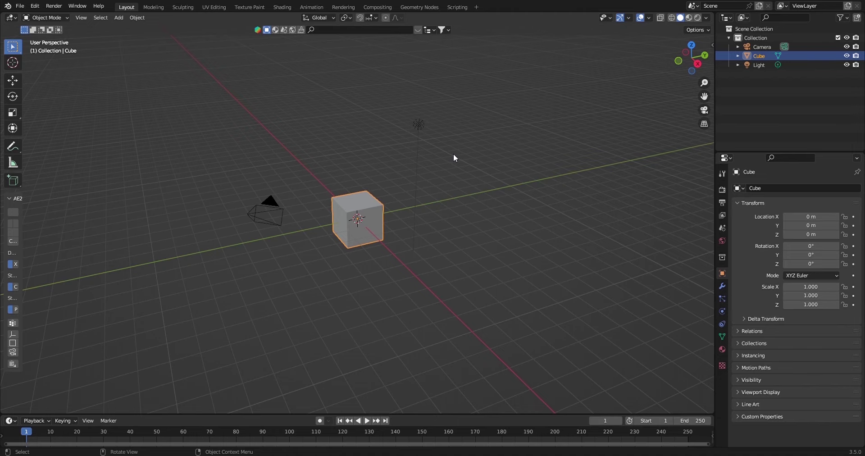
# Step: Orbit the viewport around the default scene's cube, camera and light
pyautogui.moveTo(453, 154)
pyautogui.mouseDown(button='middle')
pyautogui.moveTo(519, 164)
pyautogui.moveTo(423, 189)
pyautogui.mouseUp(button='middle')
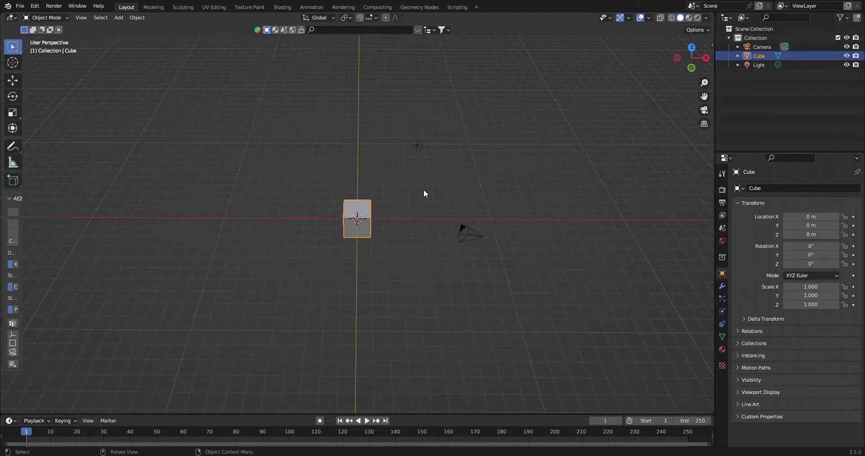
# Step: Replace the default objects with a new cube, scaled up and raised along Z
pyautogui.press('Delete')
pyautogui.hotkey('shift', 'a')
pyautogui.click(444, 198)
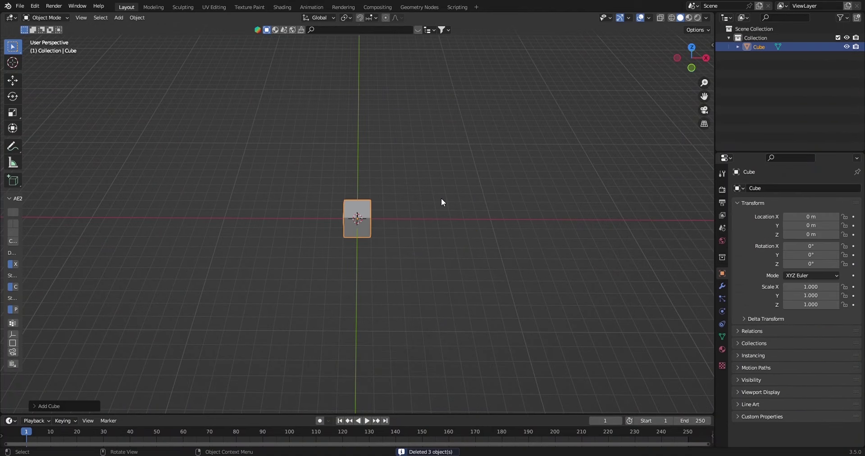
pyautogui.press('KP_1')
pyautogui.press('s')
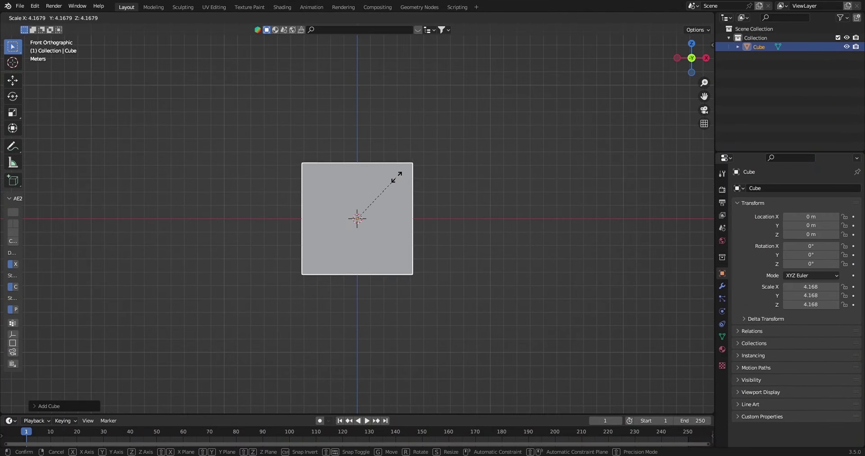
pyautogui.click(391, 178)
pyautogui.press('g')
pyautogui.press('z')
pyautogui.click(398, 130)
# Step: Rescale the cube to its final room size from the top view
pyautogui.moveTo(398, 130); pyautogui.dragTo(293, 172, button='middle')
pyautogui.press('KP_7')
pyautogui.press('s')
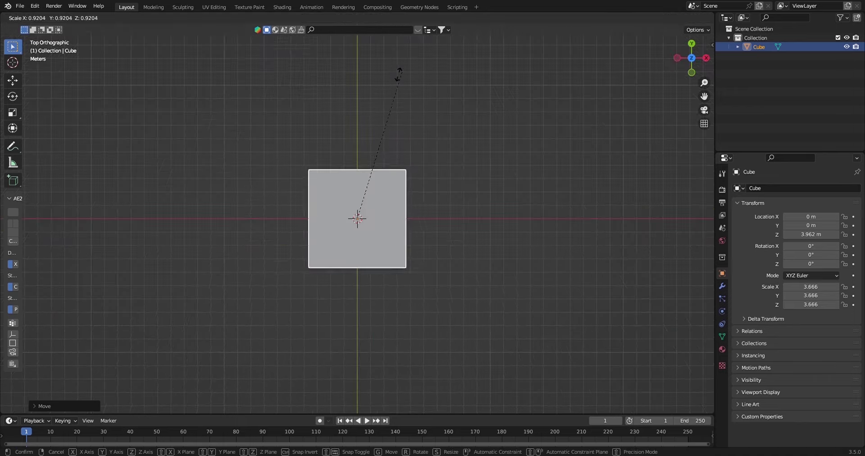
pyautogui.click(386, 96)
pyautogui.press('KP_1')
pyautogui.moveTo(436, 132)
pyautogui.mouseDown(button='middle')
pyautogui.moveTo(222, 80)
pyautogui.moveTo(215, 43)
pyautogui.mouseUp(button='middle')
pyautogui.scroll(-4, 223, 80)
# Step: Delete the cube's front face in Edit Mode to open the room
pyautogui.press('KP_1')
pyautogui.press('Tab')
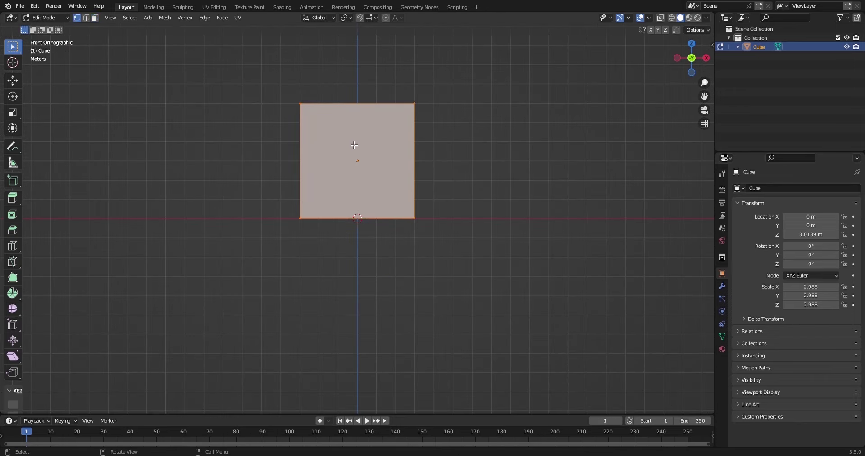
pyautogui.moveTo(384, 163); pyautogui.dragTo(353, 170, button='middle')
pyautogui.scroll(1, 353, 170)
pyautogui.press('Tab')
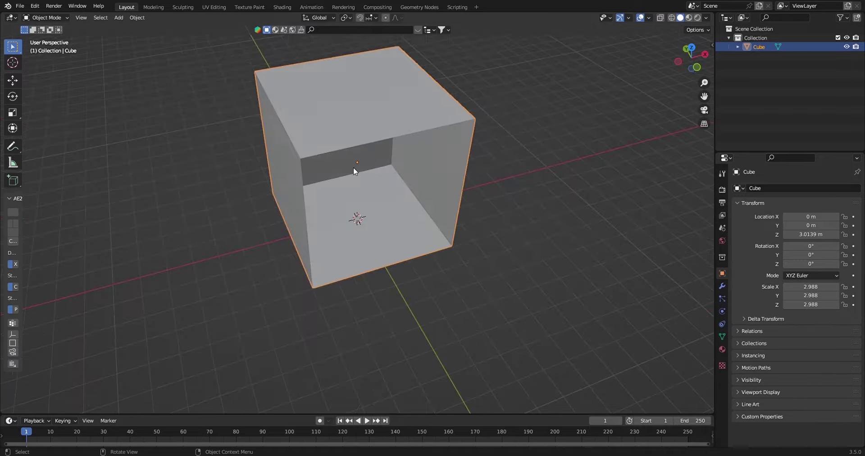
pyautogui.press('KP_1')
# Step: Stretch the open box wider along the X axis
pyautogui.press('s')
pyautogui.press('Escape')
pyautogui.moveTo(444, 87); pyautogui.dragTo(431, 129, button='middle')
pyautogui.press('KP_1')
pyautogui.press('s')
pyautogui.press('x')
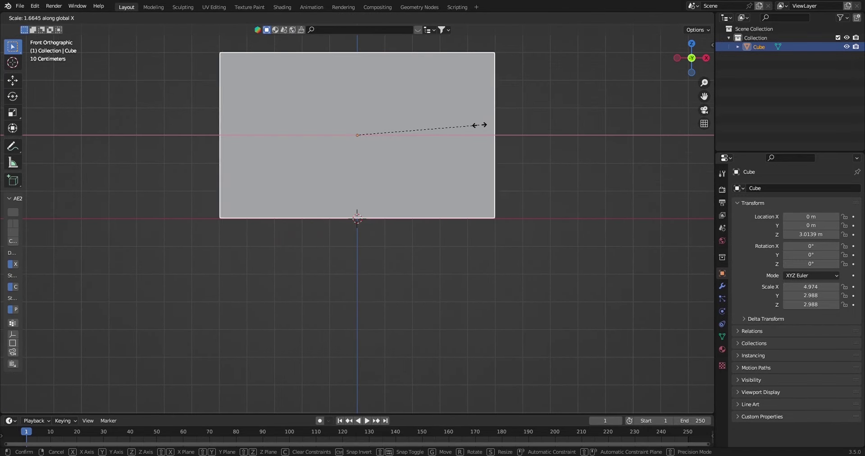
pyautogui.click(480, 130)
# Step: From the side view, try moving part of the box along Y, then cancel
pyautogui.press('KP_3')
pyautogui.press('s')
pyautogui.press('Escape')
pyautogui.press('Tab')
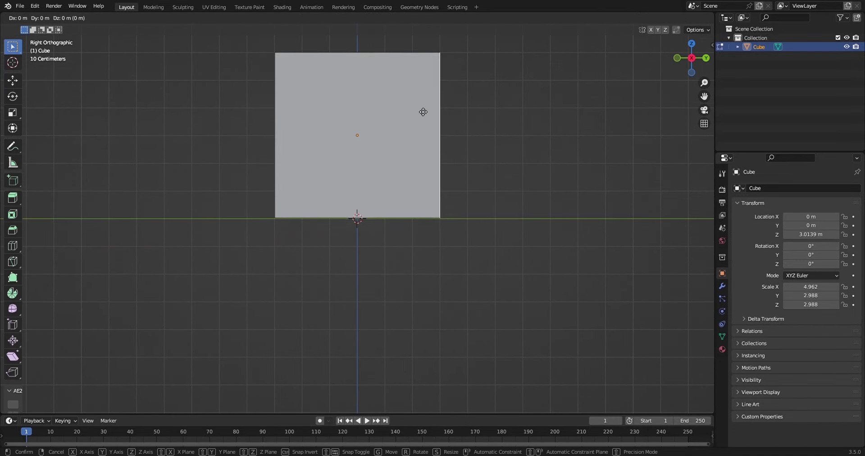
pyautogui.press('g')
pyautogui.press('y')
pyautogui.press('Escape')
# Step: Select and nudge the room's top front edge in edge mode, then return to Object Mode
pyautogui.moveTo(555, 106)
pyautogui.mouseDown(button='middle')
pyautogui.moveTo(153, 186)
pyautogui.moveTo(433, 121)
pyautogui.mouseUp(button='middle')
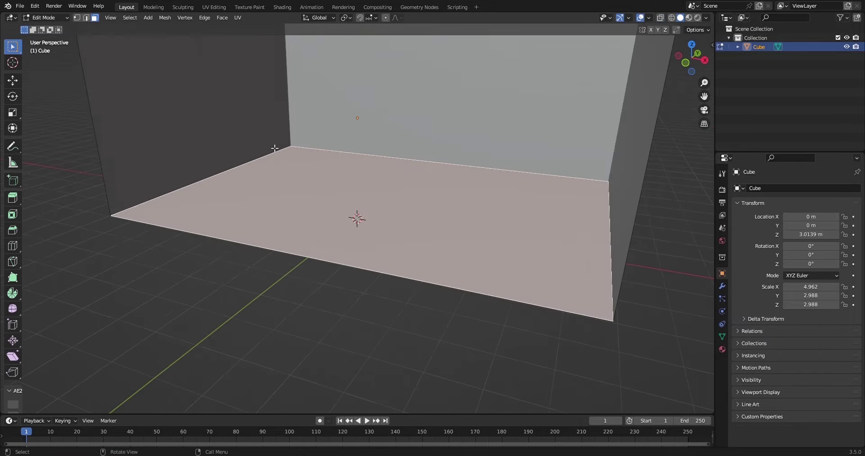
pyautogui.moveTo(433, 121); pyautogui.dragTo(285, 85, button='middle')
pyautogui.press('2')
pyautogui.keyDown('alt'); pyautogui.click(285, 85); pyautogui.keyUp('alt')
pyautogui.moveTo(285, 85); pyautogui.dragTo(264, 101)
pyautogui.moveTo(265, 101); pyautogui.dragTo(303, 132, button='middle')
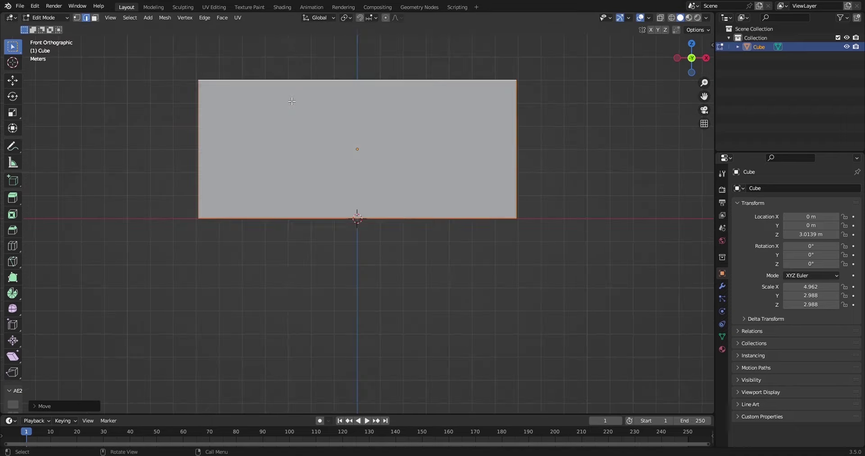
pyautogui.press('Tab')
pyautogui.press('KP_1')
pyautogui.hotkey('shift', 'a')
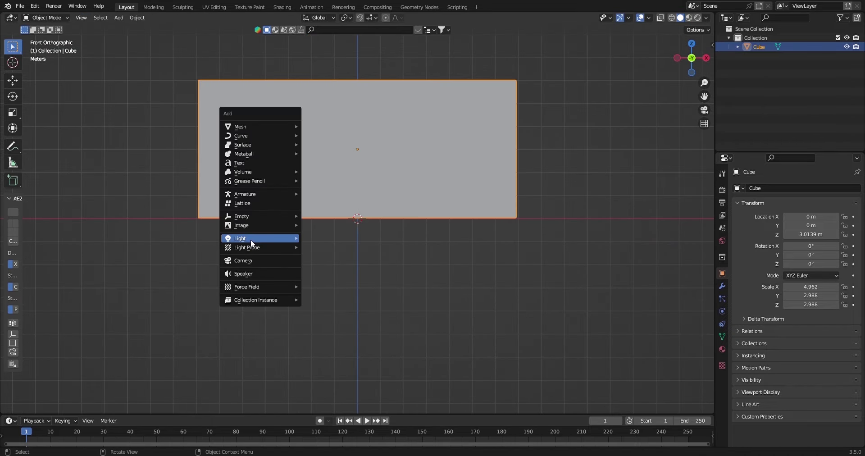
# Step: Add a camera, lock it to the view, and pull back to frame the room
pyautogui.click(253, 225)
pyautogui.press('KP_0')
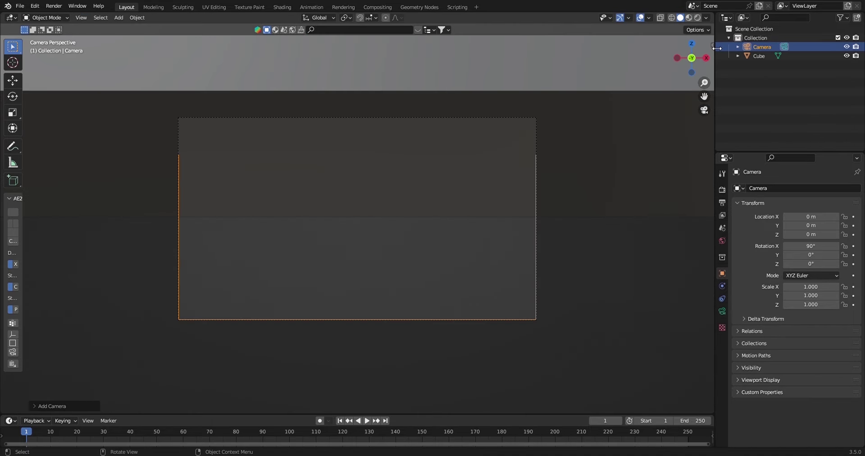
pyautogui.click(711, 45)
pyautogui.click(709, 84)
pyautogui.click(659, 155)
pyautogui.moveTo(380, 202)
pyautogui.keyDown('shift'); pyautogui.mouseDown(button='middle')
pyautogui.moveTo(377, 225)
pyautogui.moveTo(359, 239)
pyautogui.mouseUp(button='middle'); pyautogui.keyUp('shift')
pyautogui.scroll(-5, 371, 223)
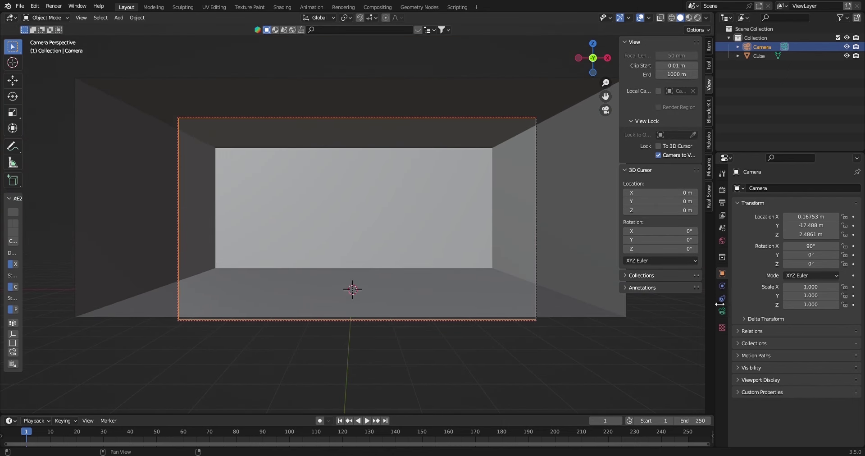
# Step: Set the camera's focal length to 35 mm and reselect the room box
pyautogui.click(722, 311)
pyautogui.scroll(2, 484, 245)
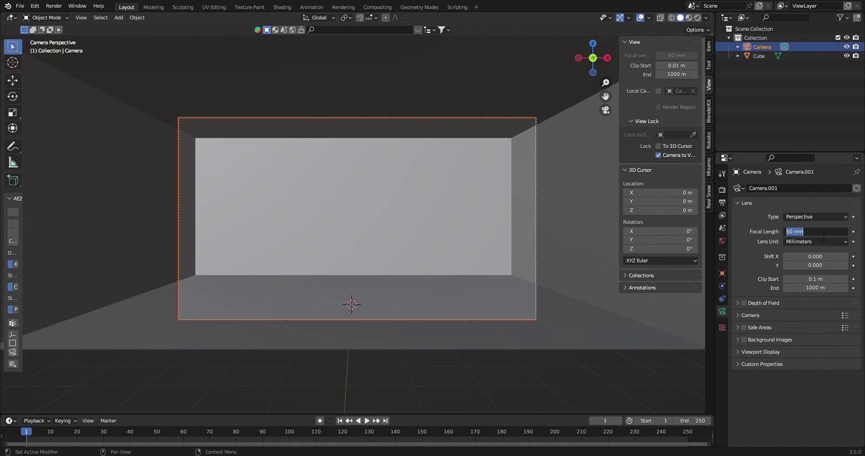
pyautogui.write('35')
pyautogui.press('Return')
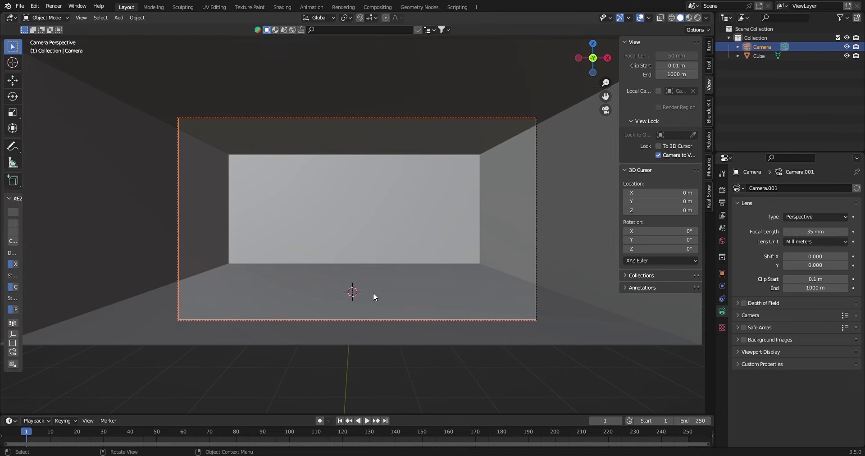
pyautogui.click(395, 275)
pyautogui.press('Tab')
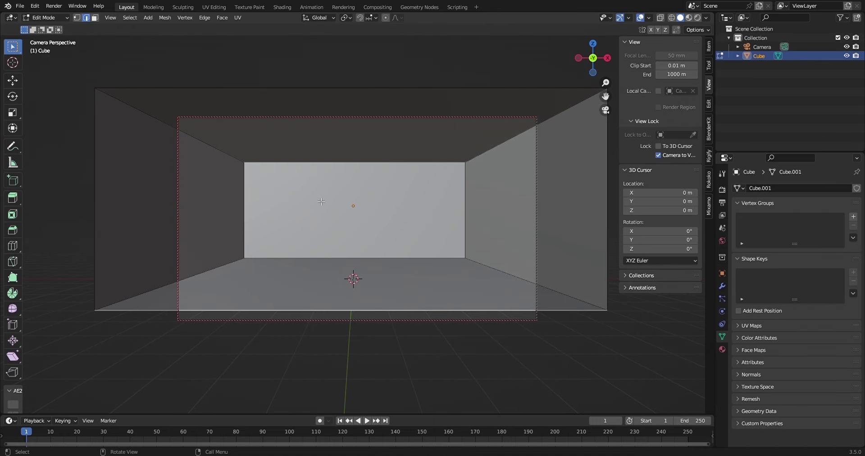
# Step: Pull the room's front edges forward so the box extends past the camera frame
pyautogui.moveTo(406, 202); pyautogui.dragTo(271, 225, button='middle')
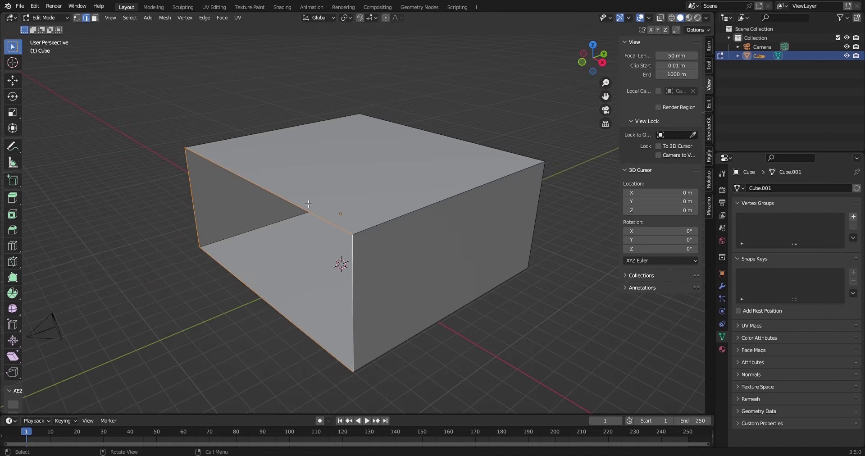
pyautogui.press('g')
pyautogui.click(255, 247)
pyautogui.press('KP_0')
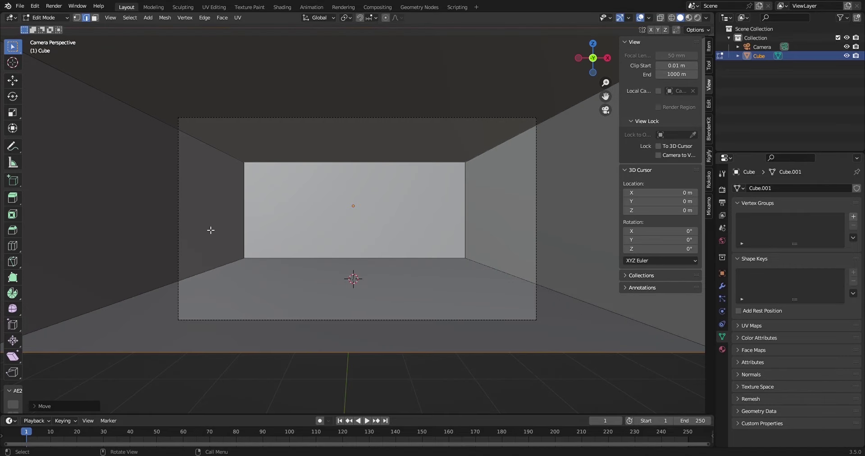
pyautogui.moveTo(210, 230); pyautogui.dragTo(316, 216, button='middle')
pyautogui.press('KP_0')
pyautogui.scroll(-2, 354, 207)
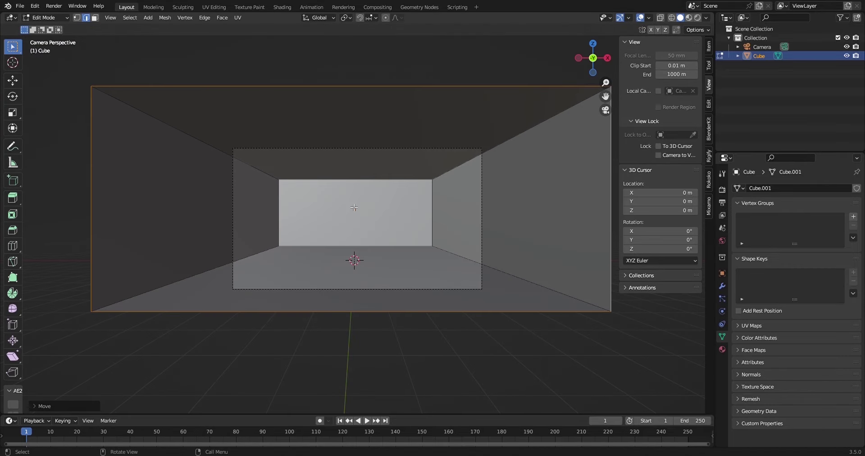
pyautogui.press('Tab')
pyautogui.click(440, 149)
pyautogui.press('ctrl+KP_0')
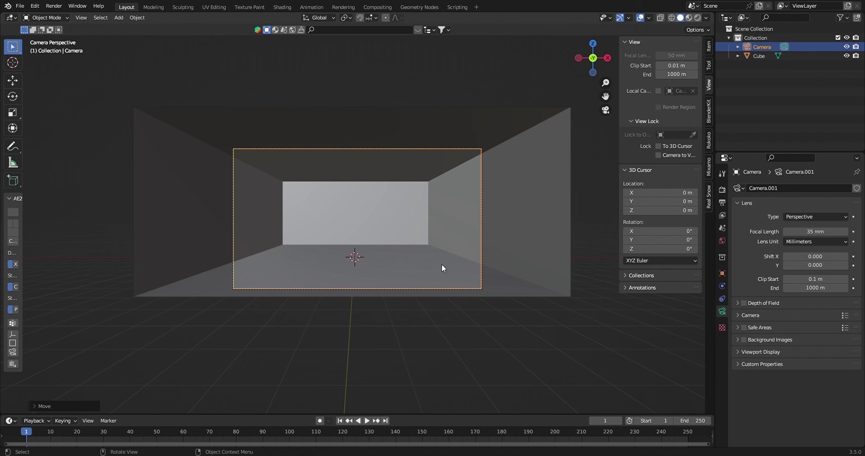
# Step: Add a new cube in X-ray view, raise it onto the floor, enlarge it and narrow its width
pyautogui.hotkey('shift', 'a')
pyautogui.click(445, 132)
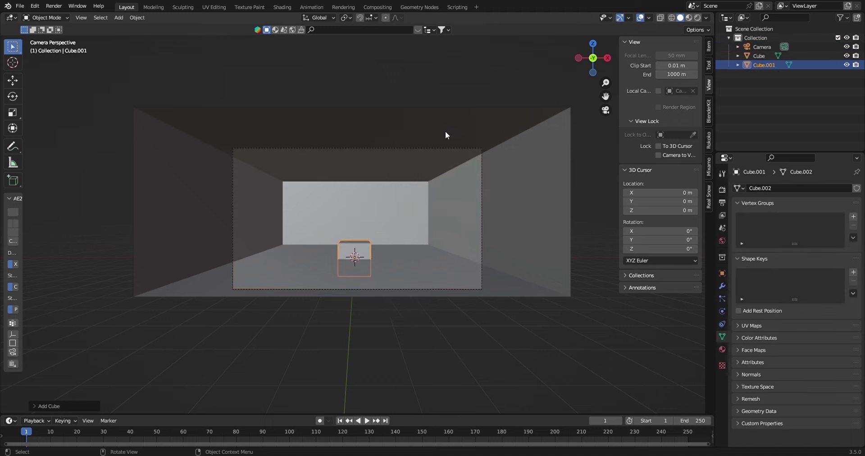
pyautogui.press('KP_7')
pyautogui.hotkey('alt', 'z')
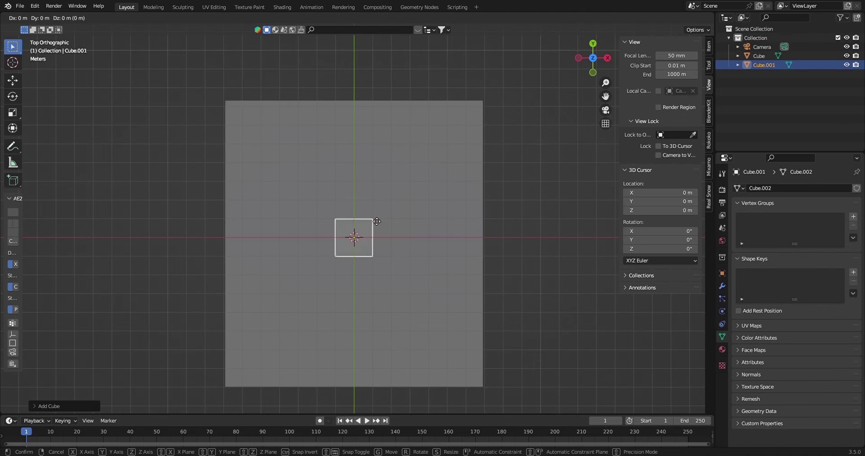
pyautogui.press('KP_0')
pyautogui.press('z')
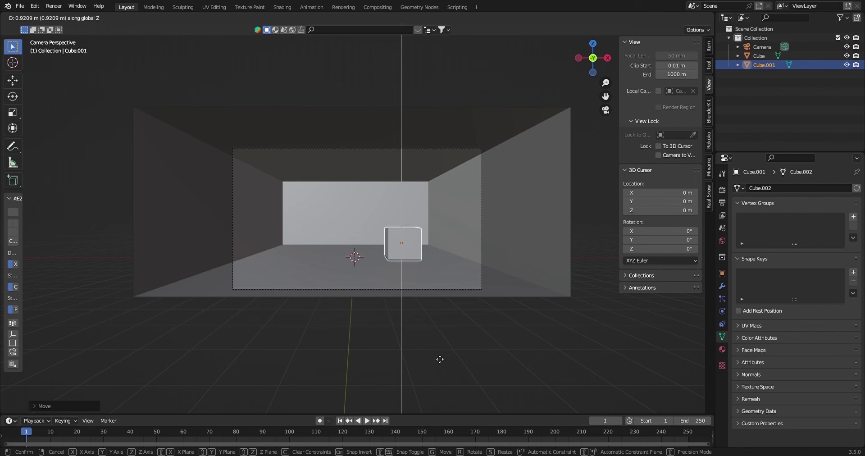
pyautogui.click(427, 74)
pyautogui.press('s')
pyautogui.click(456, 128)
pyautogui.press('s')
pyautogui.press('x')
pyautogui.click(432, 176)
# Step: Move the narrowed block sideways toward the room's right wall
pyautogui.press('g')
pyautogui.press('z')
pyautogui.press('Escape')
pyautogui.press('g')
pyautogui.press('x')
pyautogui.click(451, 174)
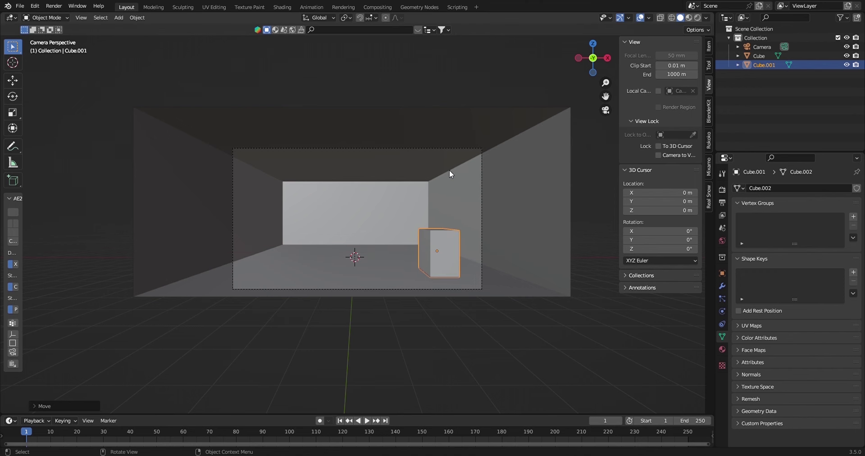
pyautogui.press('KP_7')
# Step: Stretch the block along the room's depth and make it taller
pyautogui.press('s')
pyautogui.press('y')
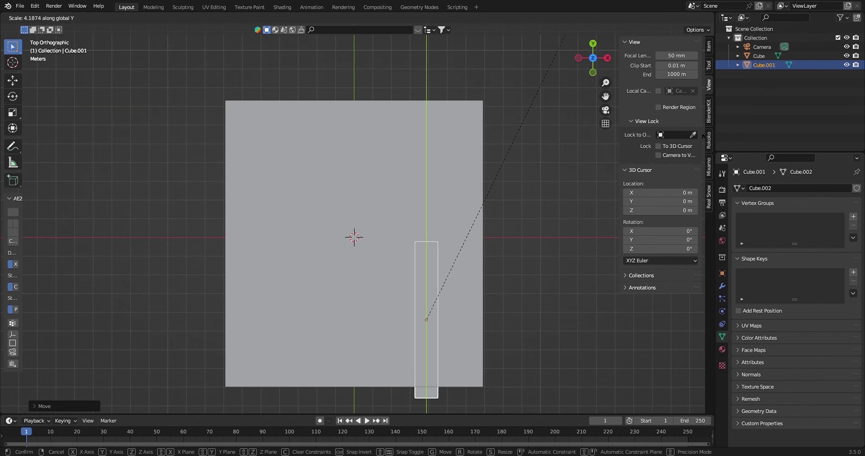
pyautogui.press('KP_0')
pyautogui.press('z')
pyautogui.press('g')
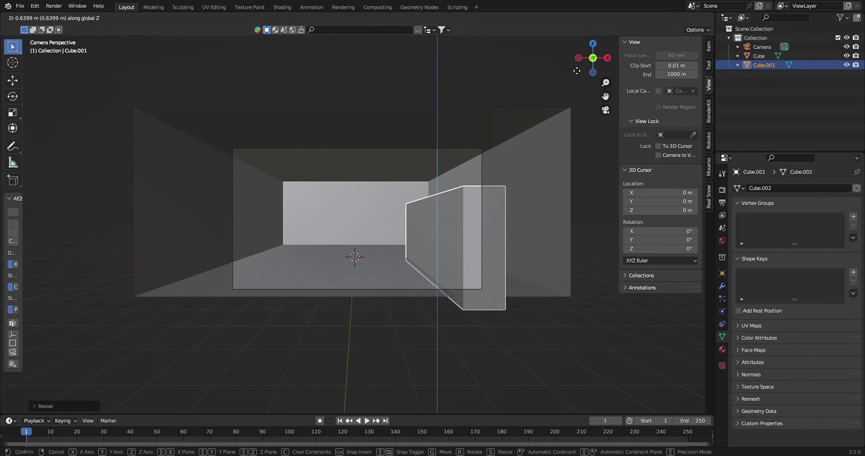
pyautogui.click(534, 89)
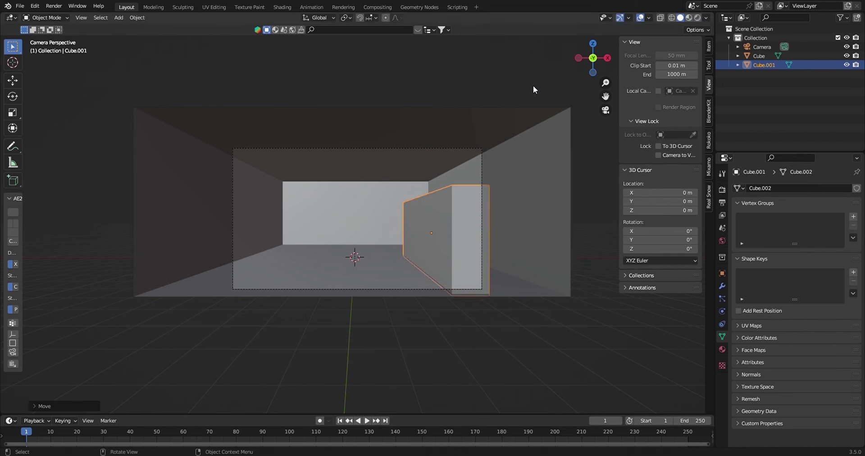
pyautogui.press('s')
pyautogui.press('z')
pyautogui.click(434, 181)
pyautogui.scroll(2, 435, 179)
# Step: Settle the tall block against the right wall and duplicate it
pyautogui.press('g')
pyautogui.press('z')
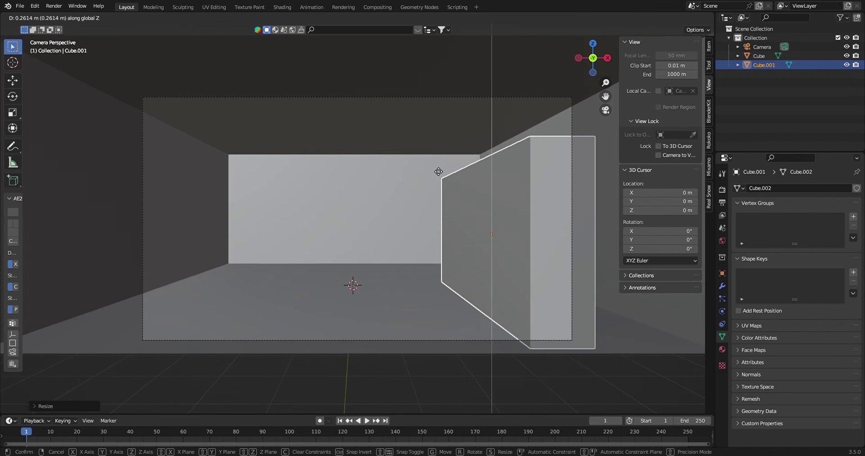
pyautogui.click(440, 166)
pyautogui.press('g')
pyautogui.press('x')
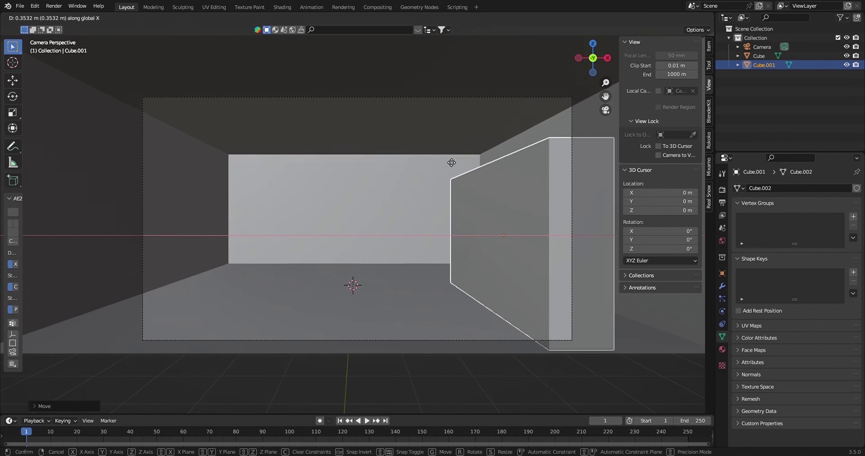
pyautogui.click(466, 161)
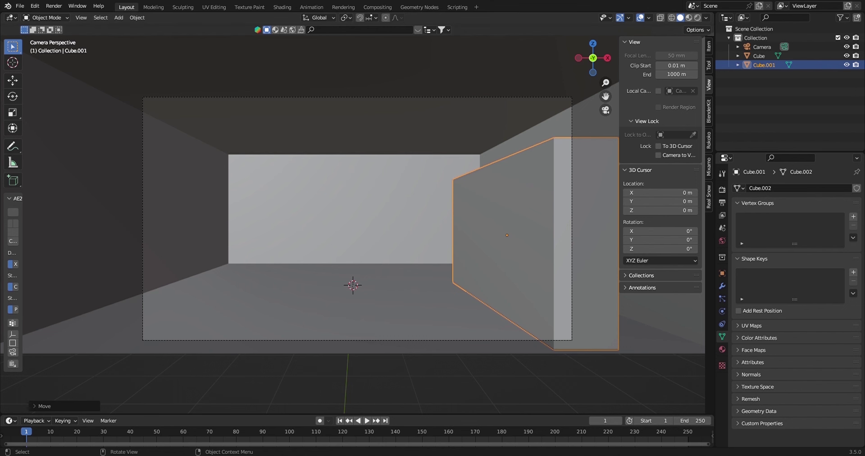
pyautogui.scroll(-2, 458, 191)
pyautogui.scroll(1, 532, 232)
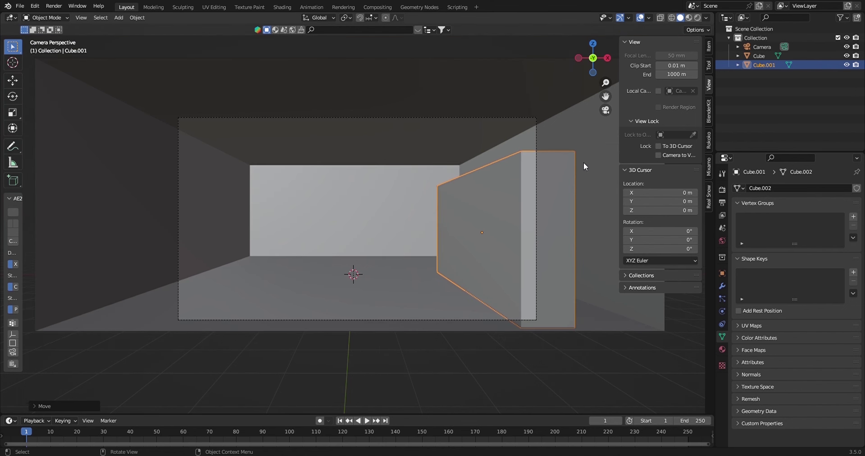
pyautogui.hotkey('shift', 'd')
pyautogui.rightClick(492, 212)
# Step: Move the duplicate to the room's left, rotate it 90° about Z and scale it down
pyautogui.press('g')
pyautogui.press('x')
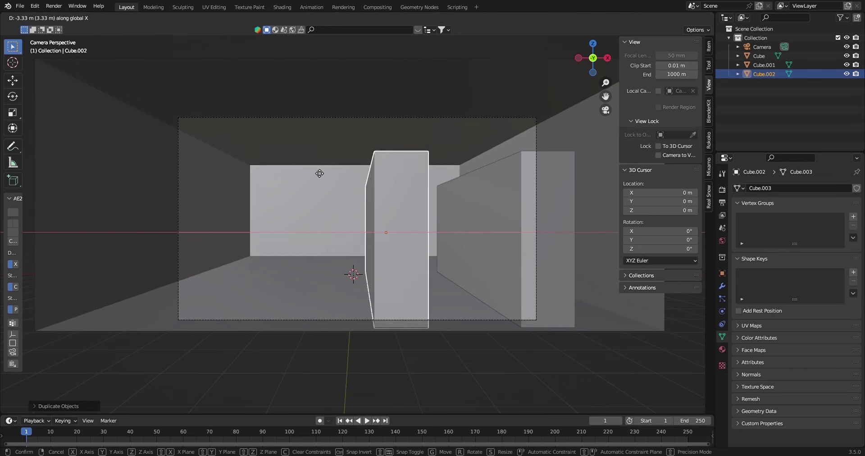
pyautogui.click(201, 167)
pyautogui.press('r')
pyautogui.press('z')
pyautogui.press('9')
pyautogui.press('0')
pyautogui.press('Return')
pyautogui.press('s')
pyautogui.click(303, 177)
pyautogui.press('g')
pyautogui.press('y')
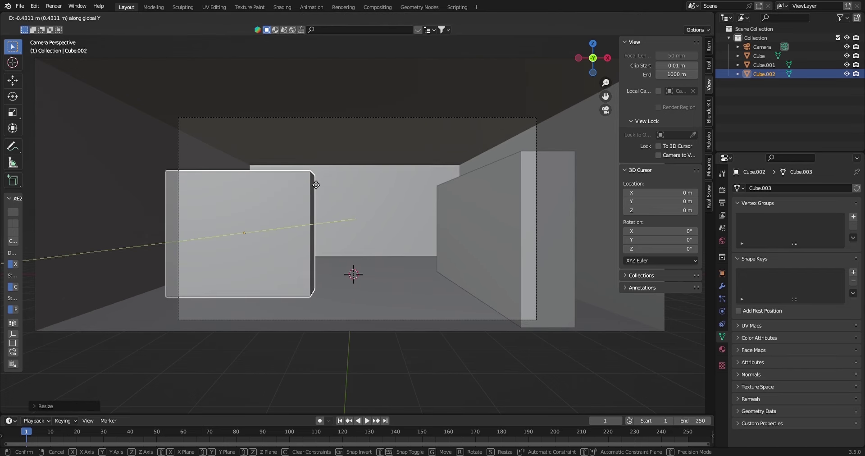
pyautogui.click(316, 185)
# Step: Set the camera's focal length to 35 mm
pyautogui.click(762, 47)
pyautogui.moveTo(807, 232); pyautogui.dragTo(810, 232)
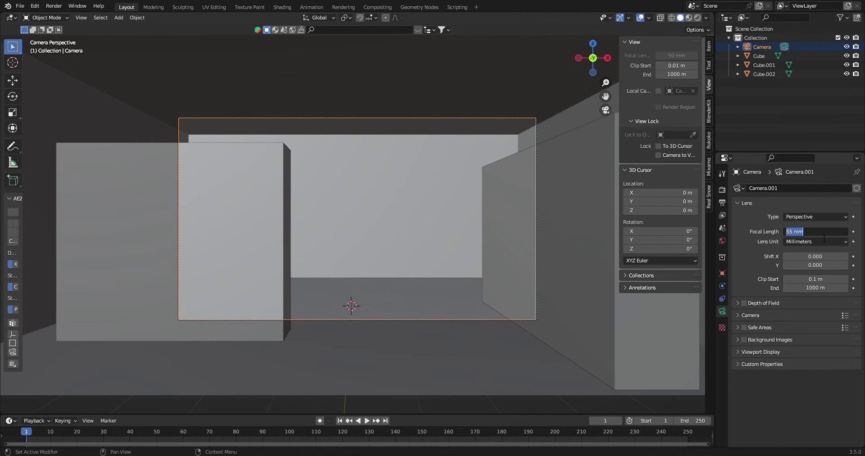
pyautogui.write('35')
pyautogui.press('Return')
# Step: Reposition the left wall block along X
pyautogui.click(296, 186)
pyautogui.press('g')
pyautogui.press('x')
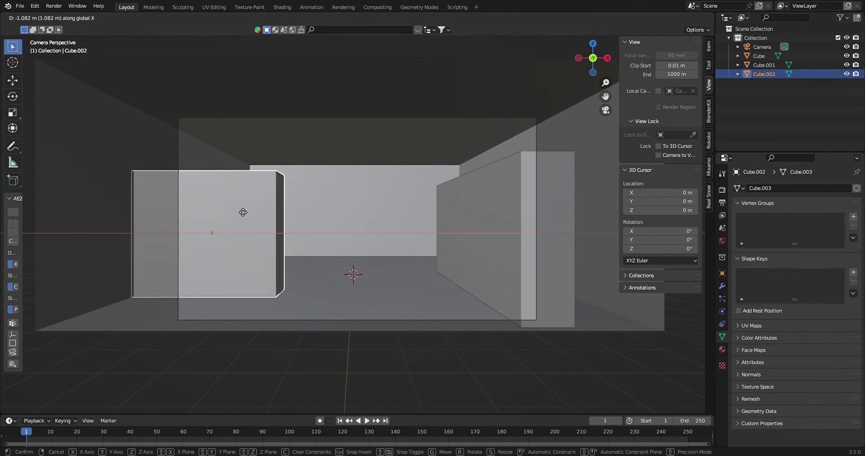
pyautogui.click(269, 210)
pyautogui.moveTo(274, 201); pyautogui.dragTo(235, 163, button='middle')
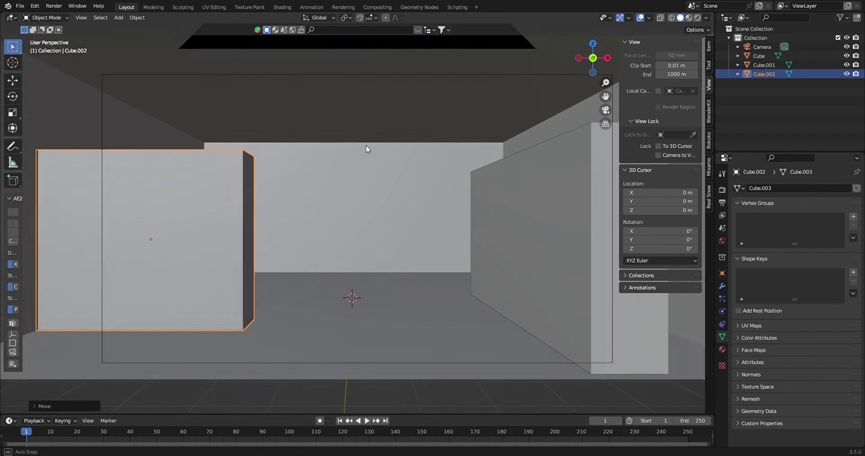
# Step: Duplicate the left wall block twice, placing the first copy against the wall edge
pyautogui.hotkey('shift', 'd')
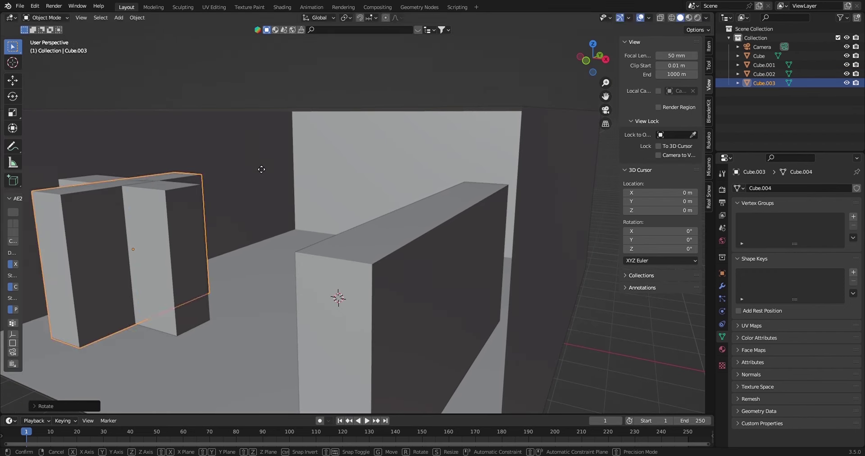
pyautogui.click(221, 192)
pyautogui.press('g')
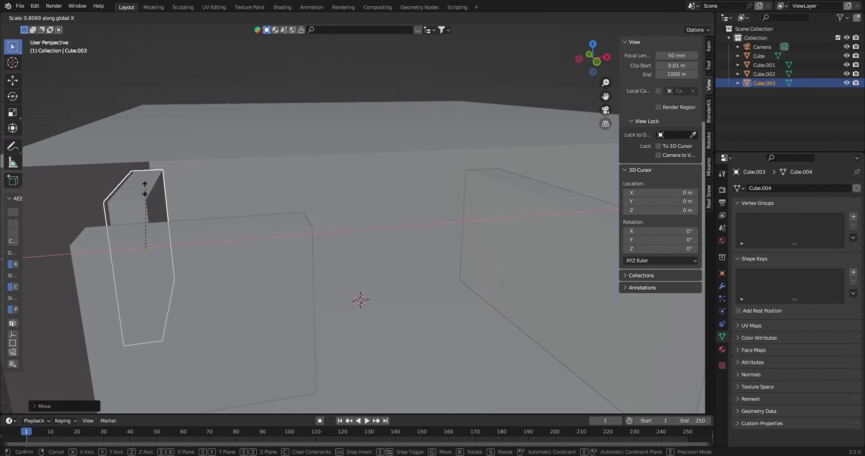
pyautogui.click(97, 209)
pyautogui.press('KP_0')
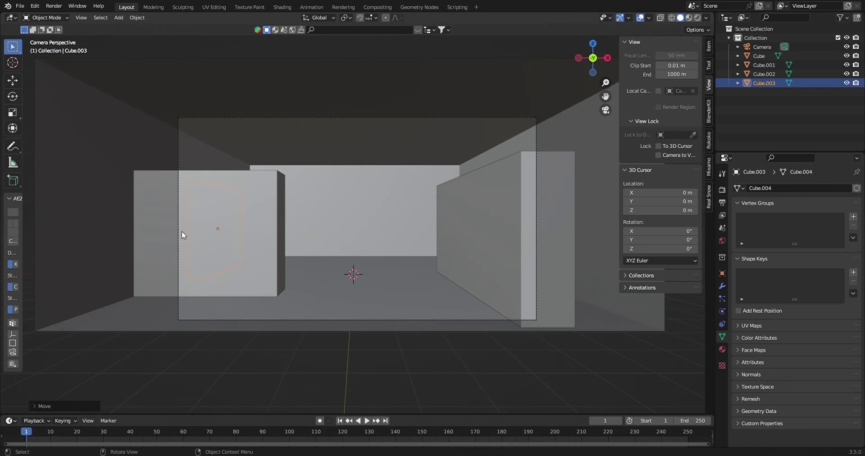
pyautogui.press('KP_0')
pyautogui.hotkey('shift', 'd')
pyautogui.hotkey('shift', 'z')
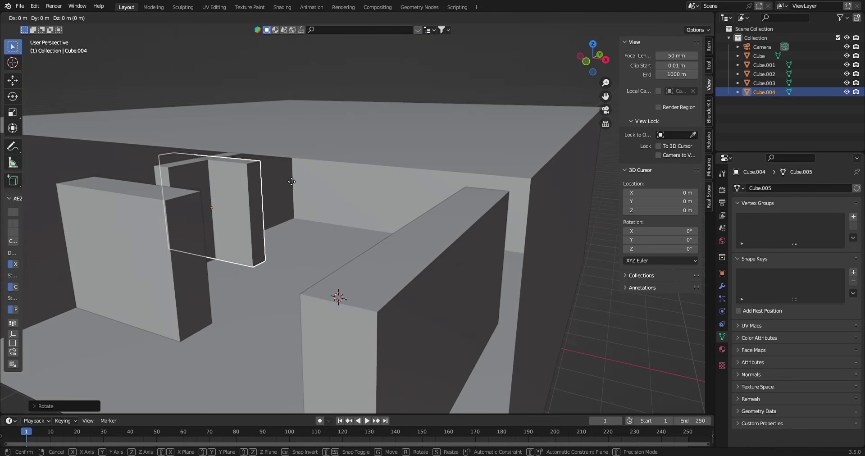
# Step: Move the duplicated block along Y until it sits against the room's back wall
pyautogui.press('KP_7')
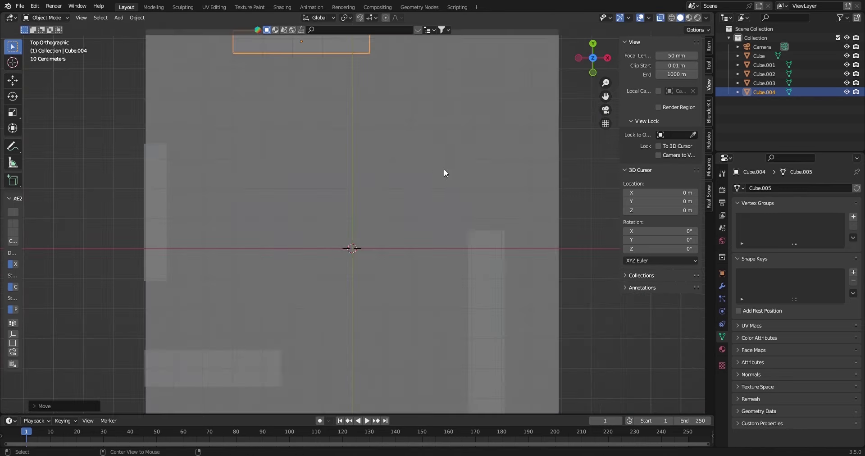
pyautogui.press('y')
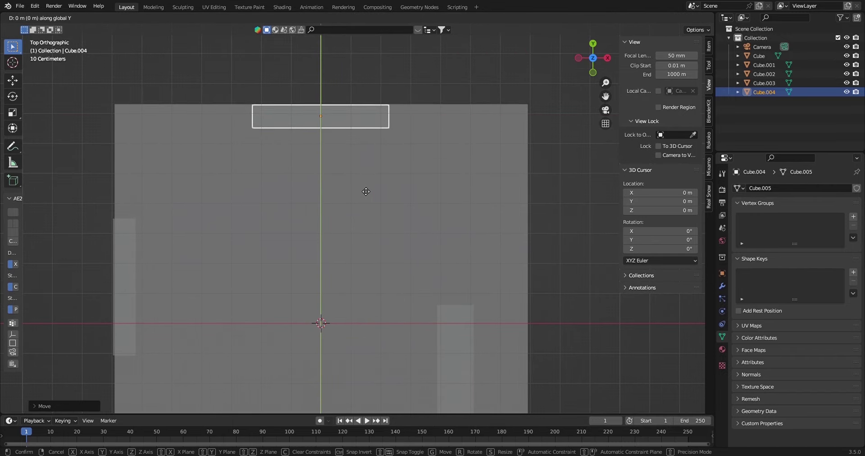
pyautogui.click(367, 191)
pyautogui.scroll(-3, 364, 184)
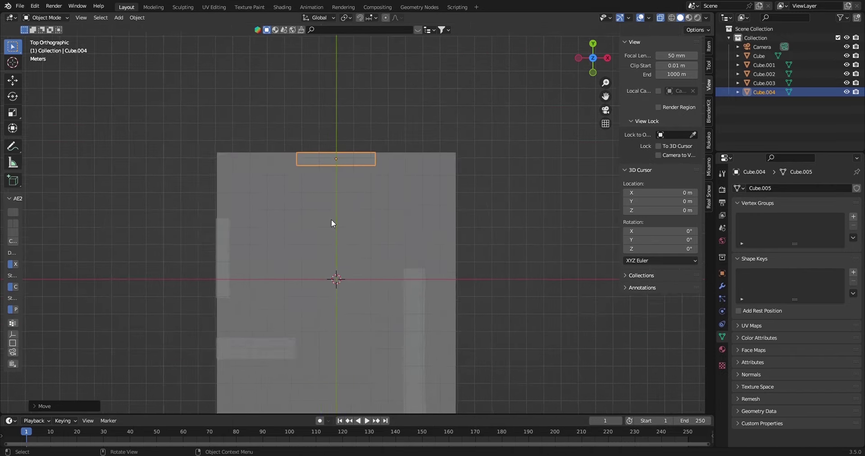
pyautogui.moveTo(331, 219)
pyautogui.mouseDown(button='middle')
pyautogui.moveTo(334, 163)
pyautogui.moveTo(322, 243)
pyautogui.moveTo(313, 219)
pyautogui.moveTo(342, 218)
pyautogui.moveTo(308, 219)
pyautogui.mouseUp(button='middle')
# Step: Add a new cube, flatten it to zero Z height and narrow it along Y
pyautogui.hotkey('shift', 'a')
pyautogui.click(319, 277)
pyautogui.write('sz0')
pyautogui.press('Return')
pyautogui.press('KP_7')
pyautogui.press('s')
pyautogui.press('y')
pyautogui.click(352, 281)
# Step: Raise the thin slab along Z to bench height and deepen it along Y
pyautogui.moveTo(352, 280)
pyautogui.mouseDown(button='middle')
pyautogui.moveTo(325, 195)
pyautogui.moveTo(315, 247)
pyautogui.moveTo(342, 264)
pyautogui.moveTo(405, 253)
pyautogui.mouseUp(button='middle')
pyautogui.press('KP_1')
pyautogui.press('g')
pyautogui.press('z')
pyautogui.click(334, 219)
pyautogui.press('s')
pyautogui.press('y')
pyautogui.click(364, 250)
pyautogui.rightClick(765, 101)
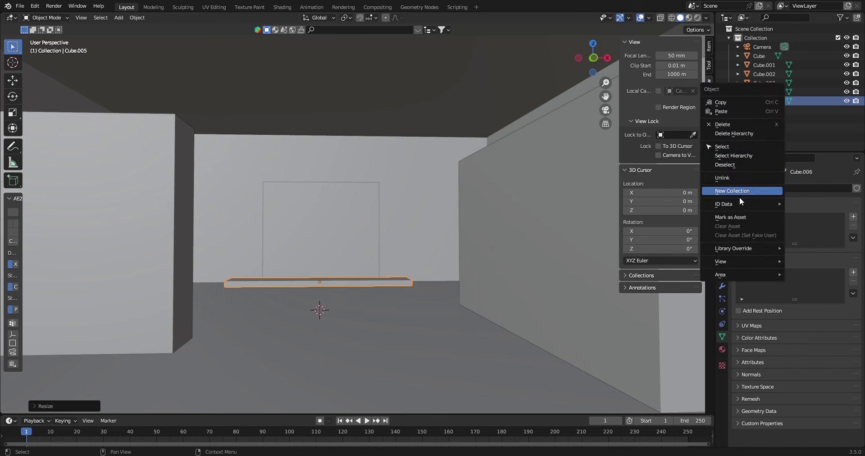
# Step: Rename the slab 'Bench place holder 1' and move it to X −4.60 m, Y −6.04 m
pyautogui.click(723, 273)
pyautogui.doubleClick(761, 188)
pyautogui.press('Return')
pyautogui.moveTo(406, 225); pyautogui.dragTo(284, 295, button='middle')
pyautogui.press('g')
pyautogui.press('x')
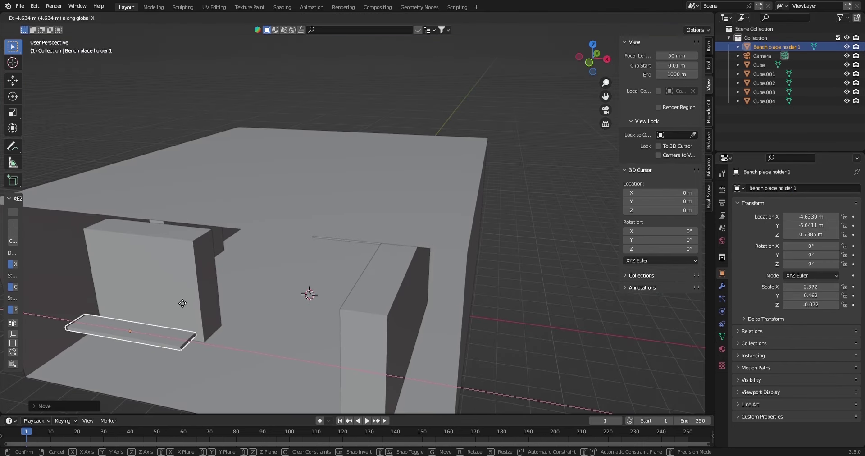
pyautogui.press('y')
pyautogui.click(166, 320)
# Step: Look through the camera and select the block on the back wall
pyautogui.moveTo(166, 320)
pyautogui.mouseDown(button='middle')
pyautogui.moveTo(178, 338)
pyautogui.moveTo(121, 350)
pyautogui.mouseUp(button='middle')
pyautogui.press('KP_0')
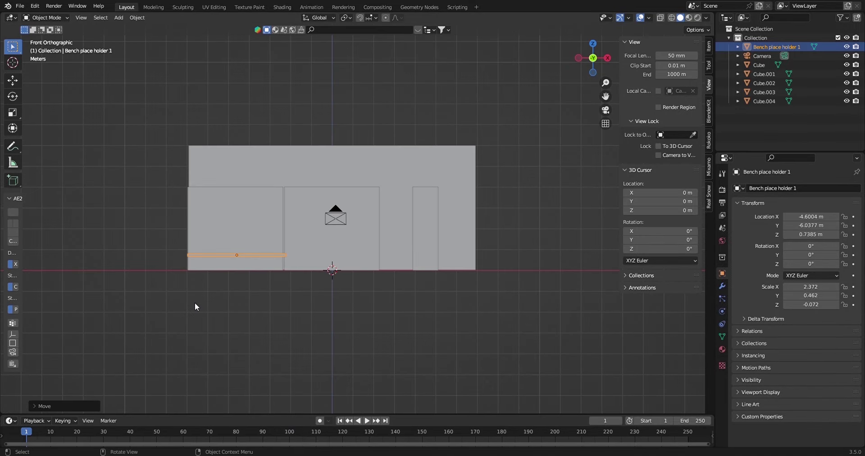
pyautogui.scroll(2, 195, 301)
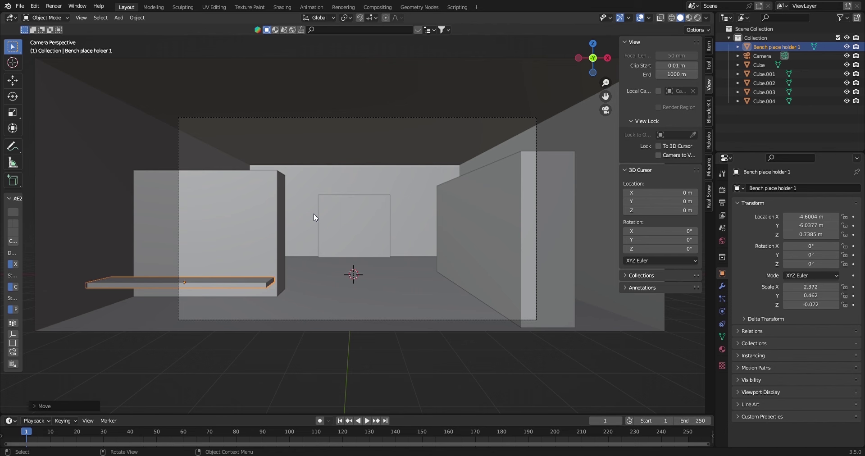
pyautogui.click(341, 205)
pyautogui.press('s')
pyautogui.press('Escape')
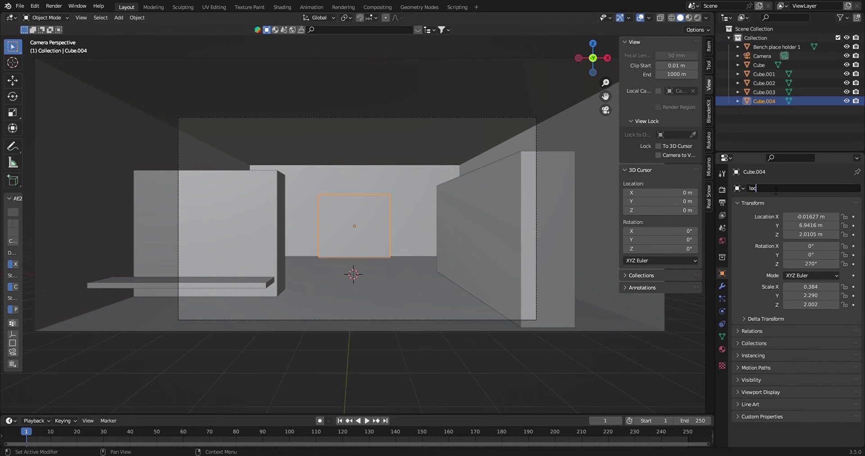
# Step: Widen the back-wall locker placeholder to Y scale 4.945 and shift it along X
pyautogui.press('s')
pyautogui.press('x')
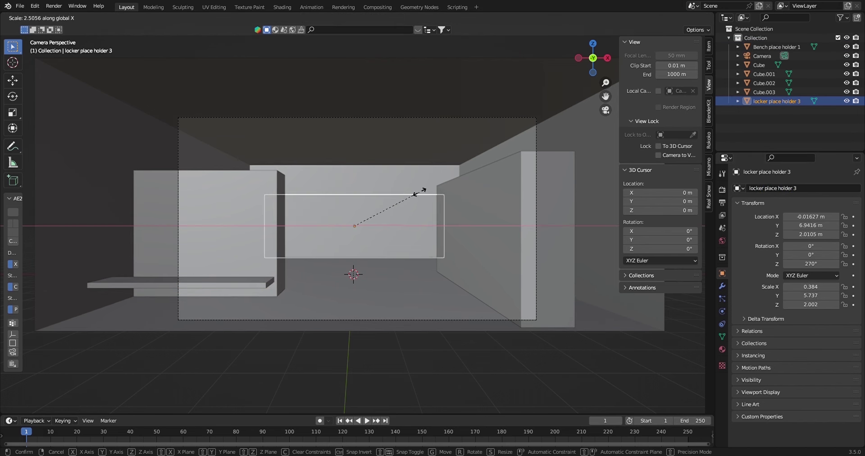
pyautogui.click(419, 196)
pyautogui.press('g')
pyautogui.press('x')
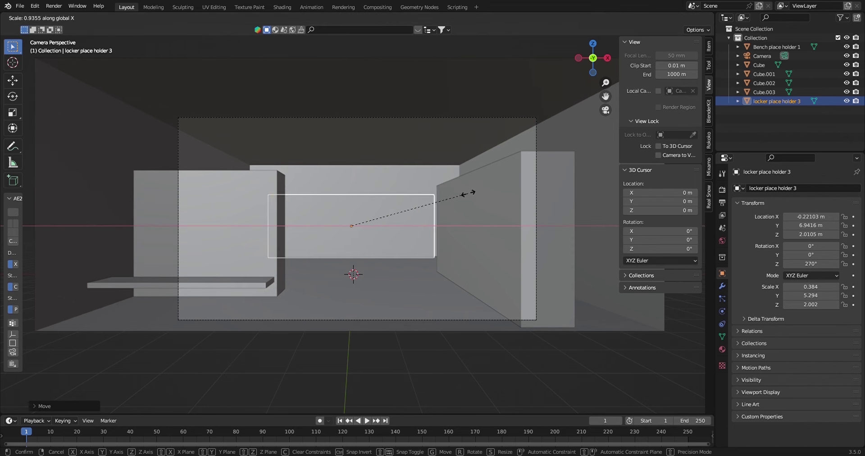
pyautogui.click(469, 193)
# Step: Push the room cube's end face outward
pyautogui.click(468, 196)
pyautogui.moveTo(467, 195); pyautogui.dragTo(302, 178, button='middle')
pyautogui.press('3')
pyautogui.click(462, 182)
pyautogui.press('g')
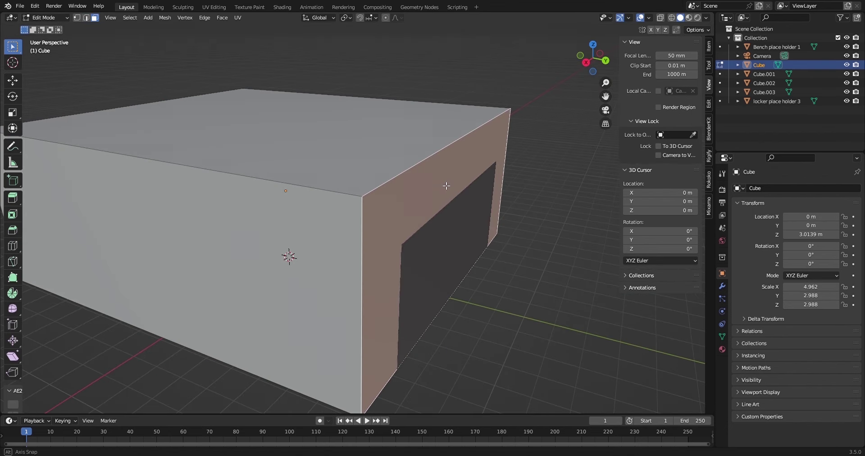
pyautogui.press('Return')
pyautogui.moveTo(462, 181); pyautogui.dragTo(378, 175, button='middle')
# Step: Move the locker placeholder along Y to 8.59 m against the back wall
pyautogui.press('Tab')
pyautogui.click(355, 179)
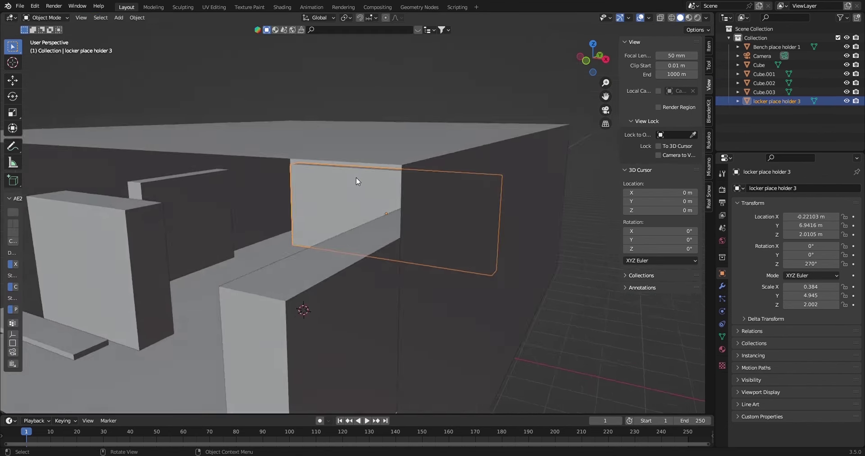
pyautogui.press('KP_7')
pyautogui.press('g')
pyautogui.press('y')
pyautogui.click(401, 127)
pyautogui.moveTo(358, 145)
pyautogui.mouseDown(button='middle')
pyautogui.moveTo(399, 60)
pyautogui.moveTo(339, 212)
pyautogui.moveTo(220, 323)
pyautogui.mouseUp(button='middle')
pyautogui.click(220, 323)
pyautogui.press('KP_0')
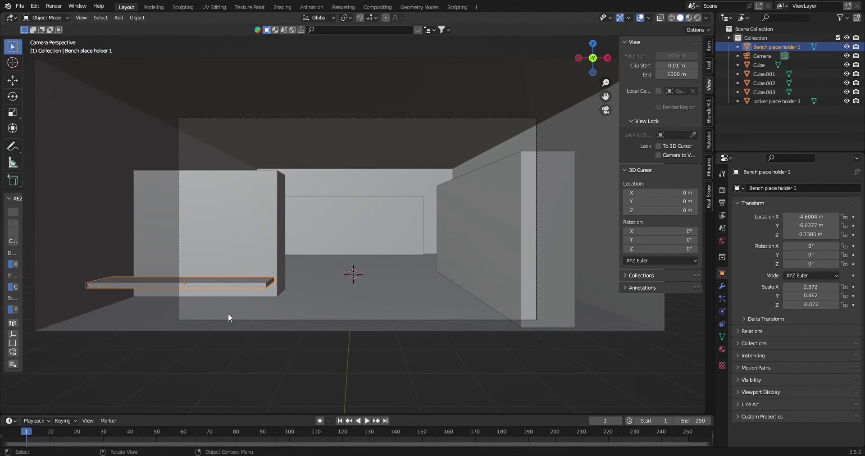
# Step: Make a linked copy of the bench and turn it 90° about the vertical axis
pyautogui.hotkey('alt', 'd')
pyautogui.press('Escape')
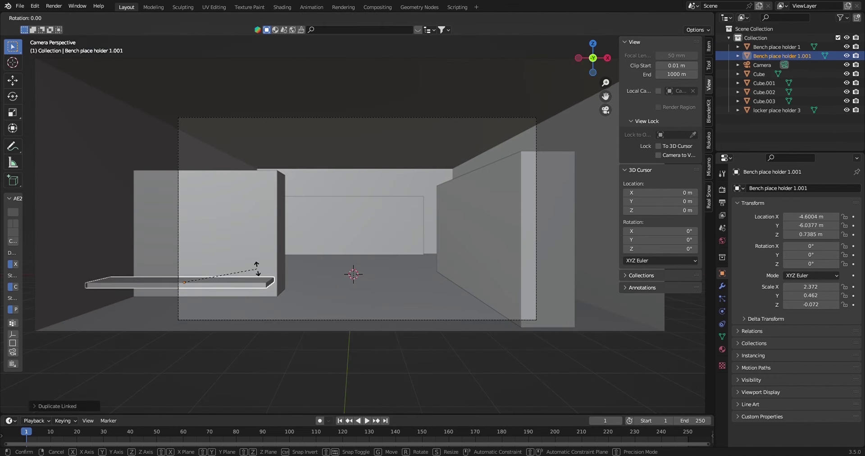
pyautogui.write('90')
pyautogui.press('Return')
# Step: Move the turned bench along X to the room's right side
pyautogui.press('g')
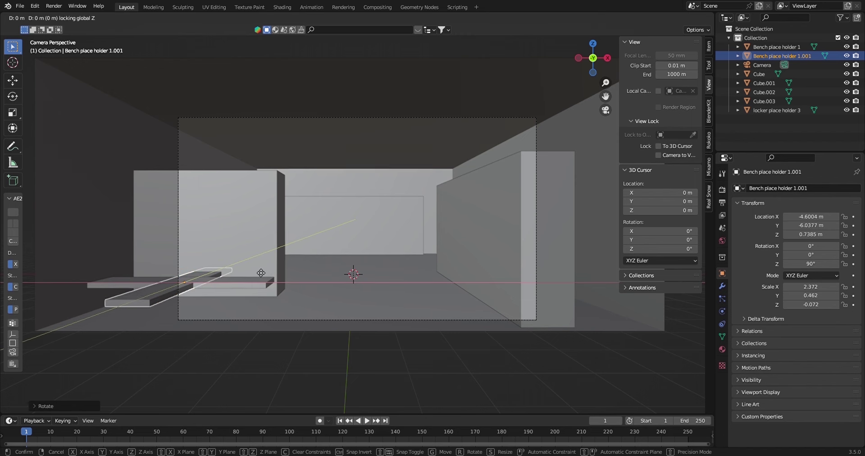
pyautogui.press('KP_0')
pyautogui.press('KP_1')
pyautogui.press('KP_0')
pyautogui.press('KP_1')
pyautogui.press('g')
pyautogui.press('KP_0')
pyautogui.press('x')
pyautogui.click(429, 244)
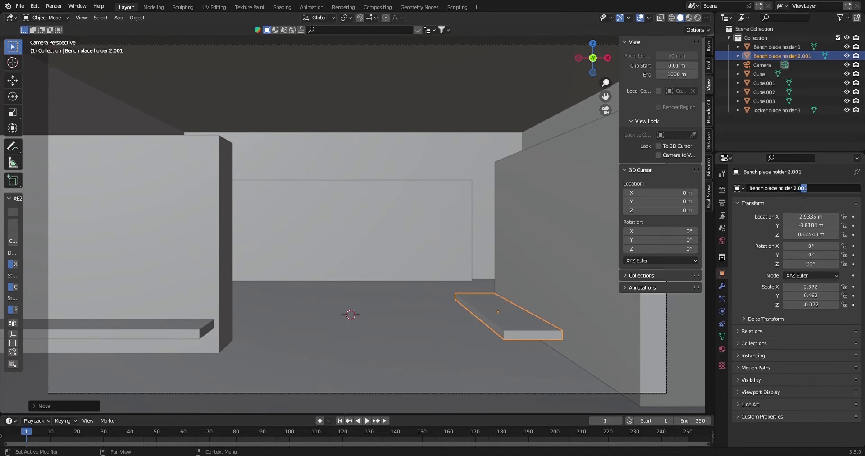
pyautogui.moveTo(221, 227)
pyautogui.mouseDown(button='middle')
pyautogui.moveTo(198, 237)
pyautogui.moveTo(204, 221)
pyautogui.moveTo(154, 234)
pyautogui.moveTo(448, 276)
pyautogui.mouseUp(button='middle')
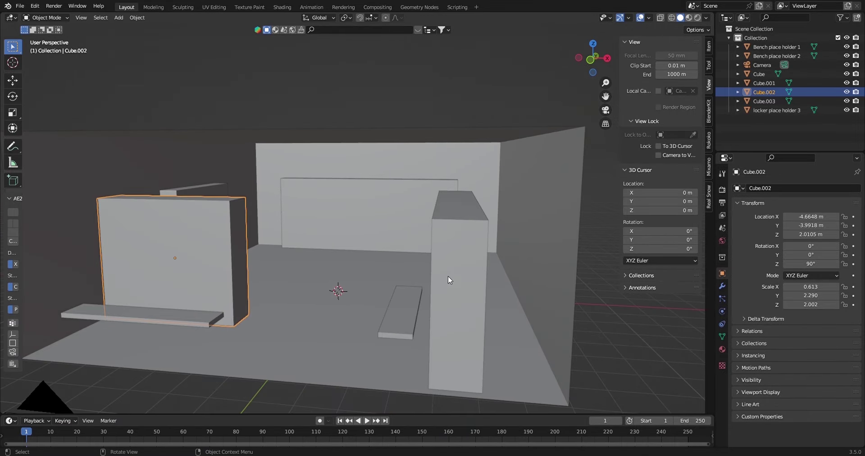
# Step: Slide the second bench and the right wall inward along X
pyautogui.press('KP_0')
pyautogui.press('g')
pyautogui.press('x')
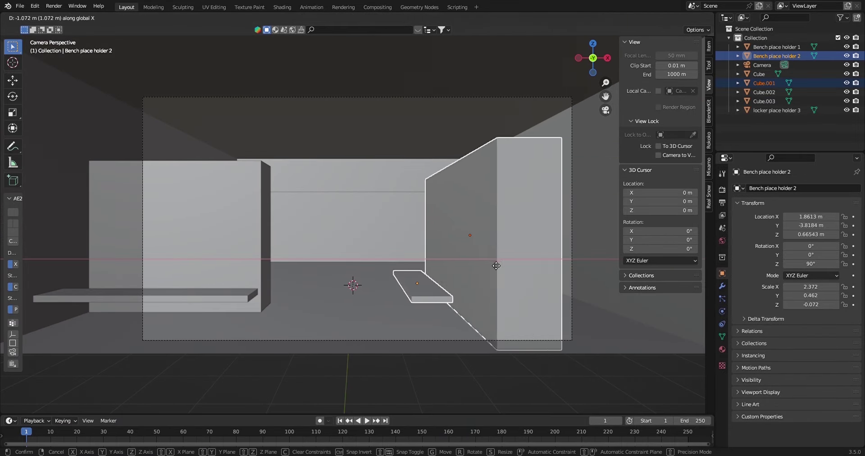
pyautogui.click(505, 262)
# Step: Thin the right wall to X scale 0.417 and place a copy beside it at X 4.3257 m
pyautogui.click(515, 195)
pyautogui.press('s')
pyautogui.click(528, 177)
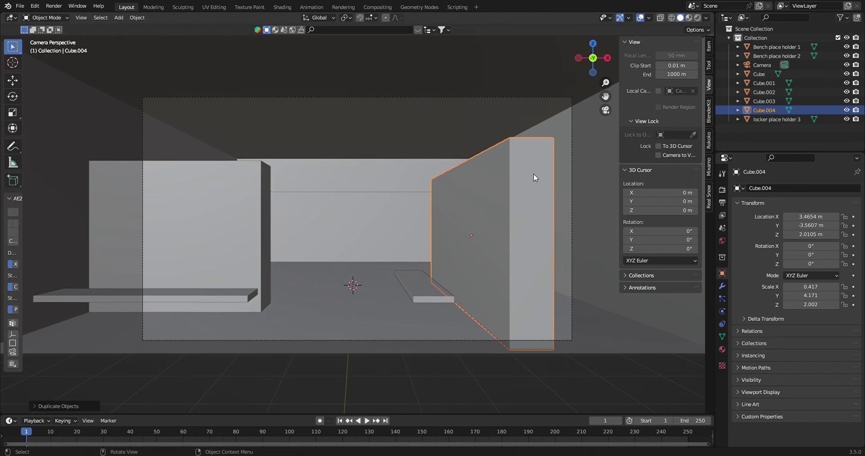
pyautogui.press('g')
pyautogui.press('x')
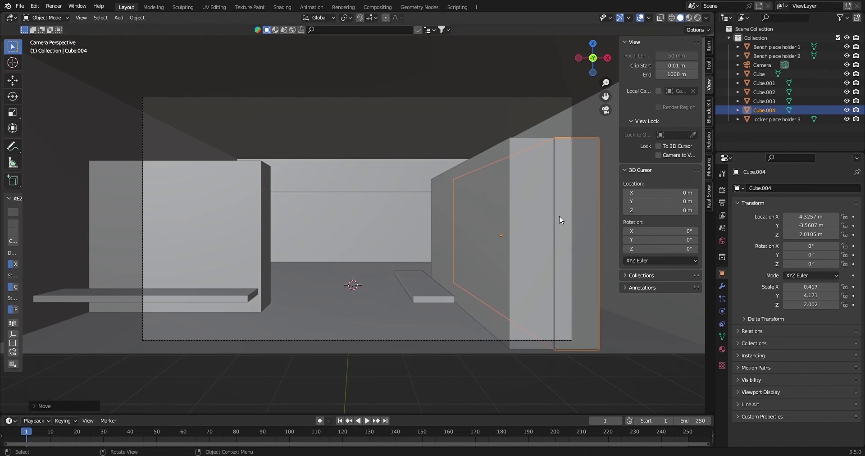
pyautogui.click(524, 235)
pyautogui.keyDown('shift'); pyautogui.moveTo(523, 235); pyautogui.dragTo(467, 206, button='middle'); pyautogui.keyUp('shift')
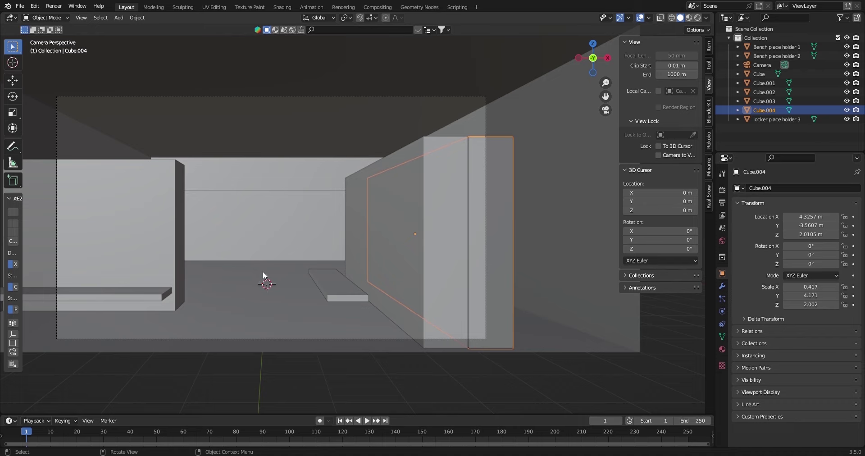
# Step: Duplicate the left wall block and move the copy along Y
pyautogui.click(197, 224)
pyautogui.moveTo(198, 221); pyautogui.dragTo(179, 238, button='middle')
pyautogui.hotkey('shift', 'd')
pyautogui.press('y')
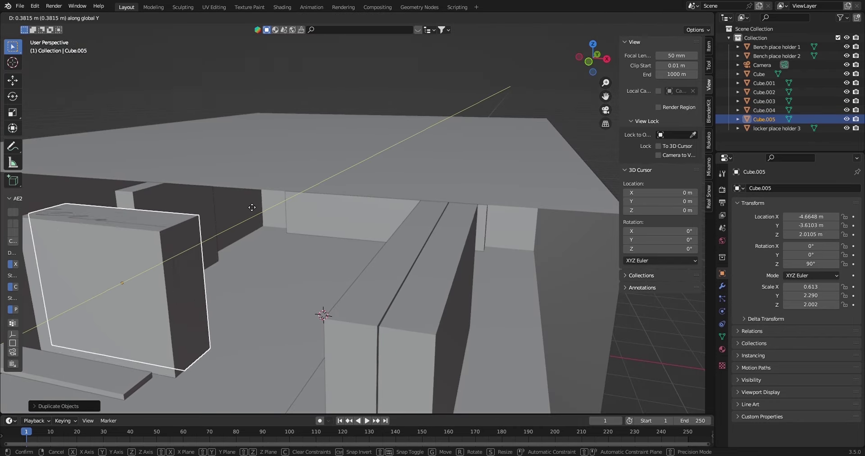
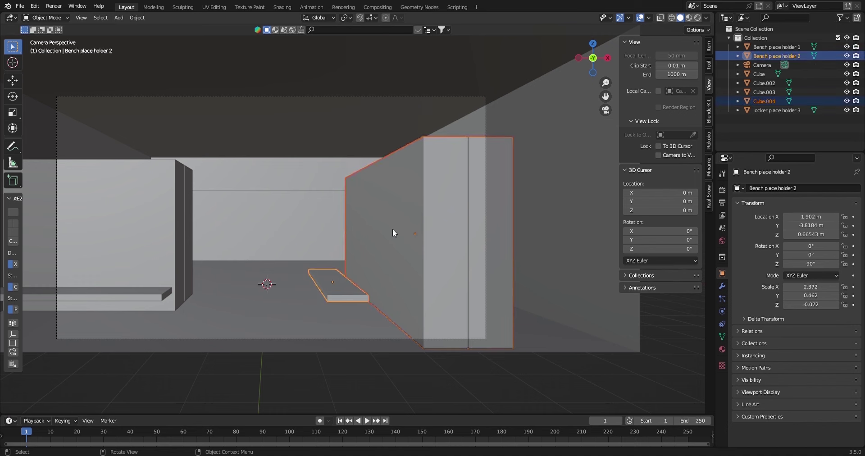
# Step: Nudge the bench and wall piece together, then select only Bench place holder 2
pyautogui.press('g')
pyautogui.click(474, 333)
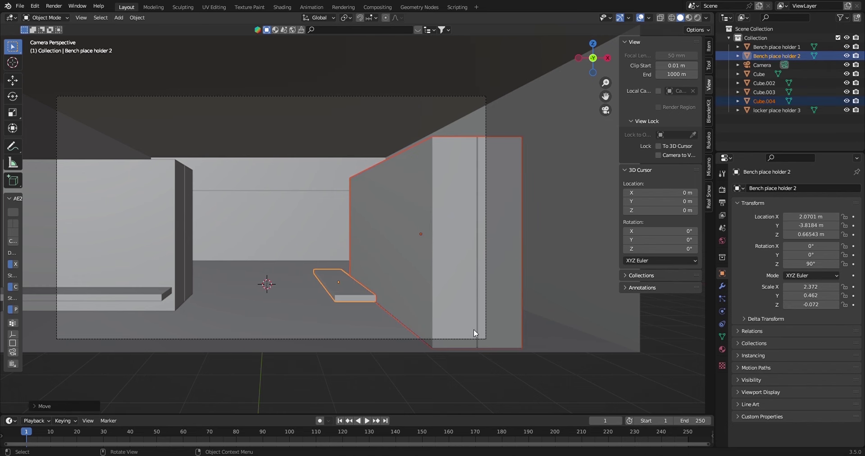
pyautogui.click(520, 268)
pyautogui.moveTo(304, 195); pyautogui.dragTo(282, 220, button='middle')
pyautogui.click(400, 338)
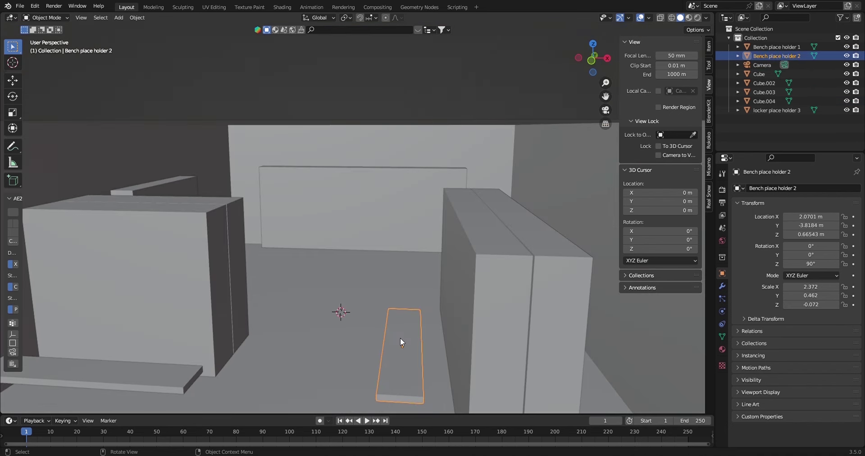
# Step: Make a linked duplicate of the bench, turn it around, and slide it along Y to the far wall
pyautogui.hotkey('alt', 'd')
pyautogui.hotkey('shift', 'z')
pyautogui.write('90')
pyautogui.press('Return')
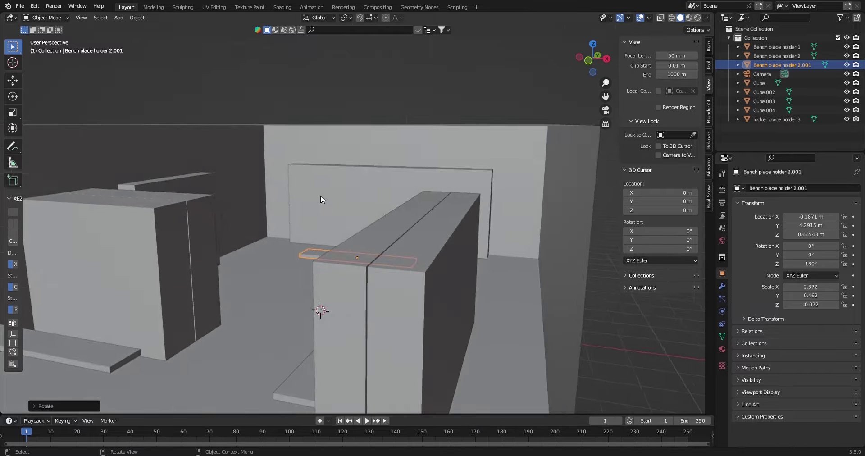
pyautogui.press('KP_7')
pyautogui.press('g')
pyautogui.press('y')
pyautogui.click(362, 163)
pyautogui.moveTo(362, 163)
pyautogui.mouseDown(button='middle')
pyautogui.moveTo(368, 209)
pyautogui.moveTo(325, 174)
pyautogui.moveTo(369, 180)
pyautogui.moveTo(359, 203)
pyautogui.moveTo(409, 199)
pyautogui.moveTo(377, 189)
pyautogui.moveTo(355, 206)
pyautogui.mouseUp(button='middle')
# Step: Reposition the locker block Cube.003
pyautogui.click(271, 201)
pyautogui.moveTo(271, 201)
pyautogui.mouseDown(button='middle')
pyautogui.moveTo(234, 196)
pyautogui.moveTo(206, 215)
pyautogui.moveTo(138, 217)
pyautogui.moveTo(328, 218)
pyautogui.moveTo(310, 217)
pyautogui.moveTo(374, 252)
pyautogui.moveTo(300, 228)
pyautogui.moveTo(340, 249)
pyautogui.mouseUp(button='middle')
pyautogui.click(255, 199)
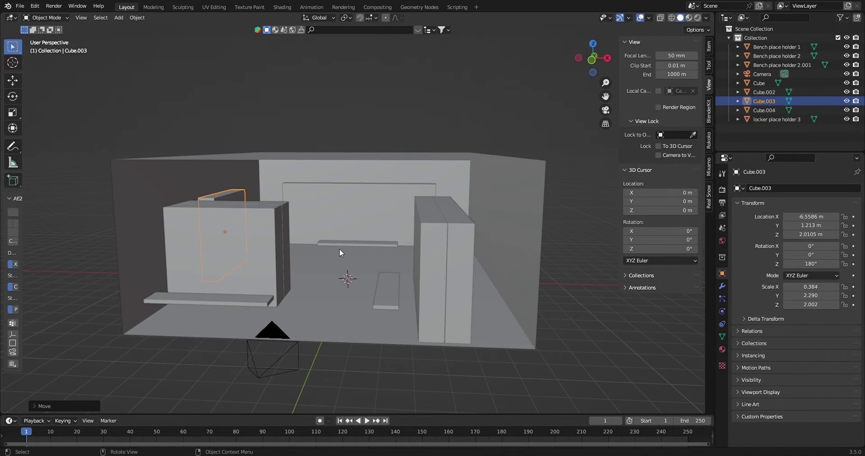
# Step: Select Cube.002, Cube.004 and locker place holder 3 and create a new material for them
pyautogui.moveTo(320, 253); pyautogui.dragTo(211, 184, button='middle')
pyautogui.keyDown('shift'); pyautogui.click(210, 185); pyautogui.keyUp('shift')
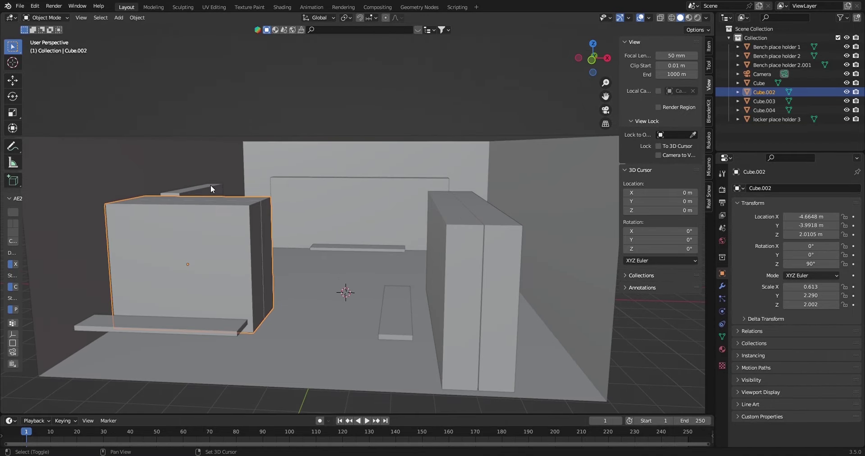
pyautogui.keyDown('shift'); pyautogui.click(394, 207); pyautogui.keyUp('shift')
pyautogui.click(722, 349)
pyautogui.click(799, 226)
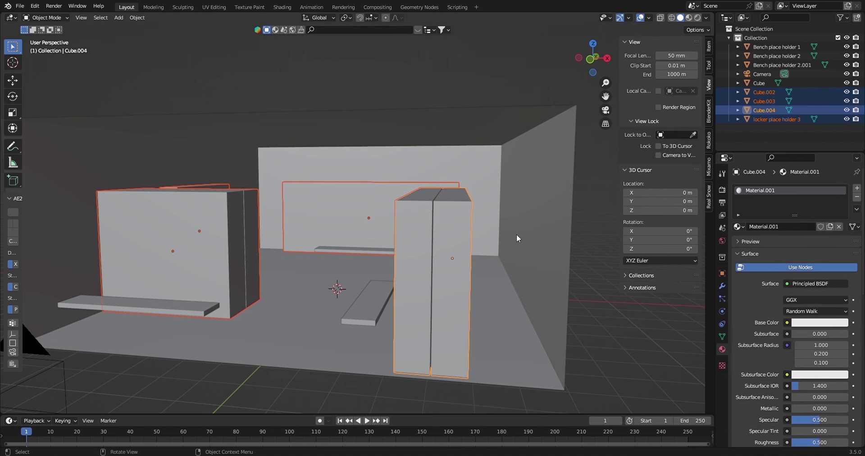
# Step: Set the lockers' viewport display colour to near-black (Value about 0.1)
pyautogui.scroll(-5, 807, 325)
pyautogui.scroll(-5, 807, 325)
pyautogui.click(816, 406)
pyautogui.moveTo(841, 279); pyautogui.dragTo(841, 320)
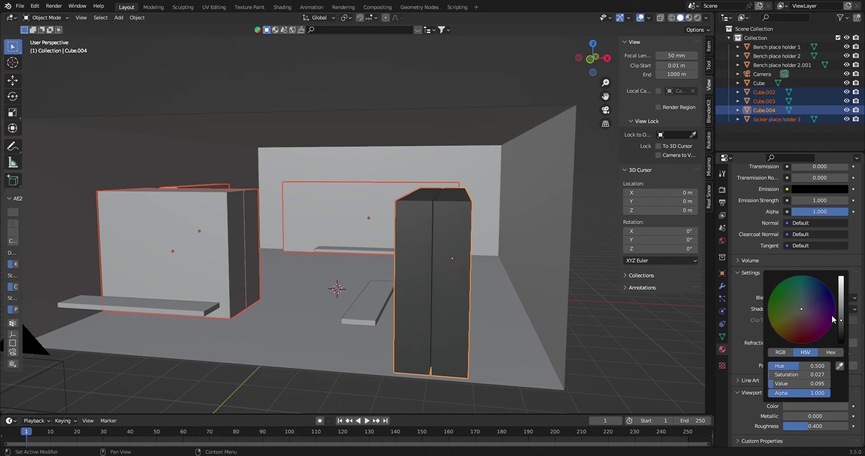
pyautogui.click(228, 236)
# Step: Give the bench a dark brown-red viewport colour (reddish hue, Value 0.22)
pyautogui.click(326, 201)
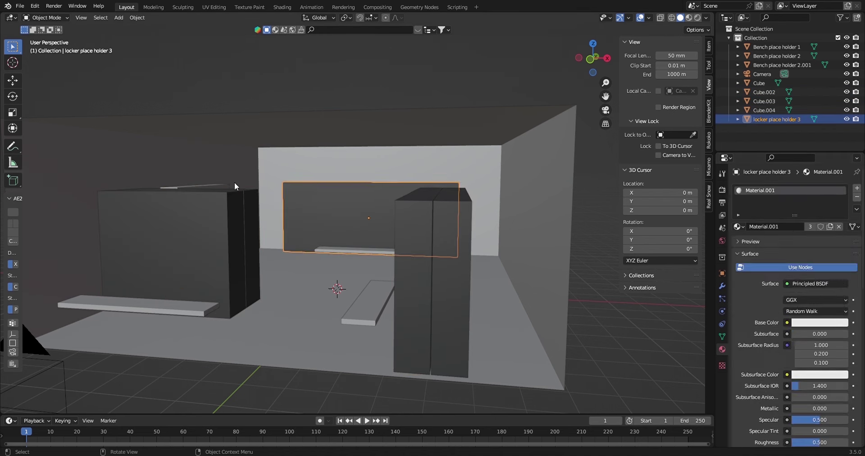
pyautogui.click(225, 217)
pyautogui.moveTo(225, 217); pyautogui.dragTo(313, 204, button='middle')
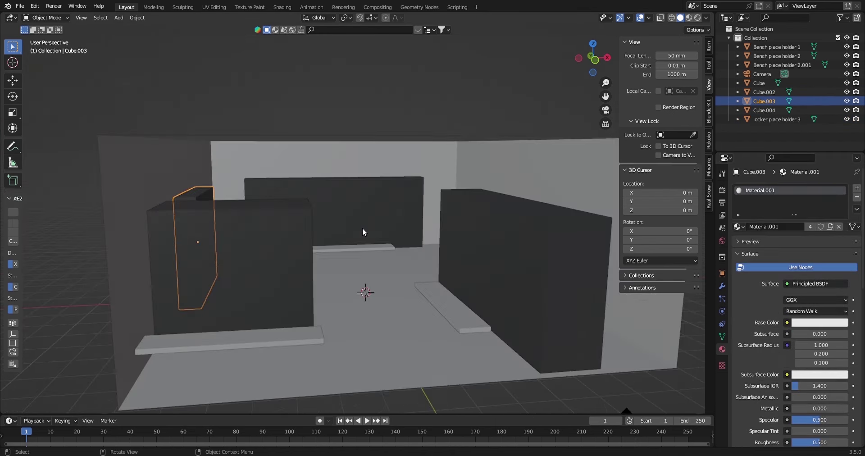
pyautogui.click(451, 307)
pyautogui.scroll(-10, 793, 316)
pyautogui.click(816, 406)
pyautogui.click(799, 323)
pyautogui.moveTo(841, 282); pyautogui.dragTo(841, 309)
# Step: Give the room box Cube a slightly darkened near-white viewport colour, then view through the camera
pyautogui.moveTo(358, 256)
pyautogui.mouseDown(button='middle')
pyautogui.moveTo(391, 228)
pyautogui.moveTo(373, 285)
pyautogui.moveTo(366, 272)
pyautogui.moveTo(266, 243)
pyautogui.moveTo(287, 244)
pyautogui.moveTo(333, 137)
pyautogui.mouseUp(button='middle')
pyautogui.keyDown('shift'); pyautogui.click(373, 284); pyautogui.keyUp('shift')
pyautogui.keyDown('shift'); pyautogui.click(369, 293); pyautogui.keyUp('shift')
pyautogui.click(333, 137)
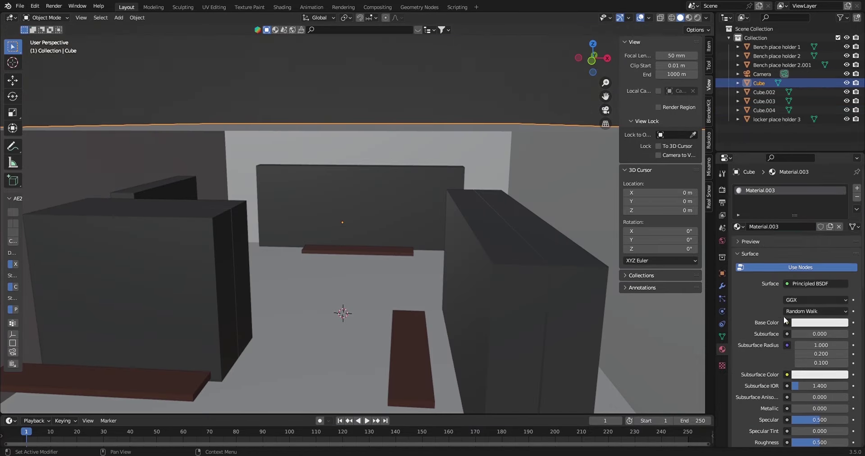
pyautogui.scroll(-10, 765, 243)
pyautogui.click(816, 406)
pyautogui.click(801, 295)
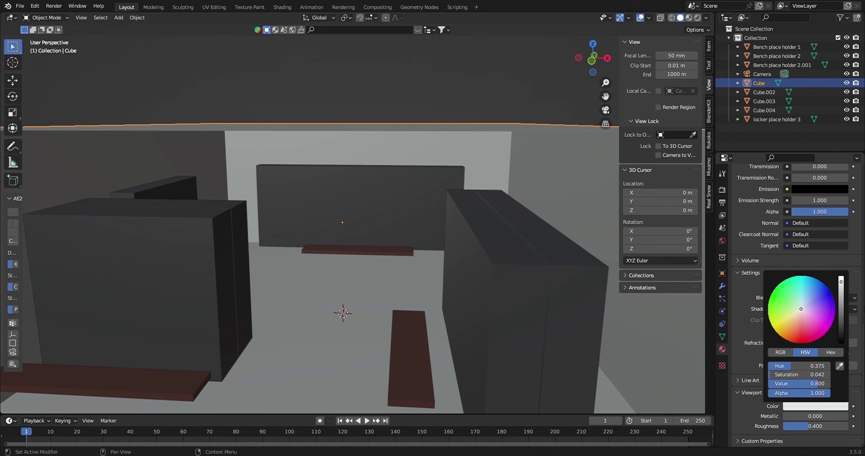
pyautogui.moveTo(841, 282); pyautogui.dragTo(841, 289)
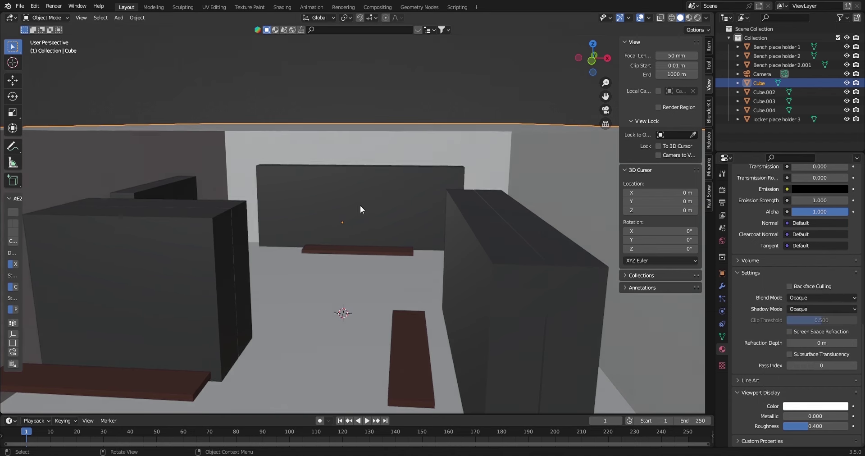
pyautogui.click(361, 205)
pyautogui.press('KP_0')
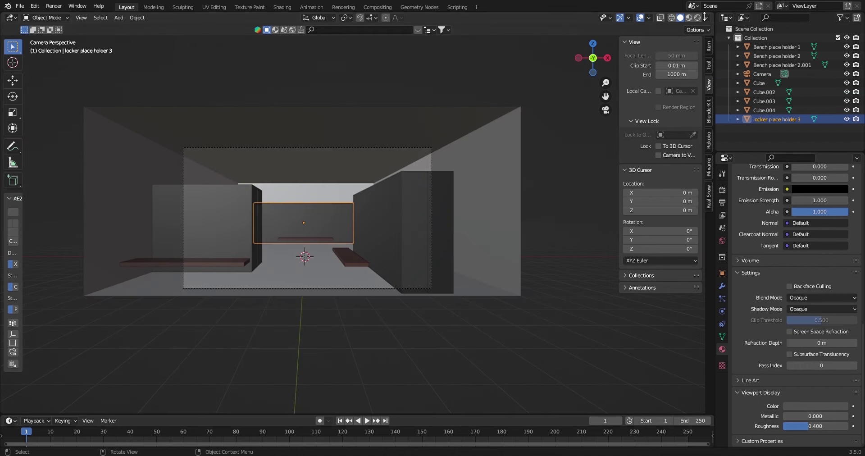
# Step: Split the 3D view in two and hide the tool shelf and side panel in both
pyautogui.click(453, 186)
pyautogui.press('n')
pyautogui.press('t')
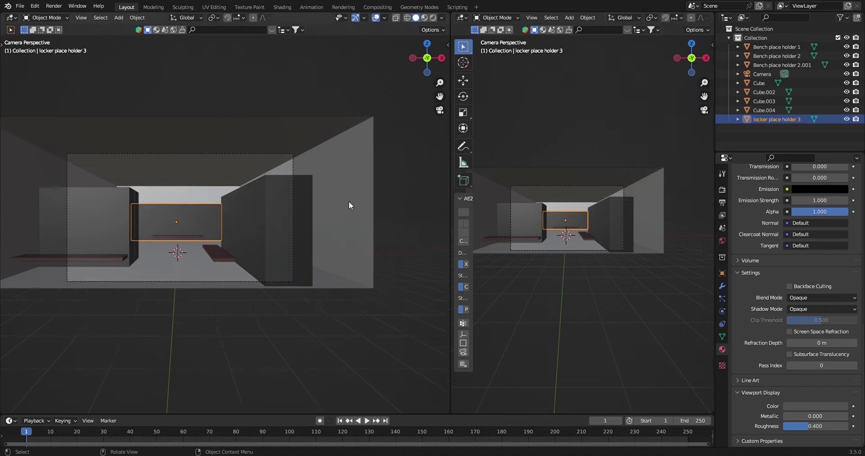
pyautogui.press('n')
pyautogui.press('t')
pyautogui.scroll(2, 349, 201)
pyautogui.scroll(2, 200, 214)
pyautogui.scroll(2, 219, 201)
# Step: Select the camera and orbit the left view to show the whole room and camera
pyautogui.click(766, 74)
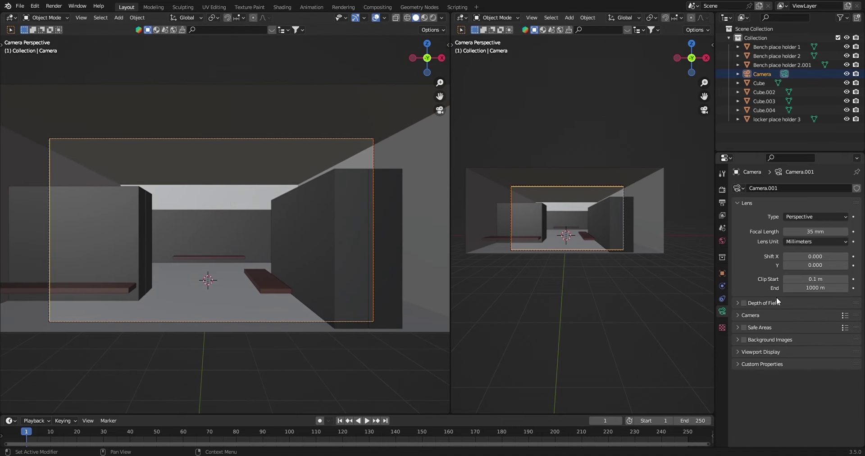
pyautogui.moveTo(328, 242)
pyautogui.mouseDown(button='middle')
pyautogui.moveTo(341, 256)
pyautogui.moveTo(235, 298)
pyautogui.mouseUp(button='middle')
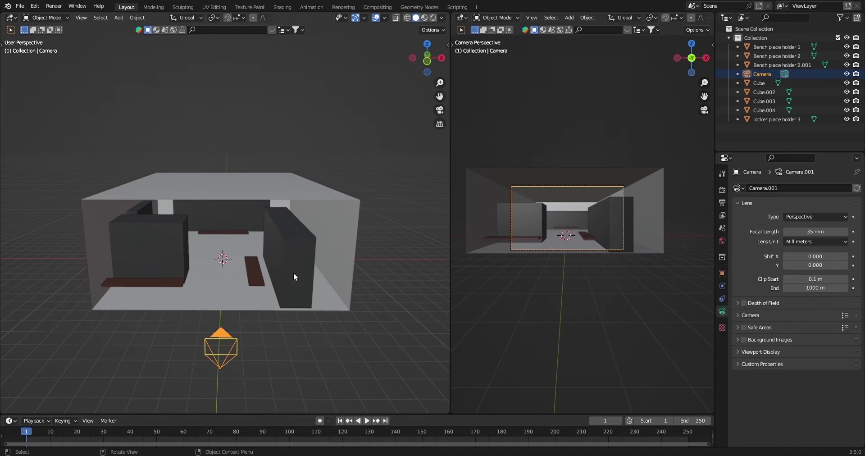
pyautogui.moveTo(294, 273); pyautogui.dragTo(258, 298, button='middle')
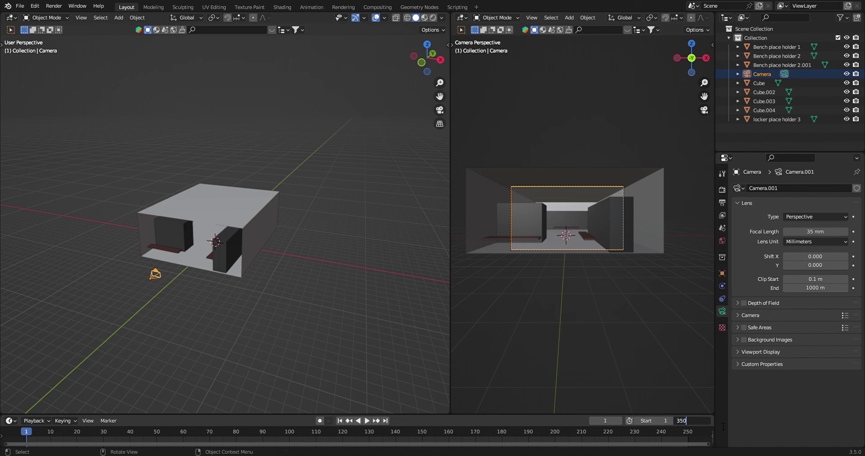
pyautogui.scroll(3, 131, 231)
pyautogui.moveTo(130, 231); pyautogui.dragTo(170, 199, button='middle')
# Step: Keyframe the camera's location at frame 1 and again after moving it forward along Y
pyautogui.press('i')
pyautogui.click(120, 246)
pyautogui.press('i')
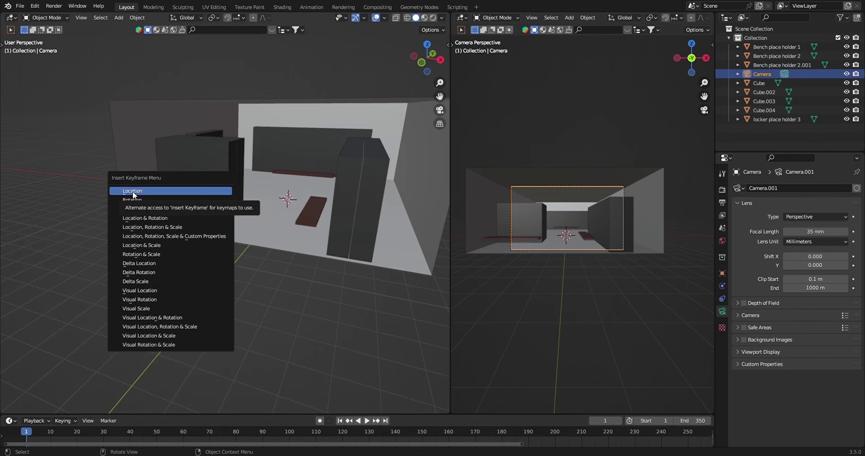
pyautogui.click(133, 192)
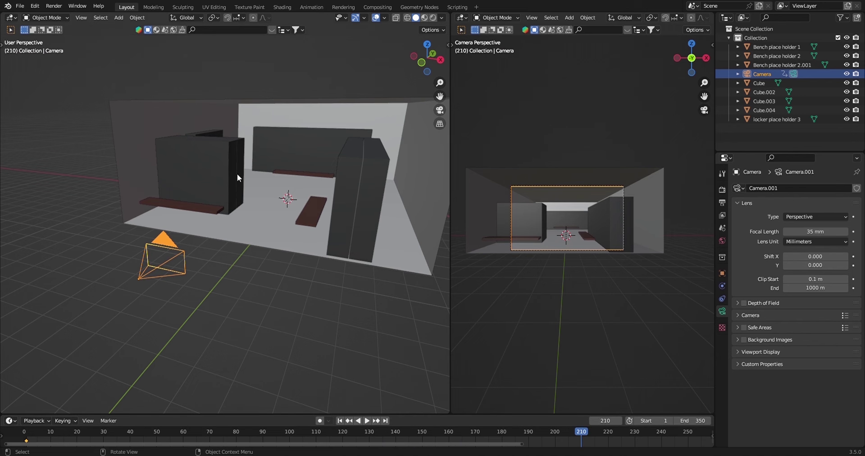
pyautogui.press('y')
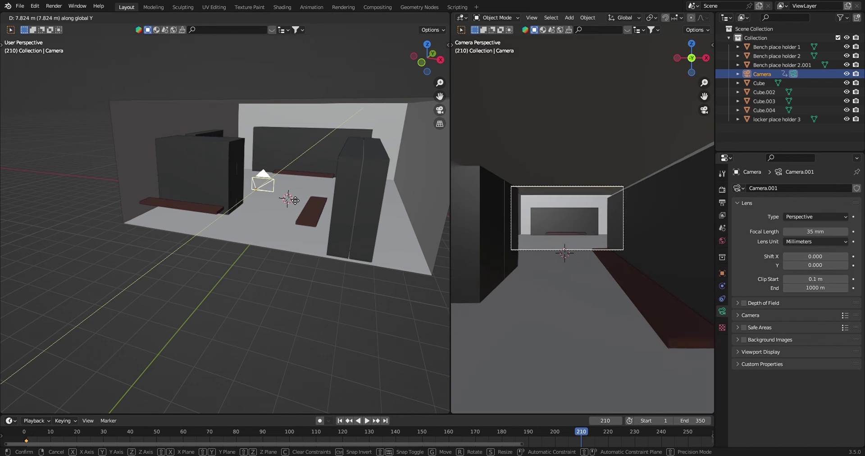
pyautogui.click(321, 185)
pyautogui.press('i')
pyautogui.click(367, 188)
# Step: Select the camera keys in the timeline and change their interpolation mode
pyautogui.moveTo(109, 444); pyautogui.dragTo(520, 442)
pyautogui.rightClick(88, 444)
pyautogui.moveTo(57, 383)
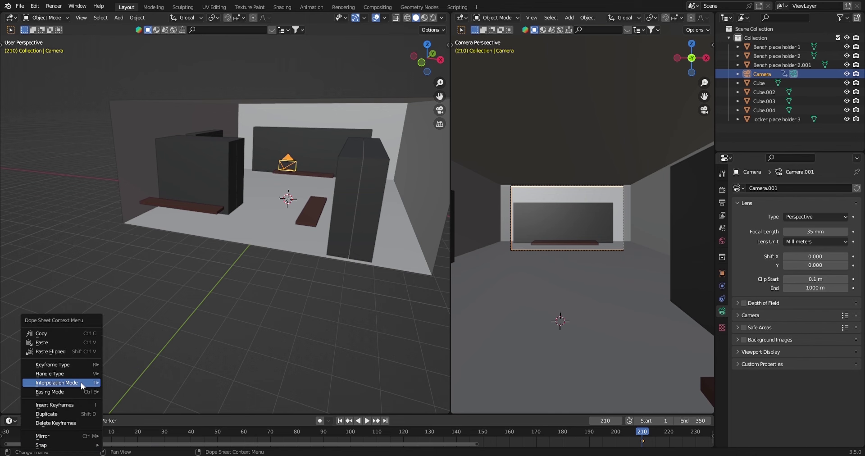
pyautogui.click(124, 334)
# Step: Preview the fly-through, shifting the end keyframe later and checking the ending at frame 282
pyautogui.press('space')
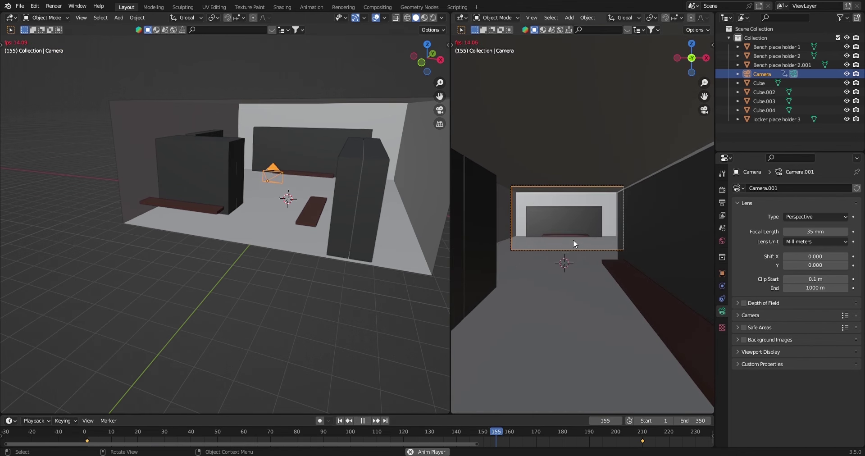
pyautogui.press('space')
pyautogui.press('g')
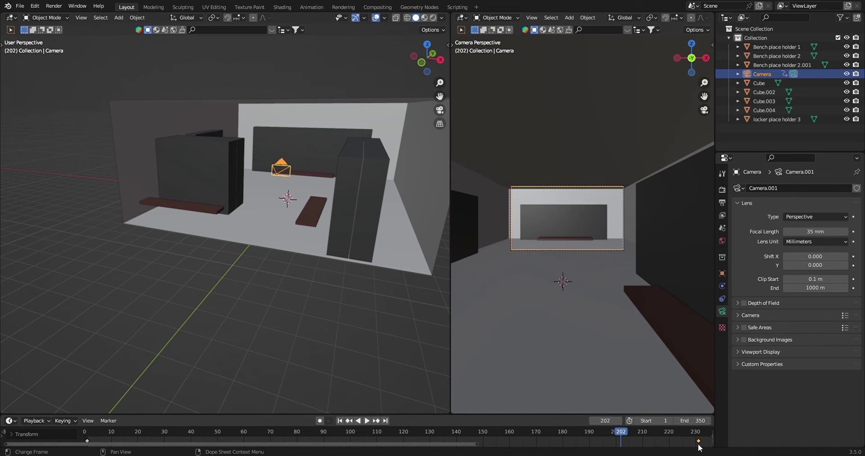
pyautogui.press('space')
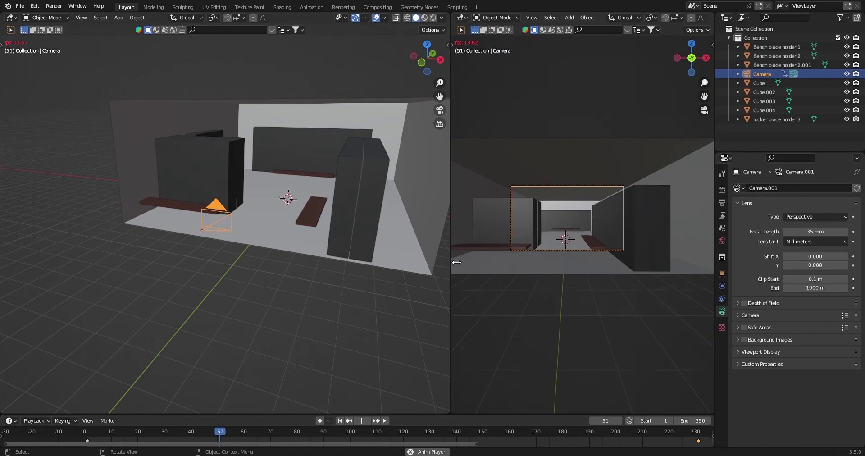
pyautogui.scroll(-2, 610, 431)
pyautogui.click(93, 424)
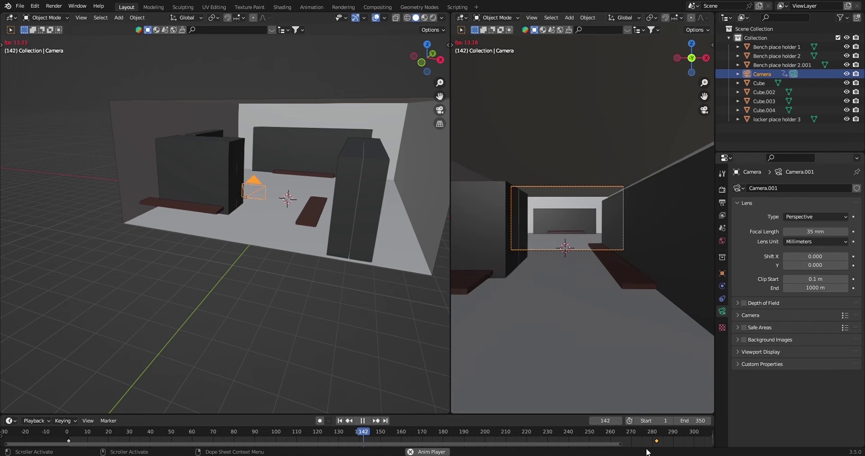
pyautogui.press('space')
pyautogui.click(657, 436)
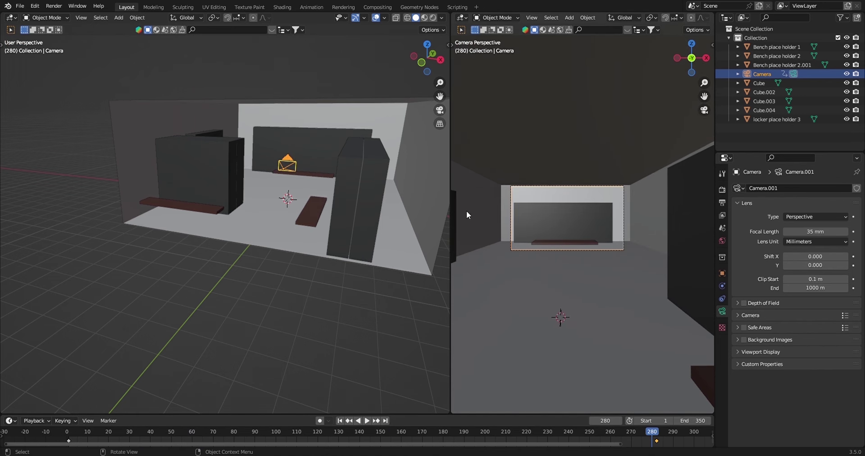
# Step: Nudge the locker block Cube.003 to a new position while viewing frame 226
pyautogui.click(467, 210)
pyautogui.press('space')
pyautogui.click(530, 431)
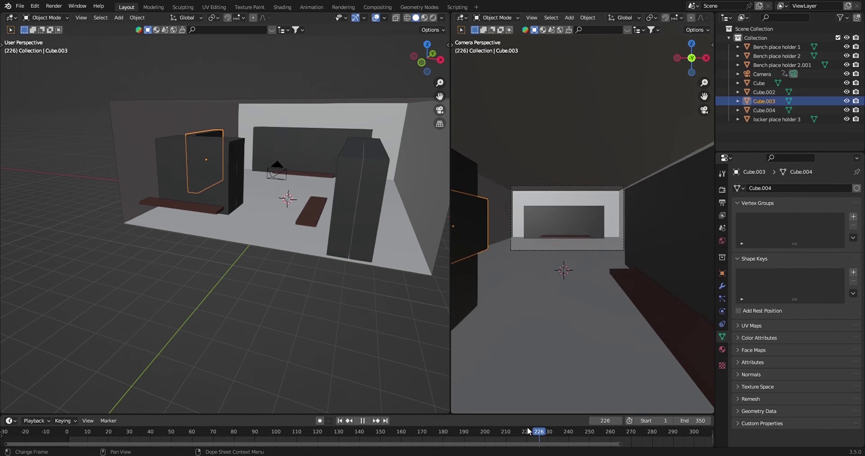
pyautogui.press('g')
pyautogui.click(524, 200)
pyautogui.press('space')
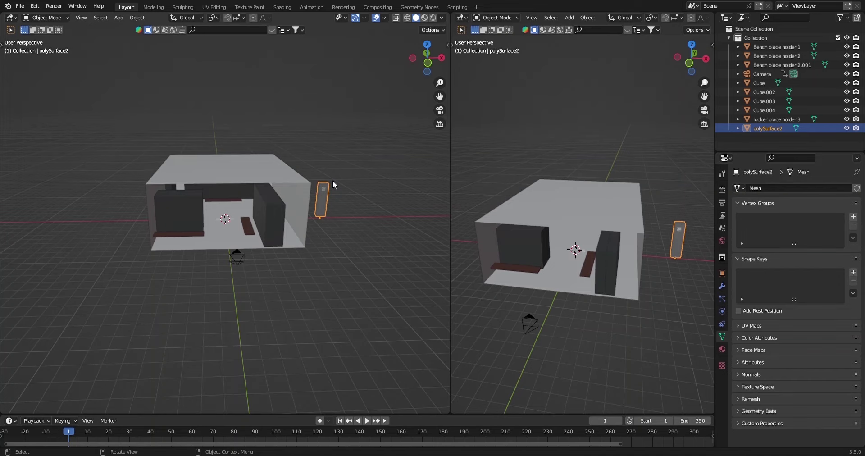
# Step: Orbit and zoom the left view to inspect the new locker model outside the room
pyautogui.moveTo(323, 190)
pyautogui.mouseDown(button='middle')
pyautogui.moveTo(223, 143)
pyautogui.moveTo(343, 129)
pyautogui.moveTo(358, 118)
pyautogui.moveTo(307, 138)
pyautogui.moveTo(252, 181)
pyautogui.moveTo(336, 247)
pyautogui.moveTo(336, 213)
pyautogui.moveTo(282, 247)
pyautogui.moveTo(286, 193)
pyautogui.moveTo(183, 211)
pyautogui.moveTo(372, 250)
pyautogui.mouseUp(button='middle')
pyautogui.scroll(-2, 279, 249)
pyautogui.scroll(3, 275, 237)
pyautogui.moveTo(275, 237)
pyautogui.mouseDown(button='middle')
pyautogui.moveTo(278, 230)
pyautogui.moveTo(269, 247)
pyautogui.mouseUp(button='middle')
pyautogui.scroll(-3, 270, 247)
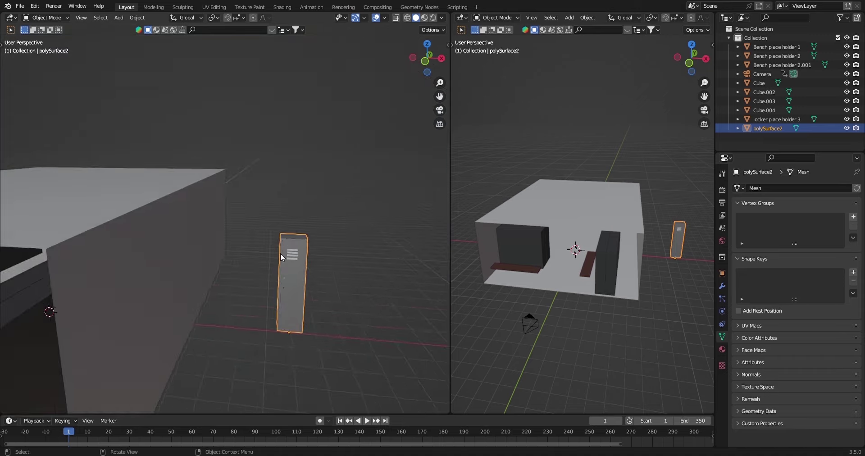
pyautogui.scroll(2, 189, 245)
pyautogui.scroll(-2, 414, 223)
pyautogui.moveTo(414, 222); pyautogui.dragTo(385, 235, button='middle')
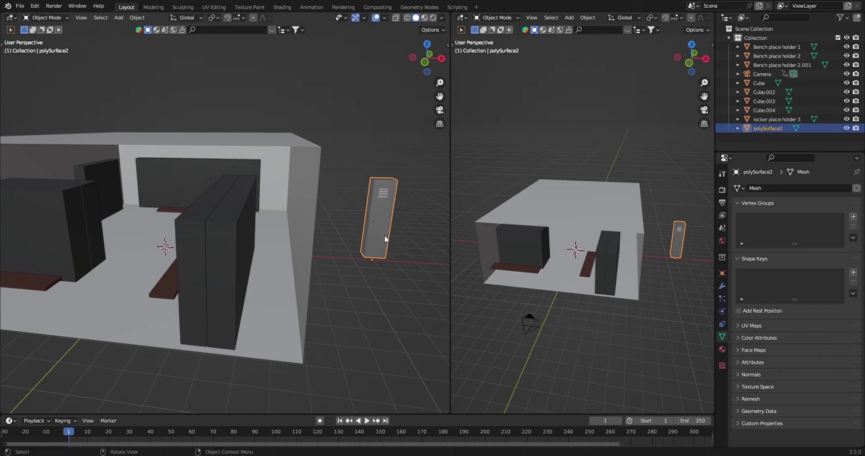
# Step: Move the locker model along X into the room beside the bench, then show the right view from the top
pyautogui.press('g')
pyautogui.press('x')
pyautogui.scroll(2, 212, 244)
pyautogui.click(238, 244)
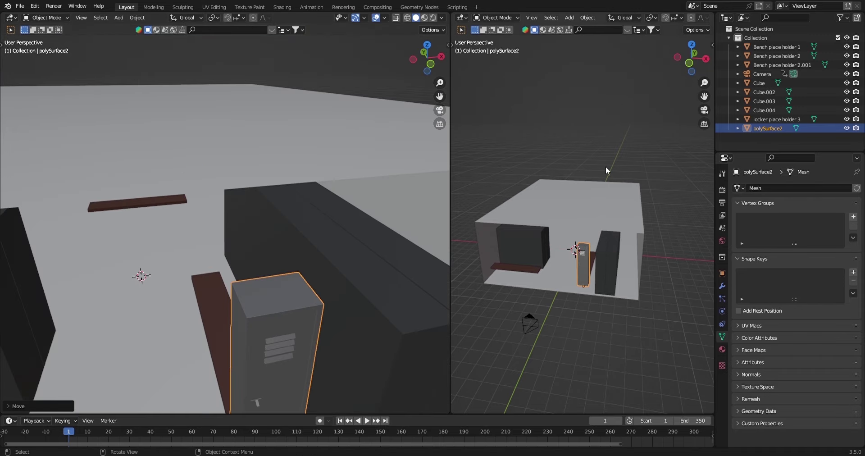
pyautogui.scroll(2, 237, 243)
pyautogui.press('KP_7')
# Step: Confirm the locker's -90° rotation and switch to the front view
pyautogui.scroll(2, 563, 234)
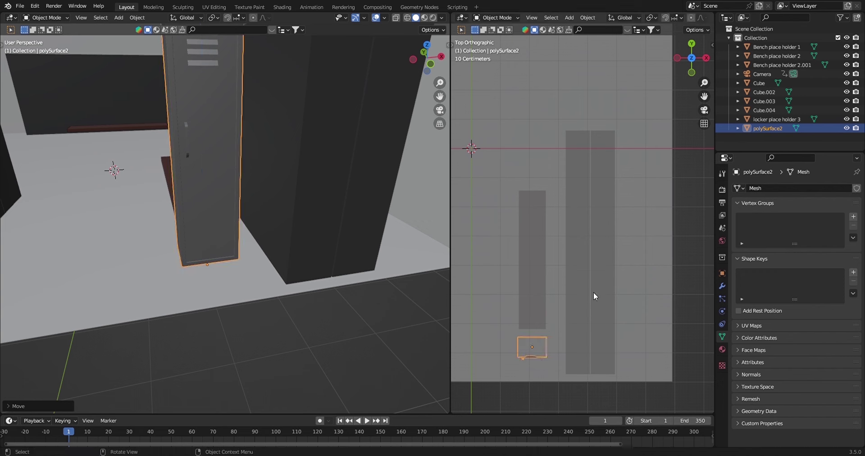
pyautogui.click(594, 292)
pyautogui.moveTo(243, 261)
pyautogui.mouseDown(button='middle')
pyautogui.moveTo(286, 214)
pyautogui.moveTo(299, 149)
pyautogui.mouseUp(button='middle')
pyautogui.press('KP_1')
# Step: Set the locker's origin to its geometry centre
pyautogui.click(137, 17)
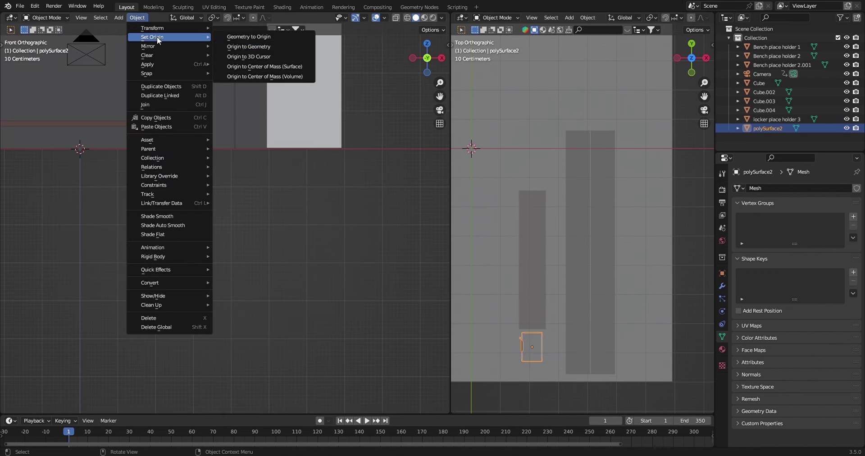
pyautogui.click(252, 46)
pyautogui.press('KP_Decimal')
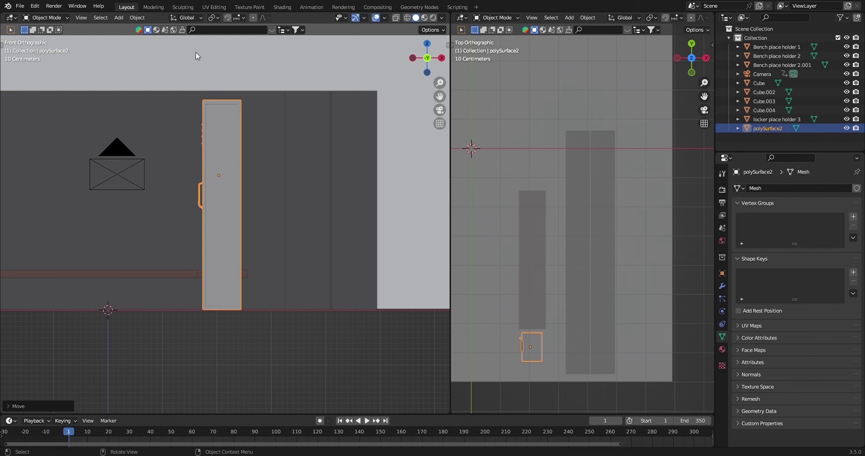
pyautogui.click(137, 17)
pyautogui.click(234, 47)
pyautogui.moveTo(270, 194); pyautogui.dragTo(304, 190, button='middle')
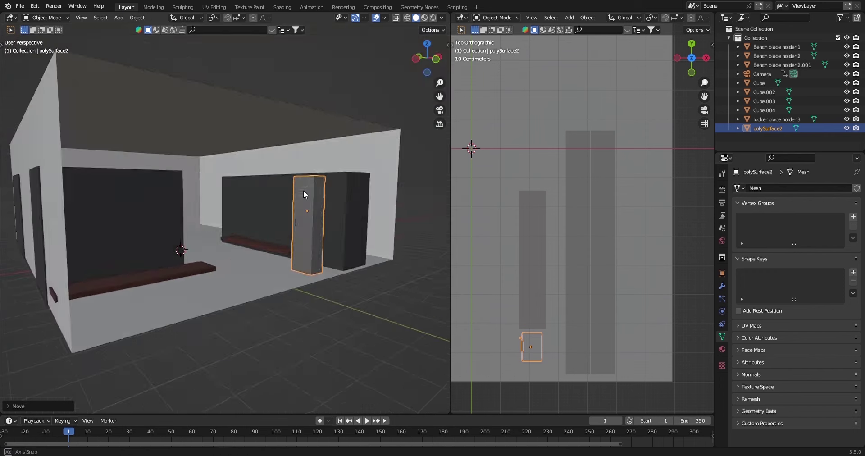
pyautogui.scroll(3, 303, 190)
# Step: Move the locker onto the placeholder, adjusting its position along Y
pyautogui.press('g')
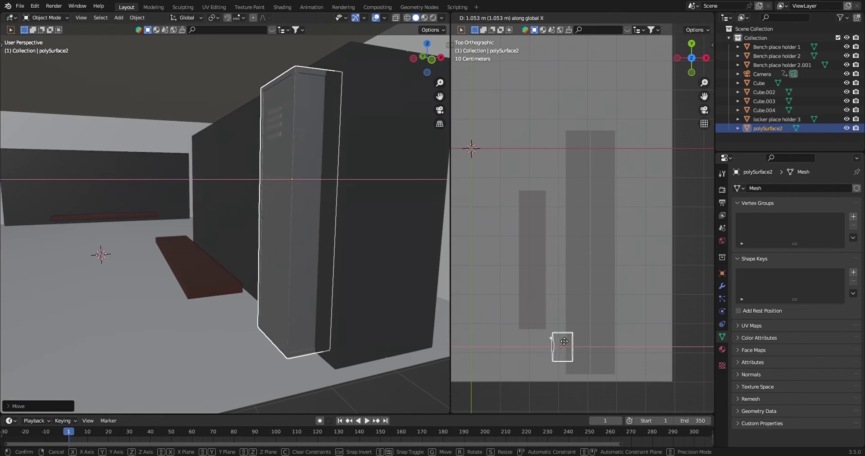
pyautogui.click(576, 354)
pyautogui.press('g')
pyautogui.press('y')
pyautogui.click(578, 355)
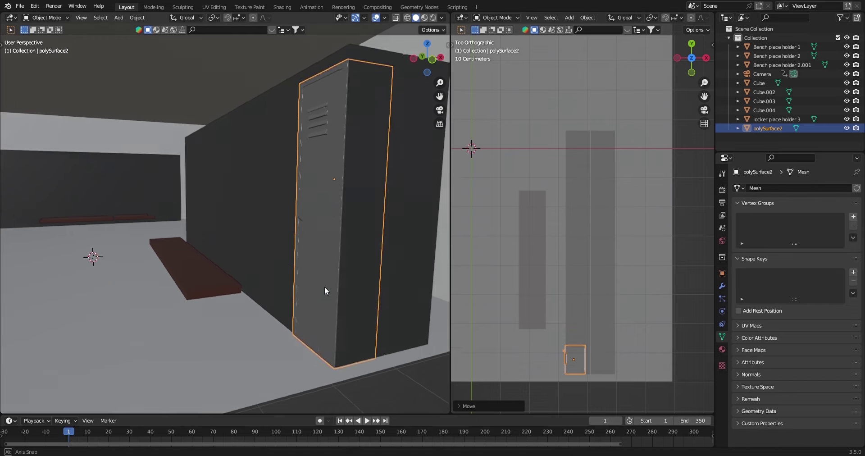
pyautogui.moveTo(324, 290); pyautogui.dragTo(324, 266, button='middle')
# Step: Scale the locker to match the placeholder's size and height
pyautogui.press('s')
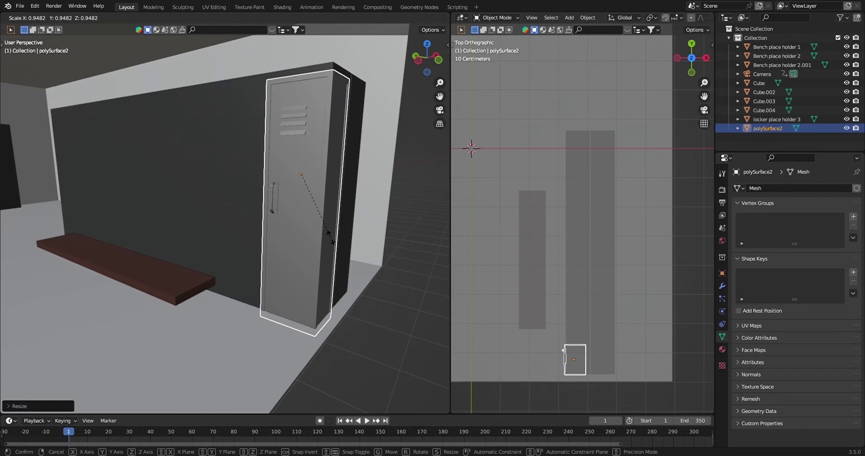
pyautogui.click(336, 176)
pyautogui.moveTo(337, 176)
pyautogui.mouseDown(button='middle')
pyautogui.moveTo(238, 259)
pyautogui.moveTo(272, 291)
pyautogui.mouseUp(button='middle')
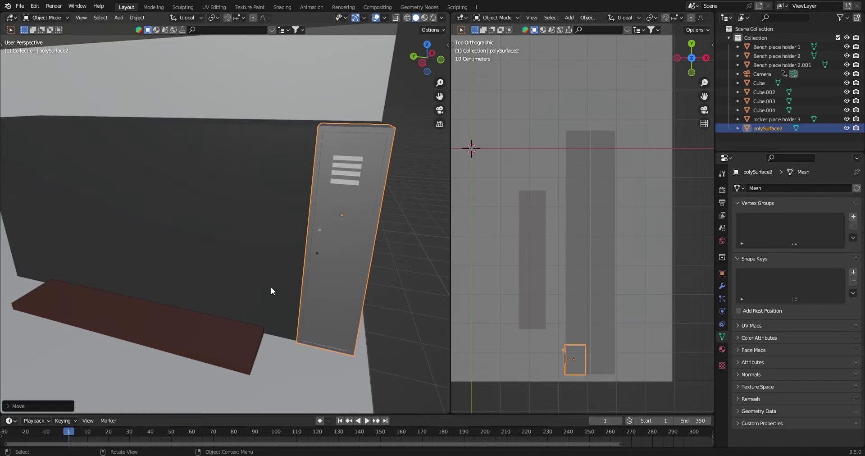
pyautogui.scroll(3, 529, 216)
pyautogui.press('s')
pyautogui.press('y')
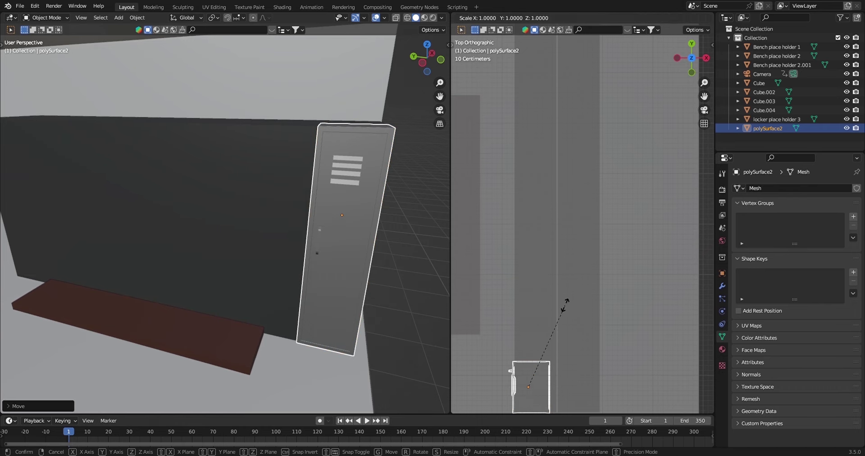
pyautogui.press('Escape')
# Step: Widen the locker along X to fit the placeholder
pyautogui.moveTo(225, 202); pyautogui.dragTo(261, 193, button='middle')
pyautogui.scroll(3, 567, 280)
pyautogui.press('s')
pyautogui.press('x')
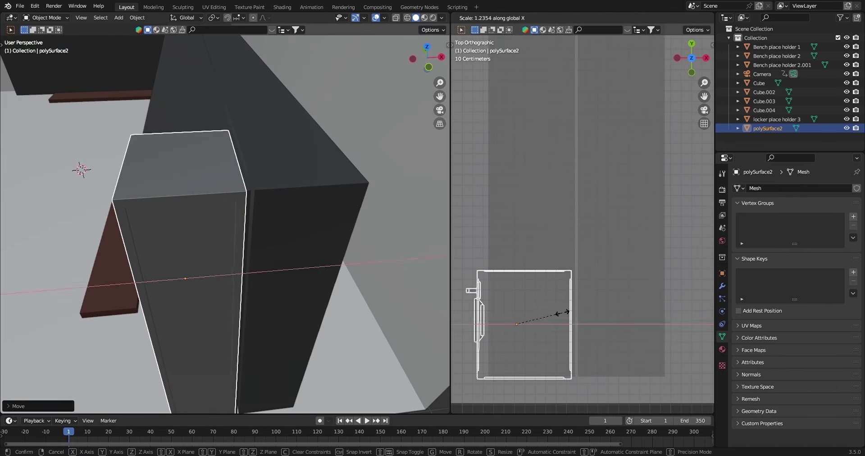
pyautogui.click(567, 317)
pyautogui.moveTo(306, 256)
pyautogui.mouseDown(button='middle')
pyautogui.moveTo(313, 245)
pyautogui.moveTo(244, 250)
pyautogui.moveTo(270, 252)
pyautogui.mouseUp(button='middle')
# Step: Add an Array modifier to the locker with Count 8
pyautogui.click(722, 285)
pyautogui.click(766, 188)
pyautogui.click(672, 216)
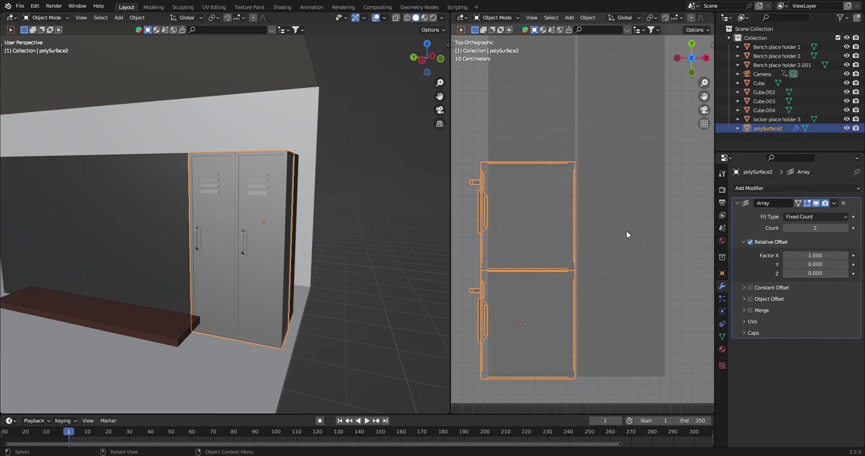
pyautogui.moveTo(846, 232); pyautogui.dragTo(854, 231)
pyautogui.moveTo(297, 234)
pyautogui.mouseDown(button='middle')
pyautogui.moveTo(364, 229)
pyautogui.moveTo(261, 234)
pyautogui.mouseUp(button='middle')
pyautogui.scroll(3, 262, 234)
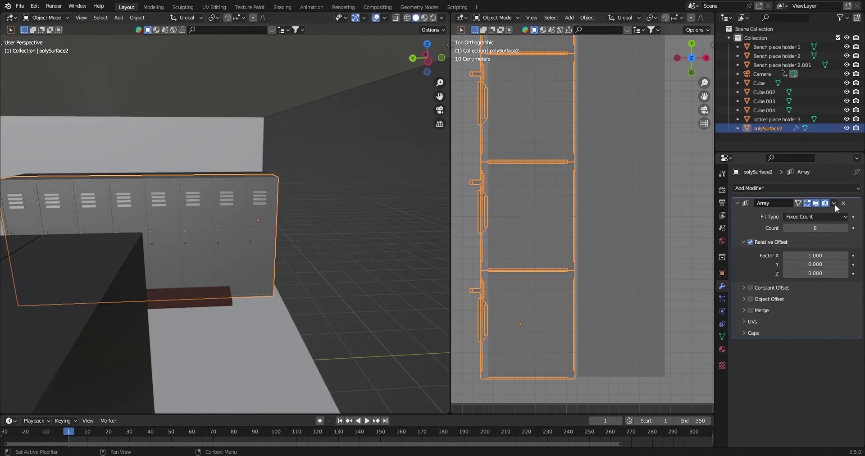
pyautogui.click(818, 204)
# Step: Apply the eight-locker Array modifier on polySurface2
pyautogui.hotkey('shift', 'd')
pyautogui.press('r')
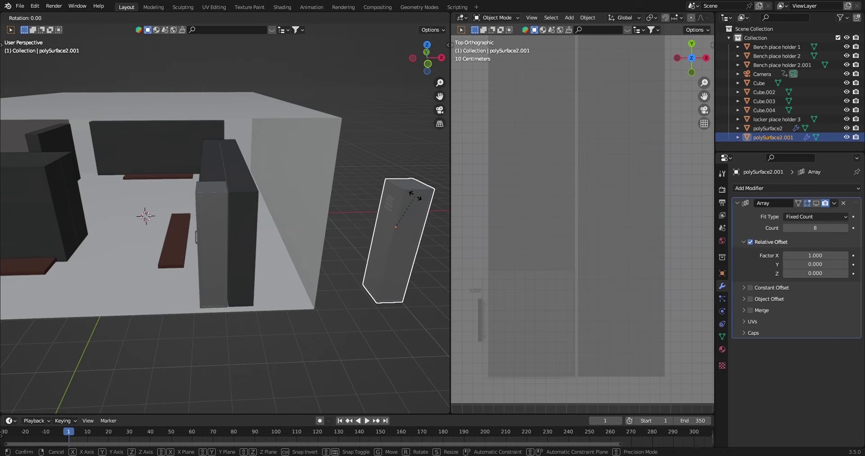
pyautogui.press('Escape')
pyautogui.moveTo(332, 234); pyautogui.dragTo(231, 202, button='middle')
pyautogui.click(232, 202)
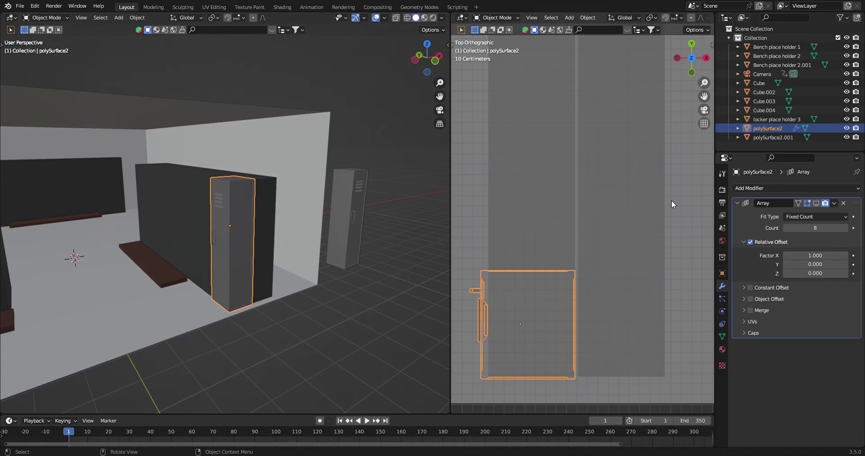
pyautogui.click(816, 202)
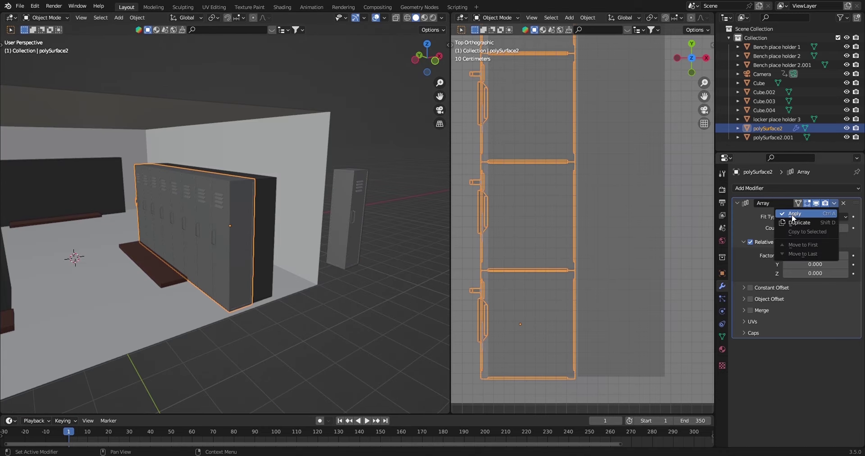
pyautogui.click(791, 215)
pyautogui.moveTo(234, 218)
pyautogui.mouseDown(button='middle')
pyautogui.moveTo(233, 191)
pyautogui.moveTo(150, 199)
pyautogui.moveTo(200, 204)
pyautogui.mouseUp(button='middle')
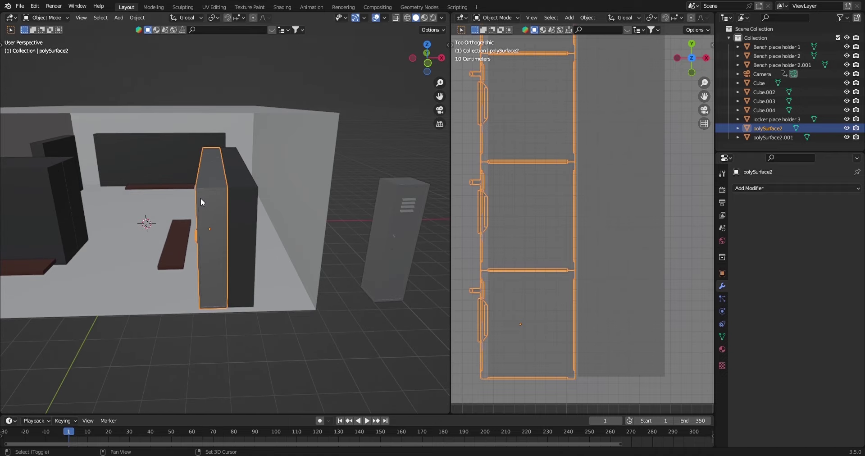
# Step: Duplicate the locker row, rotate the copy 90° about Z and slide it along the room's side
pyautogui.hotkey('shift', 'd')
pyautogui.press('r')
pyautogui.press('z')
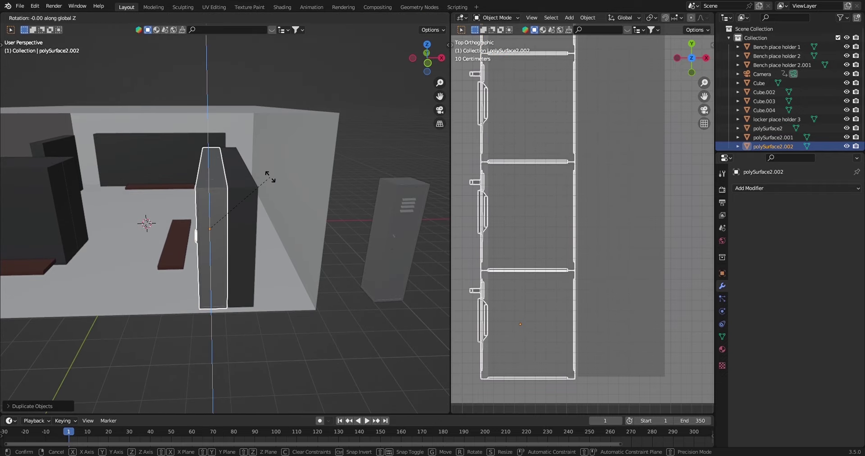
pyautogui.press('9')
pyautogui.press('0')
pyautogui.press('Return')
pyautogui.scroll(-6, 585, 158)
pyautogui.press('g')
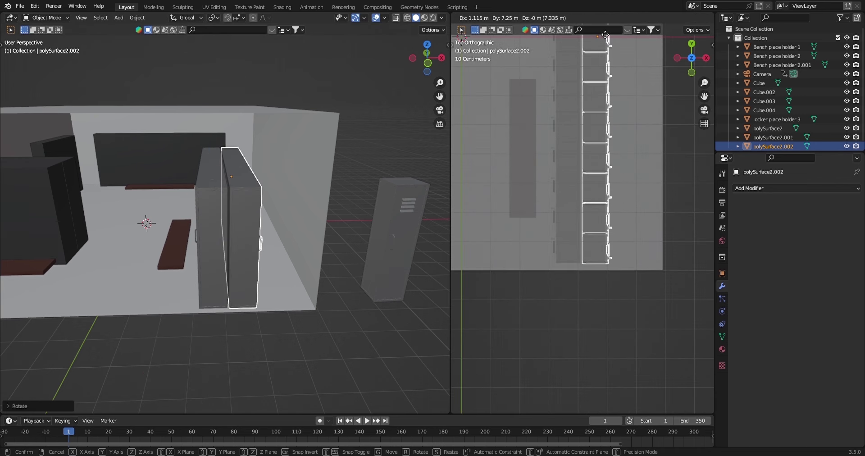
pyautogui.click(605, 34)
pyautogui.scroll(4, 234, 197)
pyautogui.moveTo(270, 189); pyautogui.dragTo(251, 226, button='middle')
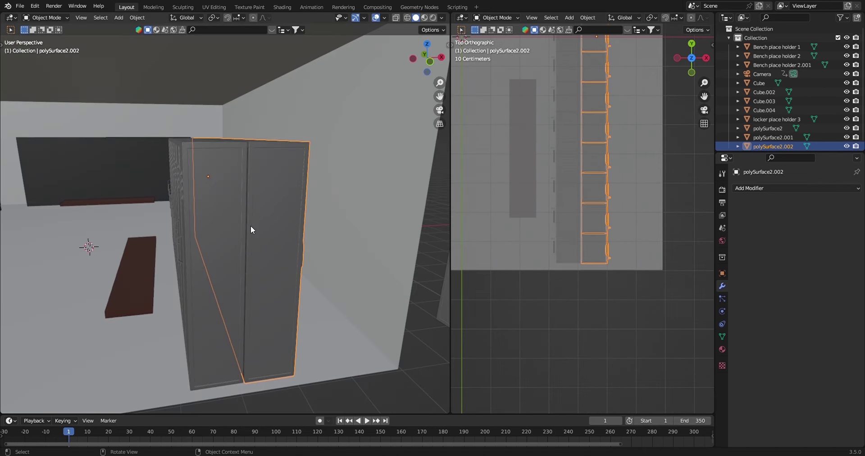
# Step: Hide the copied row and move Cube.004 into a new 'Place holder' collection
pyautogui.press('h')
pyautogui.click(765, 110)
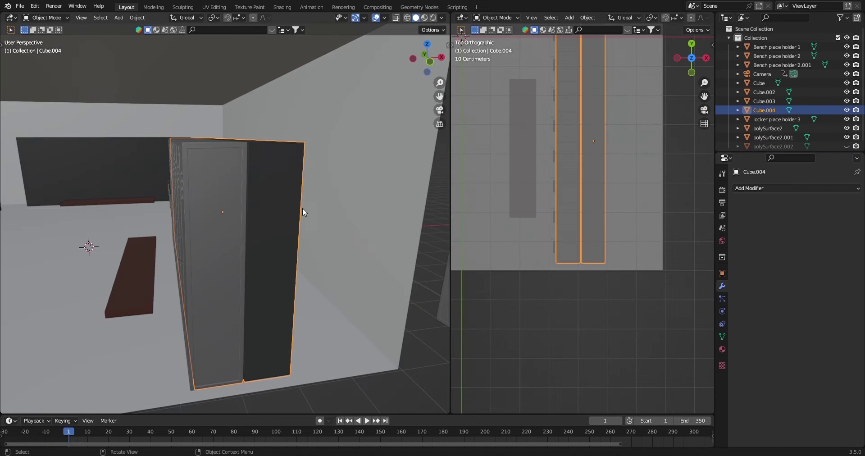
pyautogui.press('m')
pyautogui.click(233, 162)
pyautogui.write('Place holder')
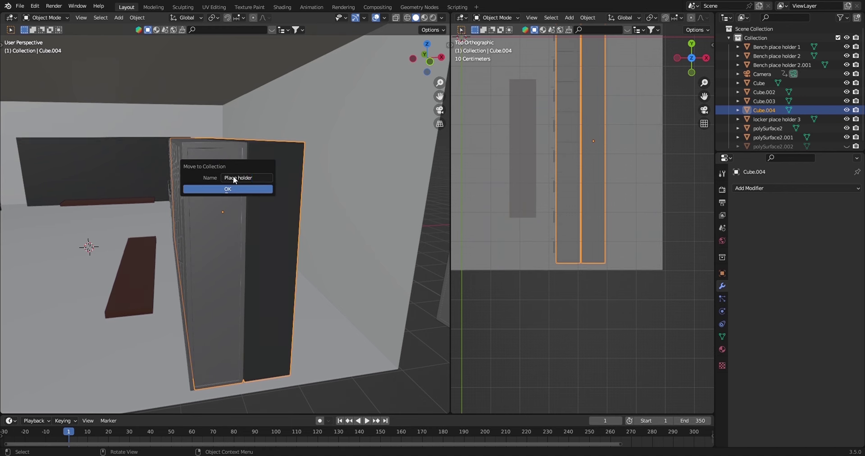
pyautogui.click(227, 189)
# Step: Move another placeholder into the Place holder collection and delete an unneeded object
pyautogui.moveTo(234, 180); pyautogui.dragTo(296, 155, button='middle')
pyautogui.scroll(-4, 77, 139)
pyautogui.keyDown('shift'); pyautogui.click(125, 169); pyautogui.keyUp('shift')
pyautogui.press('m')
pyautogui.click(567, 171)
pyautogui.moveTo(270, 194); pyautogui.dragTo(332, 196, button='middle')
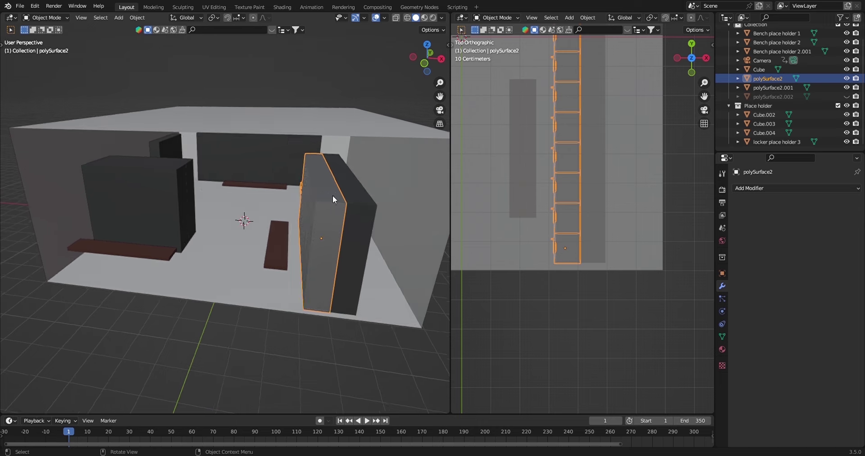
pyautogui.press('Delete')
# Step: Select Cube.002, toggle the Place holder collection's visibility and duplicate the locker row
pyautogui.click(764, 115)
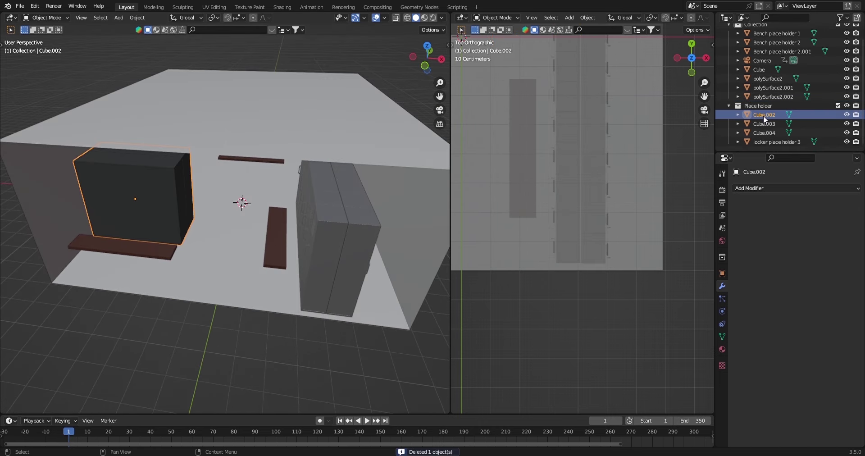
pyautogui.moveTo(316, 208); pyautogui.dragTo(355, 199, button='middle')
pyautogui.scroll(3, 261, 228)
pyautogui.moveTo(260, 228); pyautogui.dragTo(329, 206, button='middle')
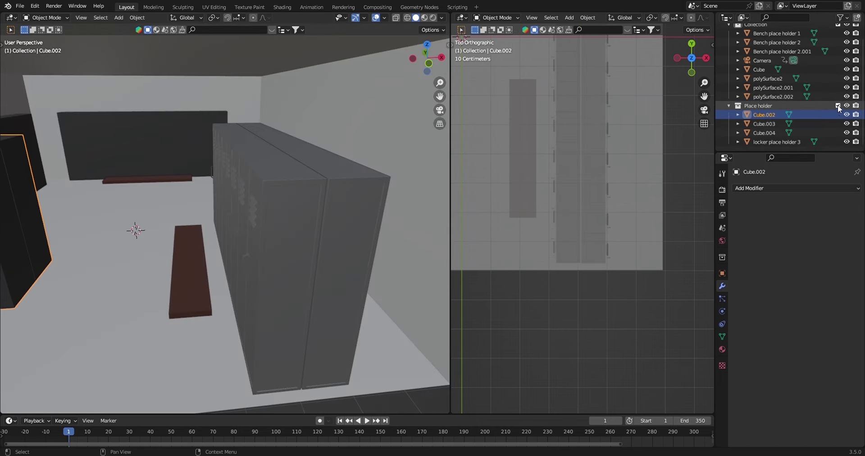
pyautogui.click(839, 106)
pyautogui.click(839, 105)
pyautogui.moveTo(271, 203); pyautogui.dragTo(235, 166, button='middle')
pyautogui.click(316, 189)
pyautogui.moveTo(316, 190); pyautogui.dragTo(306, 198, button='middle')
pyautogui.hotkey('shift', 'd')
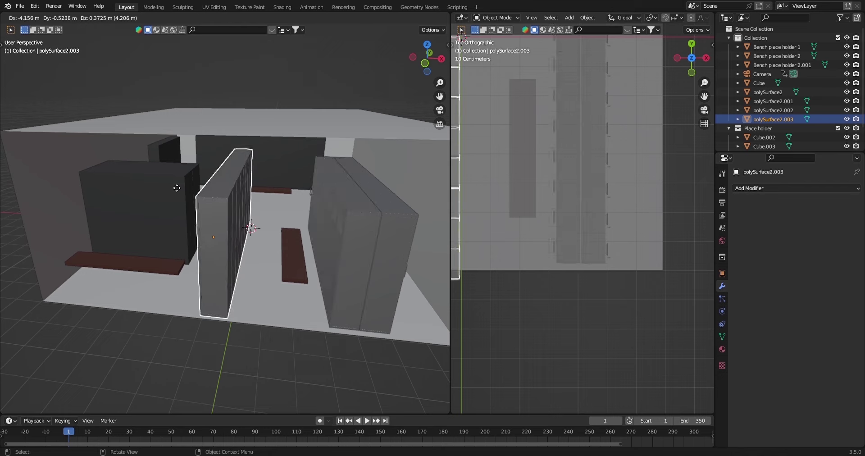
# Step: Turn the duplicated row about 90° and set its origin to geometry
pyautogui.rightClick(190, 186)
pyautogui.moveTo(190, 186); pyautogui.dragTo(315, 198, button='middle')
pyautogui.press('r')
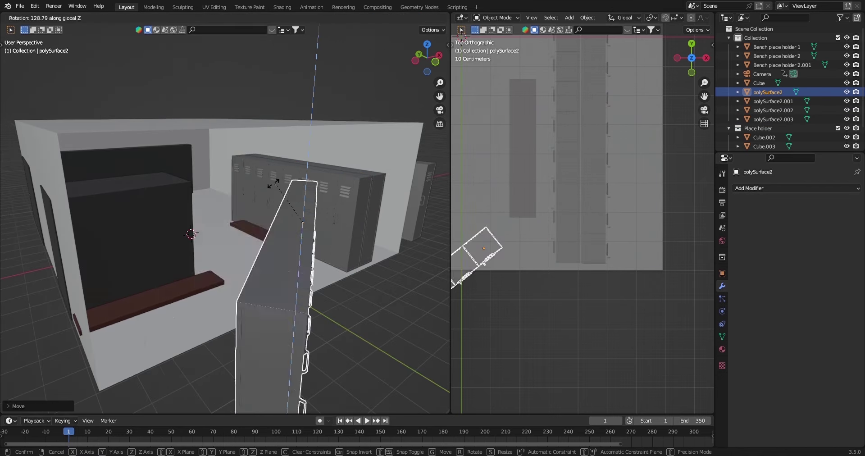
pyautogui.click(303, 221)
pyautogui.click(137, 17)
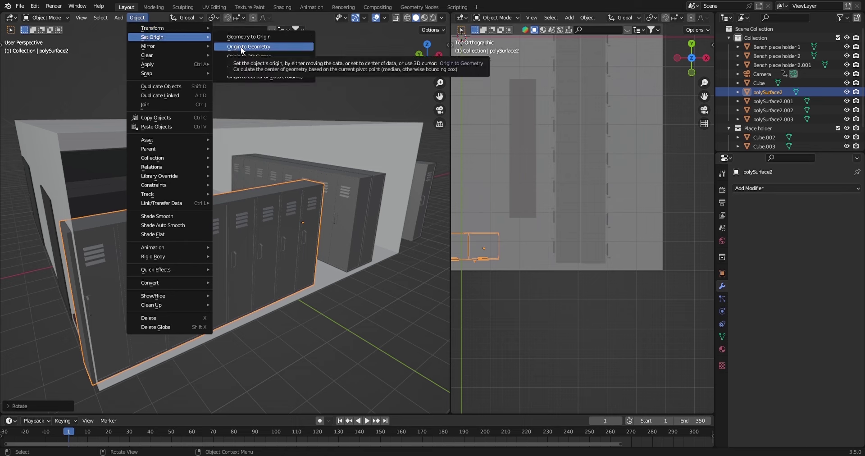
pyautogui.click(243, 47)
# Step: Delete the extra locker and place a duplicate of the spare locker inside the room
pyautogui.moveTo(176, 239); pyautogui.dragTo(204, 231, button='middle')
pyautogui.press('Delete')
pyautogui.scroll(-3, 271, 225)
pyautogui.click(360, 239)
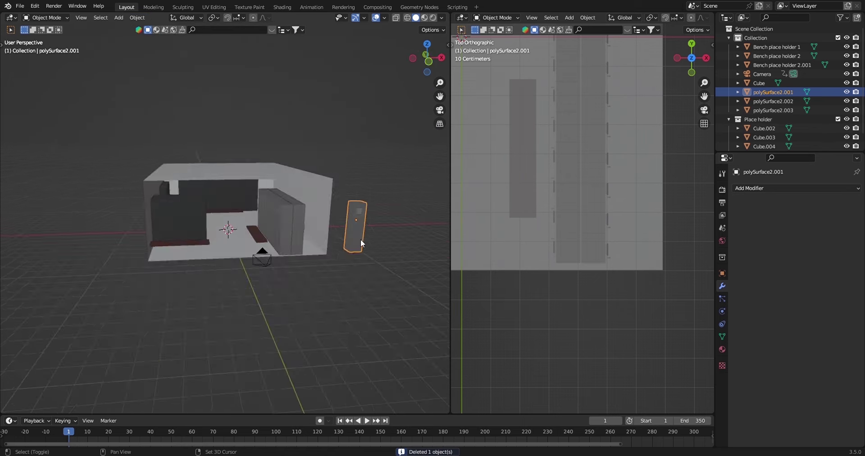
pyautogui.hotkey('shift', 'd')
pyautogui.click(288, 252)
pyautogui.scroll(4, 160, 228)
pyautogui.press('KP_1')
pyautogui.press('g')
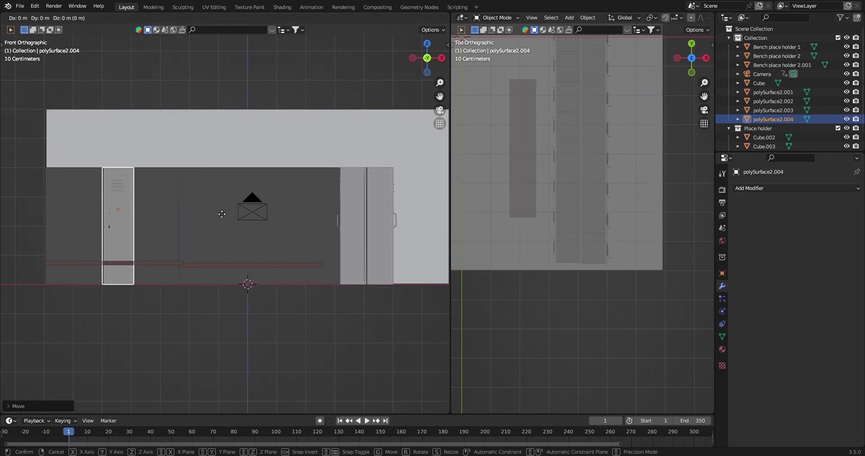
pyautogui.click(222, 214)
# Step: Rotate the locker around the vertical axis to stand beside the bench
pyautogui.moveTo(222, 214); pyautogui.dragTo(97, 209, button='middle')
pyautogui.scroll(4, 97, 208)
pyautogui.moveTo(205, 108); pyautogui.dragTo(268, 123, button='middle')
pyautogui.scroll(4, 534, 172)
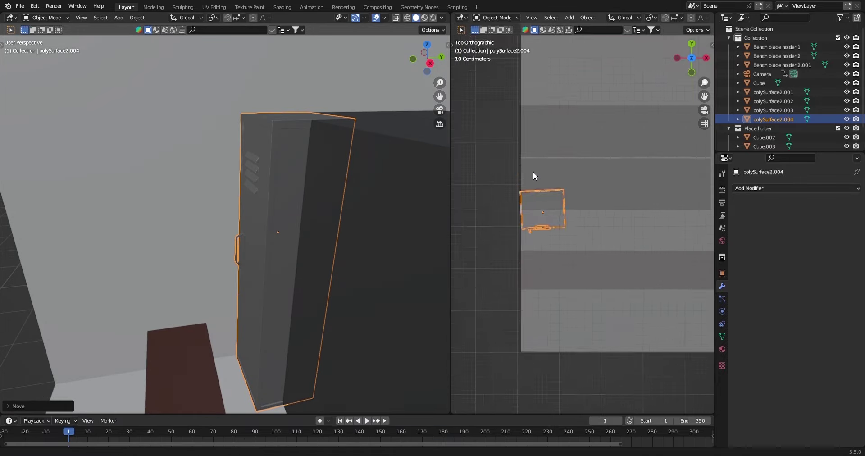
pyautogui.scroll(3, 533, 176)
pyautogui.press('r')
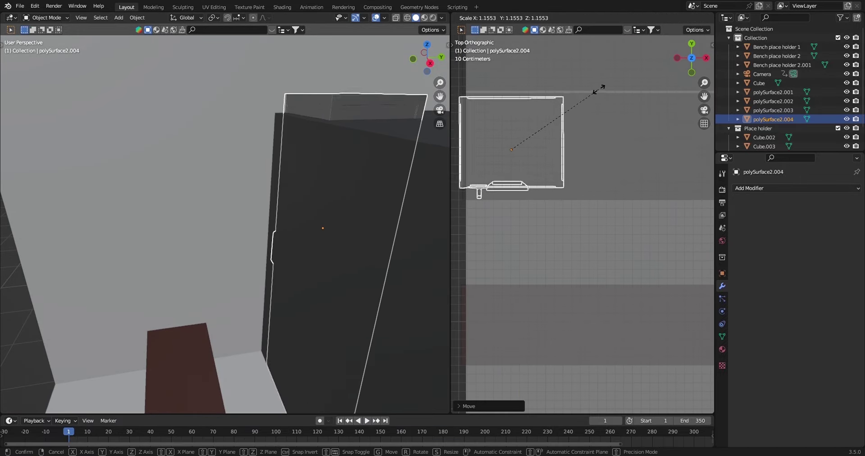
pyautogui.click(566, 116)
pyautogui.press('g')
pyautogui.press('y')
pyautogui.press('Escape')
# Step: Set the locker's height along Z and give it an Array modifier (Count 2)
pyautogui.moveTo(567, 116)
pyautogui.mouseDown(button='middle')
pyautogui.moveTo(604, 177)
pyautogui.moveTo(560, 168)
pyautogui.mouseUp(button='middle')
pyautogui.press('g')
pyautogui.press('z')
pyautogui.click(577, 150)
pyautogui.scroll(2, 321, 238)
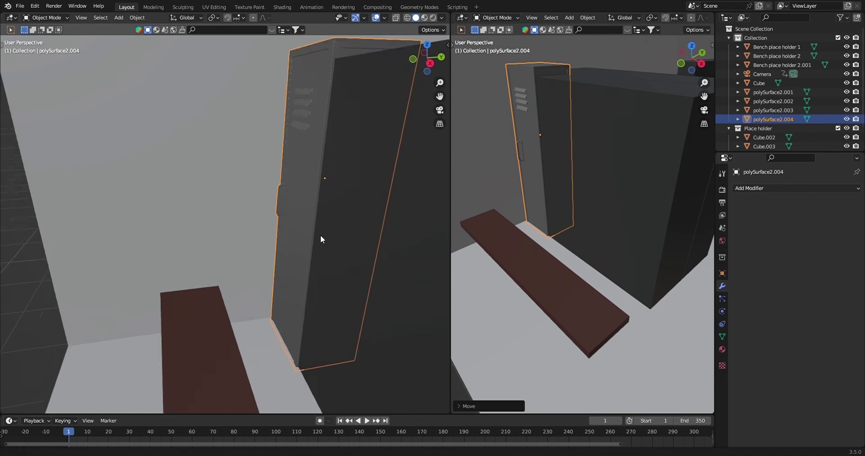
pyautogui.press('g')
pyautogui.press('z')
pyautogui.click(387, 278)
pyautogui.scroll(-3, 232, 145)
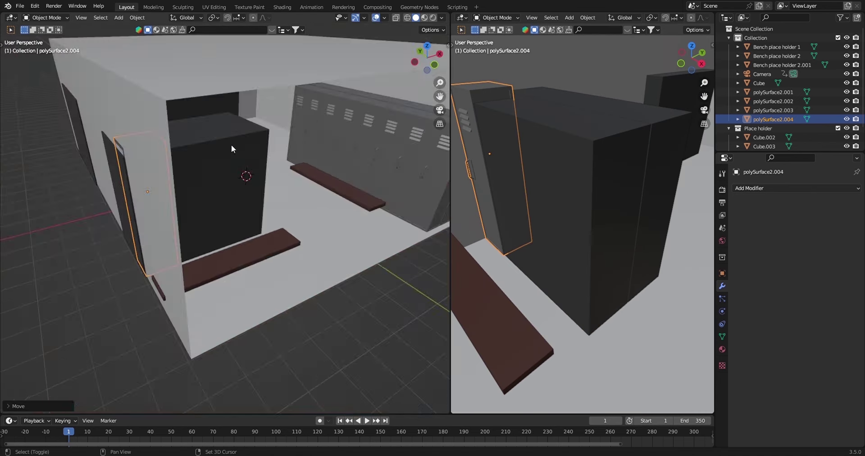
pyautogui.moveTo(232, 144); pyautogui.dragTo(211, 221, button='middle')
pyautogui.click(748, 188)
pyautogui.click(677, 214)
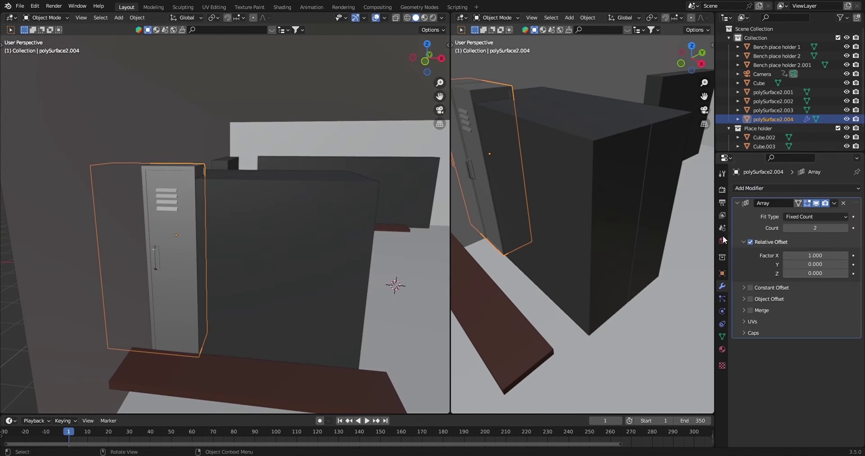
# Step: Set the locker Array relative offset X to -1 and raise the count
pyautogui.click(788, 258)
pyautogui.click(847, 228)
pyautogui.click(847, 228)
pyautogui.press('KP_0')
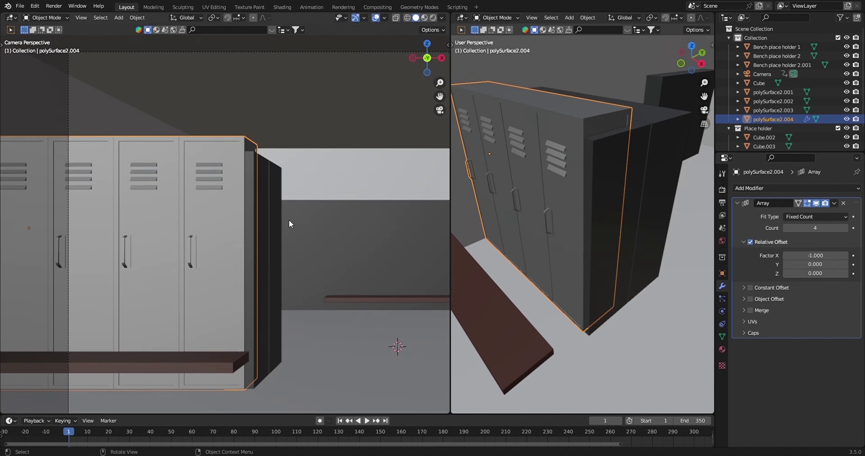
pyautogui.moveTo(289, 220)
pyautogui.mouseDown(button='middle')
pyautogui.moveTo(201, 199)
pyautogui.moveTo(183, 174)
pyautogui.moveTo(192, 163)
pyautogui.mouseUp(button='middle')
# Step: Scale the locker row along X and duplicate it
pyautogui.press('s')
pyautogui.press('x')
pyautogui.press('Escape')
pyautogui.hotkey('shift', 'd')
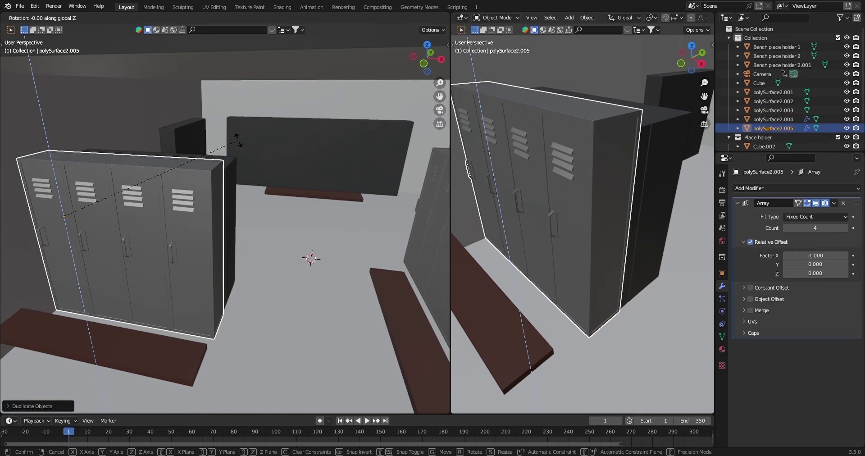
pyautogui.press('Escape')
pyautogui.click(137, 17)
pyautogui.press('Escape')
# Step: Rotate the duplicate locker row around the vertical axis
pyautogui.moveTo(149, 38); pyautogui.dragTo(107, 92, button='middle')
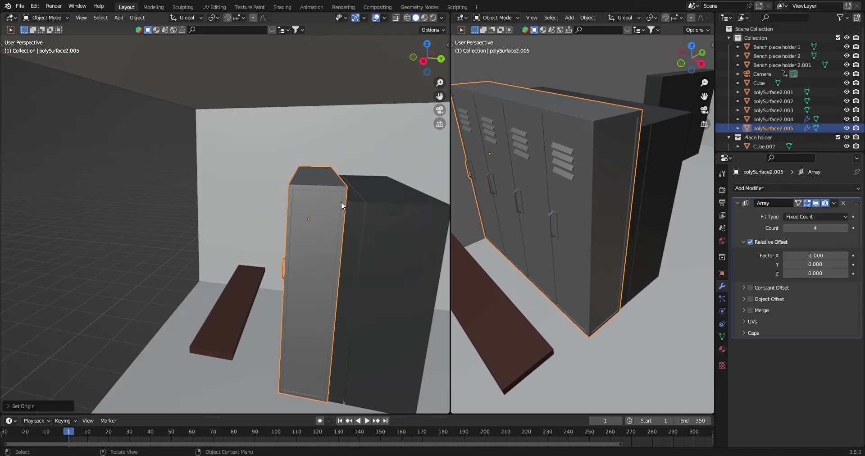
pyautogui.press('r')
pyautogui.click(118, 158)
pyautogui.click(137, 17)
pyautogui.moveTo(148, 39); pyautogui.dragTo(330, 150, button='middle')
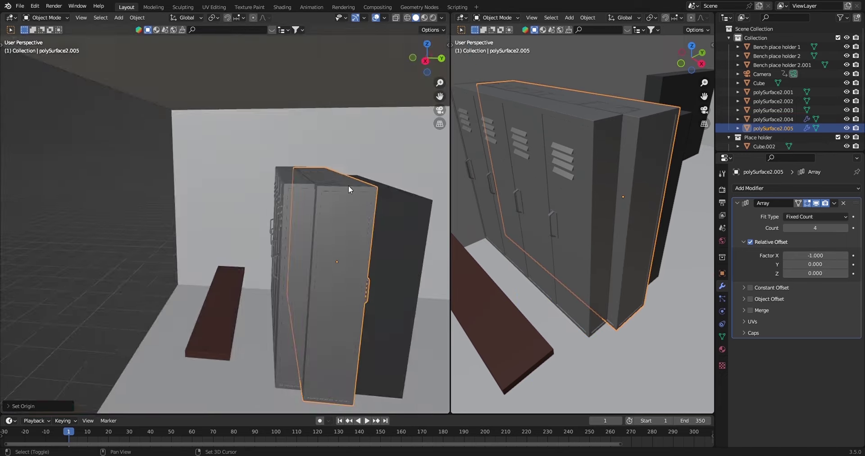
pyautogui.scroll(3, 274, 202)
# Step: Move the duplicate row along X to the other side of the room
pyautogui.press('g')
pyautogui.click(310, 186)
pyautogui.press('g')
pyautogui.press('x')
pyautogui.click(325, 184)
pyautogui.scroll(-5, 344, 181)
pyautogui.moveTo(345, 181); pyautogui.dragTo(274, 237, button='middle')
pyautogui.scroll(6, 250, 228)
# Step: Check both locker rows by playing the animation through the scene camera
pyautogui.press('KP_0')
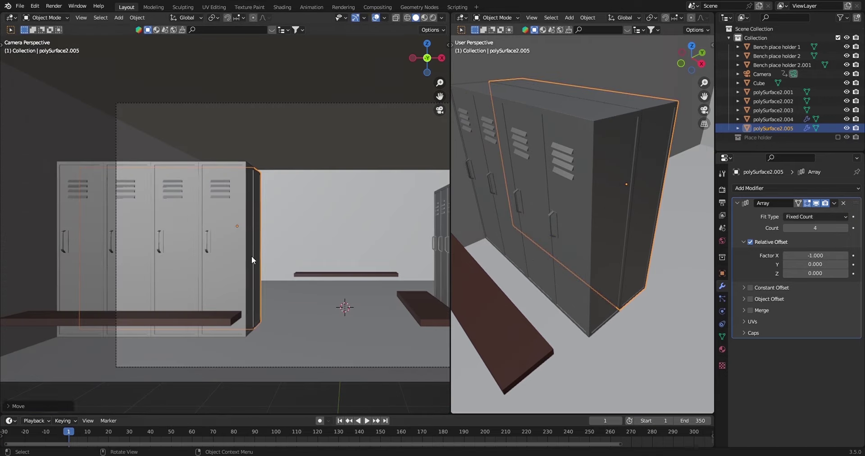
pyautogui.press('space')
pyautogui.press('Escape')
pyautogui.click(439, 287)
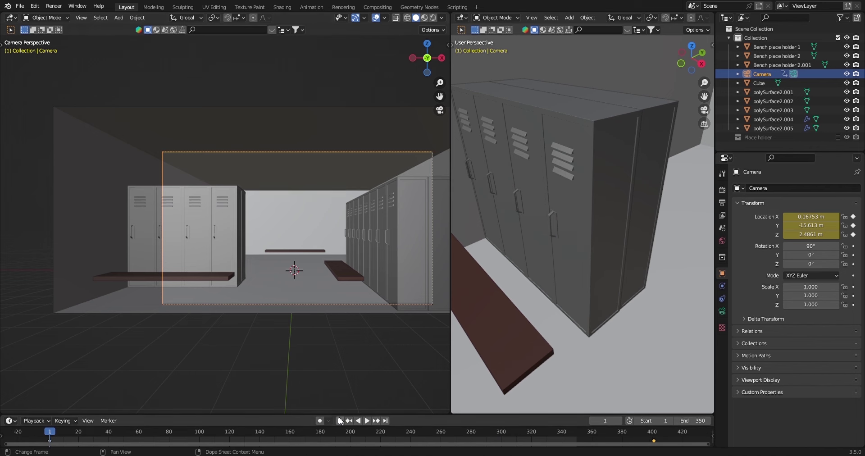
# Step: Play the camera fly-through, stop at frame 81, and select the duplicate locker row
pyautogui.press('space')
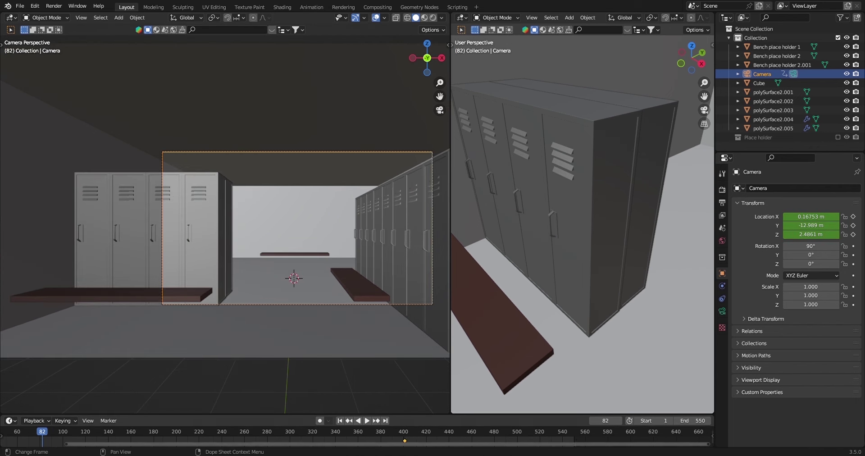
pyautogui.press('space')
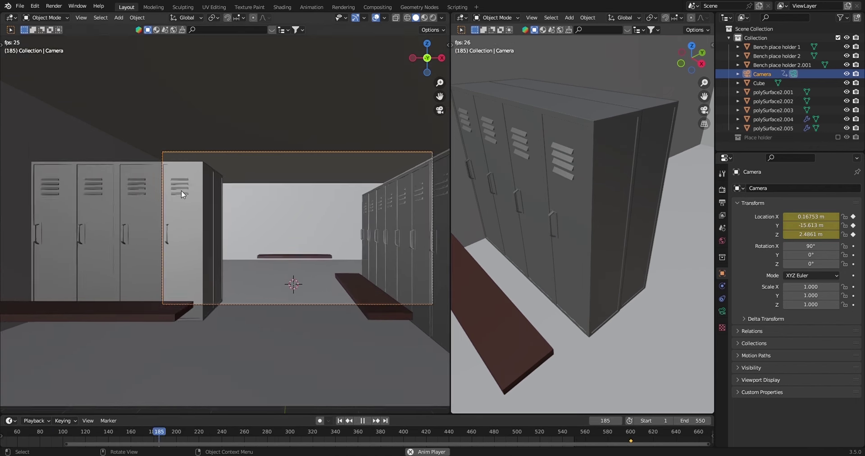
pyautogui.press('Escape')
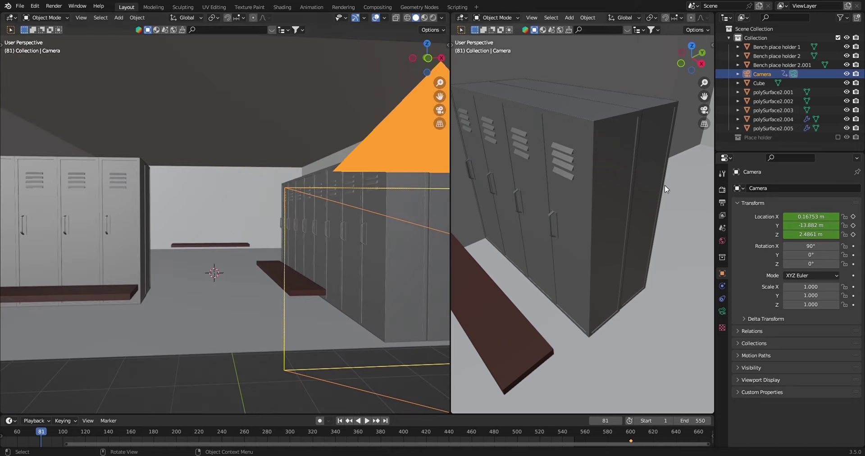
pyautogui.moveTo(329, 209)
pyautogui.mouseDown(button='middle')
pyautogui.moveTo(163, 149)
pyautogui.moveTo(120, 174)
pyautogui.moveTo(226, 145)
pyautogui.moveTo(182, 145)
pyautogui.moveTo(247, 165)
pyautogui.moveTo(200, 213)
pyautogui.mouseUp(button='middle')
pyautogui.click(160, 147)
# Step: Duplicate a locker row, rotate it 90 degrees, and place it against the lockers
pyautogui.hotkey('shift', 'd')
pyautogui.click(247, 164)
pyautogui.press('g')
pyautogui.click(321, 170)
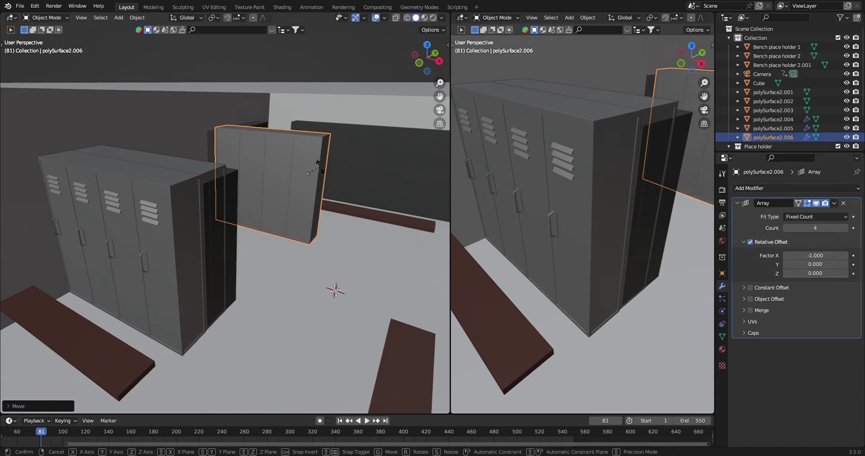
pyautogui.press('r')
pyautogui.rightClick(363, 189)
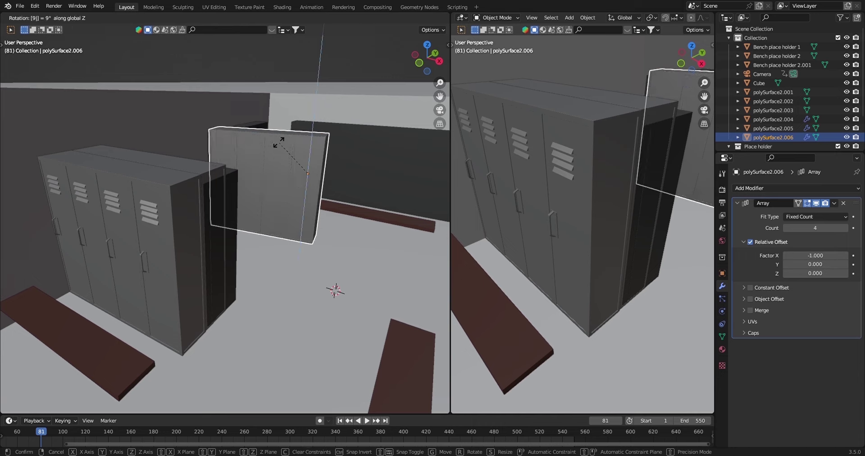
pyautogui.write('90')
pyautogui.press('Return')
pyautogui.moveTo(346, 166); pyautogui.dragTo(271, 189, button='middle')
pyautogui.press('g')
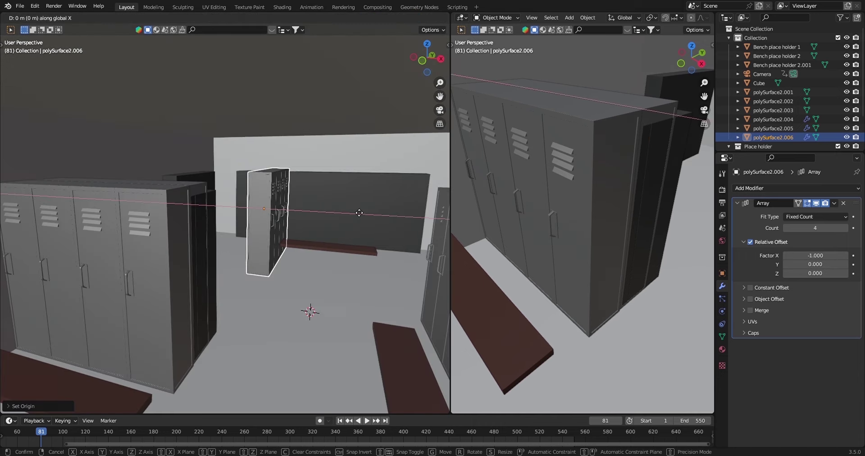
pyautogui.click(247, 206)
# Step: Preview the camera animation, scrubbing back to frame 396
pyautogui.press('KP_0')
pyautogui.press('space')
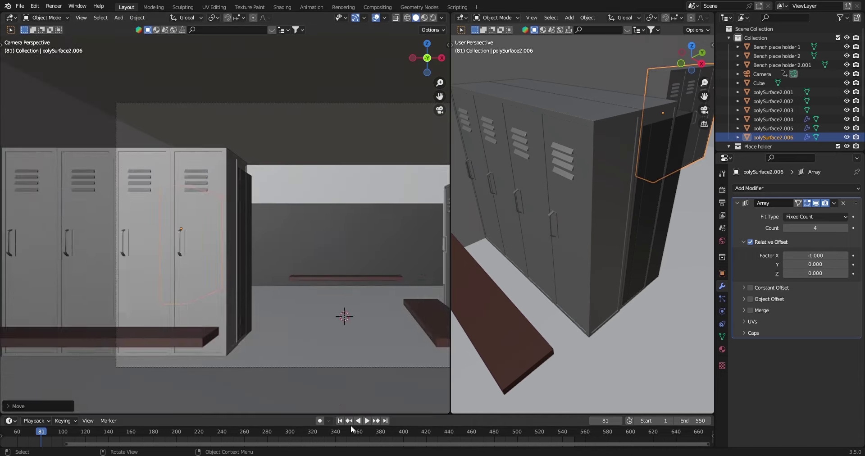
pyautogui.click(446, 433)
pyautogui.press('space')
pyautogui.moveTo(449, 432); pyautogui.dragTo(399, 431)
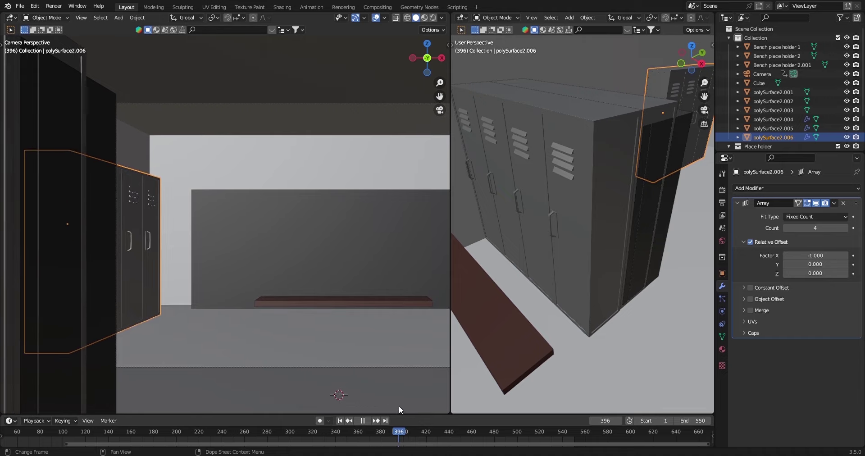
pyautogui.press('space')
pyautogui.press('KP_0')
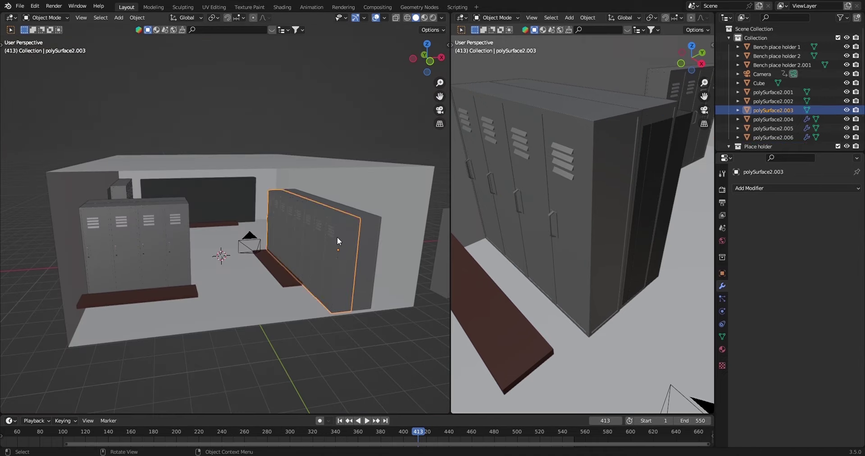
# Step: Add another locker row rotated 90 degrees around Z against the back wall
pyautogui.hotkey('shift', 'd')
pyautogui.press('r')
pyautogui.press('z')
pyautogui.press('9')
pyautogui.press('0')
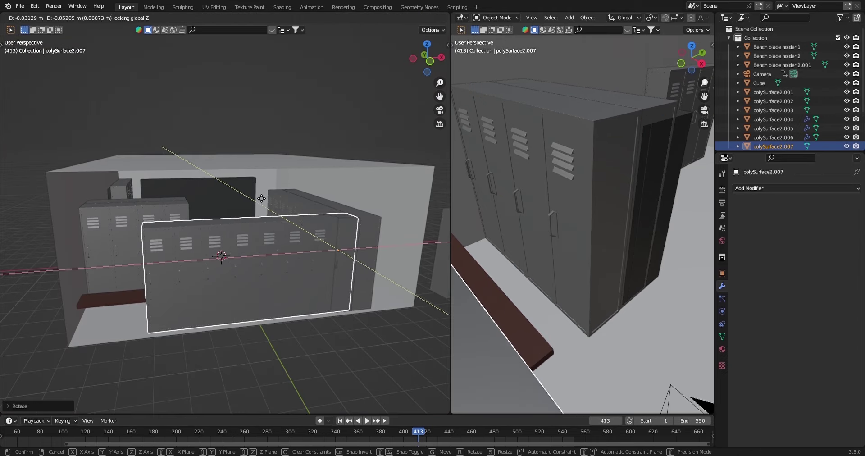
pyautogui.click(262, 198)
# Step: Check the back-wall row in side orthographic view with see-through display
pyautogui.press('KP_3')
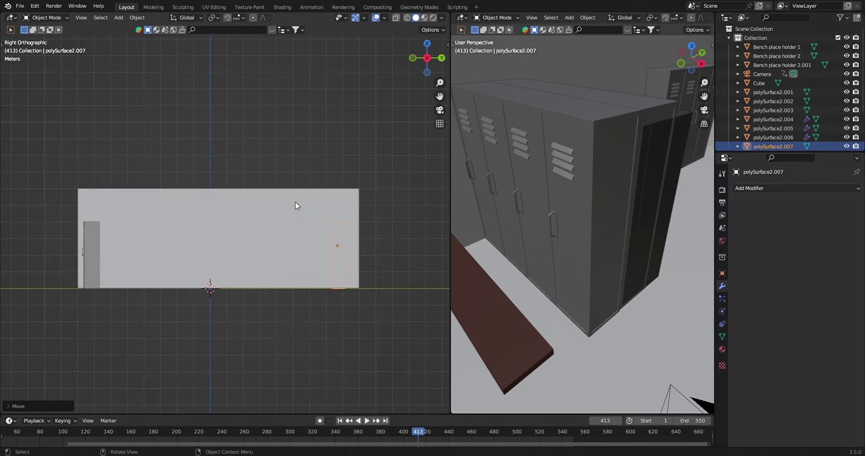
pyautogui.scroll(5, 296, 201)
pyautogui.hotkey('alt', 'z')
pyautogui.moveTo(332, 254)
pyautogui.mouseDown(button='middle')
pyautogui.moveTo(300, 286)
pyautogui.moveTo(268, 260)
pyautogui.moveTo(275, 253)
pyautogui.moveTo(293, 266)
pyautogui.mouseUp(button='middle')
pyautogui.hotkey('alt', 'z')
pyautogui.scroll(-5, 297, 279)
pyautogui.scroll(5, 279, 269)
# Step: Move the locker rows into a new 'Lockers' collection
pyautogui.click(773, 92)
pyautogui.click(722, 273)
pyautogui.click(762, 188)
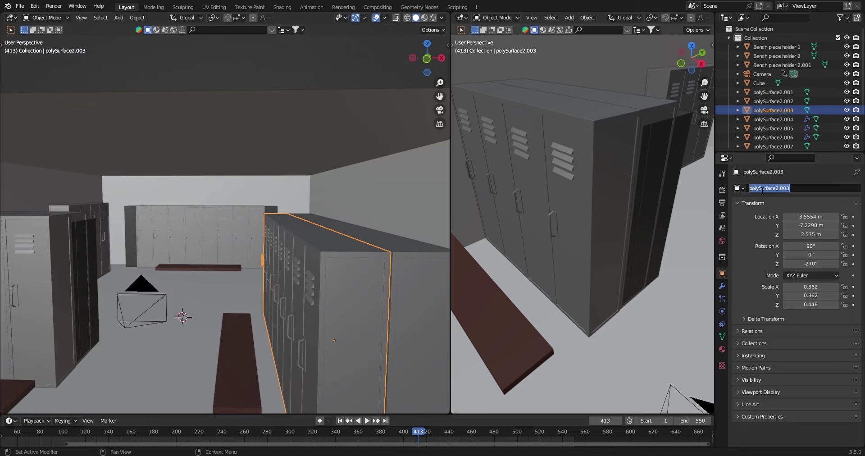
pyautogui.click(333, 225)
pyautogui.moveTo(333, 224)
pyautogui.mouseDown(button='middle')
pyautogui.moveTo(275, 253)
pyautogui.moveTo(164, 207)
pyautogui.mouseUp(button='middle')
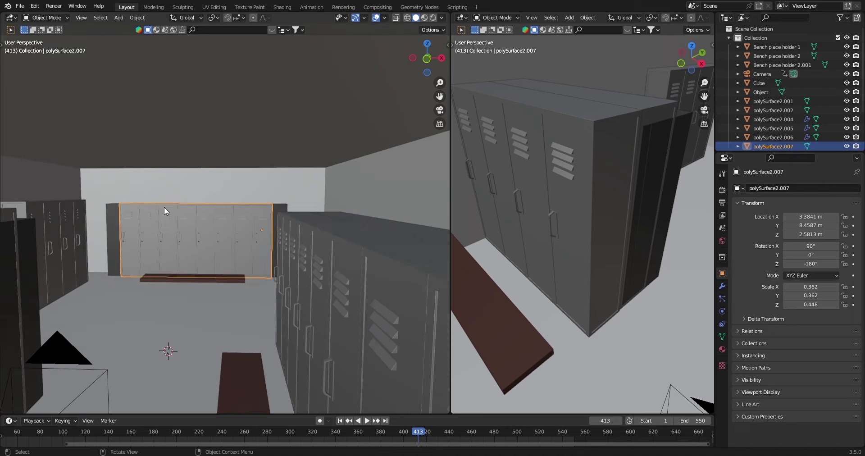
pyautogui.press('m')
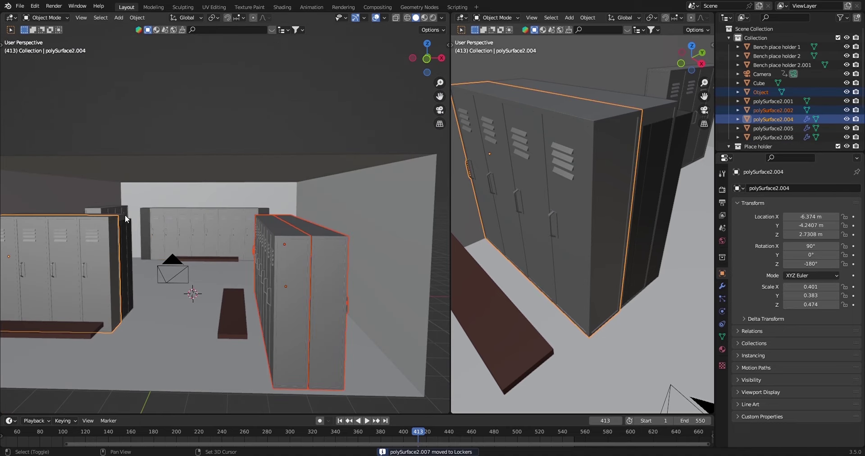
pyautogui.click(93, 247)
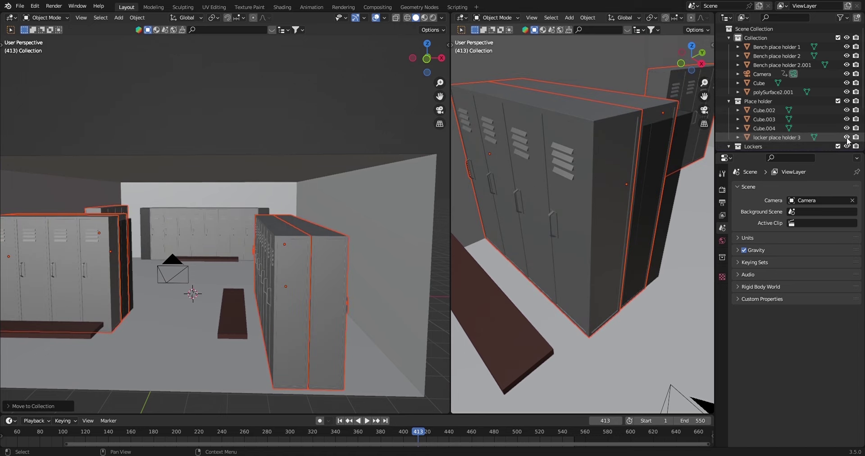
# Step: Hide the Place holder collection
pyautogui.click(802, 83)
pyautogui.click(839, 101)
pyautogui.moveTo(246, 261)
pyautogui.mouseDown(button='middle')
pyautogui.moveTo(280, 237)
pyautogui.moveTo(265, 241)
pyautogui.mouseUp(button='middle')
# Step: Nudge the left locker row along X and view it through the camera
pyautogui.click(218, 268)
pyautogui.press('g')
pyautogui.press('x')
pyautogui.click(242, 280)
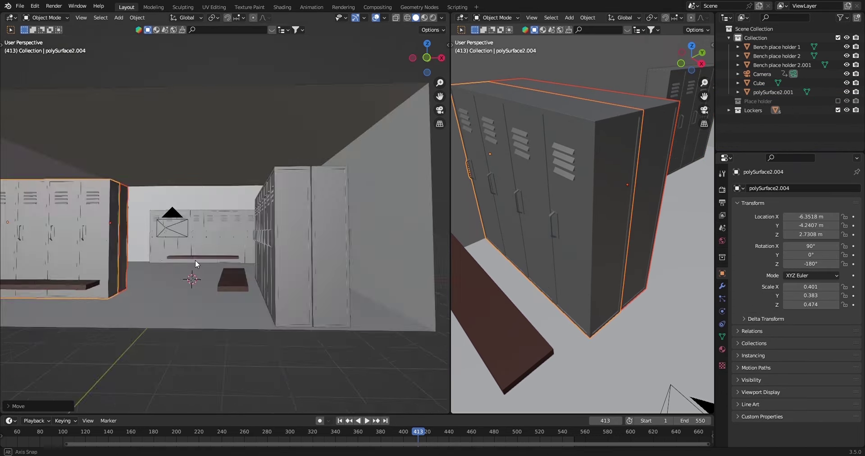
pyautogui.moveTo(195, 260); pyautogui.dragTo(165, 257, button='middle')
pyautogui.press('KP_0')
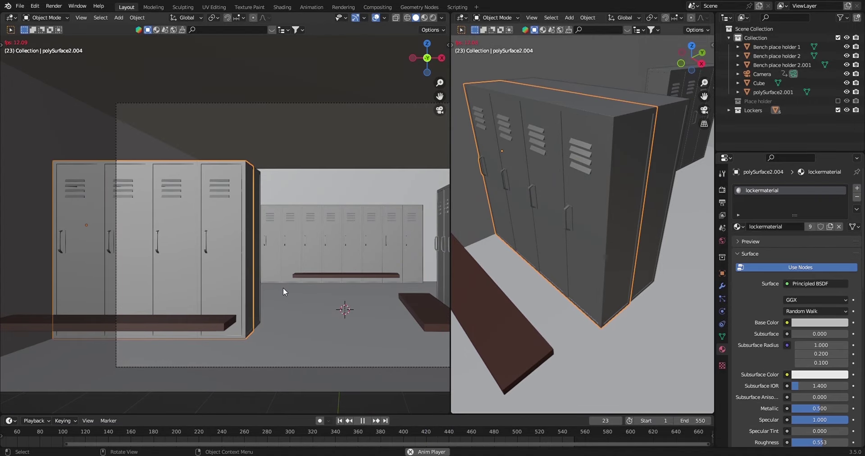
# Step: Select Bench place holder 2 in material preview and drag the bench model in
pyautogui.click(424, 18)
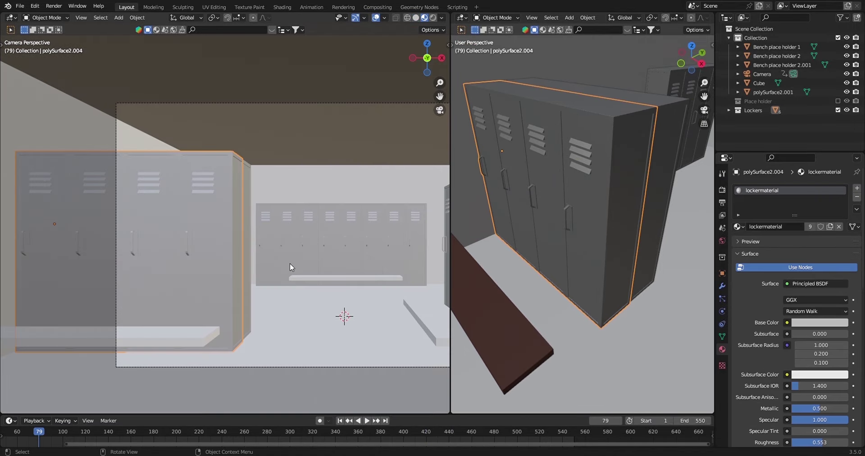
pyautogui.moveTo(299, 256)
pyautogui.mouseDown(button='middle')
pyautogui.moveTo(280, 205)
pyautogui.moveTo(264, 214)
pyautogui.moveTo(296, 191)
pyautogui.moveTo(250, 224)
pyautogui.moveTo(272, 209)
pyautogui.moveTo(229, 275)
pyautogui.moveTo(245, 244)
pyautogui.moveTo(386, 202)
pyautogui.moveTo(94, 269)
pyautogui.moveTo(309, 232)
pyautogui.mouseUp(button='middle')
pyautogui.click(387, 202)
pyautogui.click(309, 232)
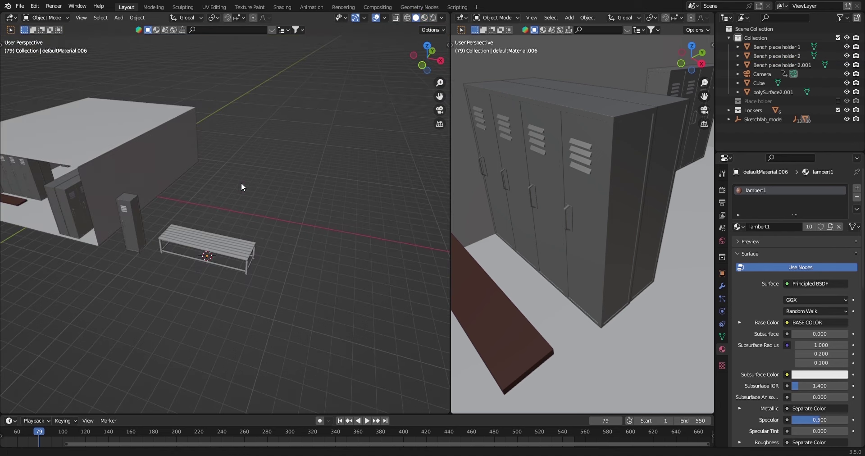
pyautogui.moveTo(241, 182)
pyautogui.mouseDown(button='middle')
pyautogui.moveTo(299, 156)
pyautogui.moveTo(174, 198)
pyautogui.moveTo(263, 185)
pyautogui.moveTo(239, 217)
pyautogui.mouseUp(button='middle')
# Step: Select all the slats and legs of the imported bench
pyautogui.click(238, 217)
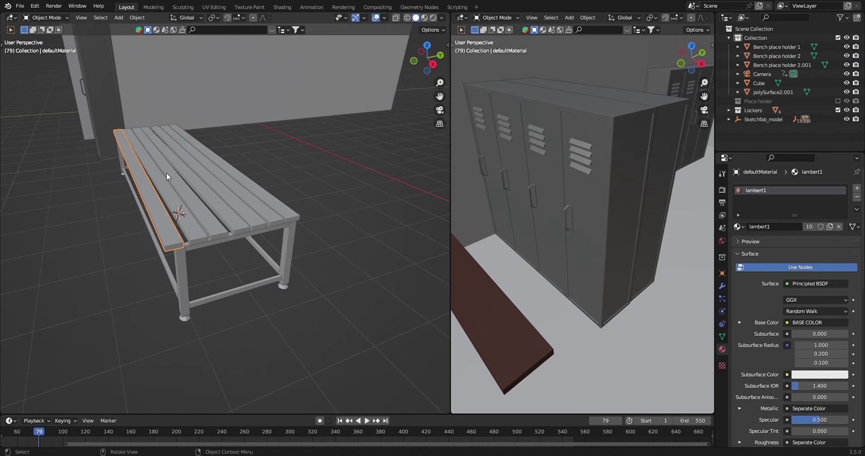
pyautogui.click(183, 198)
pyautogui.click(227, 204)
pyautogui.click(244, 207)
pyautogui.moveTo(244, 207)
pyautogui.mouseDown(button='middle')
pyautogui.moveTo(204, 186)
pyautogui.moveTo(277, 258)
pyautogui.moveTo(224, 218)
pyautogui.moveTo(141, 218)
pyautogui.mouseUp(button='middle')
pyautogui.click(277, 258)
# Step: Snap the 3D cursor to the bench and add a plain axes empty there
pyautogui.hotkey('shift', 's')
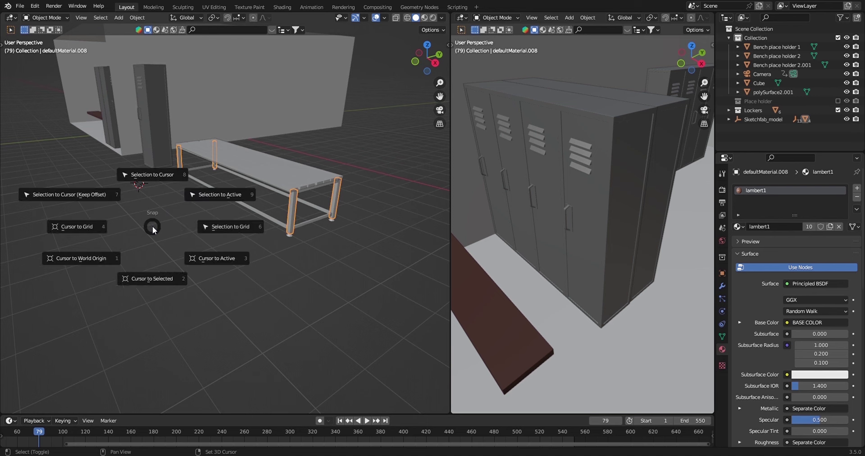
pyautogui.press('Escape')
pyautogui.click(274, 166)
pyautogui.hotkey('shift', 's')
pyautogui.press('2')
pyautogui.hotkey('shift', 'a')
pyautogui.click(273, 147)
# Step: Parent the bench parts to the empty and move it into the locker room
pyautogui.keyDown('shift'); pyautogui.click(253, 193); pyautogui.keyUp('shift')
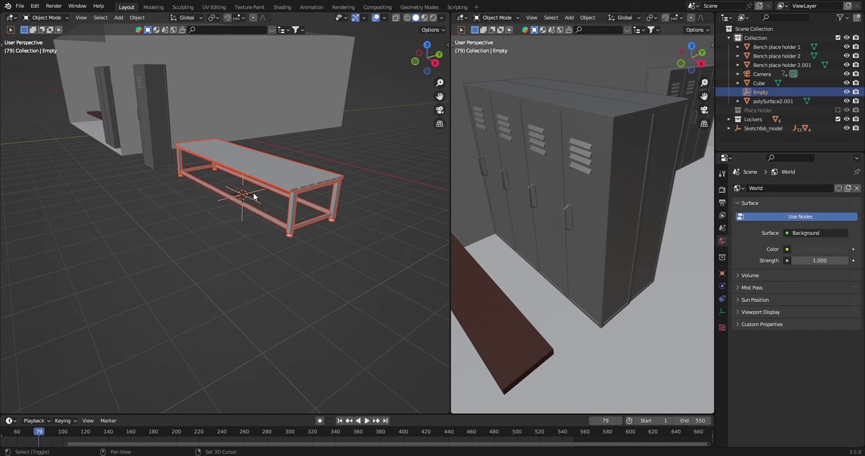
pyautogui.hotkey('ctrl', 'p')
pyautogui.click(247, 196)
pyautogui.press('g')
pyautogui.moveTo(59, 149); pyautogui.dragTo(329, 182, button='middle')
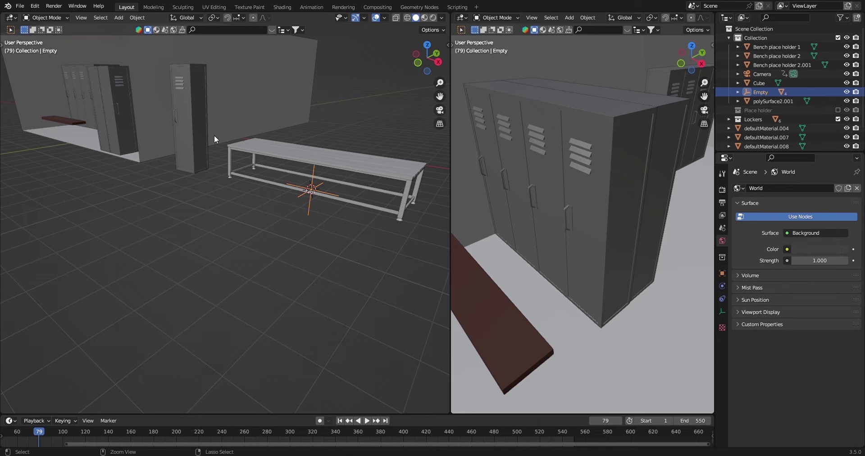
pyautogui.hotkey('shift', 'z')
# Step: Scale the bench to fit beside the lockers, checking from the front view
pyautogui.press('s')
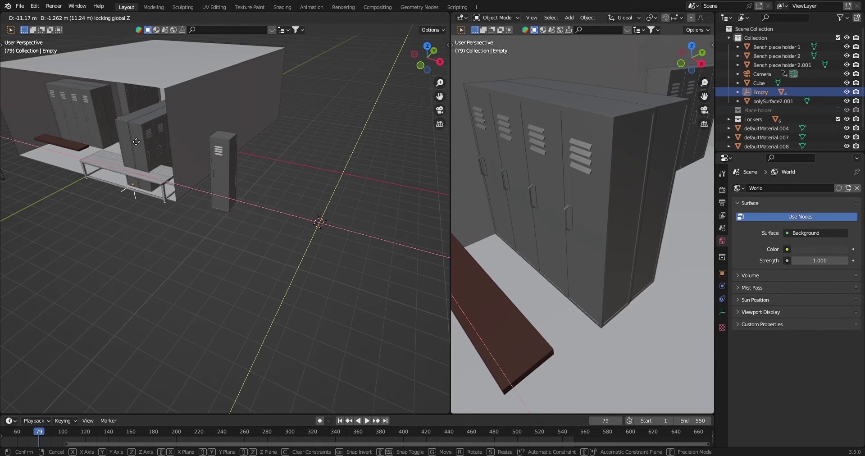
pyautogui.click(94, 105)
pyautogui.scroll(5, 217, 257)
pyautogui.scroll(-5, 216, 253)
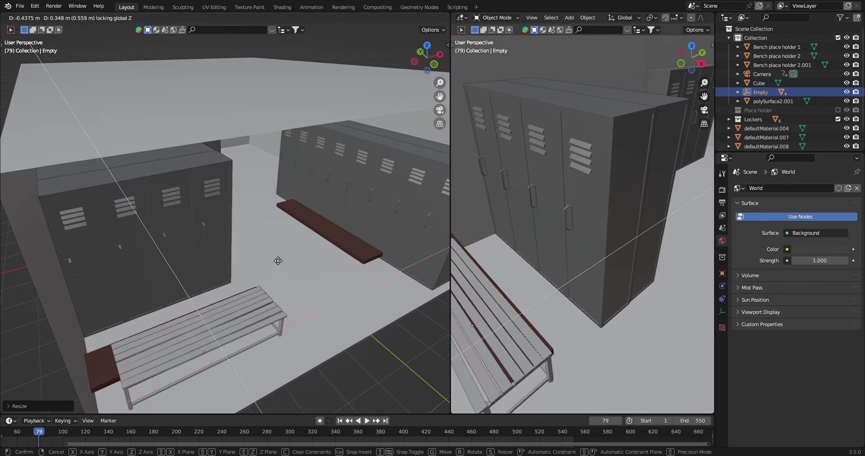
pyautogui.press('s')
pyautogui.click(270, 313)
pyautogui.press('KP_1')
pyautogui.press('s')
# Step: Join the bench parts into a single object
pyautogui.click(168, 136)
pyautogui.click(158, 134)
pyautogui.moveTo(168, 136)
pyautogui.mouseDown(button='middle')
pyautogui.moveTo(158, 134)
pyautogui.moveTo(208, 253)
pyautogui.moveTo(166, 260)
pyautogui.moveTo(117, 212)
pyautogui.moveTo(180, 239)
pyautogui.mouseUp(button='middle')
pyautogui.hotkey('ctrl', 'j')
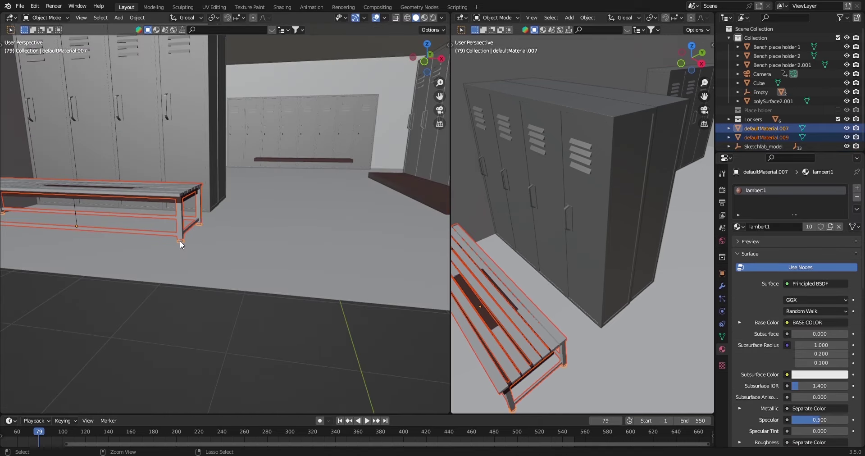
# Step: Duplicate the bench, clear its parent, and move the copy along X into the locker room
pyautogui.hotkey('shift', 'd')
pyautogui.press('Escape')
pyautogui.hotkey('alt', 'p')
pyautogui.click(347, 163)
pyautogui.scroll(-5, 347, 163)
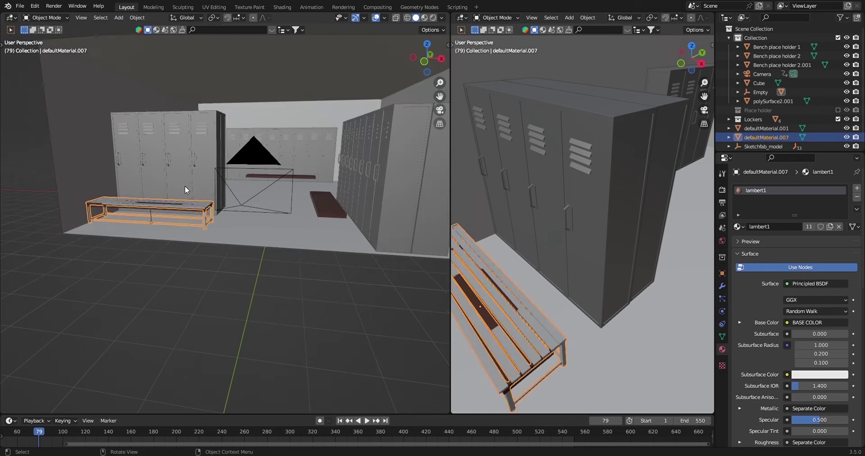
pyautogui.moveTo(270, 203); pyautogui.dragTo(204, 205, button='middle')
pyautogui.press('g')
pyautogui.press('x')
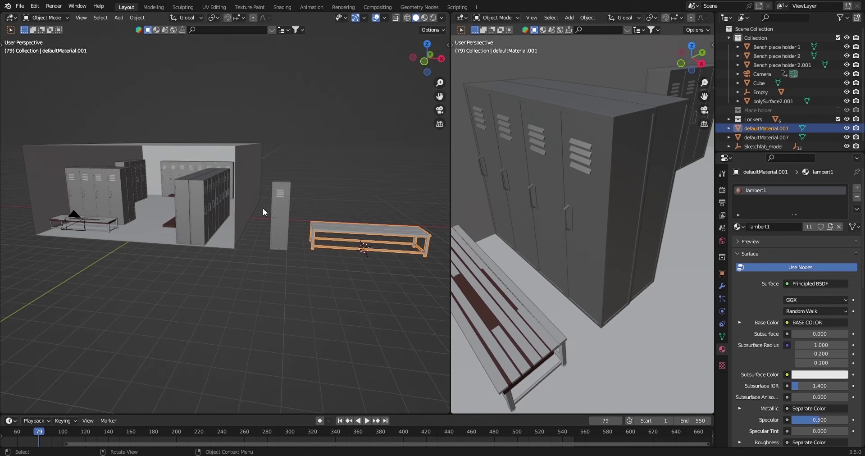
pyautogui.click(108, 209)
# Step: Rotate, resize and reposition the first bench copy onto its placeholder
pyautogui.press('Return')
pyautogui.scroll(5, 226, 212)
pyautogui.press('s')
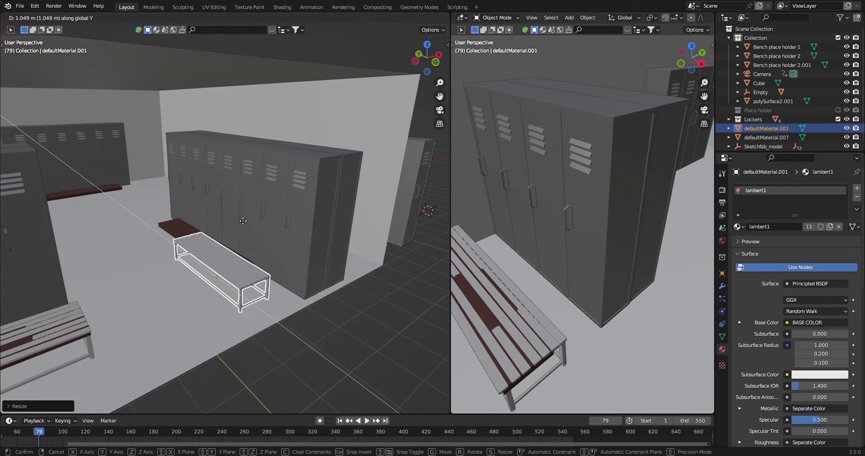
pyautogui.click(255, 223)
pyautogui.scroll(-3, 184, 212)
pyautogui.press('g')
pyautogui.click(198, 189)
pyautogui.scroll(4, 199, 218)
pyautogui.press('s')
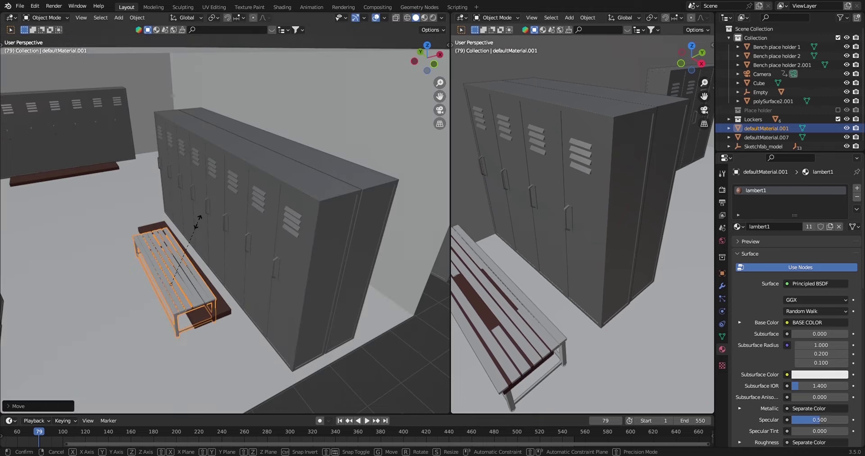
# Step: Make a linked copy of the bench and rotate it into place next to the lockers
pyautogui.press('Escape')
pyautogui.moveTo(199, 218); pyautogui.dragTo(193, 216, button='middle')
pyautogui.scroll(-3, 193, 216)
pyautogui.hotkey('alt', 'd')
pyautogui.press('Escape')
pyautogui.press('r')
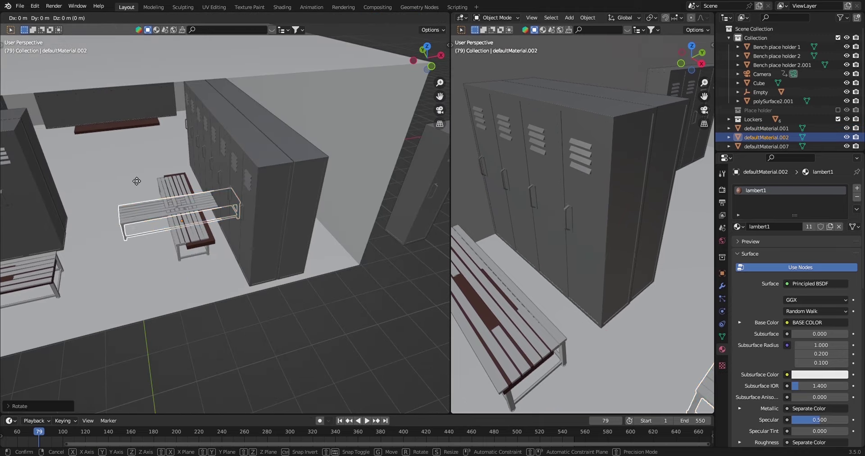
pyautogui.click(18, 185)
pyautogui.moveTo(18, 185); pyautogui.dragTo(248, 208, button='middle')
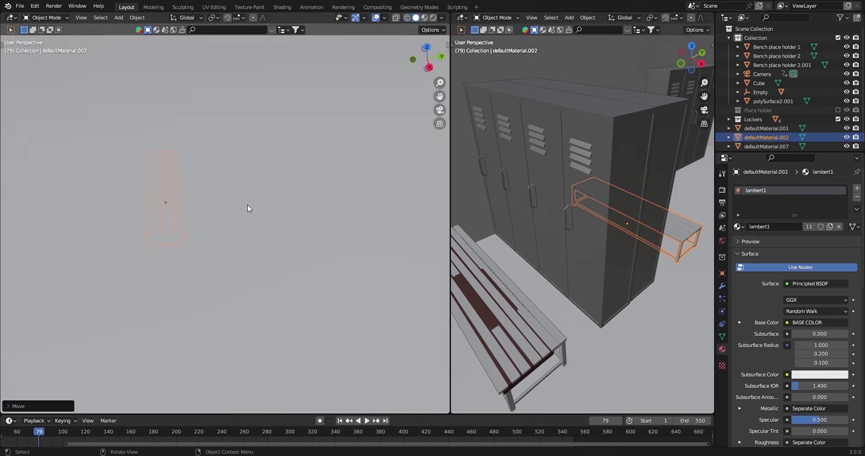
# Step: Make another linked bench copy and move it onto a second placeholder
pyautogui.hotkey('alt', 'd')
pyautogui.moveTo(220, 176); pyautogui.dragTo(286, 201, button='middle')
pyautogui.scroll(3, 266, 247)
pyautogui.press('g')
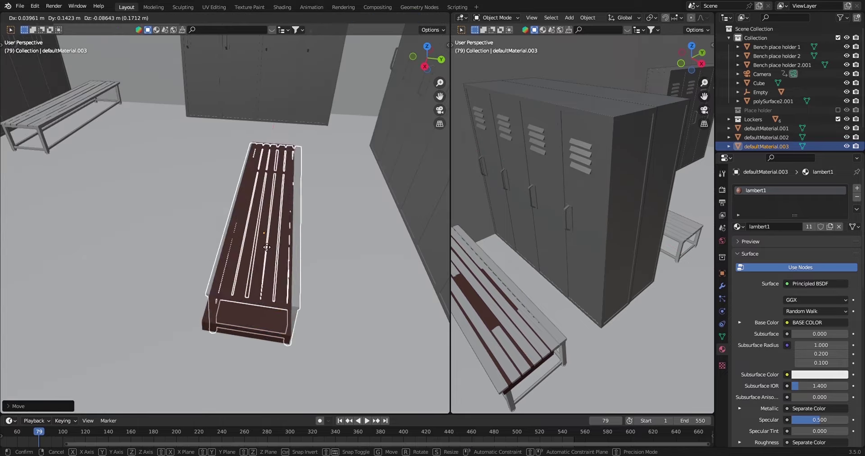
pyautogui.click(267, 247)
# Step: Look through the scene camera, toggle the camera-to-view lock in the sidebar, and undo those changes
pyautogui.press('KP_0')
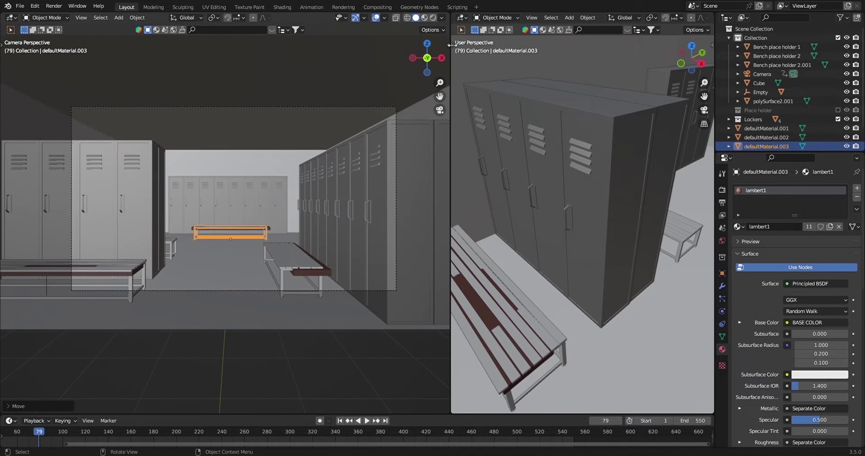
pyautogui.press('n')
pyautogui.click(393, 155)
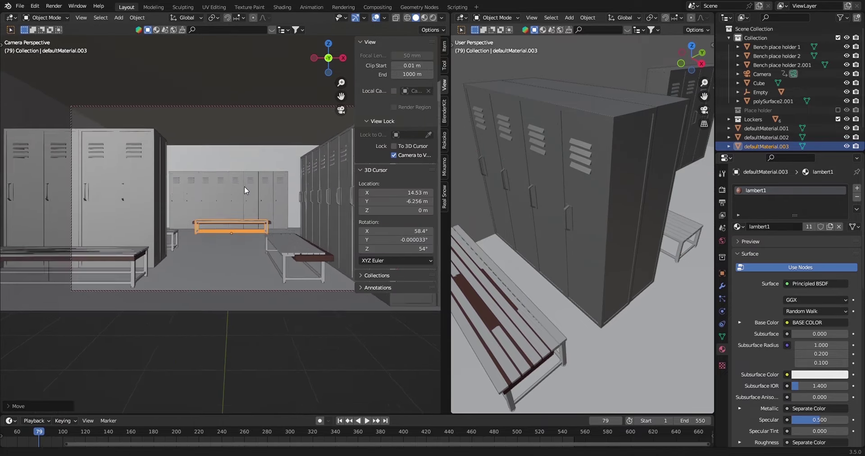
pyautogui.keyDown('shift'); pyautogui.scroll(-2, 245, 184); pyautogui.keyUp('shift')
pyautogui.click(393, 155)
pyautogui.hotkey('ctrl', 'z')
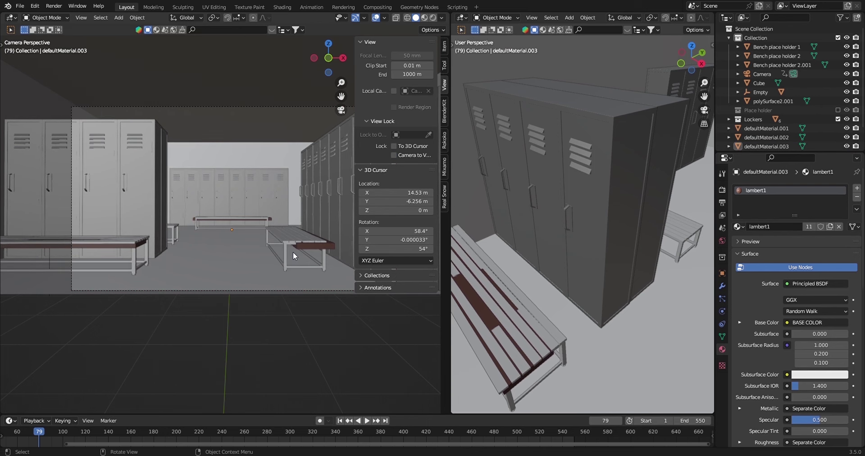
pyautogui.hotkey('ctrl', 'z')
pyautogui.hotkey('ctrl', 'z')
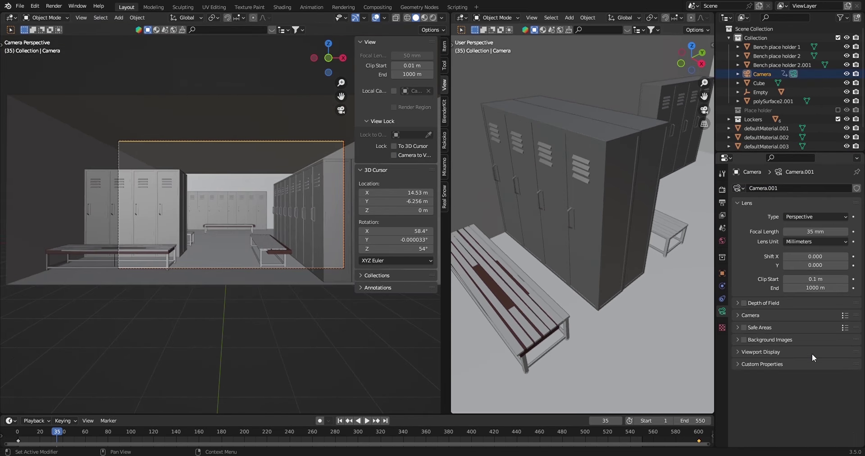
# Step: Enable the Thirds composition guide in the camera's Viewport Display settings
pyautogui.click(767, 352)
pyautogui.click(762, 428)
pyautogui.scroll(-4, 762, 405)
pyautogui.click(786, 370)
pyautogui.scroll(2, 226, 190)
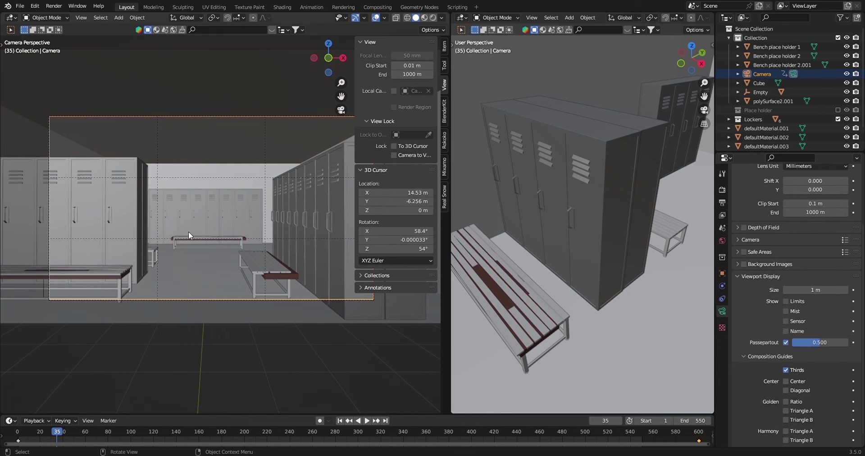
# Step: Lock the camera to view, reframe the shot, and return the timeline to the first frame
pyautogui.click(399, 156)
pyautogui.press('space')
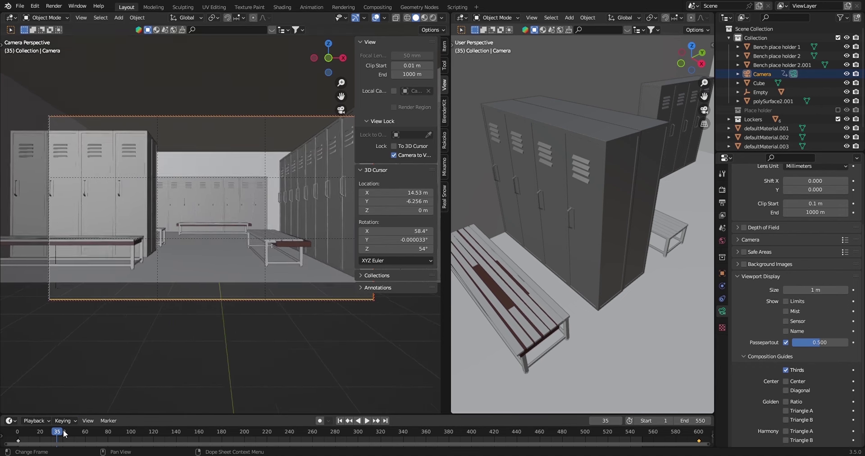
pyautogui.click(26, 431)
pyautogui.press('Down')
pyautogui.moveTo(258, 218)
pyautogui.mouseDown(button='middle')
pyautogui.moveTo(230, 217)
pyautogui.moveTo(211, 244)
pyautogui.moveTo(342, 369)
pyautogui.mouseUp(button='middle')
pyautogui.click(341, 367)
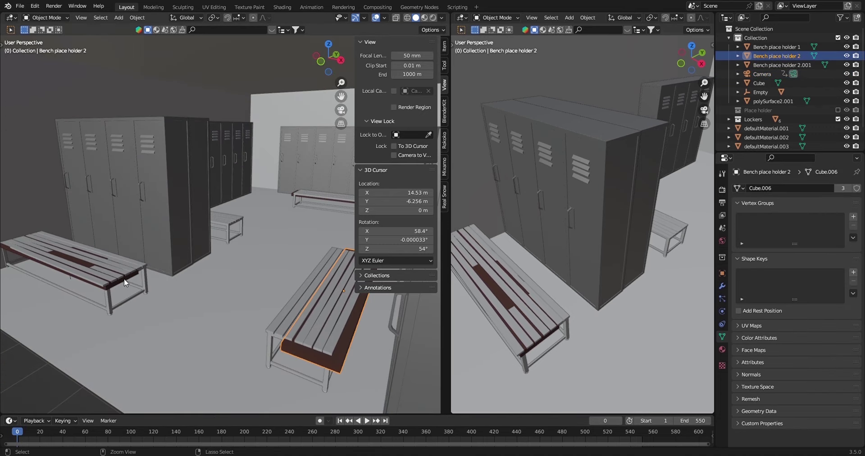
# Step: Move the selected red bench placeholders into the Place holder collection and recheck the camera view
pyautogui.keyDown('shift'); pyautogui.click(130, 277); pyautogui.keyUp('shift')
pyautogui.press('m')
pyautogui.click(191, 261)
pyautogui.click(293, 196)
pyautogui.press('m')
pyautogui.click(271, 199)
pyautogui.press('KP_0')
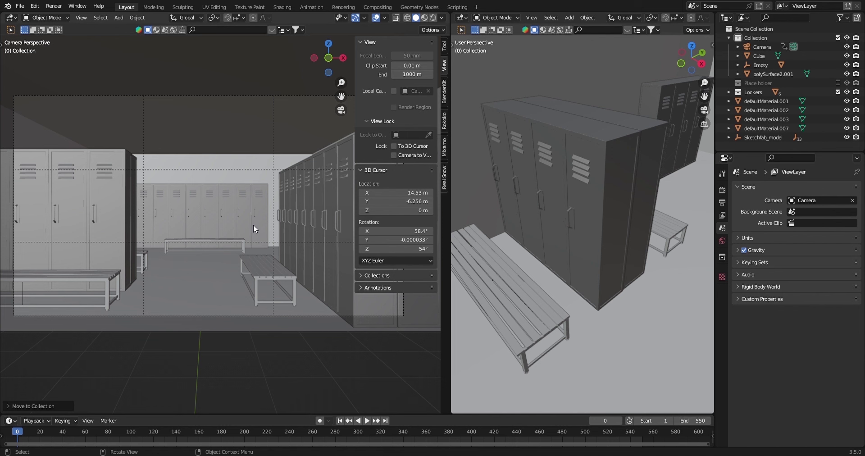
pyautogui.press('n')
pyautogui.moveTo(253, 224); pyautogui.dragTo(252, 423, button='middle')
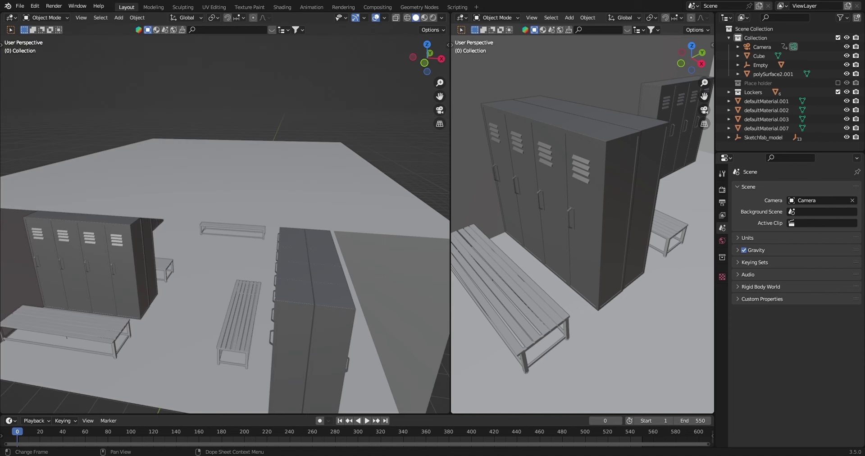
# Step: Switch to Material Preview shading and open the left locker's lockermaterial in the Shading workspace
pyautogui.moveTo(187, 359)
pyautogui.mouseDown(button='middle')
pyautogui.moveTo(227, 293)
pyautogui.moveTo(282, 256)
pyautogui.moveTo(237, 240)
pyautogui.moveTo(215, 250)
pyautogui.mouseUp(button='middle')
pyautogui.click(424, 18)
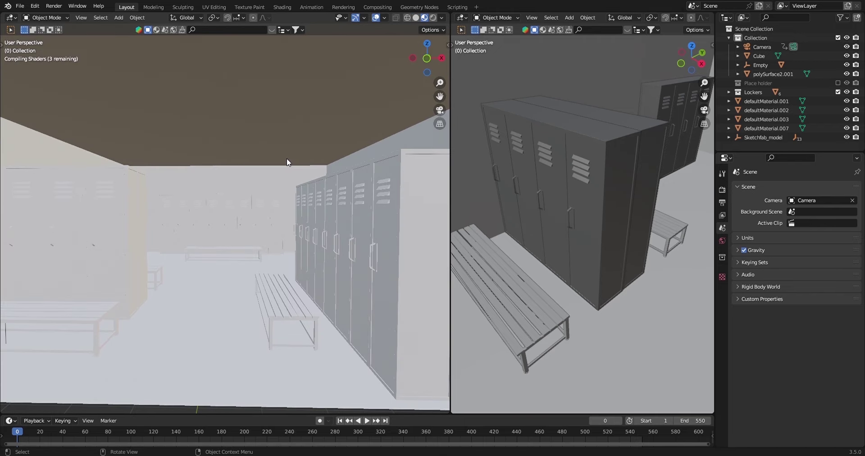
pyautogui.moveTo(305, 138)
pyautogui.mouseDown(button='middle')
pyautogui.moveTo(191, 195)
pyautogui.moveTo(306, 218)
pyautogui.moveTo(206, 143)
pyautogui.moveTo(107, 187)
pyautogui.moveTo(158, 198)
pyautogui.moveTo(226, 185)
pyautogui.mouseUp(button='middle')
pyautogui.click(206, 143)
pyautogui.scroll(-4, 213, 210)
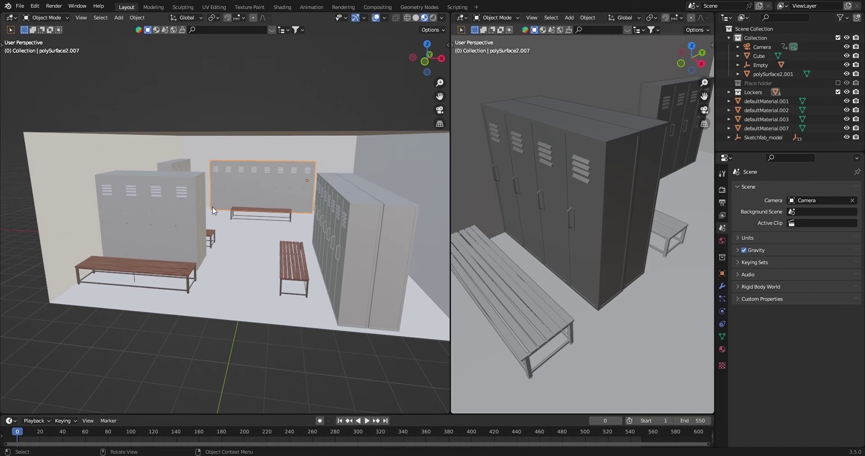
pyautogui.click(204, 212)
pyautogui.click(723, 349)
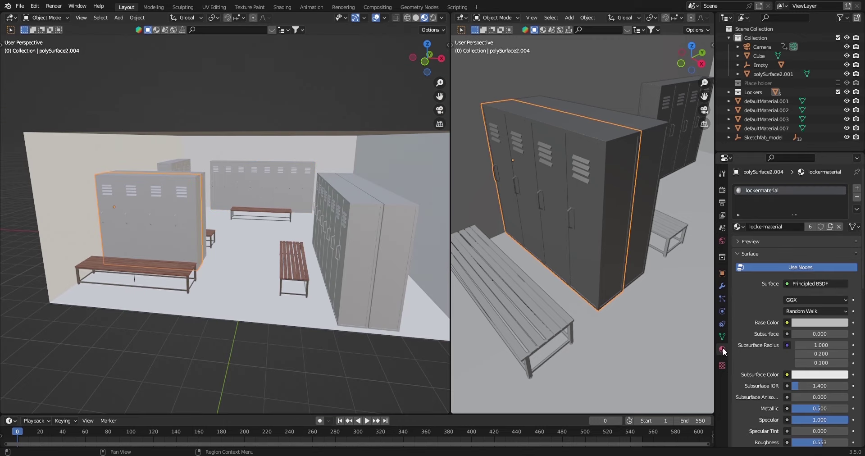
pyautogui.click(282, 7)
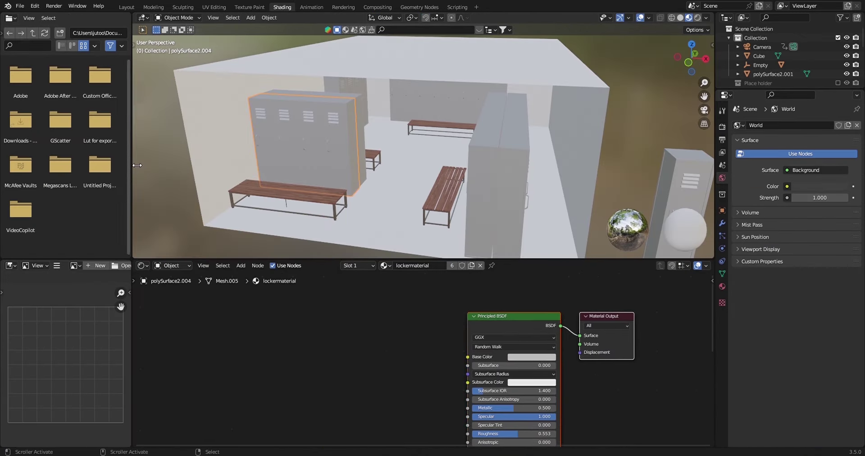
# Step: Select the Principled BSDF node, then select the room box Cube to show Material.003 in the node editor
pyautogui.scroll(2, 421, 146)
pyautogui.scroll(3, 413, 145)
pyautogui.scroll(-3, 413, 145)
pyautogui.scroll(-2, 453, 337)
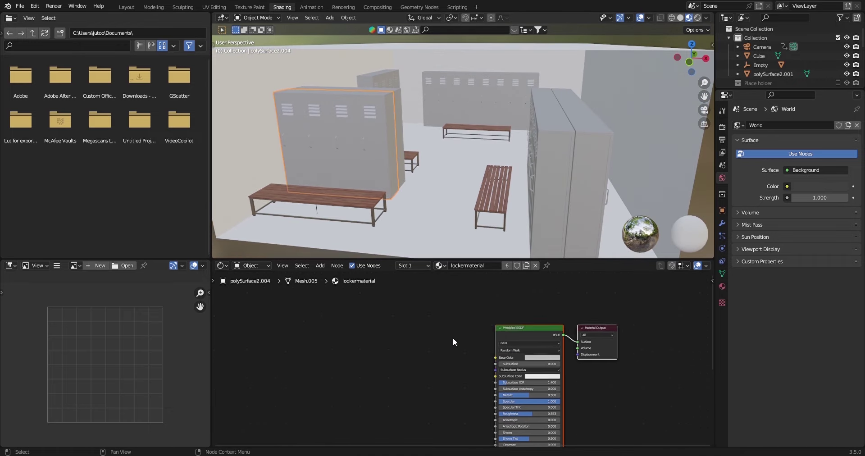
pyautogui.moveTo(453, 337); pyautogui.dragTo(378, 306, button='middle')
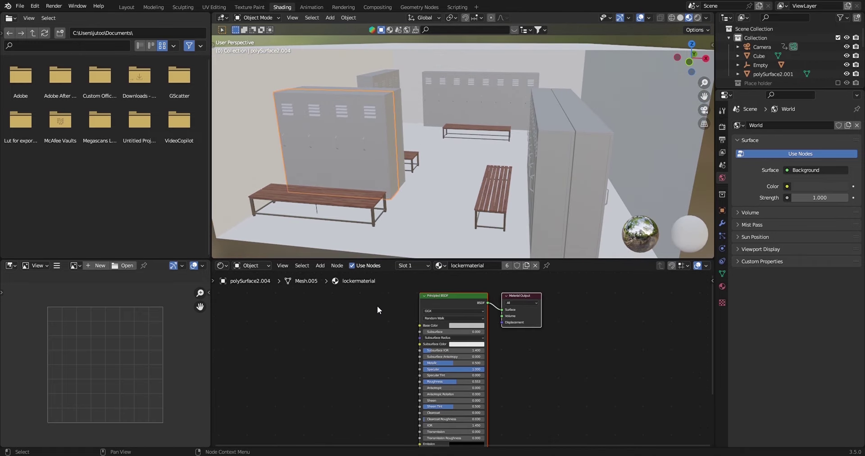
pyautogui.click(447, 296)
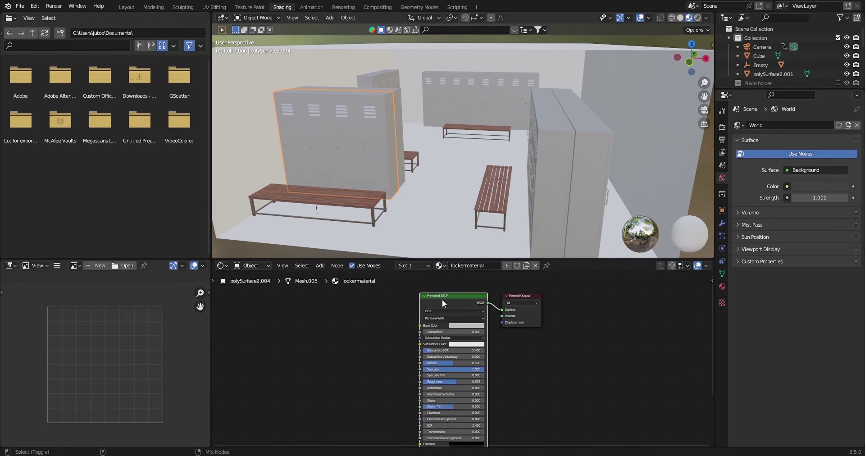
pyautogui.click(225, 190)
pyautogui.click(36, 7)
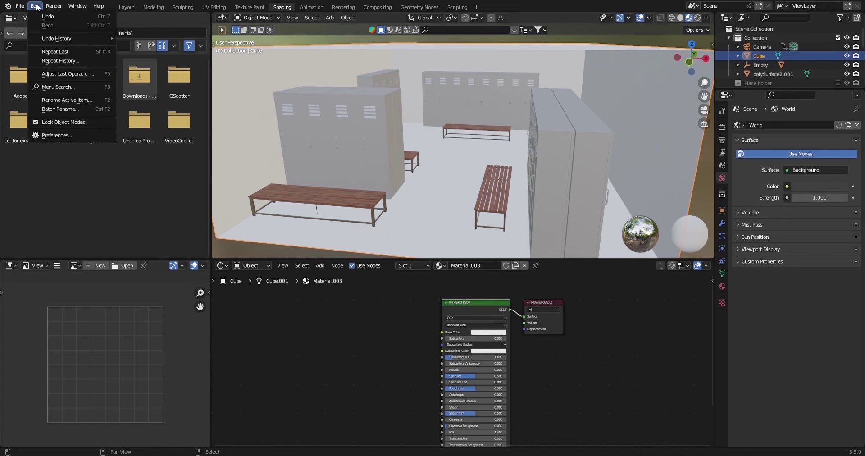
pyautogui.click(47, 135)
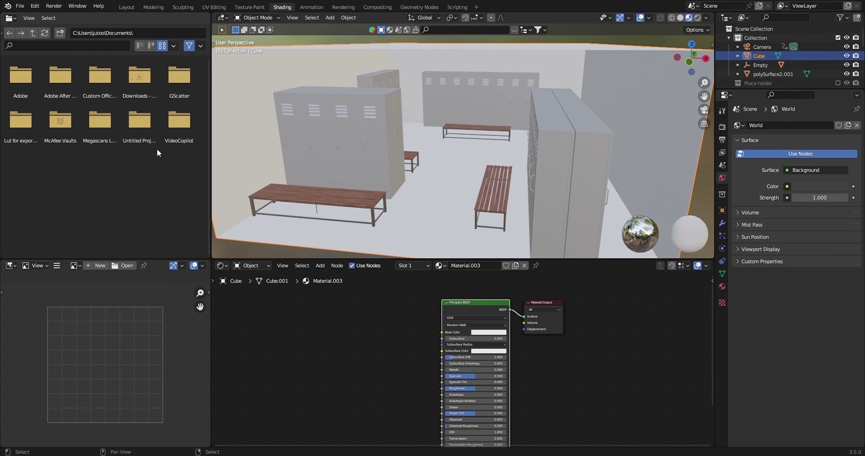
pyautogui.moveTo(459, 292)
pyautogui.mouseDown(button='middle')
pyautogui.moveTo(477, 288)
pyautogui.moveTo(465, 315)
pyautogui.mouseUp(button='middle')
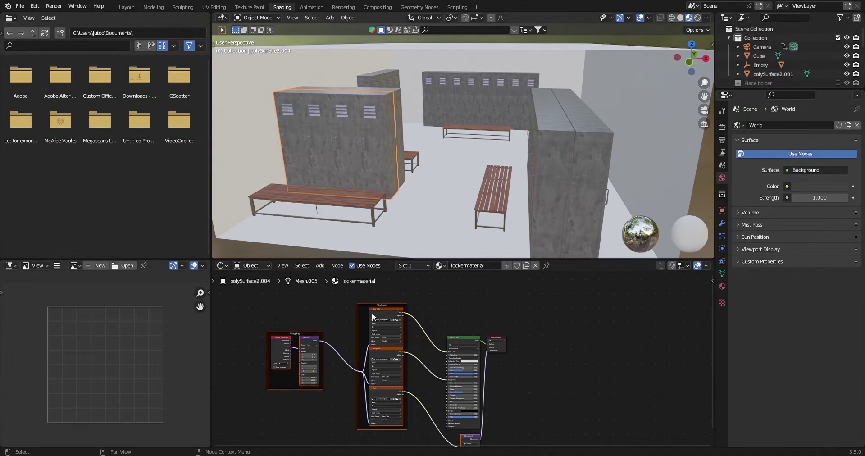
# Step: Pan and zoom the node editor to frame lockermaterial's image texture nodes
pyautogui.moveTo(372, 312); pyautogui.dragTo(402, 308, button='middle')
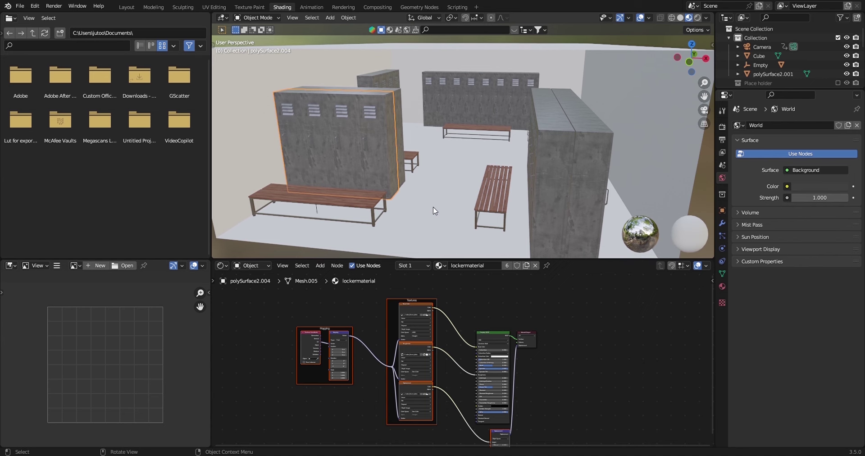
pyautogui.scroll(2, 439, 334)
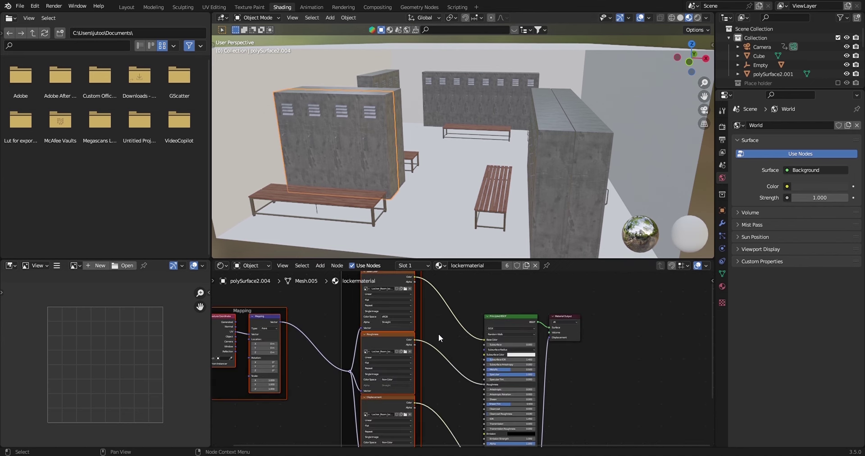
pyautogui.scroll(1, 439, 333)
pyautogui.scroll(2, 520, 307)
pyautogui.scroll(-3, 455, 364)
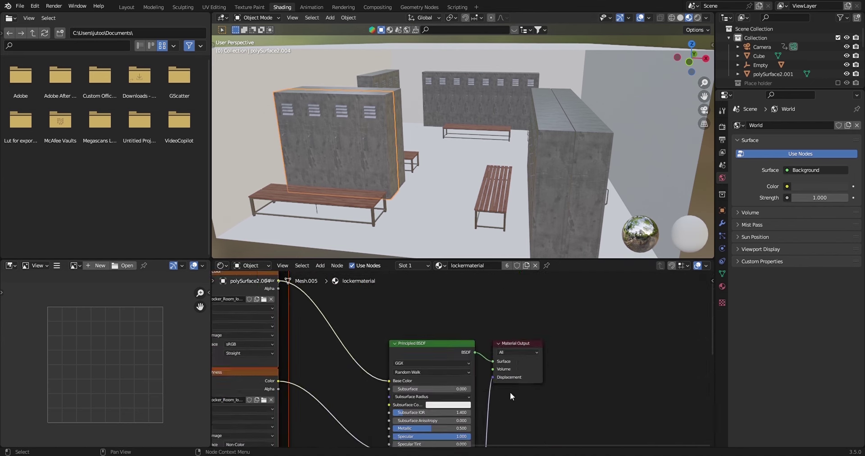
pyautogui.scroll(1, 451, 352)
pyautogui.scroll(-3, 386, 115)
pyautogui.scroll(6, 386, 115)
# Step: Orbit in close over the lockers and select another locker row to inspect it
pyautogui.moveTo(418, 123)
pyautogui.mouseDown(button='middle')
pyautogui.moveTo(439, 146)
pyautogui.moveTo(297, 119)
pyautogui.moveTo(444, 166)
pyautogui.mouseUp(button='middle')
pyautogui.scroll(-3, 445, 166)
pyautogui.scroll(2, 444, 168)
pyautogui.scroll(-3, 445, 164)
pyautogui.moveTo(506, 149)
pyautogui.mouseDown(button='middle')
pyautogui.moveTo(446, 160)
pyautogui.moveTo(439, 145)
pyautogui.moveTo(520, 159)
pyautogui.mouseUp(button='middle')
pyautogui.scroll(-3, 520, 159)
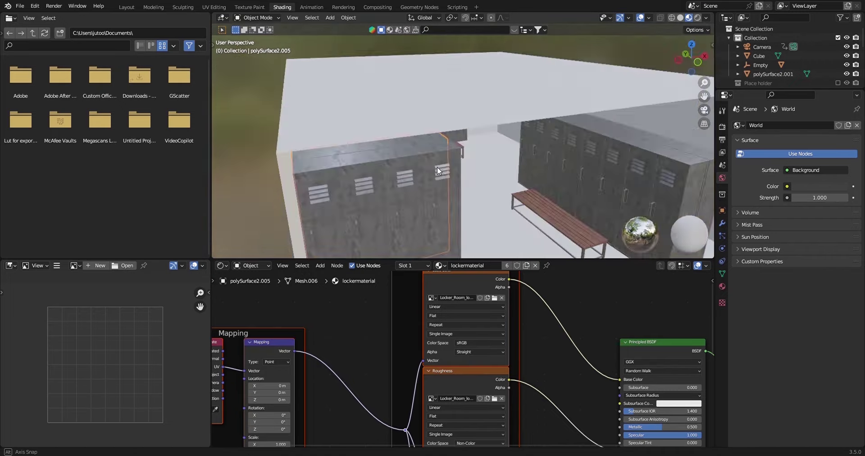
pyautogui.scroll(-3, 437, 167)
pyautogui.click(407, 153)
pyautogui.scroll(5, 418, 147)
pyautogui.moveTo(419, 148)
pyautogui.mouseDown(button='middle')
pyautogui.moveTo(402, 150)
pyautogui.moveTo(390, 101)
pyautogui.moveTo(453, 88)
pyautogui.moveTo(379, 103)
pyautogui.moveTo(425, 99)
pyautogui.moveTo(409, 97)
pyautogui.moveTo(417, 90)
pyautogui.moveTo(499, 143)
pyautogui.moveTo(589, 134)
pyautogui.mouseUp(button='middle')
pyautogui.scroll(4, 402, 150)
pyautogui.scroll(-3, 374, 134)
# Step: Select the front, right and back locker rows in turn, then pull out to a wider view
pyautogui.click(379, 103)
pyautogui.click(370, 104)
pyautogui.scroll(-2, 418, 91)
pyautogui.scroll(-5, 402, 99)
pyautogui.scroll(5, 589, 134)
pyautogui.click(589, 134)
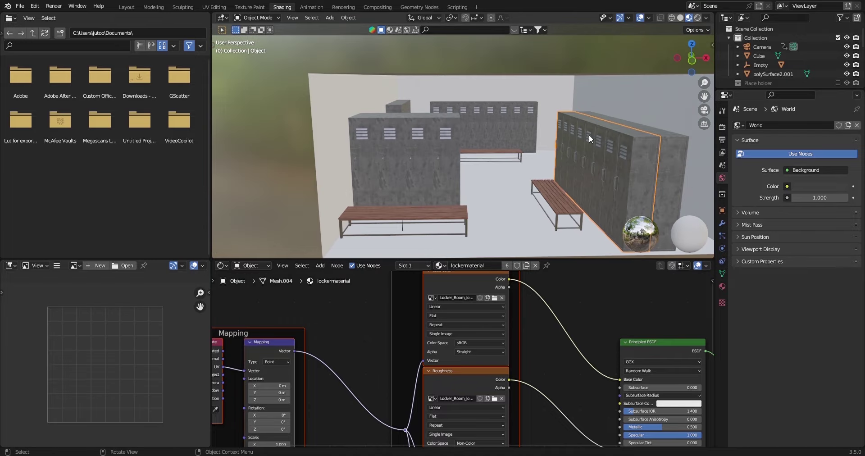
pyautogui.click(508, 141)
pyautogui.moveTo(509, 141); pyautogui.dragTo(423, 128, button='middle')
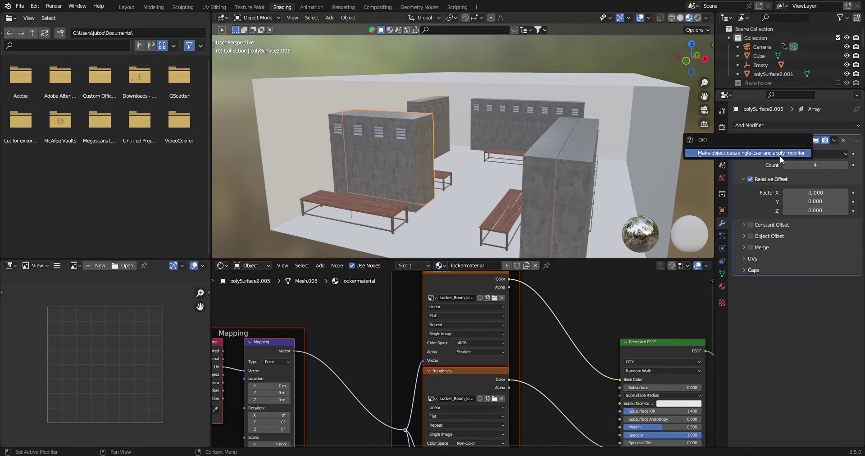
# Step: Apply the locker row's Array modifier, making its data single-user
pyautogui.moveTo(540, 130); pyautogui.dragTo(450, 122, button='middle')
pyautogui.click(738, 149)
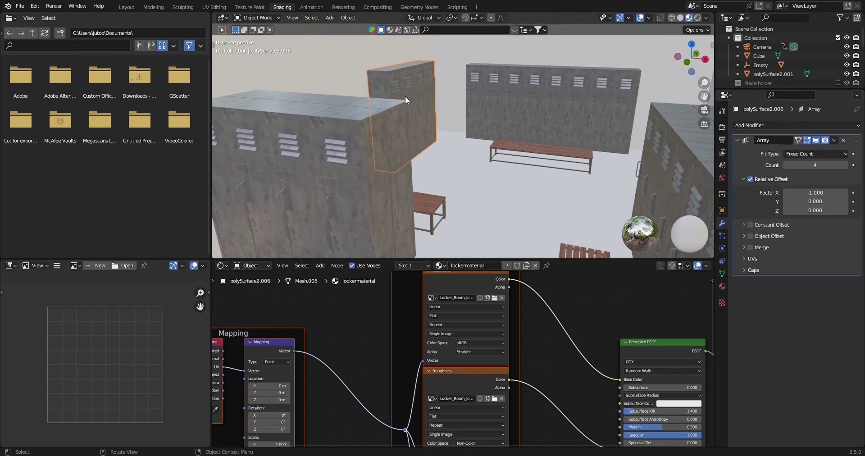
pyautogui.moveTo(612, 172)
pyautogui.mouseDown(button='middle')
pyautogui.moveTo(516, 106)
pyautogui.moveTo(390, 128)
pyautogui.mouseUp(button='middle')
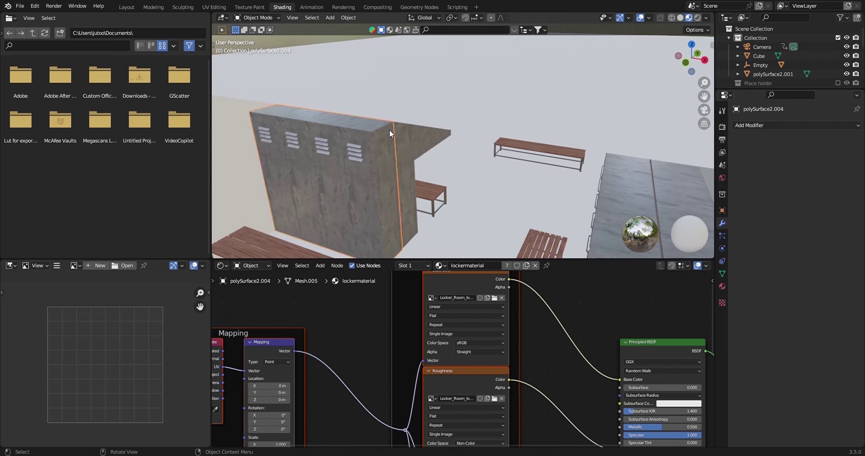
# Step: Reposition the selected locker, then put the room box Cube into Edit Mode
pyautogui.moveTo(381, 167)
pyautogui.mouseDown(button='middle')
pyautogui.moveTo(445, 142)
pyautogui.moveTo(428, 134)
pyautogui.moveTo(506, 166)
pyautogui.moveTo(557, 138)
pyautogui.moveTo(457, 179)
pyautogui.moveTo(485, 140)
pyautogui.mouseUp(button='middle')
pyautogui.press('g')
pyautogui.click(446, 126)
pyautogui.click(506, 166)
pyautogui.press('Tab')
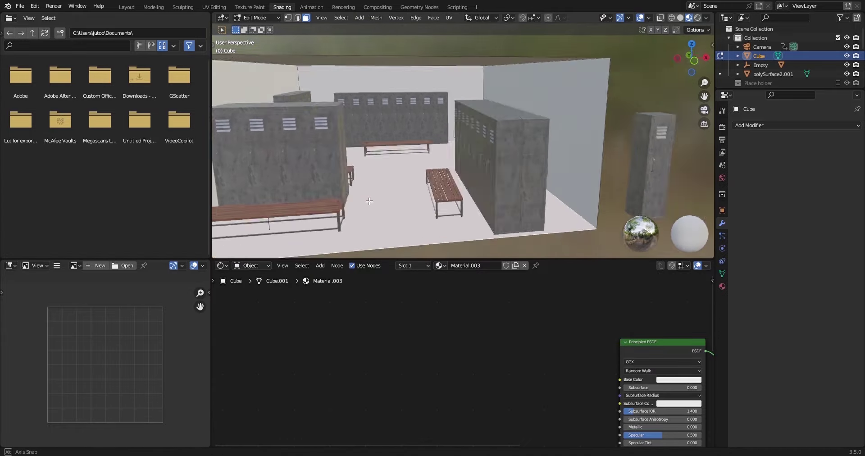
# Step: Add a second material slot to the room box with a new material named Floor material
pyautogui.scroll(-5, 485, 140)
pyautogui.moveTo(631, 383); pyautogui.dragTo(464, 343, button='middle')
pyautogui.scroll(8, 464, 135)
pyautogui.click(796, 125)
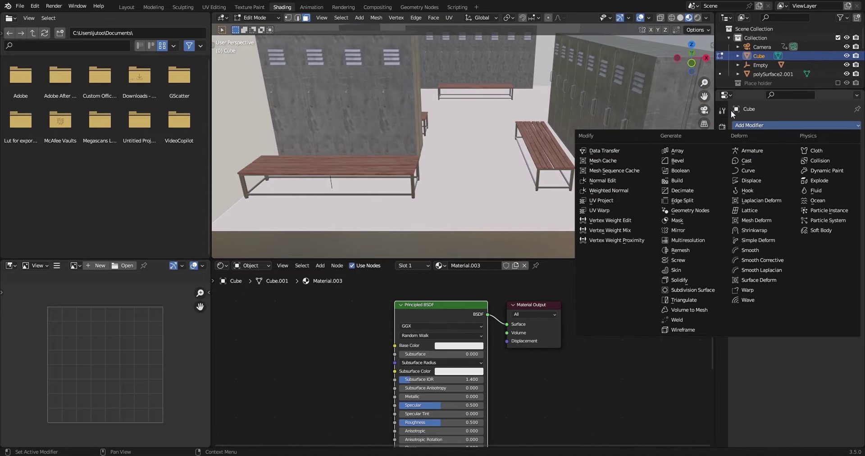
pyautogui.click(722, 287)
pyautogui.click(857, 127)
pyautogui.click(751, 183)
pyautogui.doubleClick(763, 182)
pyautogui.write('G')
pyautogui.press('Return')
pyautogui.click(761, 128)
# Step: Give Floor material a light grey base colour and widen the viewport area
pyautogui.scroll(-5, 446, 155)
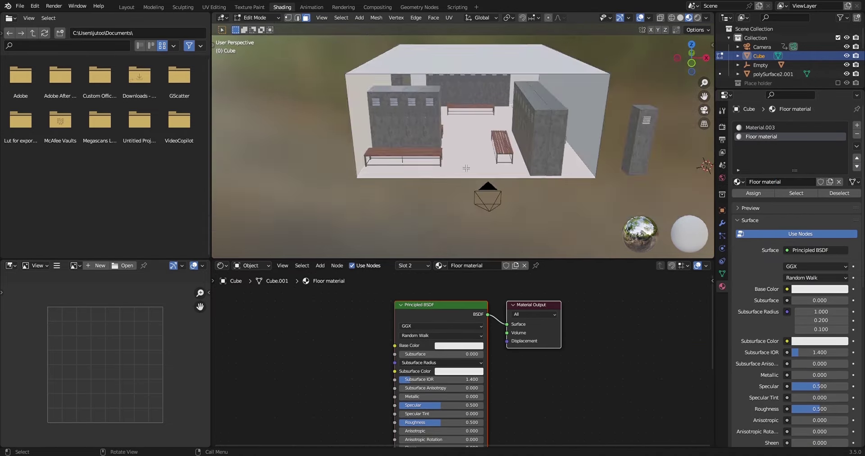
pyautogui.scroll(2, 446, 156)
pyautogui.click(816, 287)
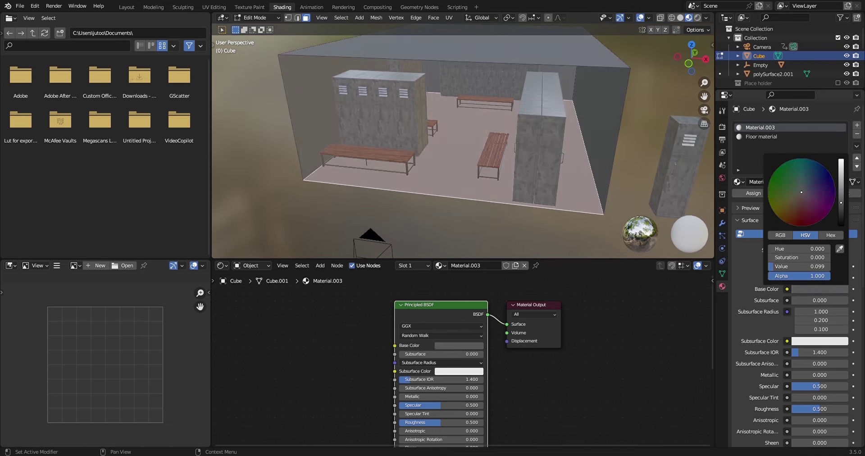
pyautogui.click(760, 136)
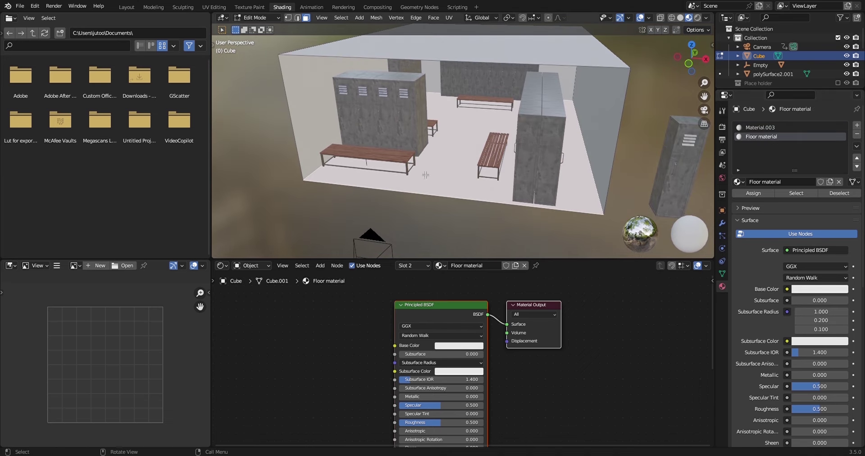
pyautogui.click(820, 289)
pyautogui.moveTo(851, 171); pyautogui.dragTo(850, 181)
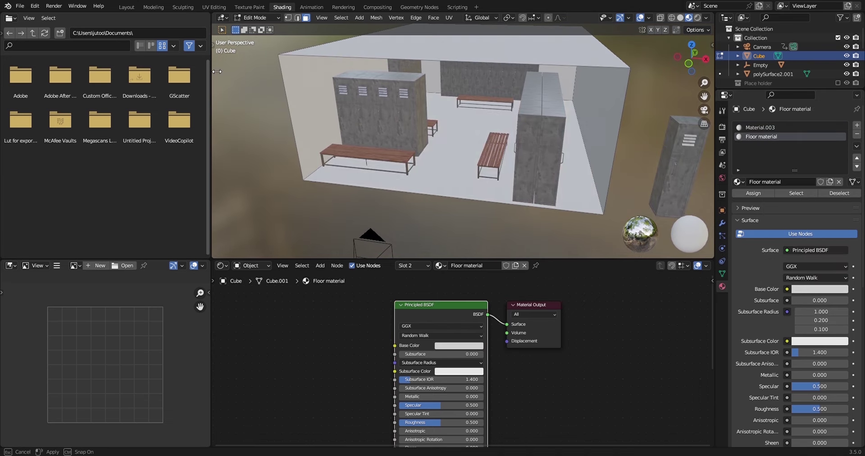
pyautogui.moveTo(217, 72); pyautogui.dragTo(276, 72)
pyautogui.scroll(-2, 572, 311)
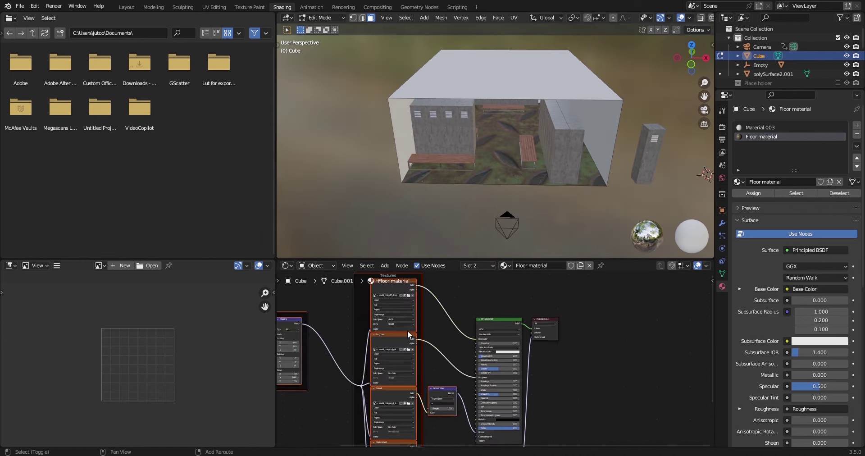
# Step: Set Floor material's Mapping scale to 25 on X, Y and Z, then return to Layout
pyautogui.moveTo(543, 448); pyautogui.dragTo(542, 336, button='middle')
pyautogui.scroll(3, 542, 336)
pyautogui.scroll(-3, 539, 334)
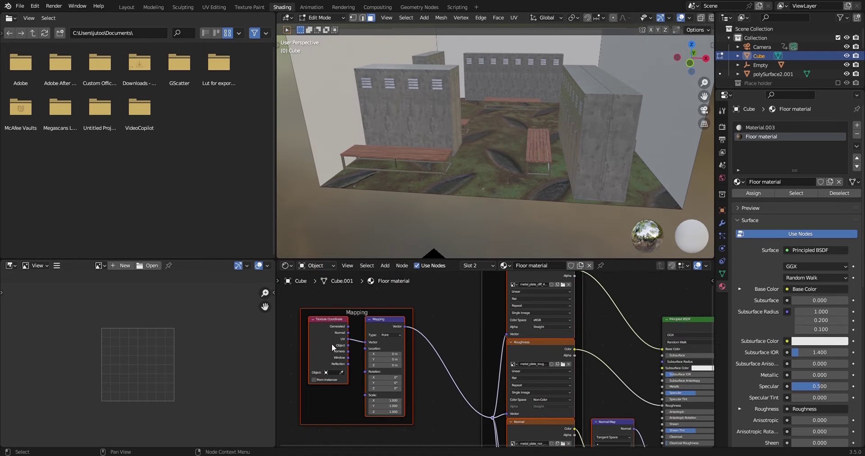
pyautogui.moveTo(321, 386); pyautogui.dragTo(456, 350, button='middle')
pyautogui.scroll(3, 456, 350)
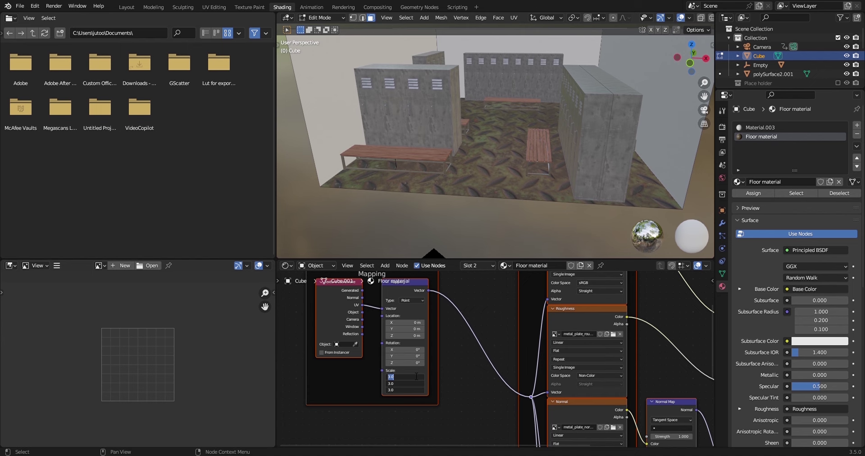
pyautogui.moveTo(414, 377); pyautogui.dragTo(413, 390)
pyautogui.write('20')
pyautogui.press('Return')
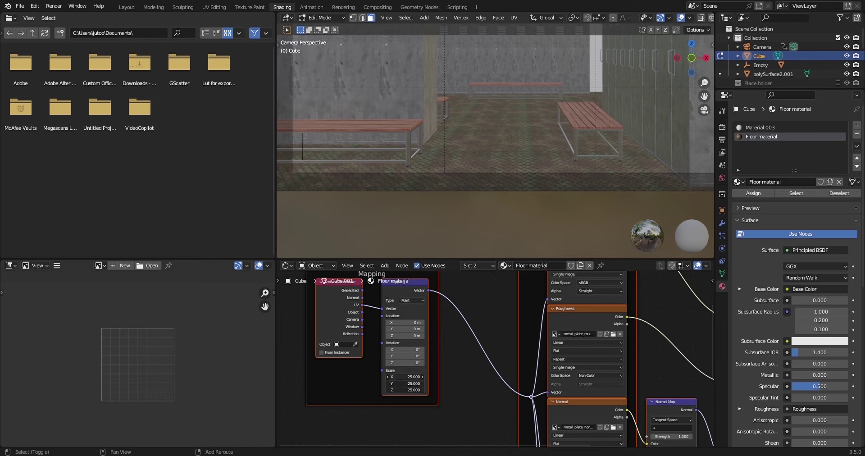
pyautogui.click(127, 8)
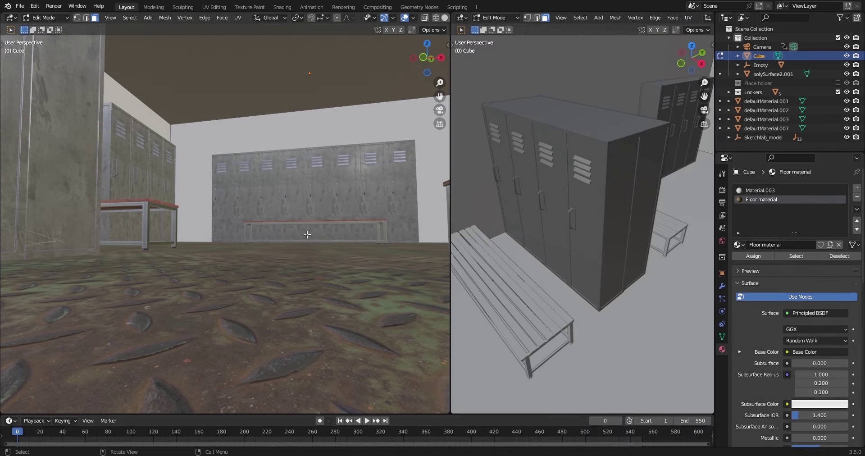
# Step: Play the camera fly-through in Rendered shading, then rewind to frame 1 in Solid shading
pyautogui.press('KP_0')
pyautogui.click(434, 19)
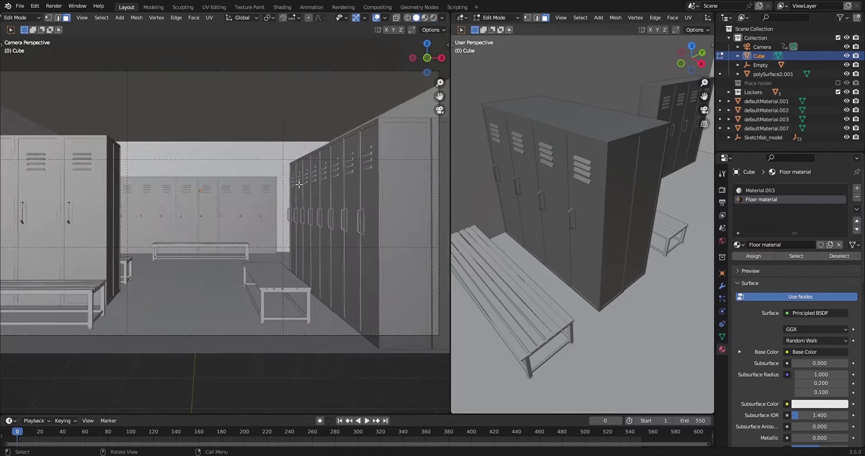
pyautogui.moveTo(335, 215); pyautogui.dragTo(306, 271, button='middle')
pyautogui.press('KP_0')
pyautogui.press('space')
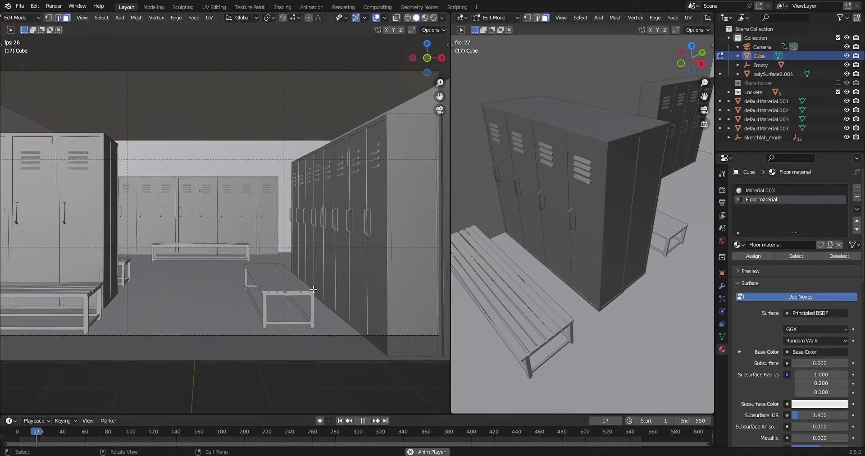
pyautogui.press('z')
pyautogui.press('space')
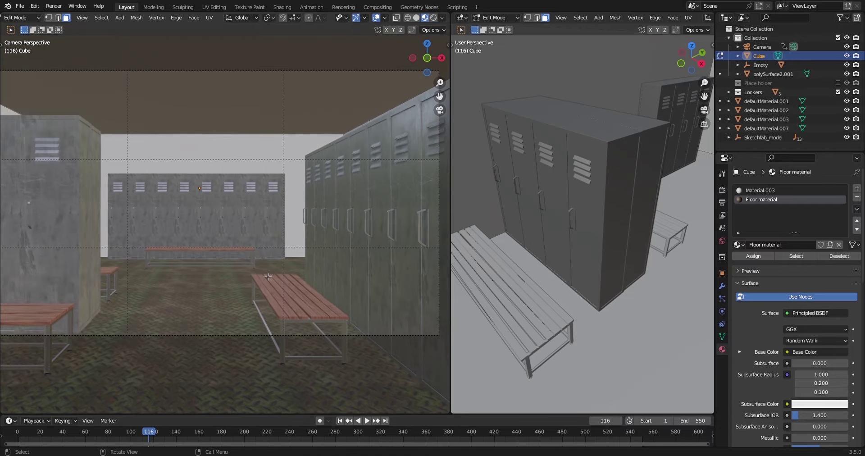
pyautogui.hotkey('shift', 'Left')
pyautogui.click(417, 18)
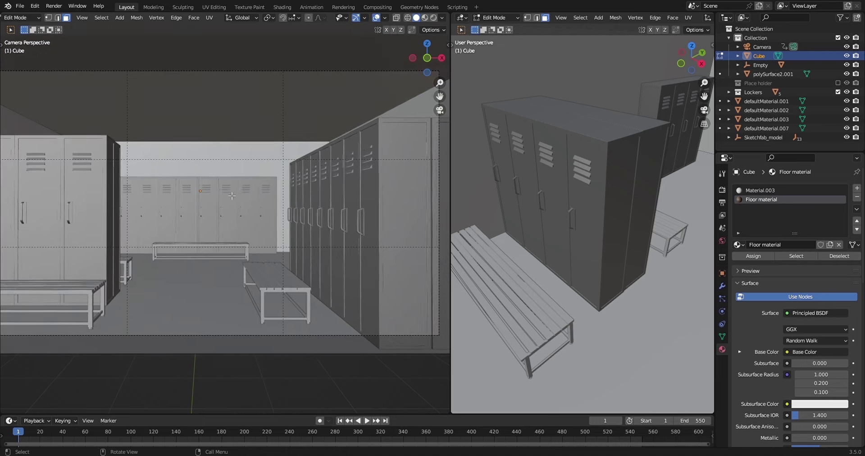
# Step: Put the front locker row polySurface2.004 into Sculpt Mode and merge the viewports
pyautogui.press('Tab')
pyautogui.click(645, 155)
pyautogui.moveTo(645, 155); pyautogui.dragTo(582, 145, button='middle')
pyautogui.hotkey('ctrl', 'Tab')
pyautogui.moveTo(547, 213)
pyautogui.mouseDown(button='middle')
pyautogui.moveTo(589, 193)
pyautogui.moveTo(618, 214)
pyautogui.mouseUp(button='middle')
pyautogui.moveTo(452, 14); pyautogui.dragTo(270, 136)
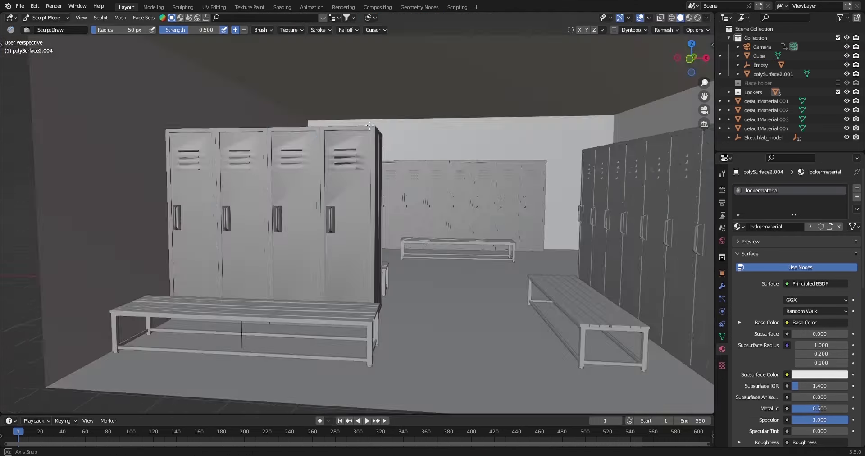
# Step: Pull dents into several locker doors with the Grab brush, checking them through the camera
pyautogui.moveTo(713, 14)
pyautogui.mouseDown()
pyautogui.moveTo(446, 17)
pyautogui.moveTo(379, 32)
pyautogui.mouseUp()
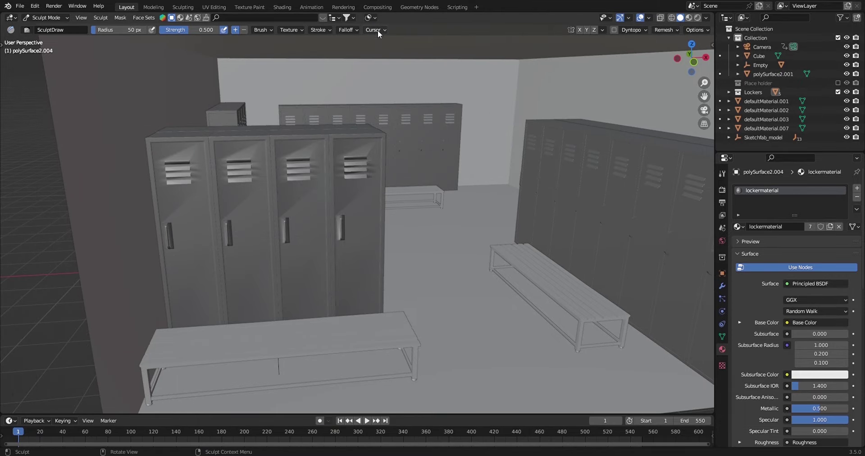
pyautogui.moveTo(424, 242)
pyautogui.mouseDown(button='middle')
pyautogui.moveTo(354, 253)
pyautogui.moveTo(363, 271)
pyautogui.moveTo(457, 237)
pyautogui.mouseUp(button='middle')
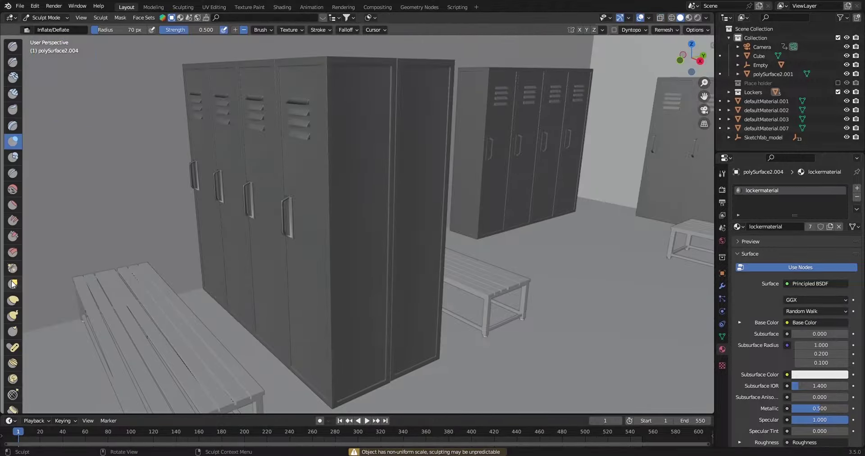
pyautogui.click(12, 283)
pyautogui.scroll(3, 392, 290)
pyautogui.moveTo(392, 290); pyautogui.dragTo(319, 290, button='middle')
pyautogui.scroll(3, 277, 245)
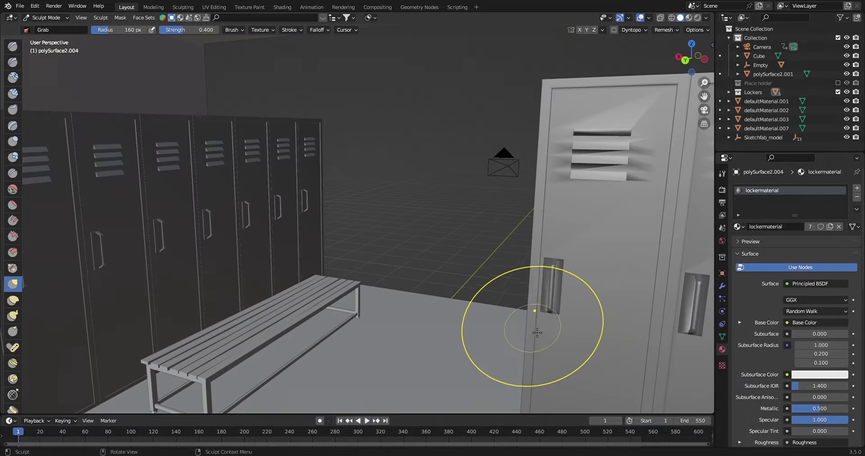
pyautogui.moveTo(545, 282); pyautogui.dragTo(436, 313, button='middle')
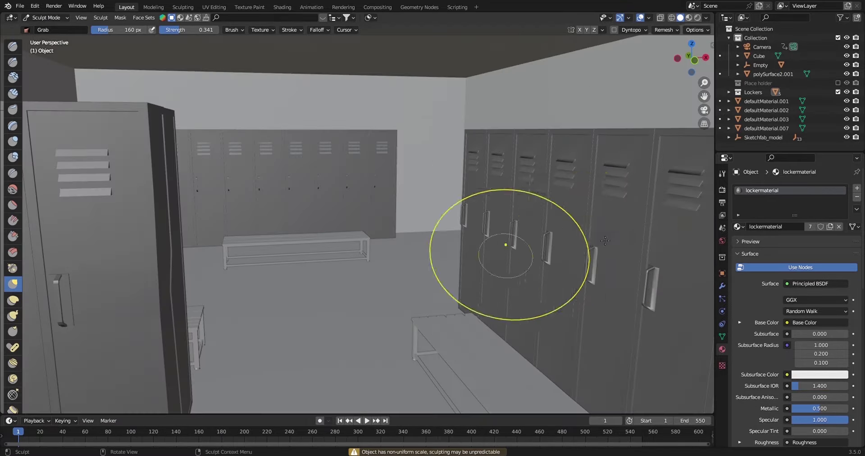
pyautogui.moveTo(605, 241); pyautogui.dragTo(527, 282, button='middle')
pyautogui.moveTo(452, 123); pyautogui.dragTo(612, 300, button='middle')
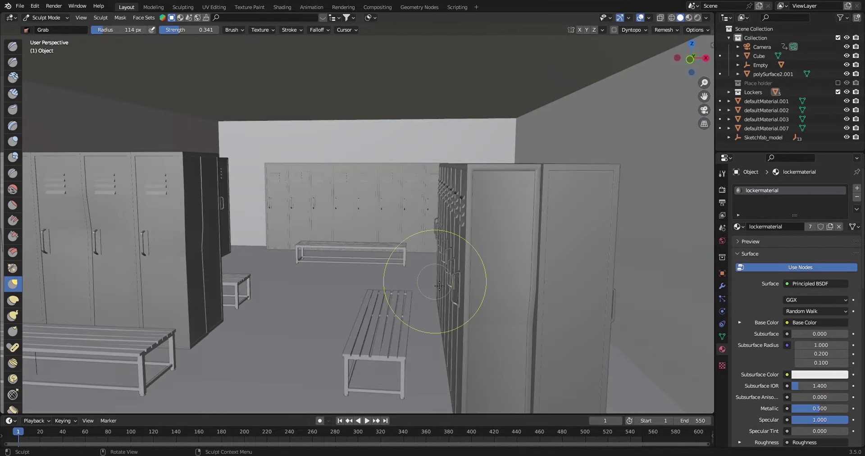
pyautogui.moveTo(439, 285)
pyautogui.mouseDown(button='middle')
pyautogui.moveTo(463, 280)
pyautogui.moveTo(499, 328)
pyautogui.moveTo(415, 329)
pyautogui.moveTo(634, 231)
pyautogui.moveTo(289, 184)
pyautogui.mouseUp(button='middle')
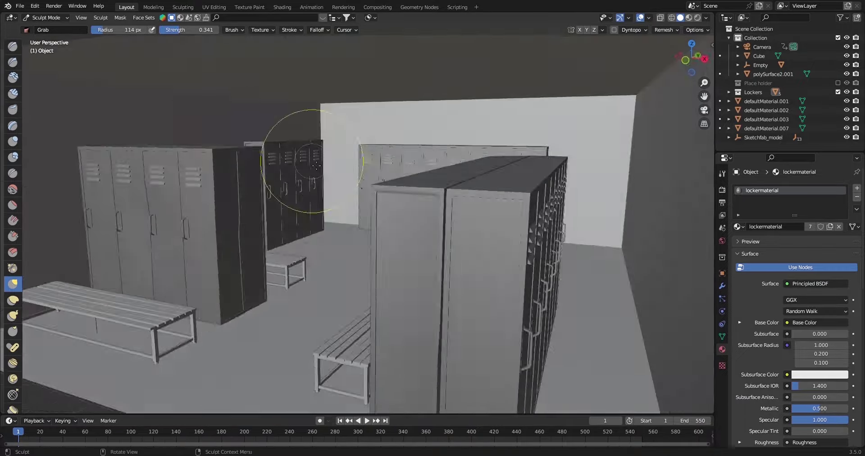
pyautogui.press('KP_0')
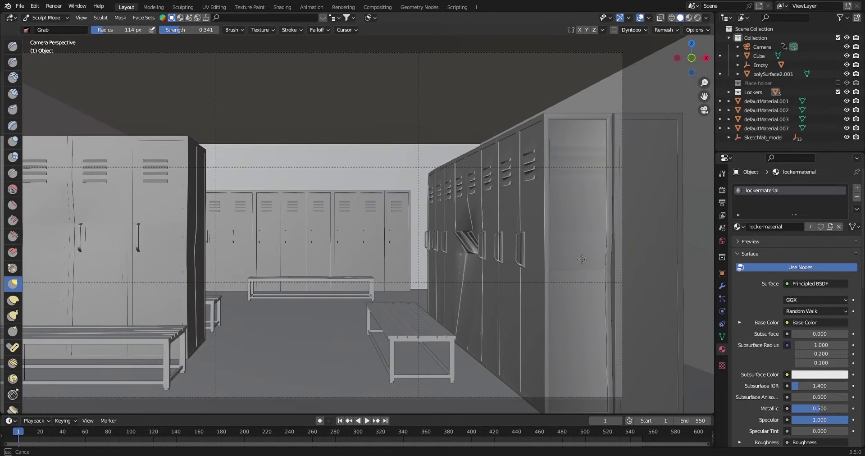
pyautogui.moveTo(553, 251)
pyautogui.mouseDown(button='middle')
pyautogui.moveTo(560, 328)
pyautogui.moveTo(415, 194)
pyautogui.moveTo(84, 333)
pyautogui.moveTo(482, 286)
pyautogui.moveTo(377, 309)
pyautogui.moveTo(466, 238)
pyautogui.moveTo(400, 253)
pyautogui.moveTo(344, 218)
pyautogui.moveTo(403, 224)
pyautogui.moveTo(342, 216)
pyautogui.mouseUp(button='middle')
# Step: Leave Sculpt Mode and open the right-hand locker row polySurface2.007 in Edit Mode
pyautogui.hotkey('ctrl', 'Tab')
pyautogui.click(406, 252)
pyautogui.press('KP_0')
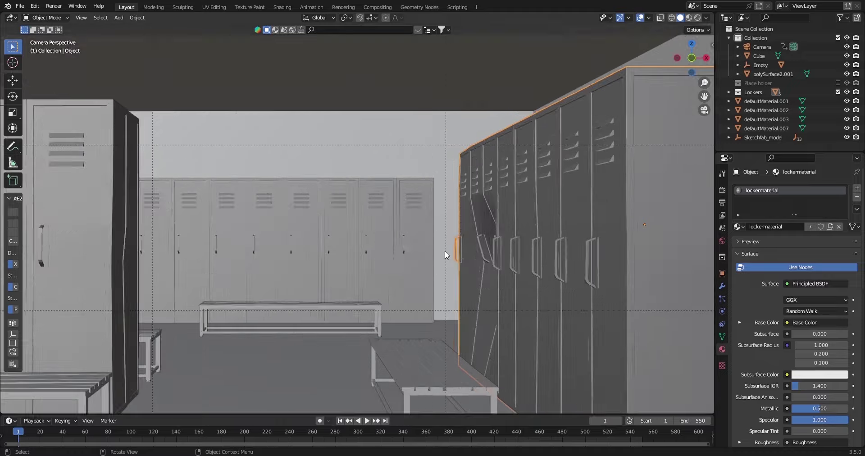
pyautogui.moveTo(248, 245)
pyautogui.mouseDown(button='middle')
pyautogui.moveTo(334, 227)
pyautogui.moveTo(413, 292)
pyautogui.mouseUp(button='middle')
pyautogui.click(414, 292)
pyautogui.press('Tab')
pyautogui.scroll(5, 487, 92)
pyautogui.moveTo(506, 135); pyautogui.dragTo(371, 134, button='middle')
pyautogui.scroll(3, 450, 136)
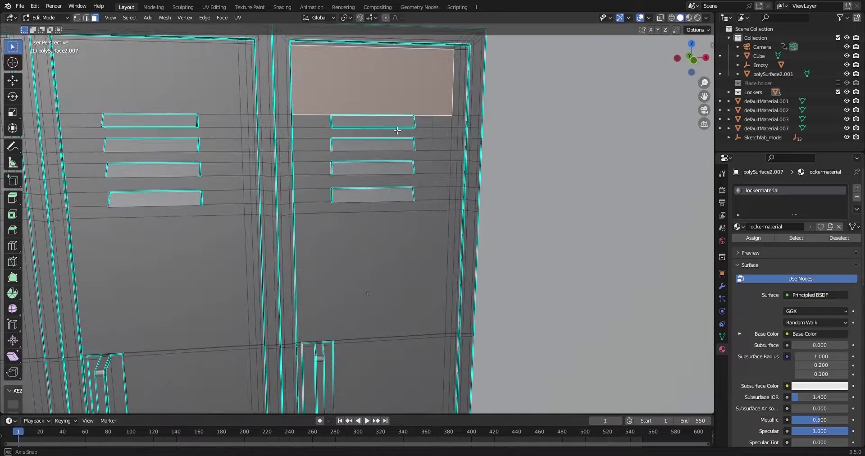
# Step: Circle-select all the faces of the end locker's door
pyautogui.press('c')
pyautogui.click(417, 145)
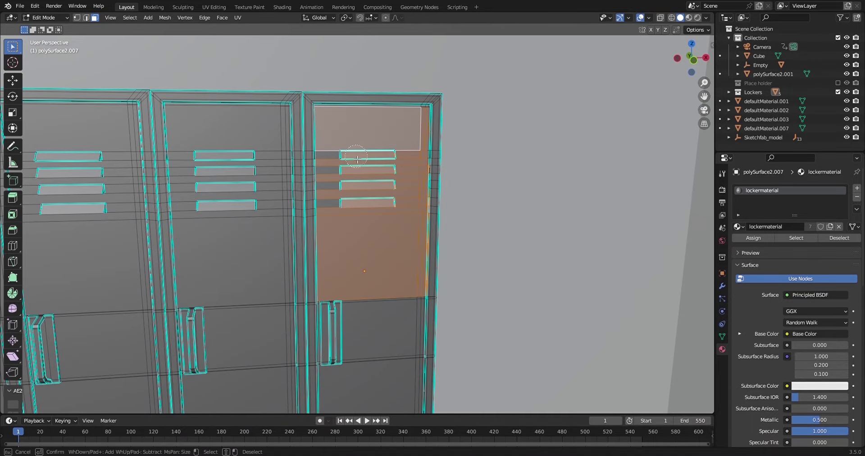
pyautogui.press('Escape')
pyautogui.scroll(3, 372, 203)
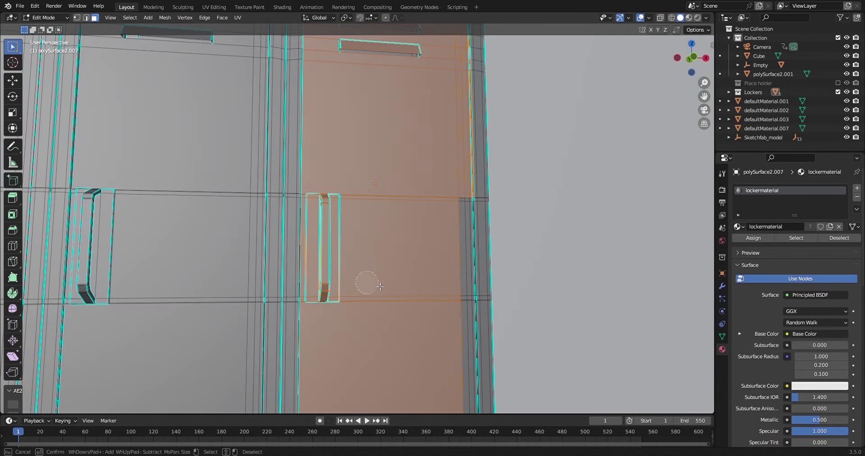
pyautogui.press('Escape')
pyautogui.scroll(-3, 464, 204)
pyautogui.keyDown('ctrl'); pyautogui.click(350, 394); pyautogui.keyUp('ctrl')
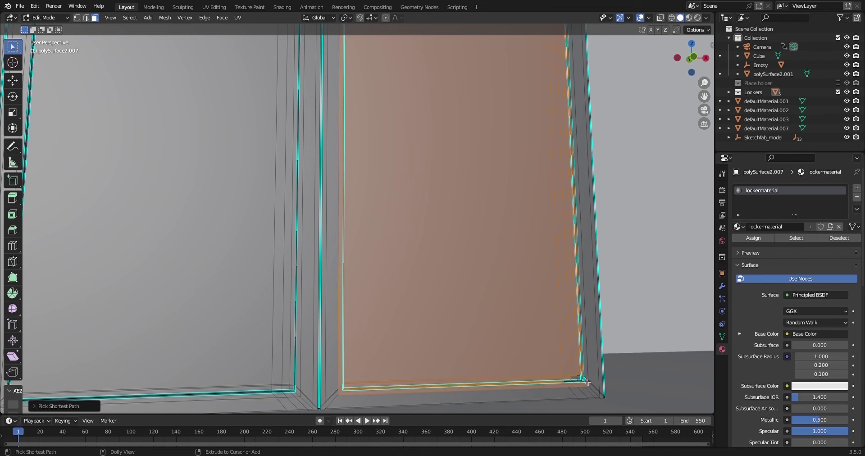
pyautogui.moveTo(568, 367)
pyautogui.keyDown('shift'); pyautogui.mouseDown(button='middle')
pyautogui.moveTo(401, 237)
pyautogui.moveTo(482, 222)
pyautogui.mouseUp(button='middle'); pyautogui.keyUp('shift')
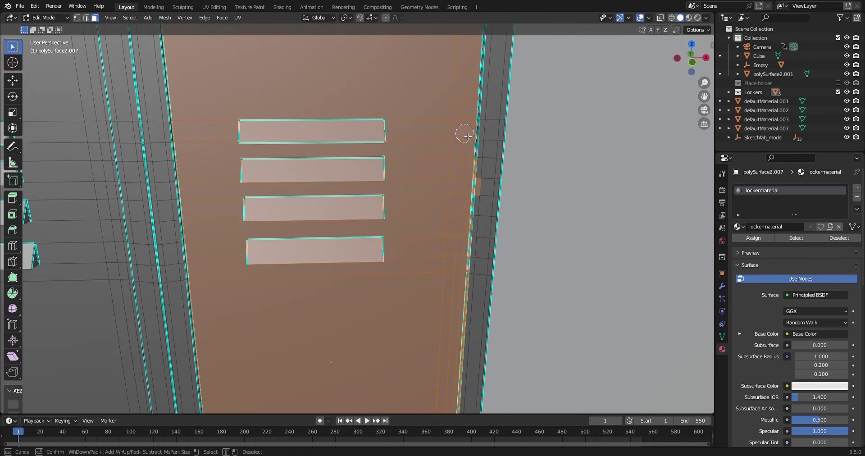
pyautogui.press('Escape')
pyautogui.scroll(-4, 490, 200)
pyautogui.scroll(5, 474, 207)
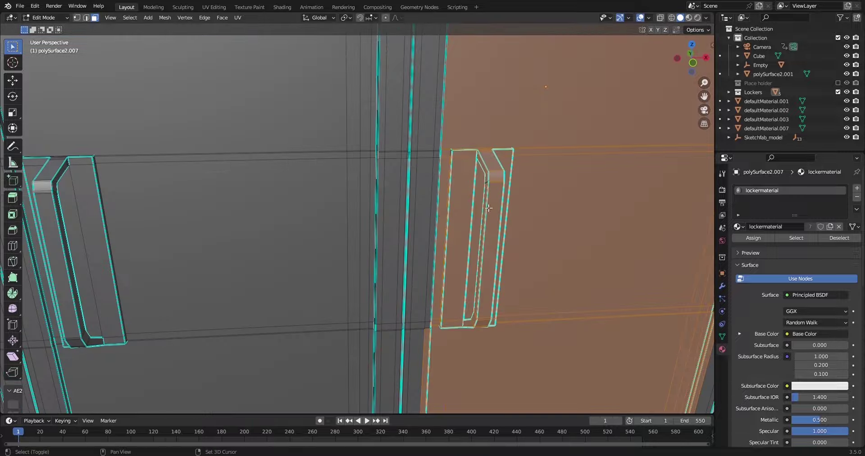
# Step: Check the door selection around its handle and vents, then select the detached door polySurface2.003
pyautogui.keyDown('shift'); pyautogui.moveTo(503, 212); pyautogui.dragTo(427, 212, button='middle'); pyautogui.keyUp('shift')
pyautogui.scroll(1, 427, 212)
pyautogui.scroll(-3, 378, 311)
pyautogui.moveTo(379, 311); pyautogui.dragTo(406, 225, button='middle')
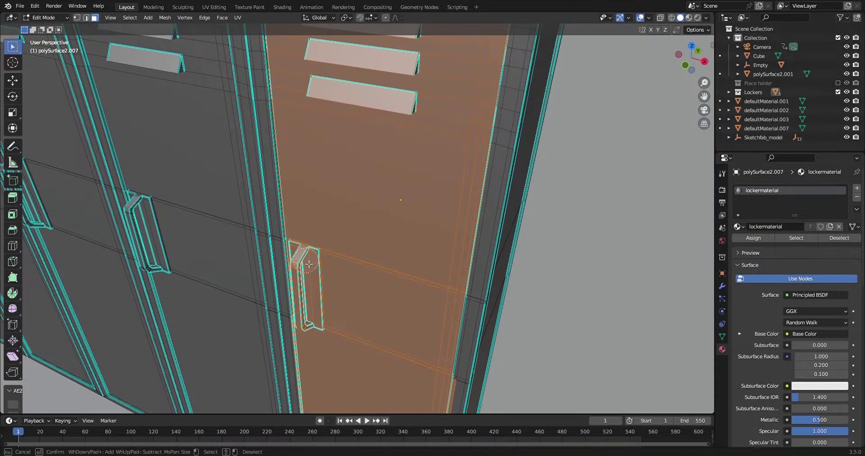
pyautogui.scroll(-3, 405, 225)
pyautogui.scroll(2, 458, 91)
pyautogui.scroll(3, 435, 225)
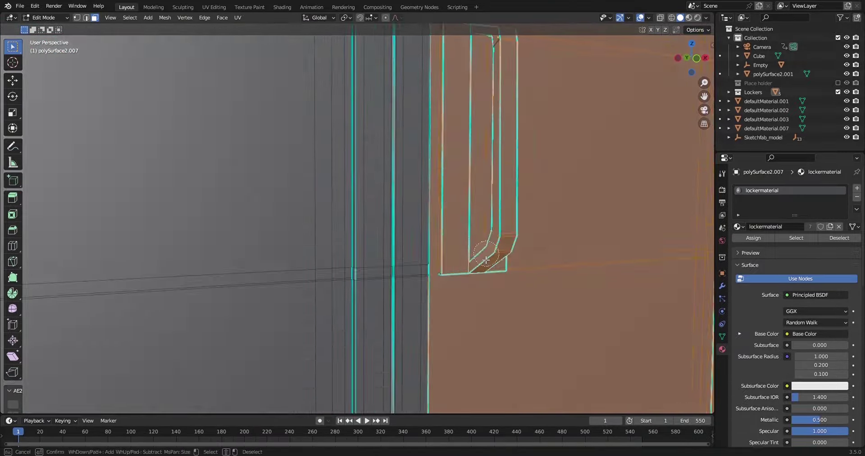
pyautogui.scroll(2, 435, 225)
pyautogui.moveTo(435, 225)
pyautogui.mouseDown(button='middle')
pyautogui.moveTo(311, 286)
pyautogui.moveTo(384, 183)
pyautogui.moveTo(407, 207)
pyautogui.moveTo(413, 353)
pyautogui.mouseUp(button='middle')
pyautogui.scroll(-3, 413, 354)
pyautogui.scroll(-3, 413, 354)
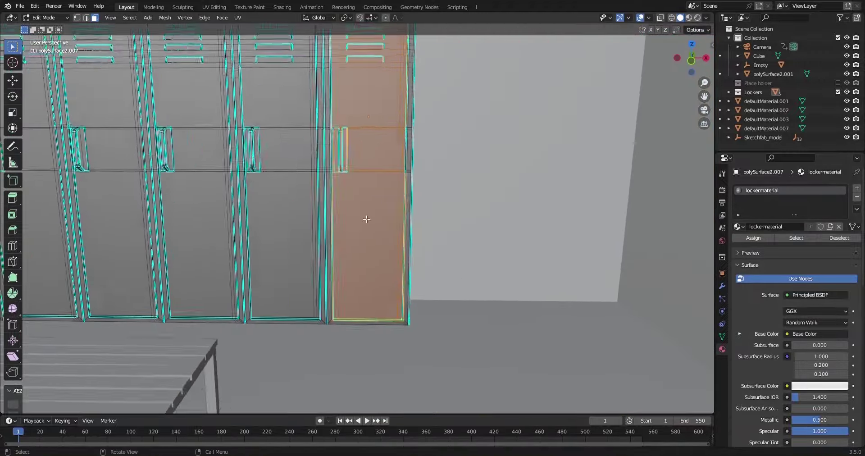
pyautogui.press('Tab')
pyautogui.click(315, 136)
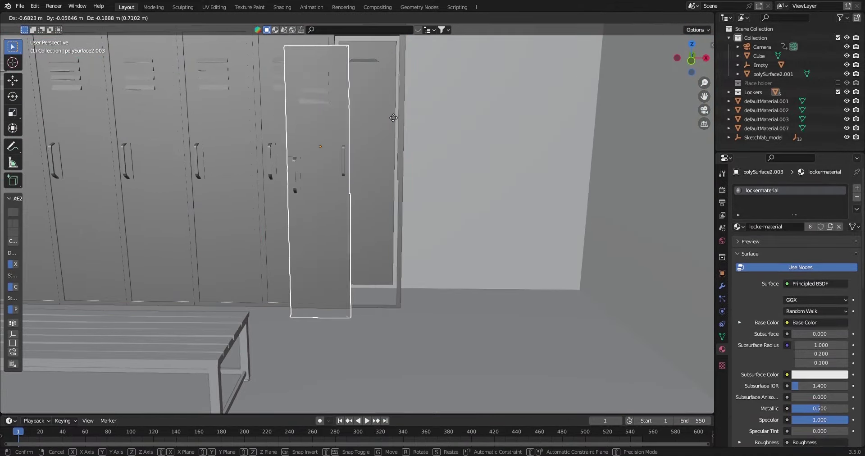
# Step: Set the door's origin to the 3D cursor on its hinge side
pyautogui.press('KP_Decimal')
pyautogui.click(138, 18)
pyautogui.scroll(-2, 417, 103)
pyautogui.scroll(-3, 418, 104)
pyautogui.click(138, 18)
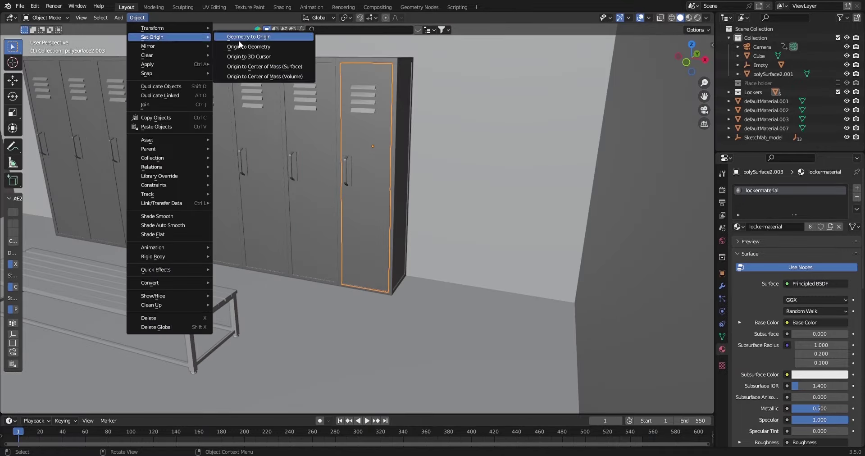
pyautogui.click(239, 41)
pyautogui.scroll(3, 375, 107)
# Step: Rotate the door open around its hinge pivot
pyautogui.press('r')
pyautogui.scroll(-2, 377, 107)
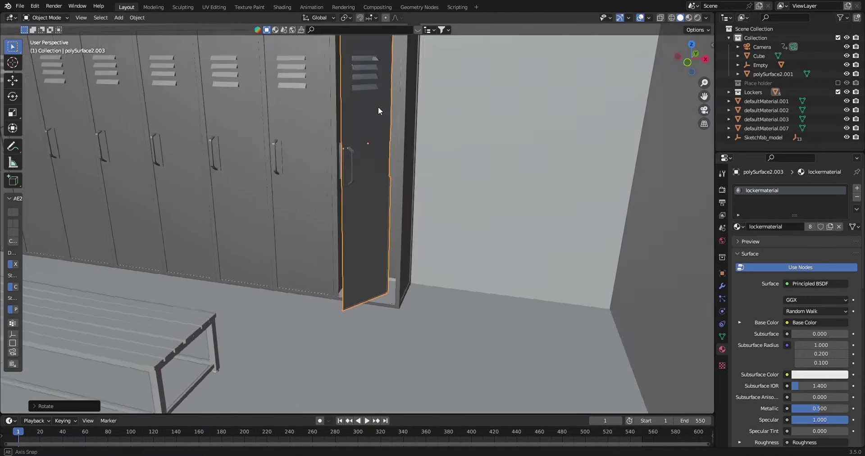
pyautogui.scroll(4, 361, 120)
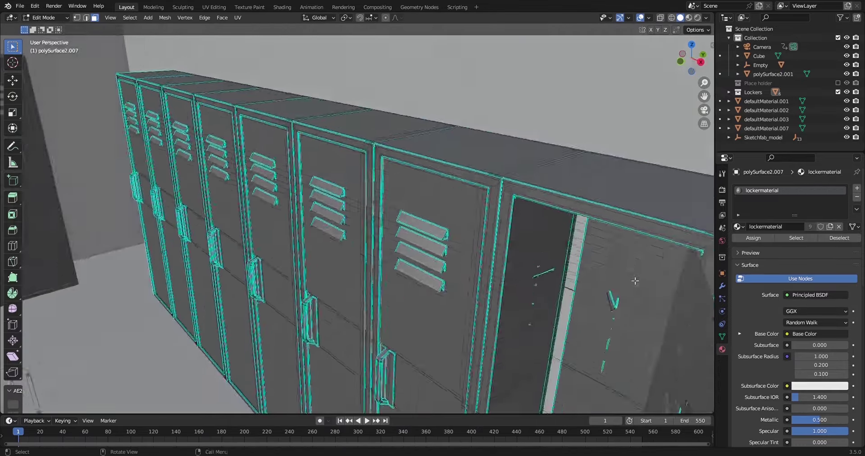
pyautogui.moveTo(635, 280); pyautogui.dragTo(586, 386, button='middle')
# Step: Select the linked leftover handle pieces in the empty locker frame and delete their faces
pyautogui.scroll(5, 464, 286)
pyautogui.press('l')
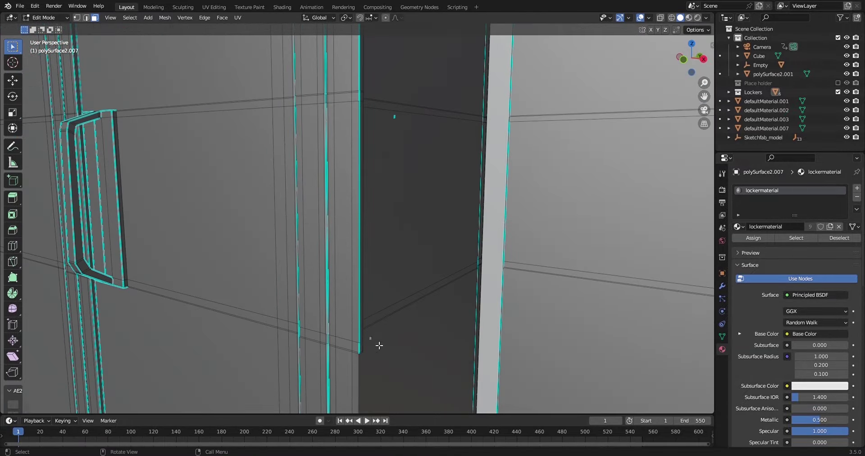
pyautogui.press('x')
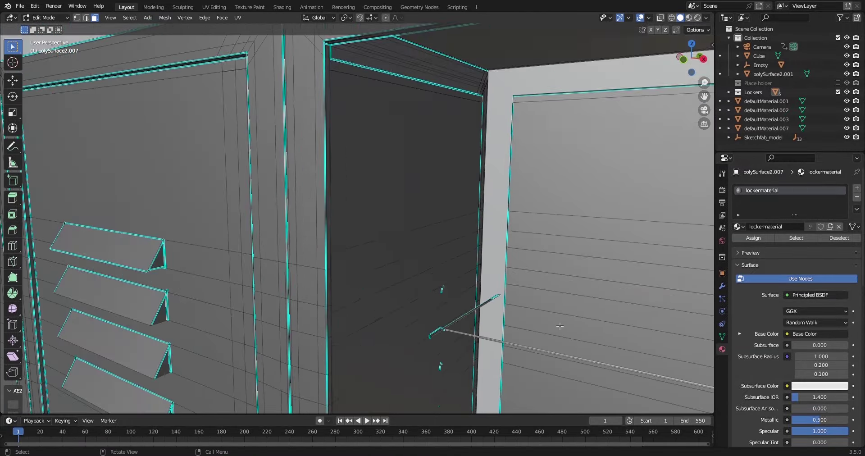
pyautogui.press('Delete')
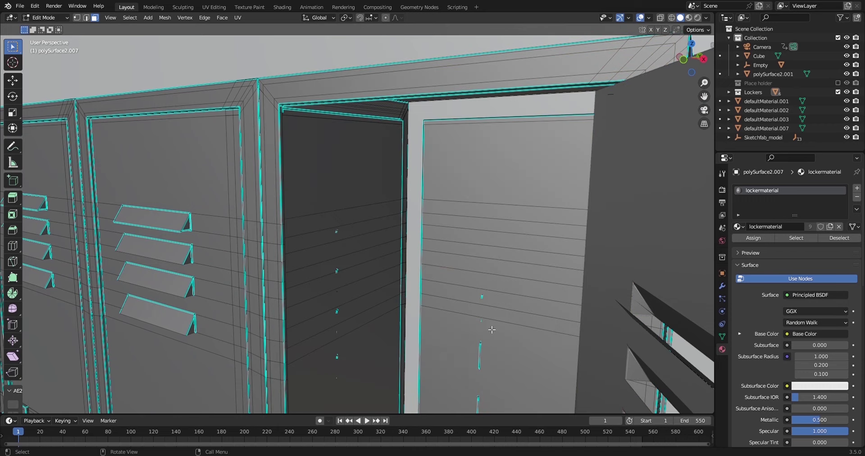
pyautogui.click(481, 359)
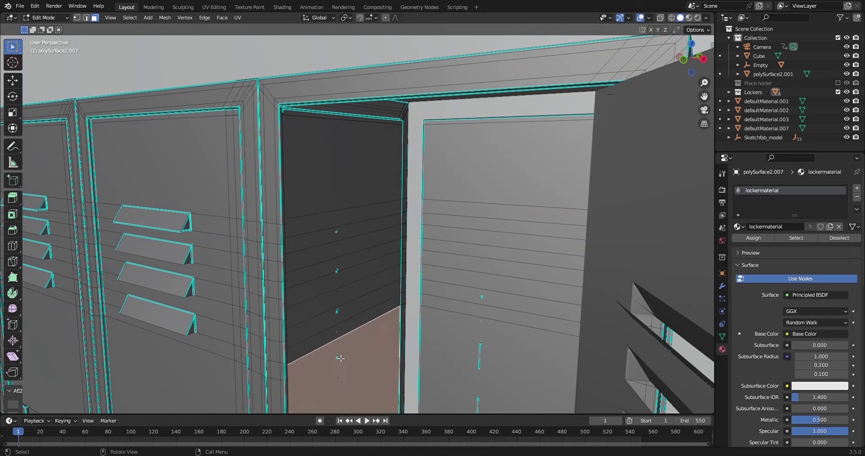
pyautogui.scroll(4, 344, 351)
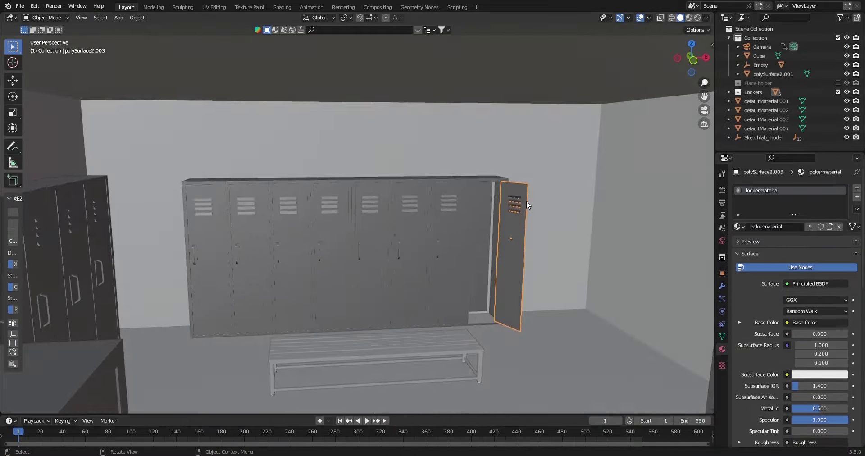
# Step: Show the camera view in Material Preview shading and select the room box Cube
pyautogui.press('KP_0')
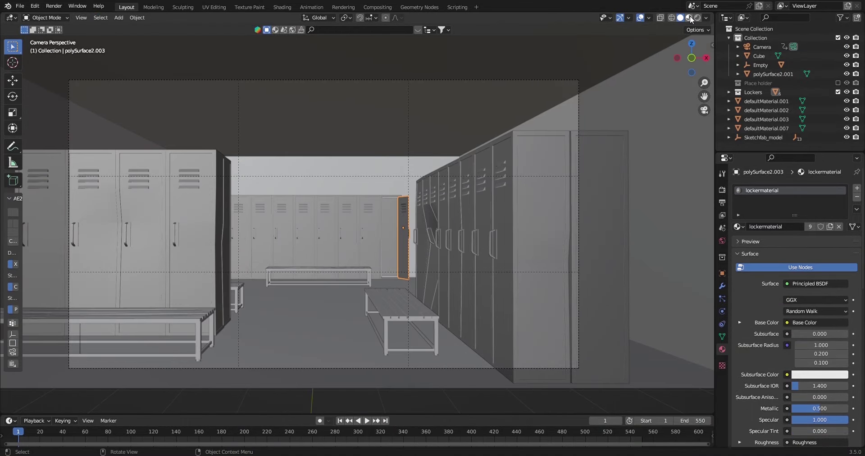
pyautogui.click(690, 18)
pyautogui.scroll(5, 433, 222)
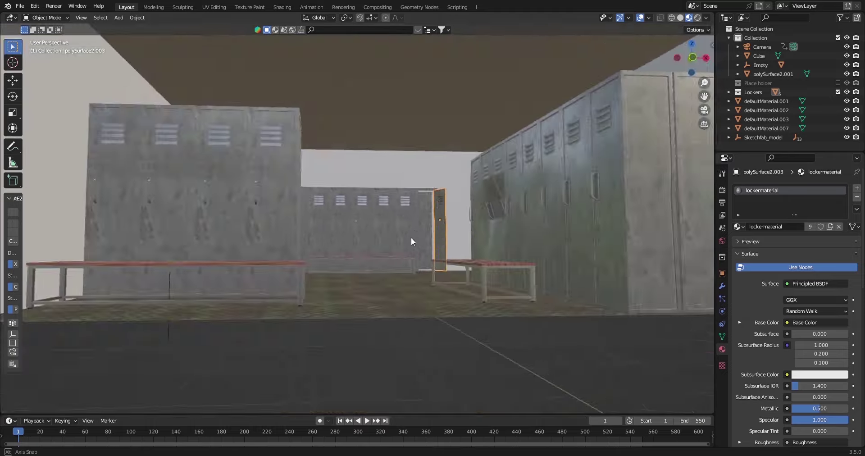
pyautogui.moveTo(457, 249); pyautogui.dragTo(429, 243, button='middle')
pyautogui.click(429, 243)
pyautogui.scroll(-5, 429, 242)
pyautogui.scroll(5, 375, 126)
# Step: Look around the back lockers and room corner, then play the camera animation
pyautogui.moveTo(375, 126); pyautogui.dragTo(386, 224, button='middle')
pyautogui.scroll(-5, 385, 220)
pyautogui.scroll(5, 399, 290)
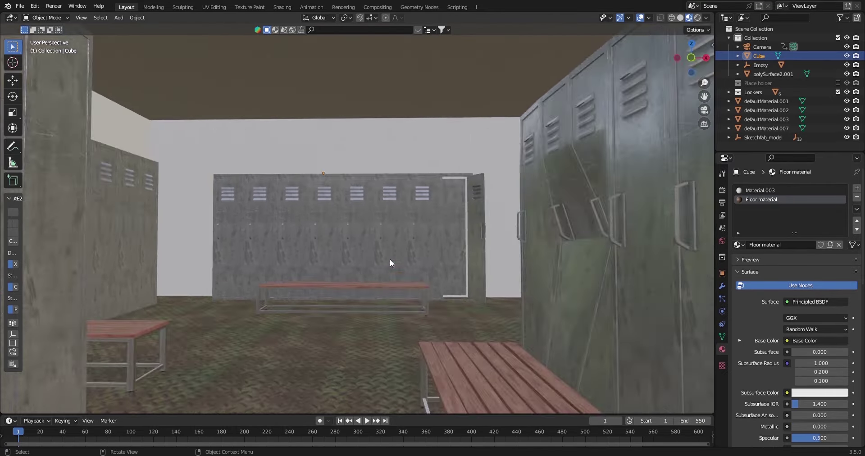
pyautogui.moveTo(391, 259); pyautogui.dragTo(391, 205, button='middle')
pyautogui.scroll(-5, 390, 204)
pyautogui.scroll(5, 378, 134)
pyautogui.moveTo(377, 133); pyautogui.dragTo(382, 135, button='middle')
pyautogui.moveTo(337, 163); pyautogui.dragTo(372, 145, button='middle')
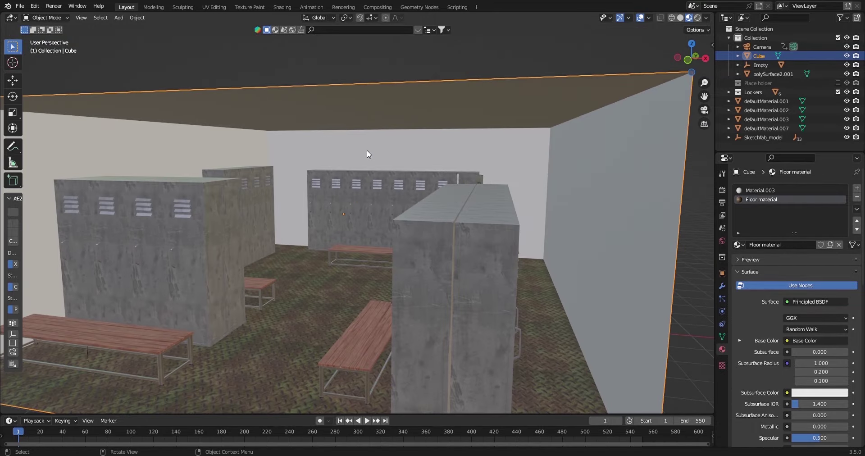
pyautogui.press('KP_0')
pyautogui.press('space')
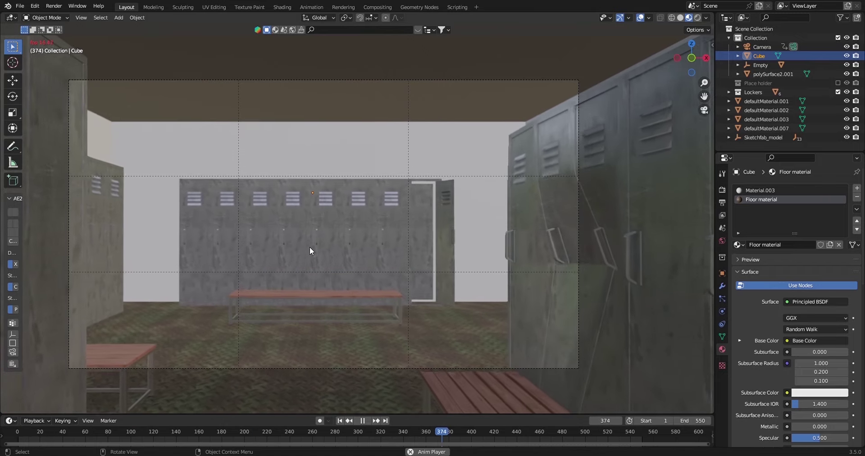
pyautogui.press('space')
# Step: Raise the open locker door slightly along the vertical axis
pyautogui.click(465, 206)
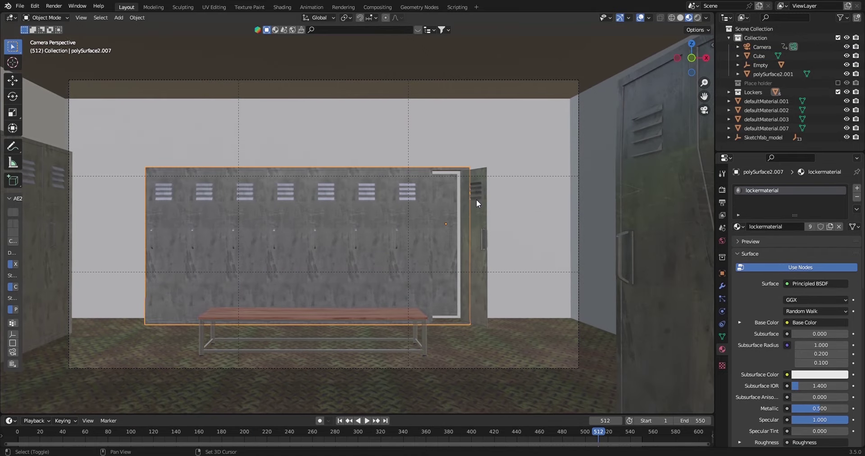
pyautogui.press('g')
pyautogui.press('y')
pyautogui.press('Escape')
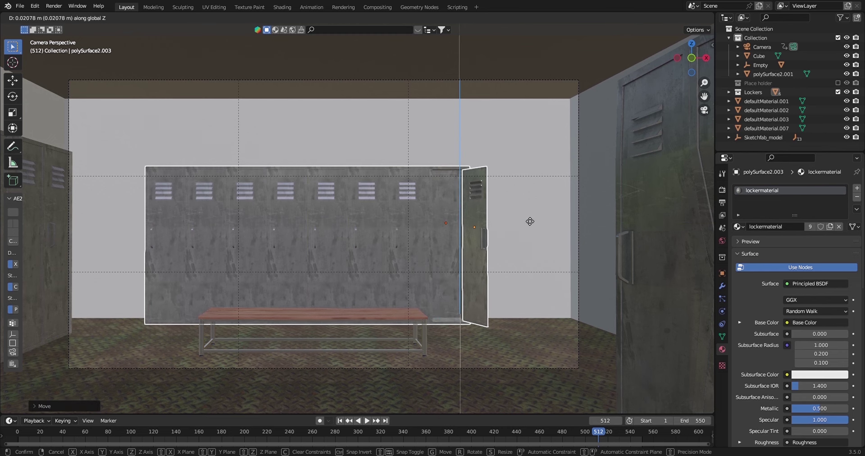
pyautogui.click(415, 190)
pyautogui.moveTo(416, 190); pyautogui.dragTo(278, 274, button='middle')
pyautogui.scroll(-5, 299, 278)
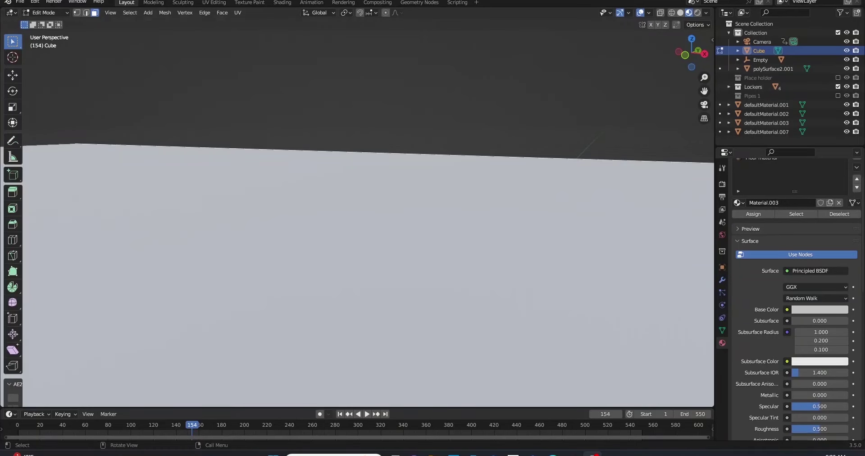
# Step: Zoom out on the room box Cube open in Edit Mode with Material.003
pyautogui.scroll(-5, 238, 251)
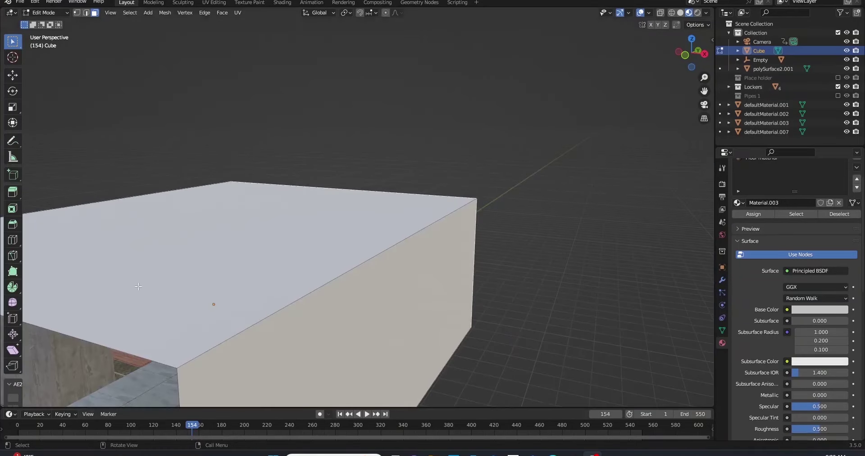
# Step: Give the Cube an empty material Slot 3 from the front view and open the Shading workspace
pyautogui.moveTo(289, 251); pyautogui.dragTo(412, 216, button='middle')
pyautogui.scroll(5, 490, 312)
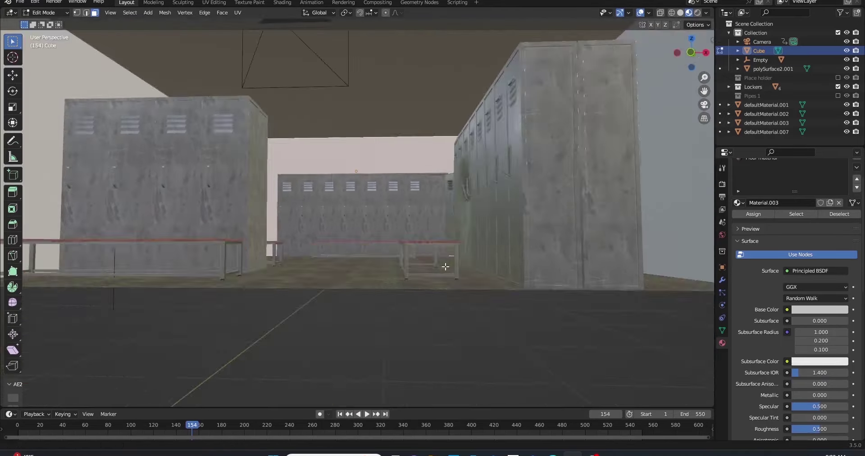
pyautogui.moveTo(490, 312); pyautogui.dragTo(339, 297, button='middle')
pyautogui.scroll(3, 304, 354)
pyautogui.scroll(2, 353, 175)
pyautogui.moveTo(390, 153)
pyautogui.mouseDown(button='middle')
pyautogui.moveTo(509, 169)
pyautogui.moveTo(375, 183)
pyautogui.mouseUp(button='middle')
pyautogui.press('Tab')
pyautogui.press('Tab')
pyautogui.press('KP_1')
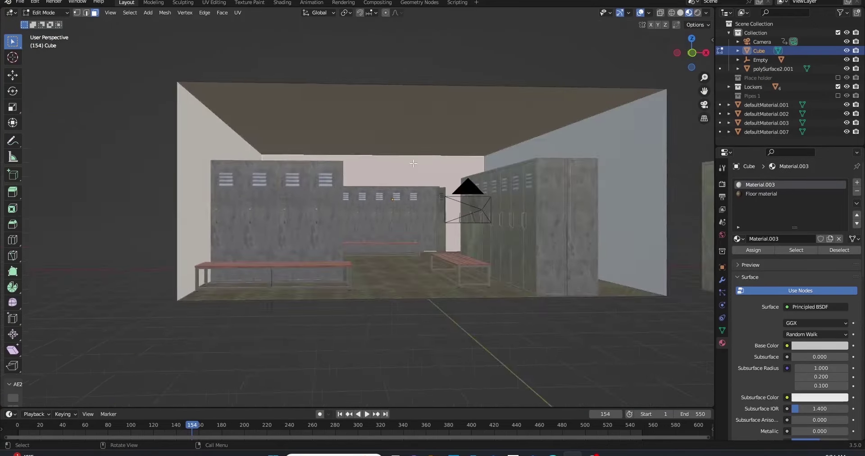
pyautogui.click(857, 182)
pyautogui.press('KP_0')
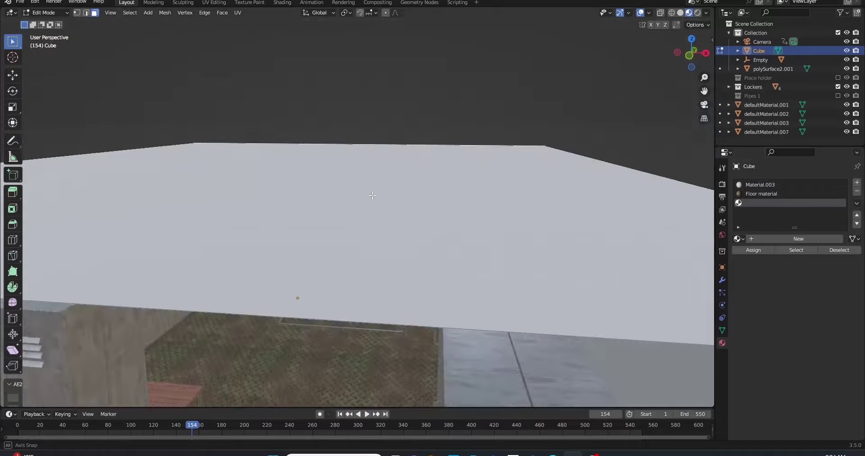
pyautogui.click(283, 3)
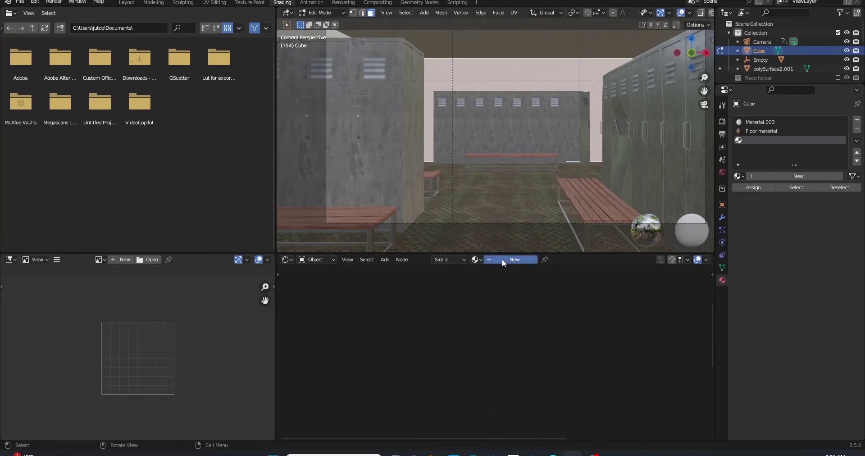
# Step: Create a new material in the empty slot from all four red_brick_03 texture maps
pyautogui.click(503, 259)
pyautogui.hotkey('ctrl', 'shift', 't')
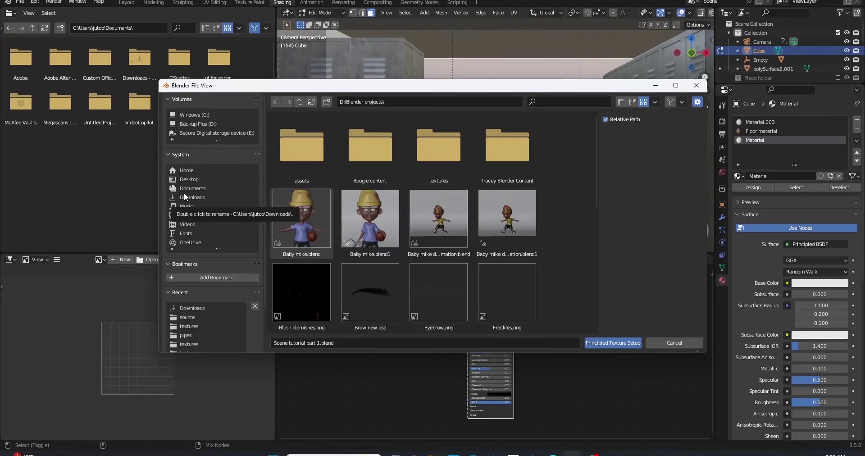
pyautogui.click(199, 123)
pyautogui.doubleClick(362, 156)
pyautogui.doubleClick(310, 160)
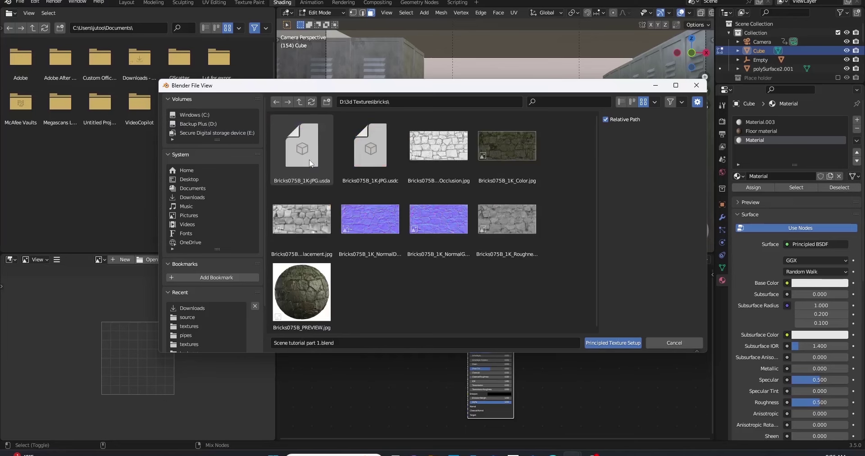
pyautogui.click(190, 327)
pyautogui.click(192, 198)
pyautogui.doubleClick(506, 143)
pyautogui.doubleClick(301, 144)
pyautogui.press('a')
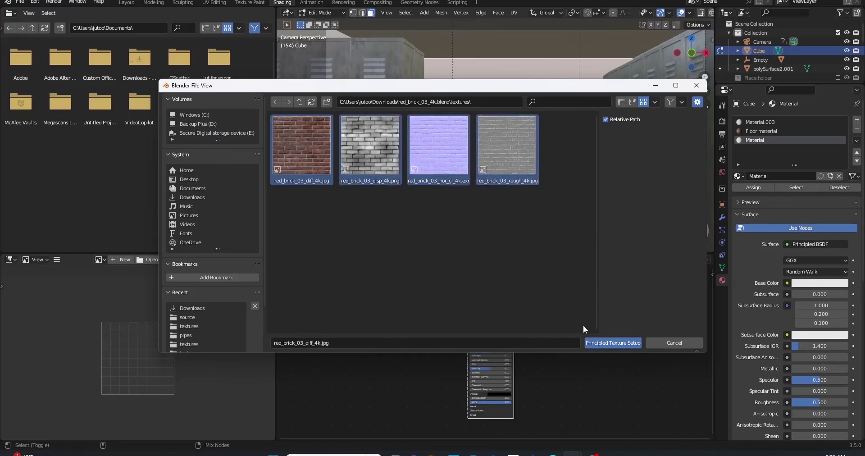
pyautogui.click(602, 343)
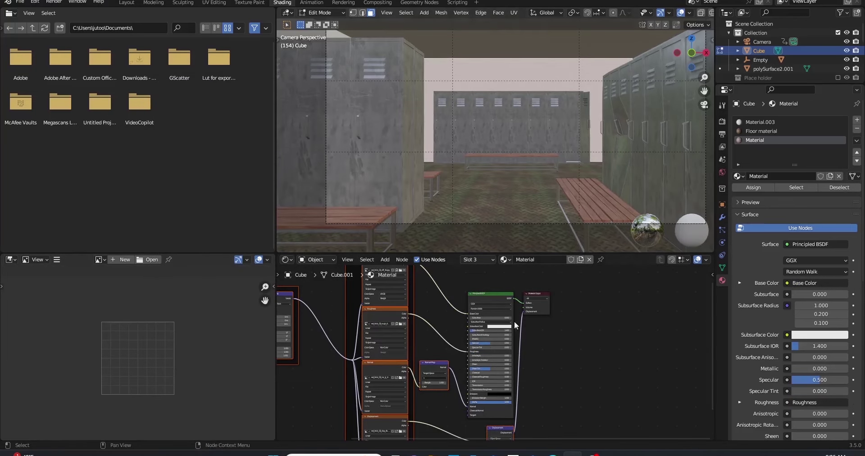
# Step: Show the red brick color map, then UV-project the walls from the front view
pyautogui.moveTo(586, 113); pyautogui.dragTo(561, 84, button='middle')
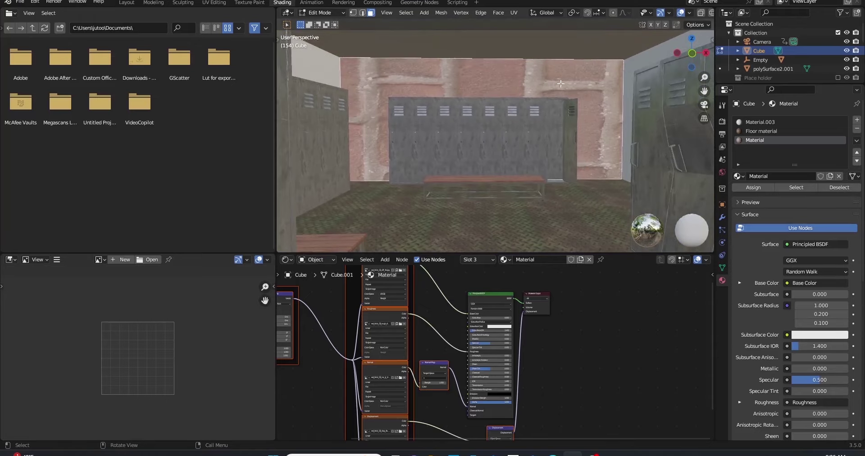
pyautogui.click(99, 260)
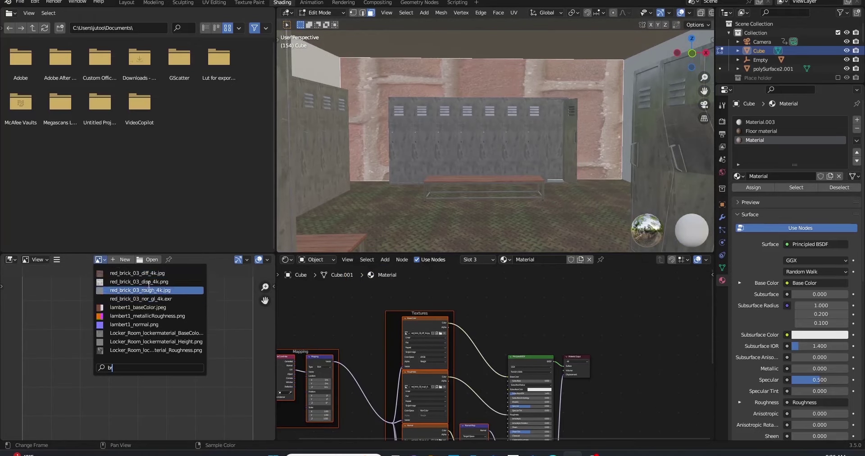
pyautogui.click(137, 273)
pyautogui.moveTo(451, 136); pyautogui.dragTo(462, 108, button='middle')
pyautogui.press('KP_1')
pyautogui.press('u')
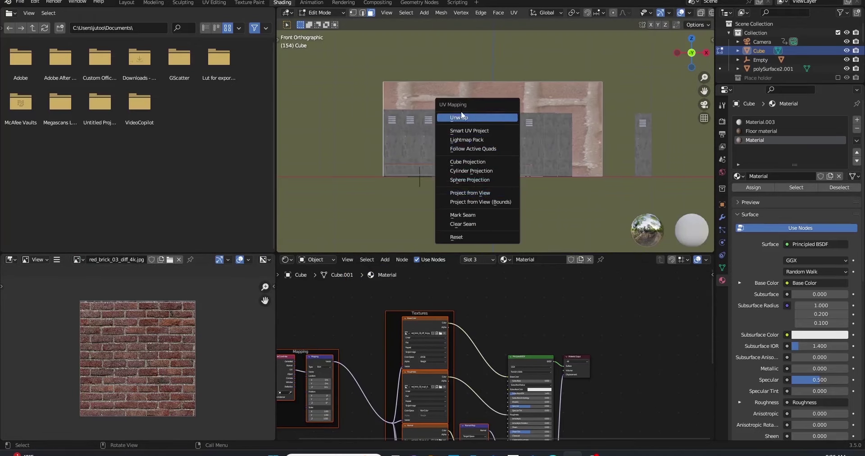
pyautogui.click(470, 193)
pyautogui.moveTo(471, 193); pyautogui.dragTo(451, 167, button='middle')
pyautogui.scroll(5, 415, 389)
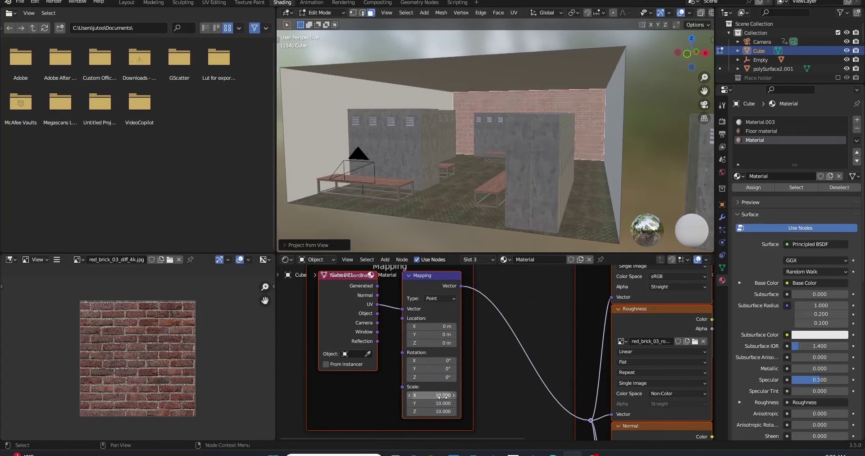
pyautogui.scroll(-3, 444, 395)
# Step: Set the brick texture Mapping Scale to 10 so it tiles across the walls
pyautogui.press('Tab')
pyautogui.scroll(-2, 444, 396)
pyautogui.scroll(-3, 481, 121)
pyautogui.moveTo(481, 121); pyautogui.dragTo(548, 139, button='middle')
pyautogui.scroll(-3, 548, 139)
pyautogui.moveTo(399, 120)
pyautogui.mouseDown(button='middle')
pyautogui.moveTo(606, 144)
pyautogui.moveTo(546, 113)
pyautogui.moveTo(477, 141)
pyautogui.moveTo(496, 126)
pyautogui.moveTo(519, 135)
pyautogui.mouseUp(button='middle')
# Step: Name the material Brick and assign it to the wall faces, checking it face-on
pyautogui.press('Tab')
pyautogui.click(546, 114)
pyautogui.click(546, 113)
pyautogui.scroll(-2, 547, 113)
pyautogui.scroll(-3, 478, 141)
pyautogui.click(762, 122)
pyautogui.click(766, 141)
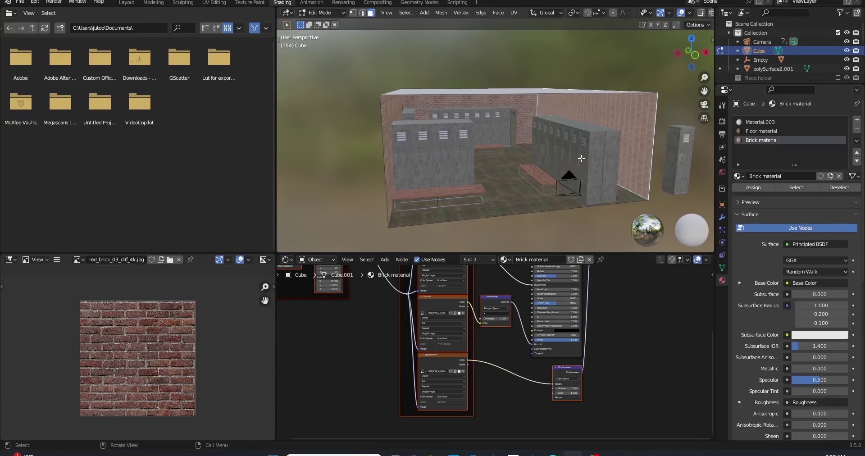
pyautogui.press('ctrl+KP_3')
pyautogui.moveTo(465, 121)
pyautogui.mouseDown(button='middle')
pyautogui.moveTo(513, 105)
pyautogui.moveTo(554, 108)
pyautogui.moveTo(528, 112)
pyautogui.mouseUp(button='middle')
pyautogui.scroll(3, 513, 106)
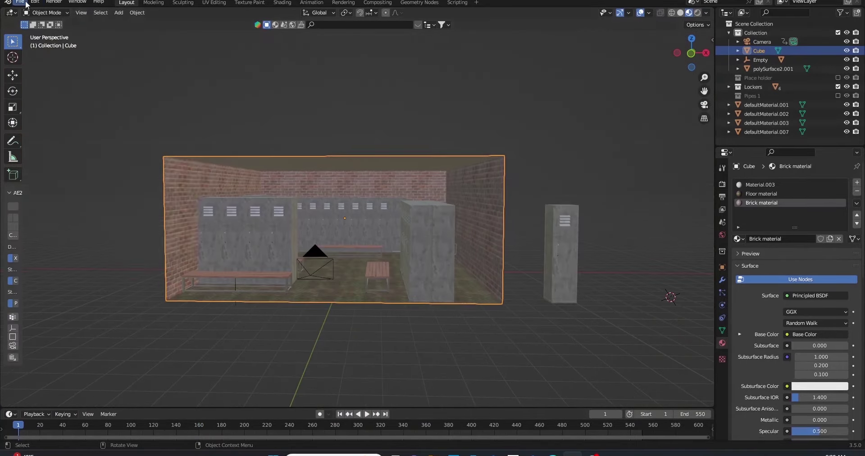
# Step: Browse the FBX and glTF importers for the industrial modular pipe set folder
pyautogui.click(26, 4)
pyautogui.click(131, 211)
pyautogui.click(568, 101)
pyautogui.write('pipes\\source\\')
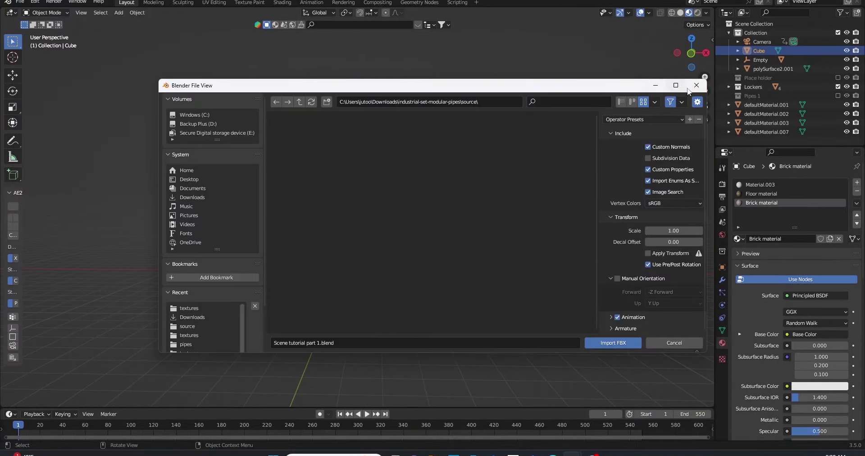
pyautogui.click(697, 85)
pyautogui.click(20, 2)
pyautogui.click(144, 226)
pyautogui.click(193, 197)
pyautogui.click(186, 344)
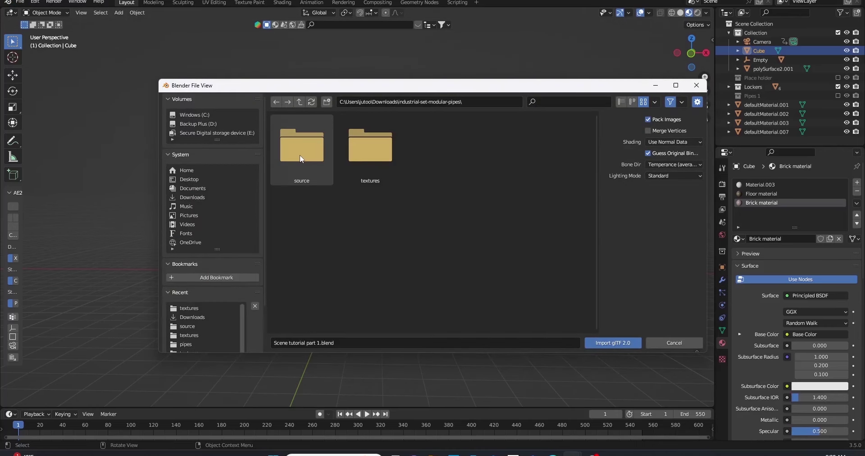
pyautogui.click(696, 86)
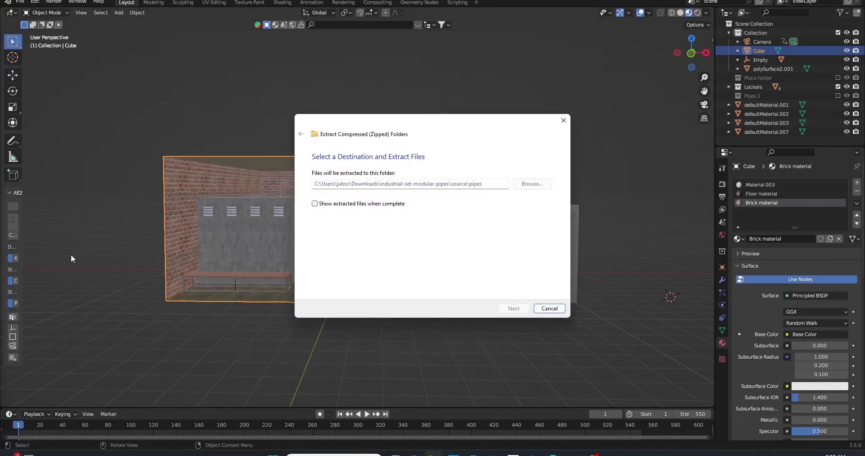
# Step: Import the modular pipe set as glTF and move it outside the room
pyautogui.click(20, 2)
pyautogui.click(122, 221)
pyautogui.doubleClick(310, 161)
pyautogui.click(620, 333)
pyautogui.press('g')
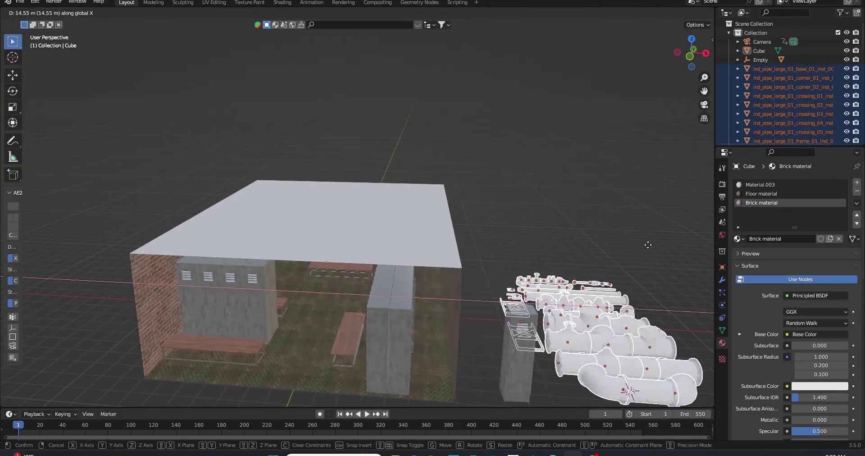
pyautogui.moveTo(517, 293); pyautogui.dragTo(613, 234, button='middle')
pyautogui.scroll(-3, 612, 233)
# Step: Put the imported pipes into a new collection named '1st groups of pipes'
pyautogui.press('m')
pyautogui.click(499, 248)
pyautogui.write('1st groups of pipes')
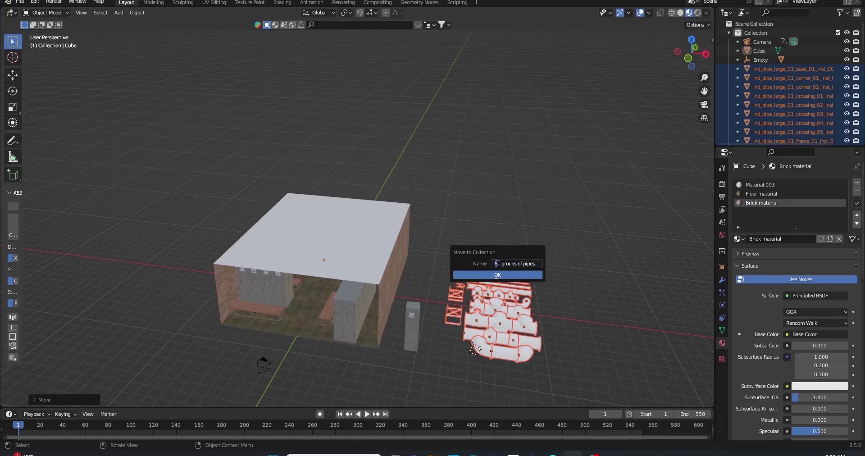
pyautogui.press('Return')
# Step: Hide the '1st groups of pipes' collection in the Outliner
pyautogui.click(838, 104)
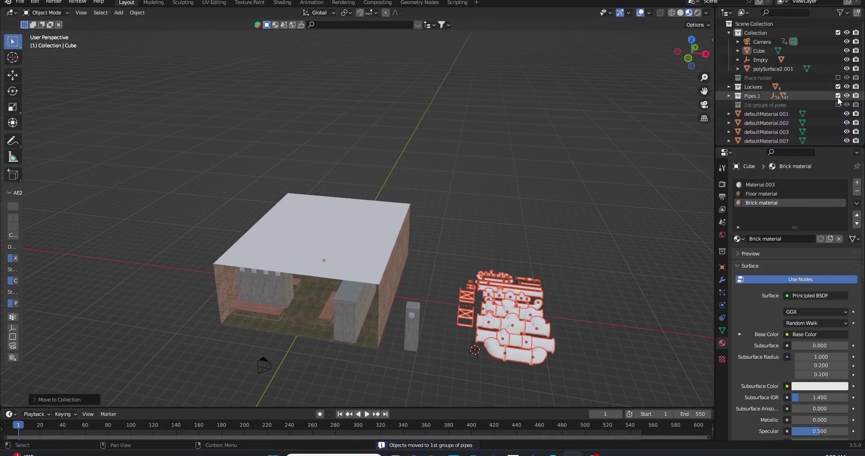
pyautogui.click(838, 105)
pyautogui.click(753, 96)
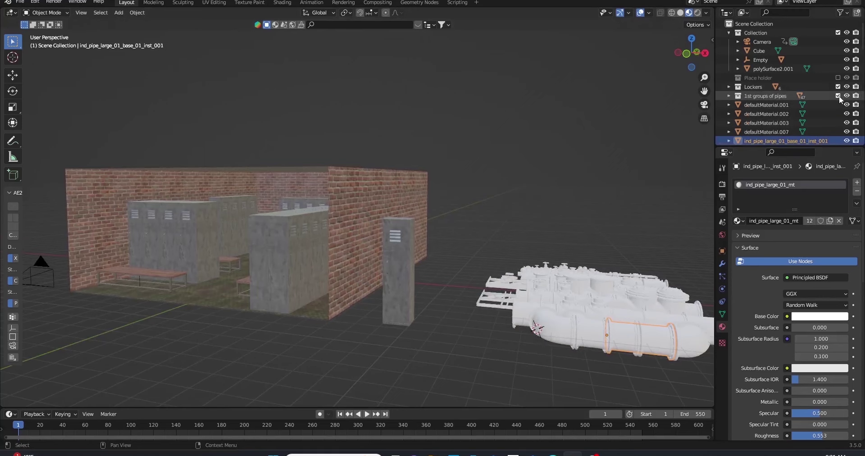
pyautogui.scroll(-1, 766, 113)
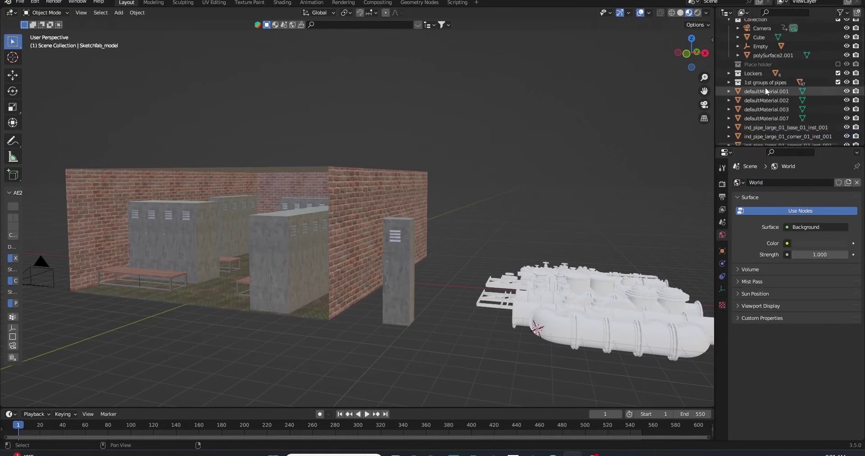
pyautogui.click(766, 109)
pyautogui.click(754, 128)
pyautogui.keyDown('shift'); pyautogui.click(751, 136); pyautogui.keyUp('shift')
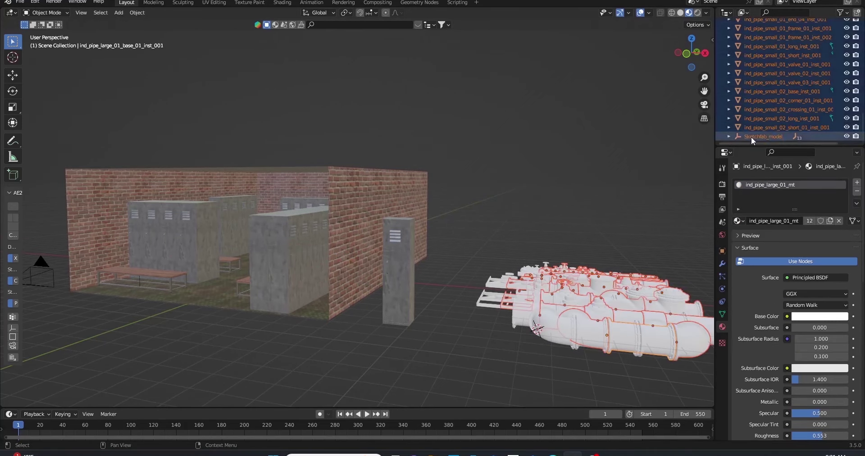
pyautogui.keyDown('alt'); pyautogui.moveTo(406, 225); pyautogui.dragTo(269, 220, button='middle'); pyautogui.keyUp('alt')
pyautogui.click(20, 2)
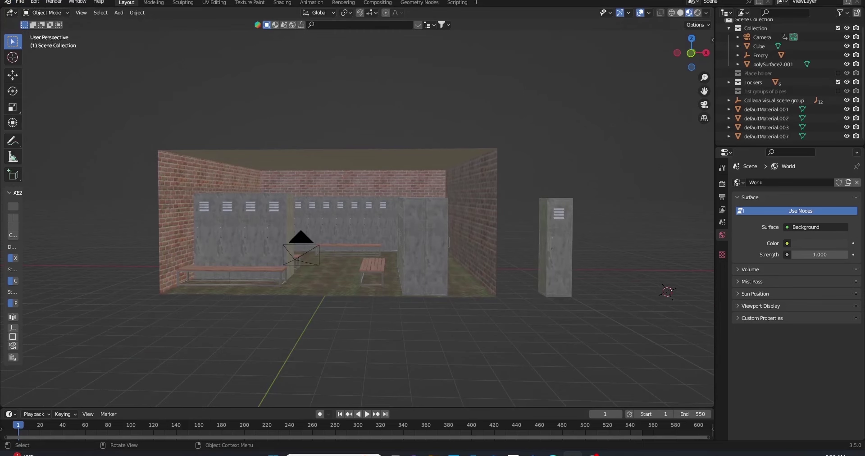
# Step: Import the pipe set FBX from the Locker Room Scene pipes folder and shift it along X
pyautogui.click(19, 1)
pyautogui.click(136, 186)
pyautogui.click(299, 102)
pyautogui.doubleClick(434, 203)
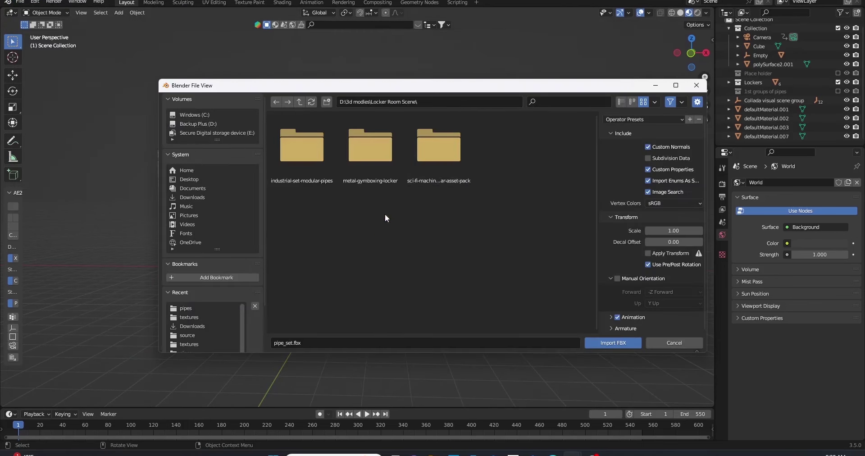
pyautogui.doubleClick(302, 146)
pyautogui.click(599, 343)
pyautogui.press('g')
pyautogui.press('x')
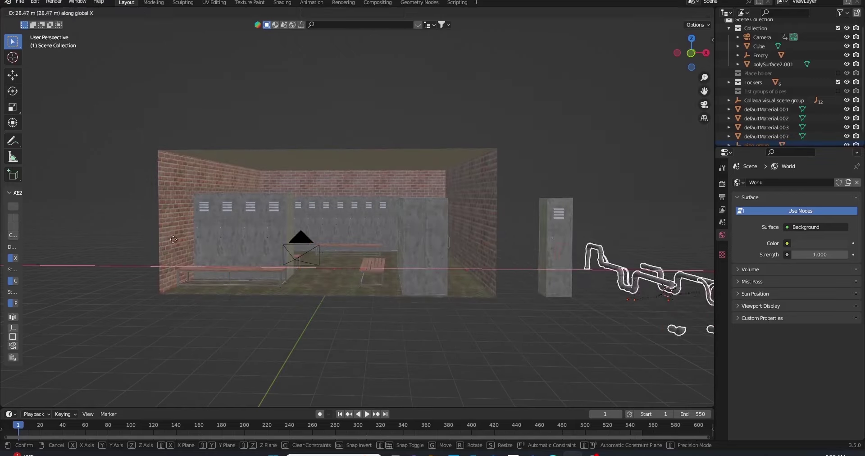
pyautogui.click(173, 240)
pyautogui.scroll(-5, 444, 256)
# Step: Clear the pipes' parent keeping placement, and set two pipes' origins to geometry
pyautogui.hotkey('alt', 'p')
pyautogui.click(402, 268)
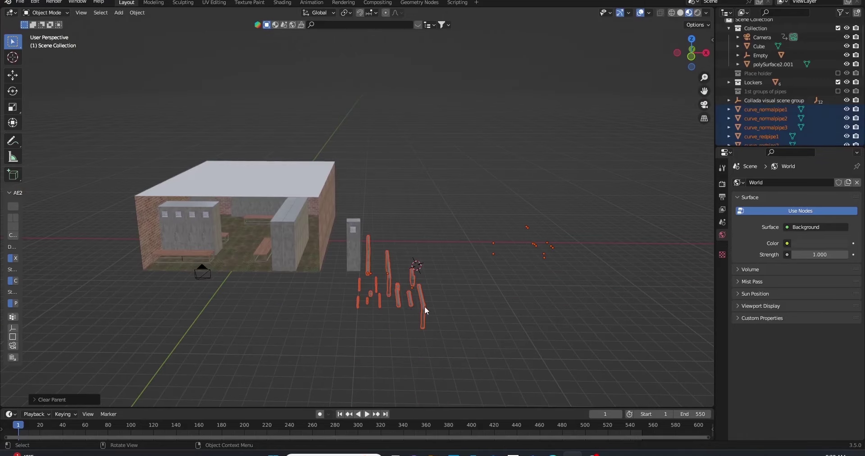
pyautogui.scroll(3, 424, 307)
pyautogui.click(137, 12)
pyautogui.click(261, 49)
pyautogui.click(496, 212)
pyautogui.scroll(4, 399, 294)
pyautogui.click(417, 249)
pyautogui.click(137, 13)
pyautogui.click(261, 42)
# Step: Snap prefab_normalpipe4 to the 3D cursor and move it along Y onto the back wall
pyautogui.moveTo(316, 135); pyautogui.dragTo(344, 242, button='middle')
pyautogui.scroll(5, 420, 185)
pyautogui.press('g')
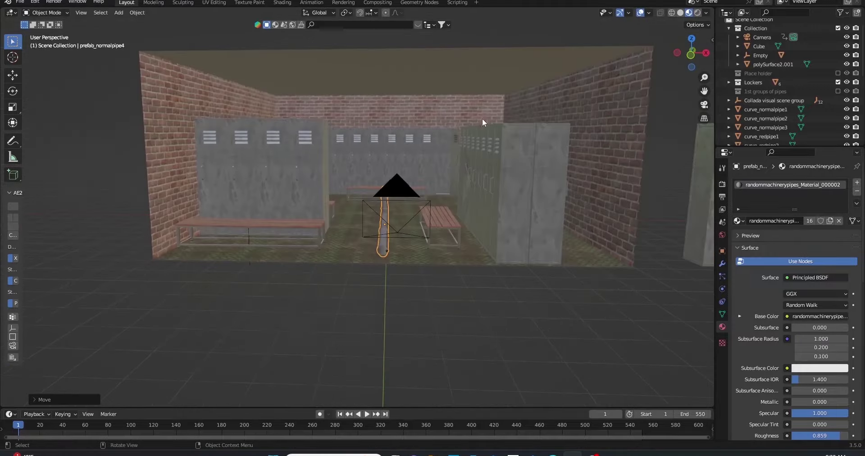
pyautogui.moveTo(457, 147); pyautogui.dragTo(471, 118, button='middle')
pyautogui.keyDown('shift'); pyautogui.rightClick(297, 121); pyautogui.keyUp('shift')
pyautogui.hotkey('shift', 's')
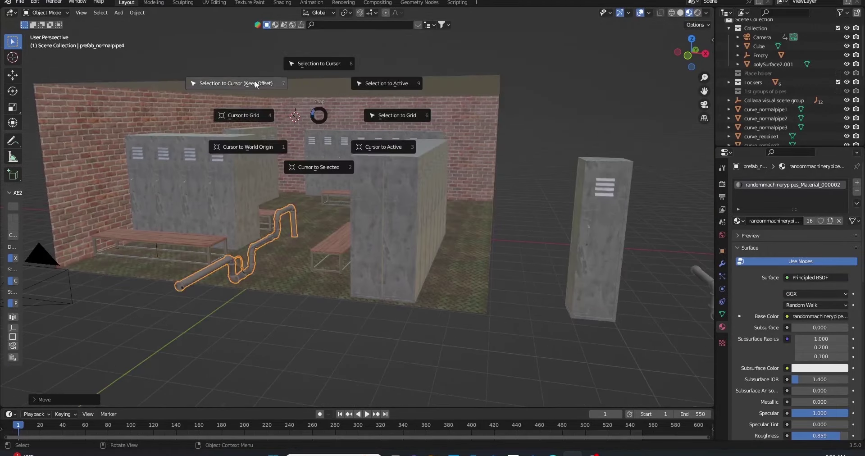
pyautogui.click(362, 118)
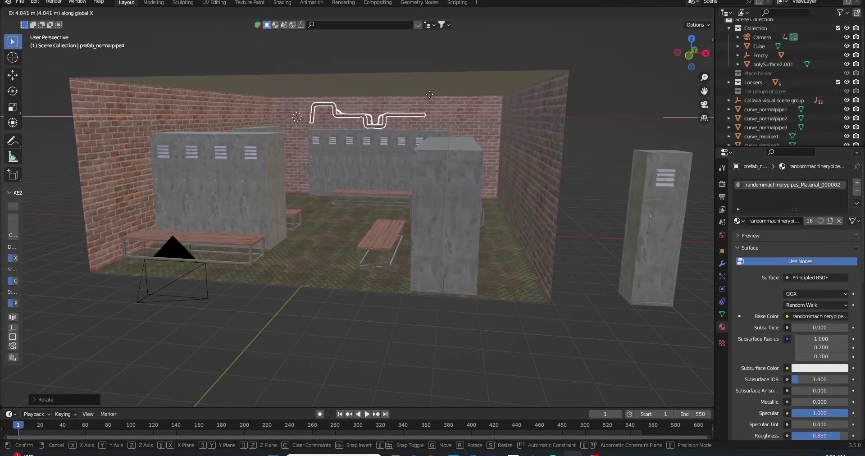
pyautogui.click(420, 97)
pyautogui.moveTo(420, 98); pyautogui.dragTo(335, 128, button='middle')
pyautogui.press('g')
pyautogui.press('y')
pyautogui.click(327, 123)
pyautogui.press('KP_0')
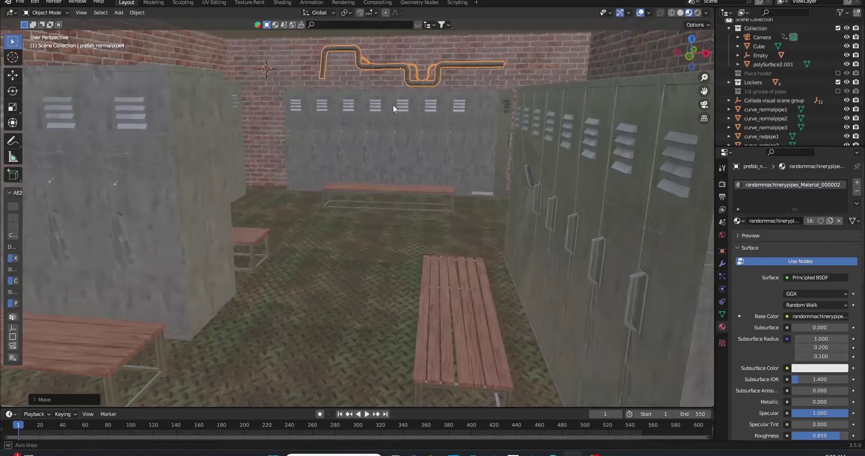
# Step: Flip the pipe 180 degrees, scale it, and start Principled Texture Setup in Shading
pyautogui.press('r')
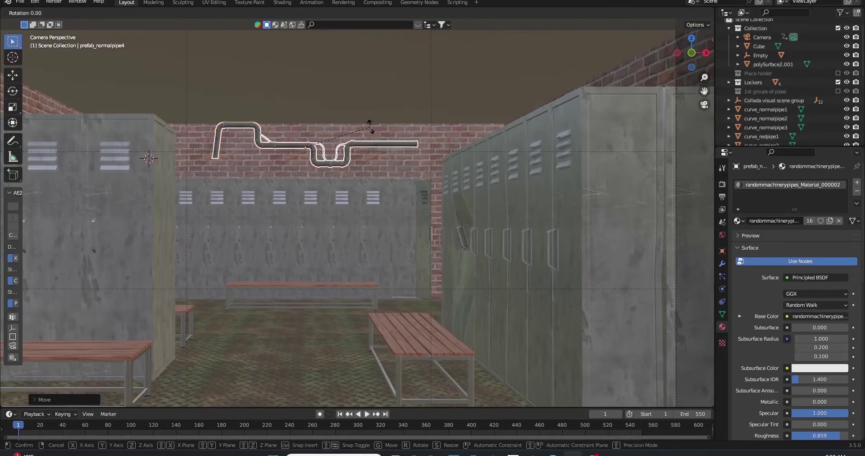
pyautogui.press('Escape')
pyautogui.write('rial_0')
pyautogui.press('Return')
pyautogui.press('s')
pyautogui.press('KP_Decimal')
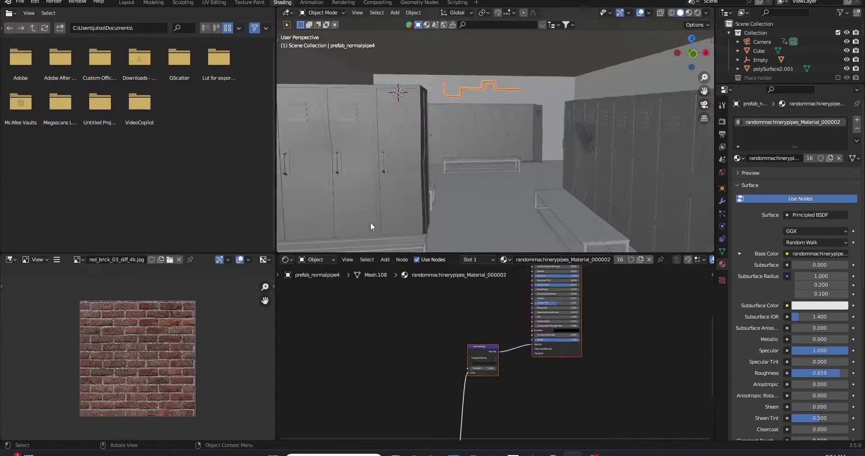
pyautogui.click(519, 298)
pyautogui.hotkey('ctrl', 'shift', 't')
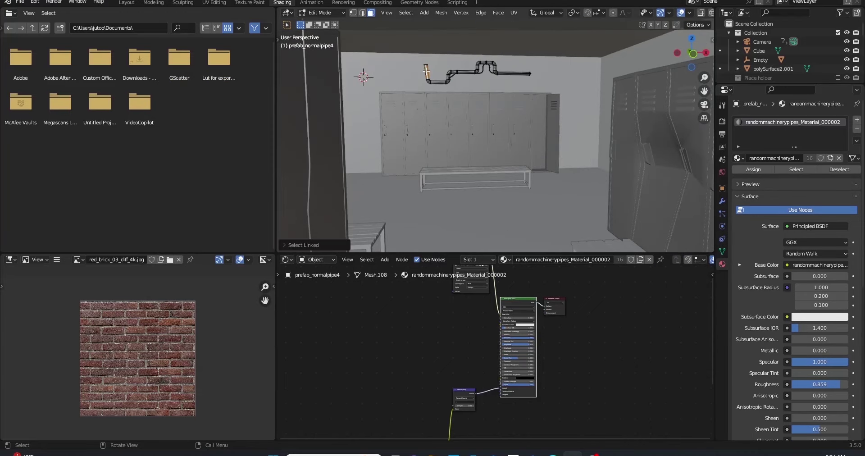
# Step: Close the texture browser and enter Edit Mode on prefab_normalpipe4
pyautogui.press('Tab')
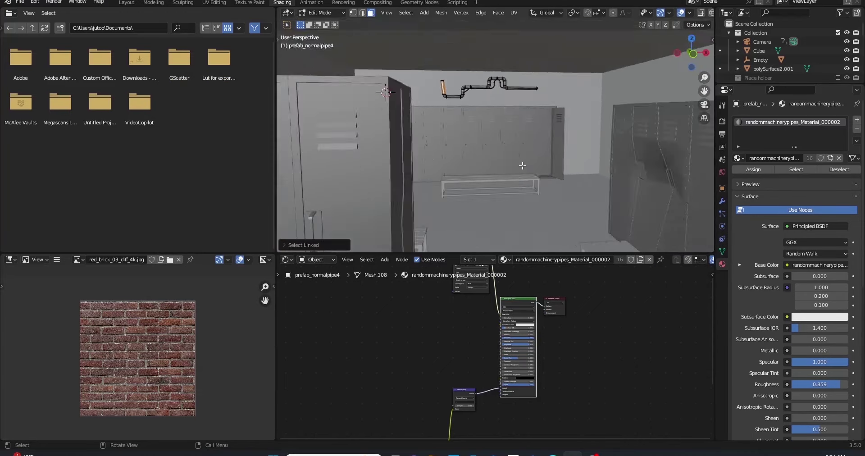
pyautogui.press('KP_Decimal')
pyautogui.moveTo(427, 72); pyautogui.dragTo(487, 156, button='middle')
pyautogui.press('g')
pyautogui.press('y')
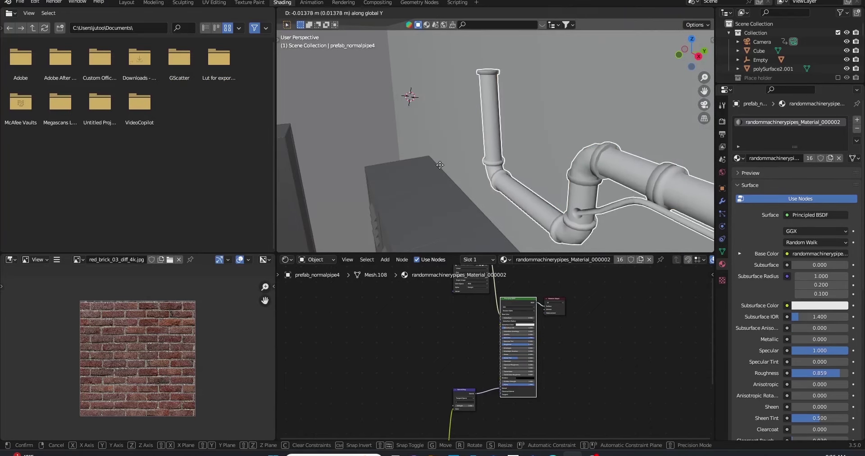
pyautogui.press('Escape')
pyautogui.press('Tab')
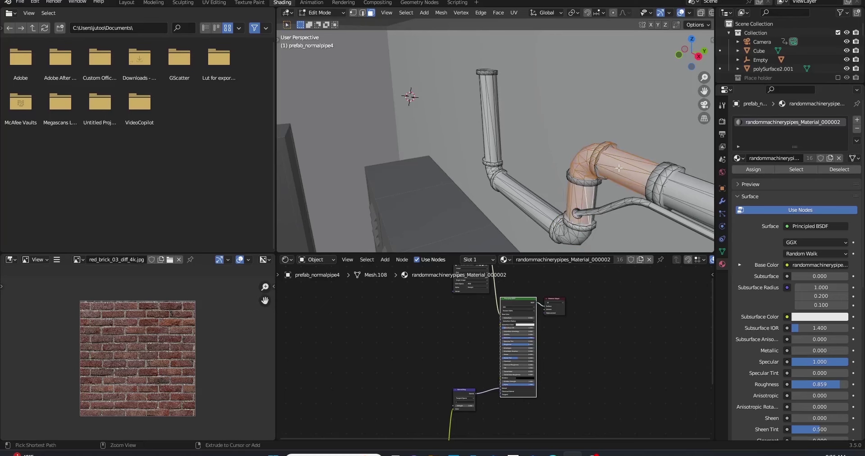
# Step: Move and rotate the pipe's top elbow section so it bends sideways
pyautogui.moveTo(592, 181); pyautogui.dragTo(451, 218, button='middle')
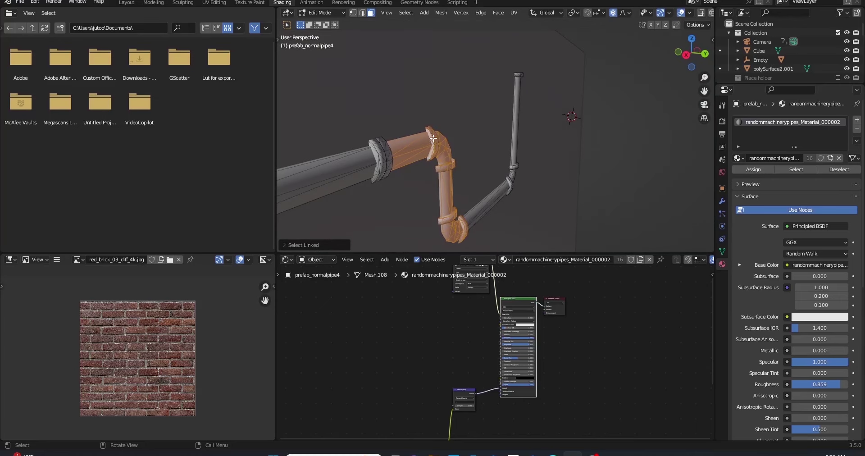
pyautogui.moveTo(433, 138); pyautogui.dragTo(488, 140, button='middle')
pyautogui.moveTo(529, 199); pyautogui.dragTo(518, 180, button='middle')
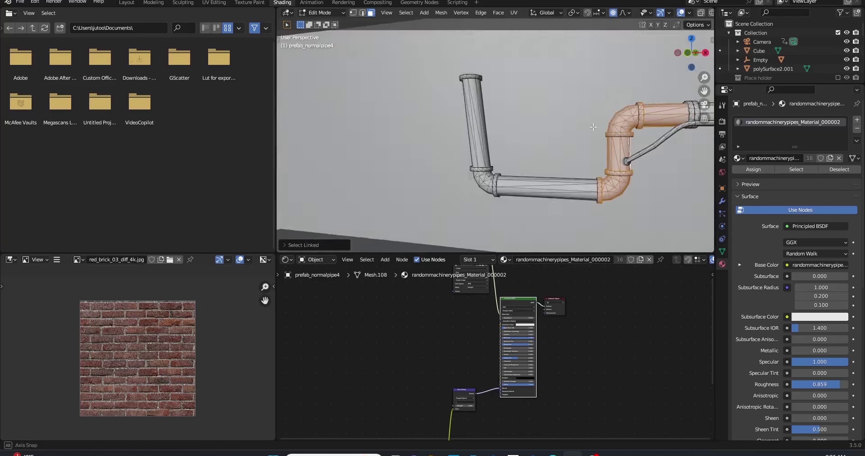
pyautogui.press('g')
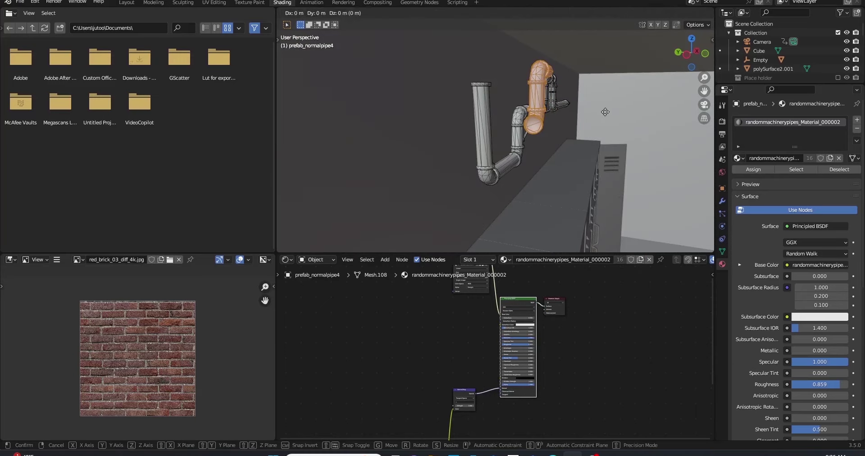
pyautogui.moveTo(563, 60); pyautogui.dragTo(550, 195, button='middle')
pyautogui.press('r')
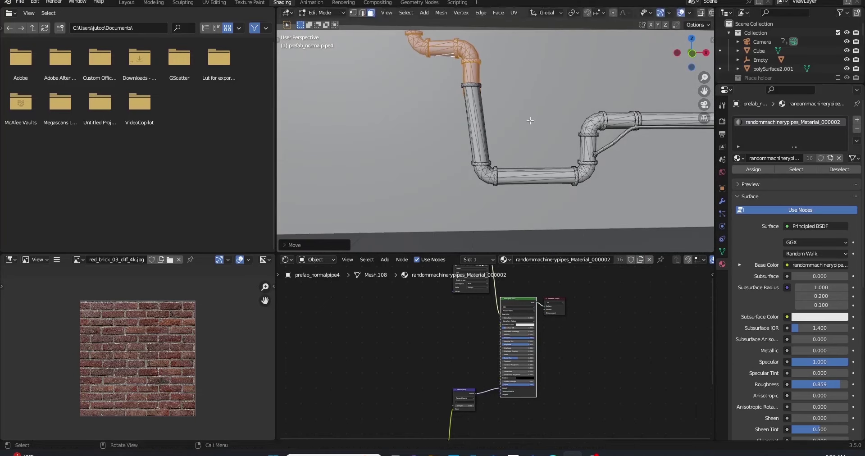
pyautogui.scroll(-3, 544, 74)
pyautogui.press('g')
pyautogui.click(461, 89)
pyautogui.scroll(3, 455, 84)
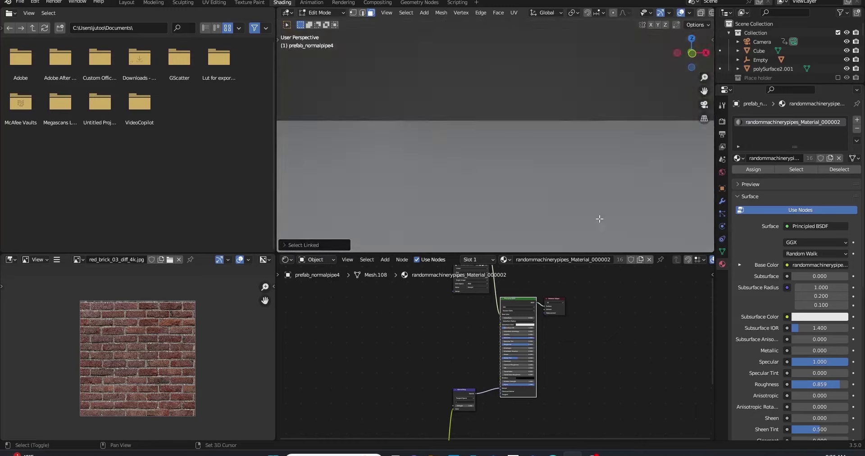
pyautogui.moveTo(518, 135)
pyautogui.mouseDown(button='middle')
pyautogui.moveTo(573, 155)
pyautogui.moveTo(655, 144)
pyautogui.moveTo(602, 129)
pyautogui.mouseUp(button='middle')
pyautogui.scroll(2, 572, 155)
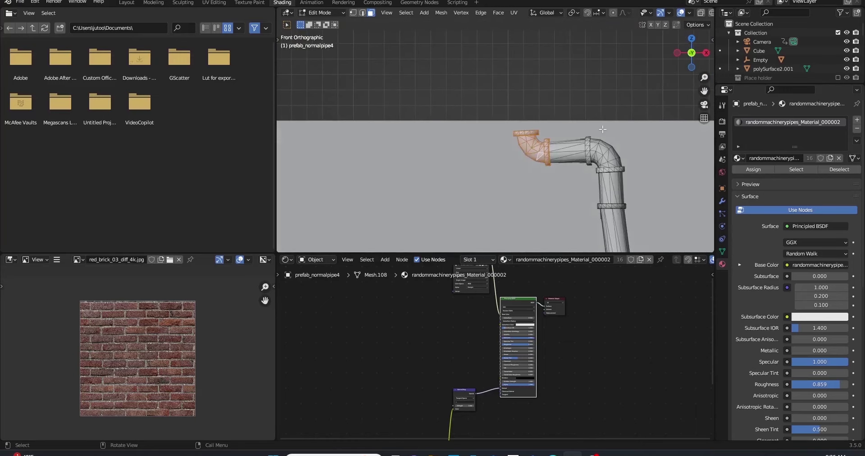
# Step: Leave Edit Mode and set prefab_normalpipe1's origin to its geometry
pyautogui.press('Tab')
pyautogui.moveTo(572, 180)
pyautogui.mouseDown(button='middle')
pyautogui.moveTo(495, 146)
pyautogui.moveTo(553, 168)
pyautogui.moveTo(508, 164)
pyautogui.mouseUp(button='middle')
pyautogui.scroll(-5, 518, 157)
pyautogui.click(557, 185)
pyautogui.click(413, 12)
pyautogui.click(515, 42)
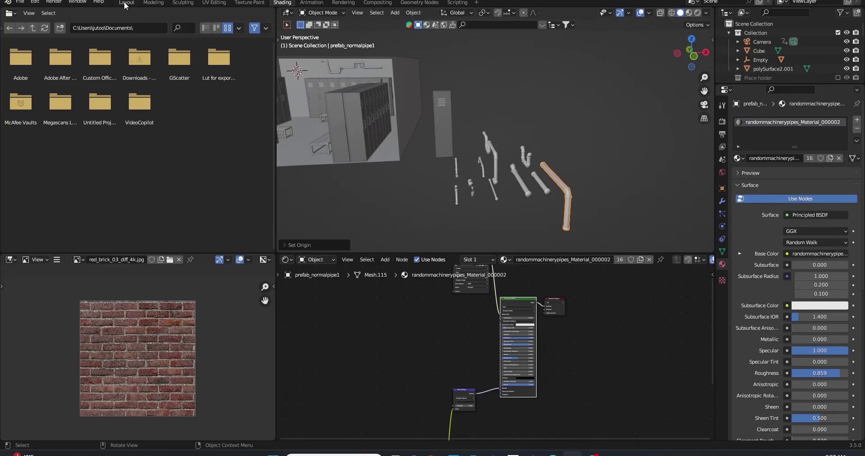
# Step: Place the L-shaped pipe copy on the brick wall near the corner
pyautogui.scroll(-8, 544, 248)
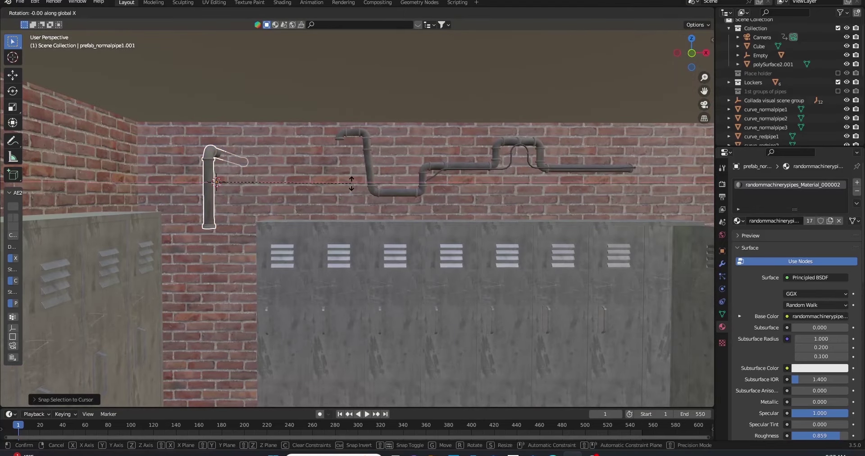
pyautogui.click(352, 171)
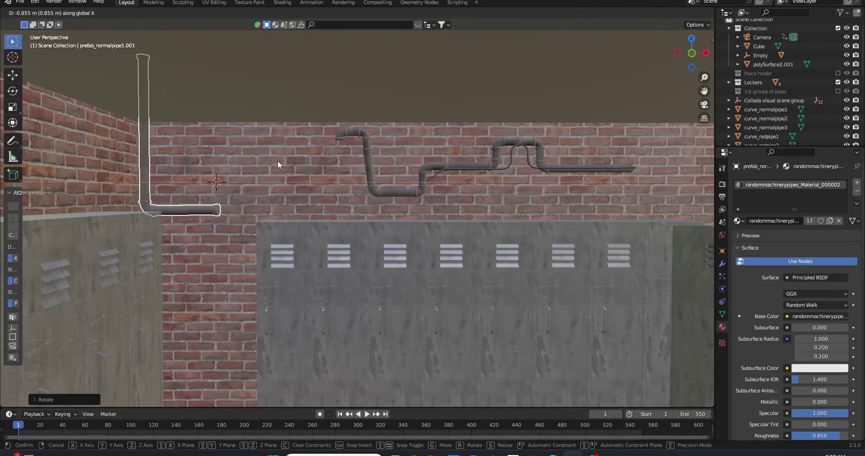
pyautogui.moveTo(352, 172); pyautogui.dragTo(299, 170, button='middle')
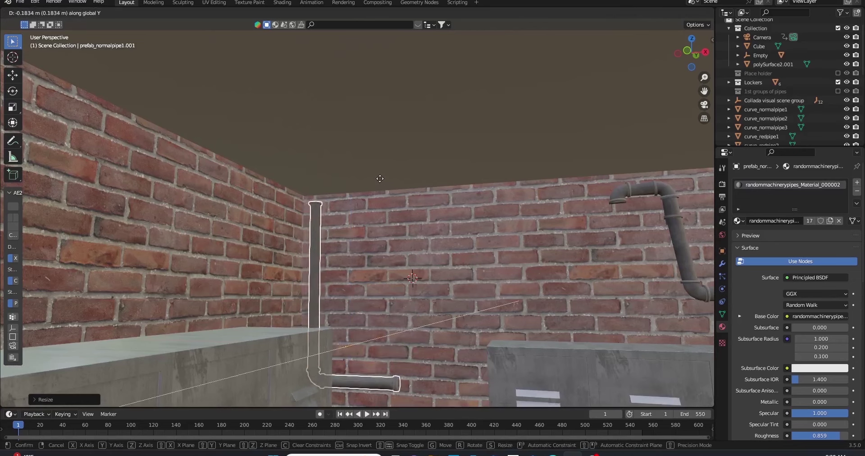
pyautogui.click(366, 164)
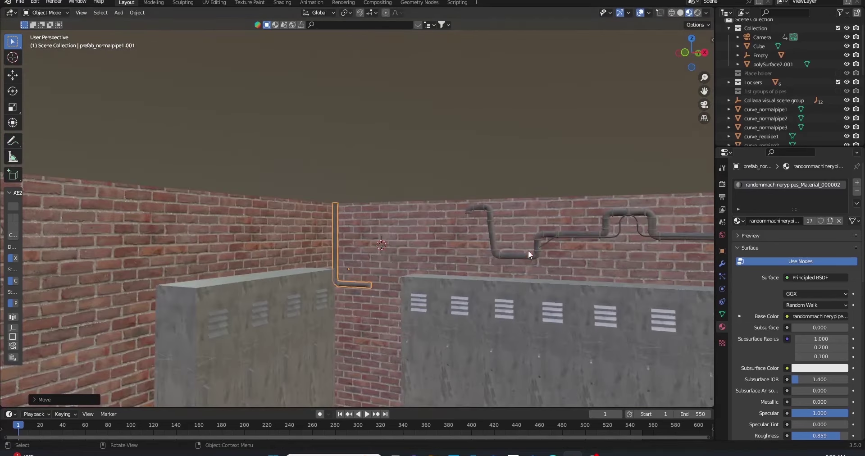
# Step: Set the U-shaped pipe copy's origin to geometry, place it on the wall, rotate 180°
pyautogui.keyDown('shift'); pyautogui.click(529, 254); pyautogui.keyUp('shift')
pyautogui.moveTo(529, 255); pyautogui.dragTo(484, 240, button='middle')
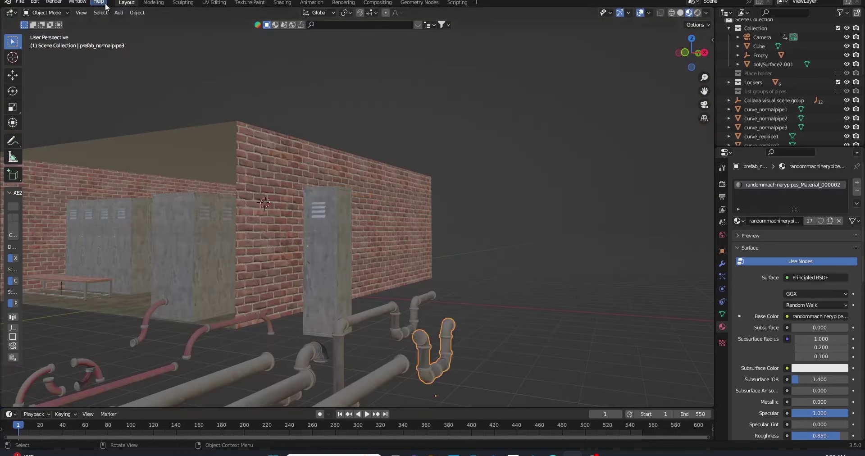
pyautogui.click(138, 12)
pyautogui.click(154, 36)
pyautogui.moveTo(586, 306); pyautogui.dragTo(634, 326, button='middle')
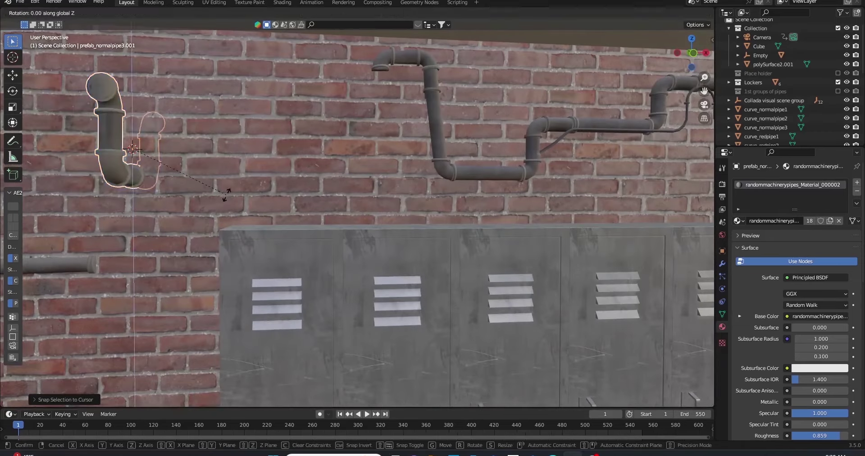
pyautogui.click(270, 244)
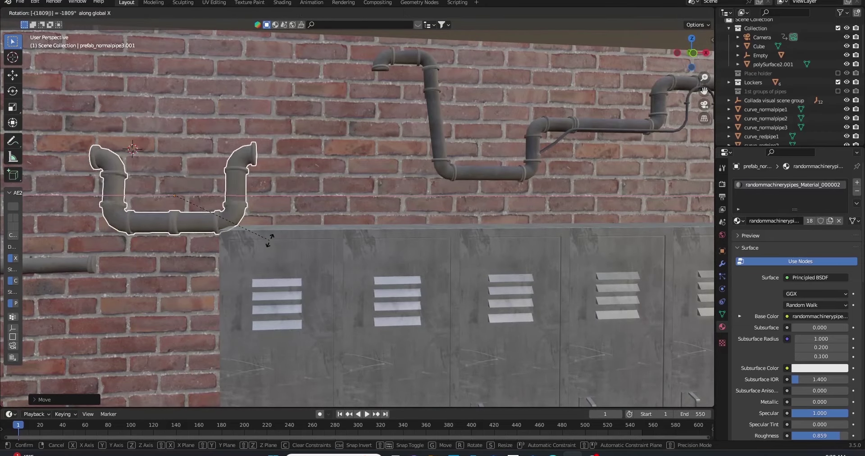
pyautogui.write('180')
pyautogui.press('Return')
# Step: Select the straight pipe piece among the spare pipes
pyautogui.moveTo(270, 240)
pyautogui.mouseDown(button='middle')
pyautogui.moveTo(332, 234)
pyautogui.moveTo(126, 282)
pyautogui.moveTo(315, 117)
pyautogui.moveTo(435, 232)
pyautogui.moveTo(252, 193)
pyautogui.moveTo(528, 284)
pyautogui.moveTo(348, 296)
pyautogui.mouseUp(button='middle')
pyautogui.click(473, 348)
pyautogui.click(137, 12)
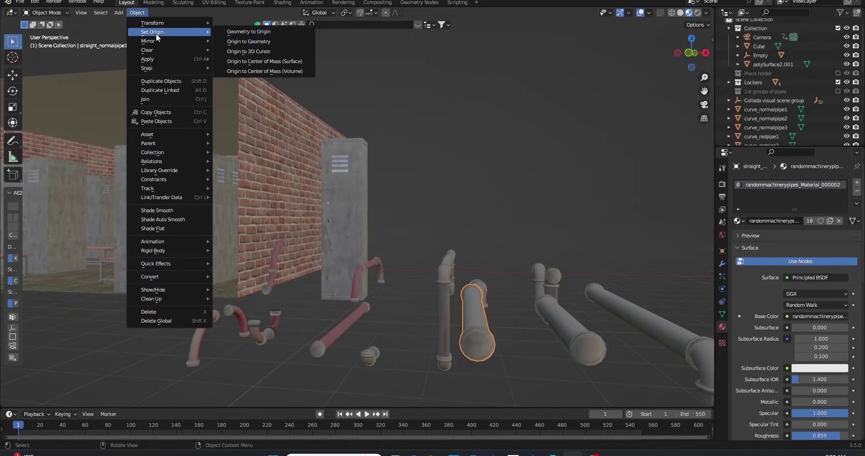
# Step: Set the straight pipe's origin to geometry and adjust its size and thickness
pyautogui.click(155, 35)
pyautogui.moveTo(430, 243); pyautogui.dragTo(683, 317, button='middle')
pyautogui.click(137, 12)
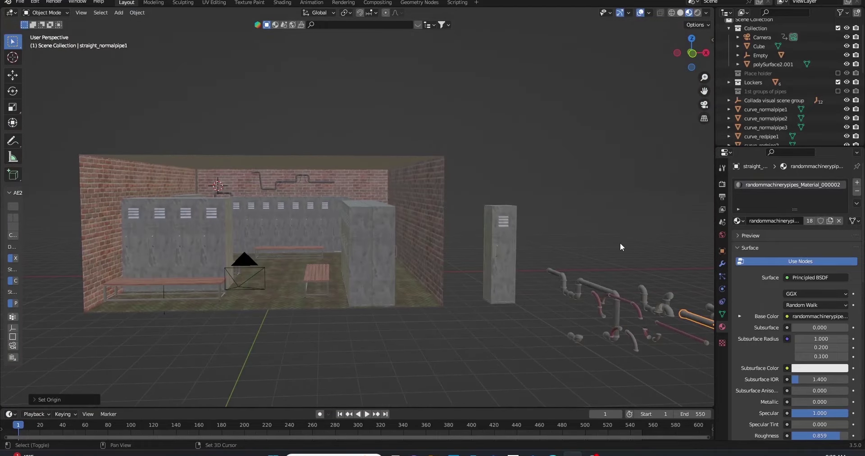
pyautogui.scroll(5, 317, 184)
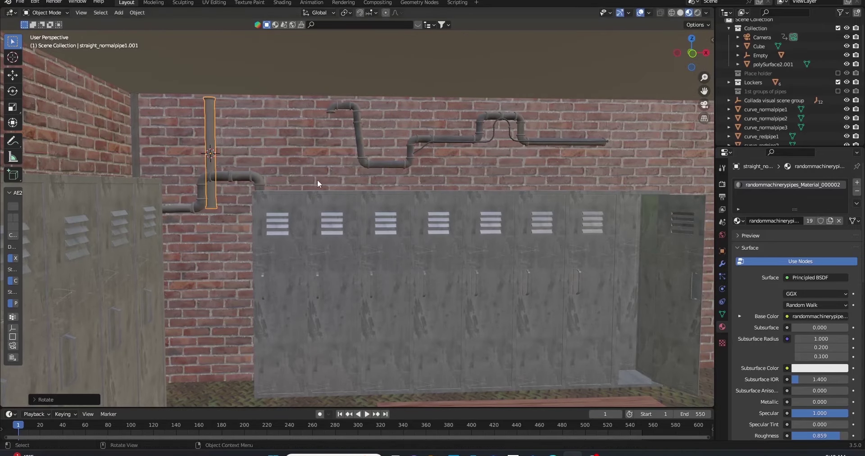
pyautogui.click(436, 101)
pyautogui.press('Tab')
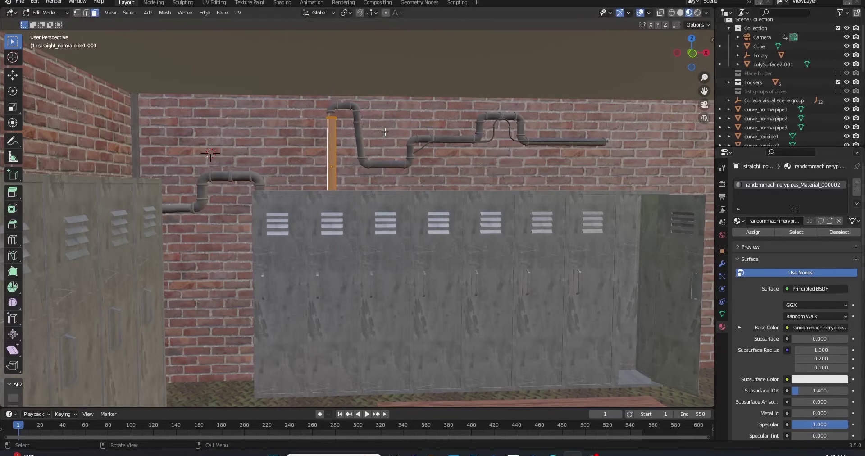
pyautogui.click(379, 198)
pyautogui.press('Tab')
pyautogui.click(375, 187)
# Step: Preview the scene through the camera by playing the animation
pyautogui.click(261, 197)
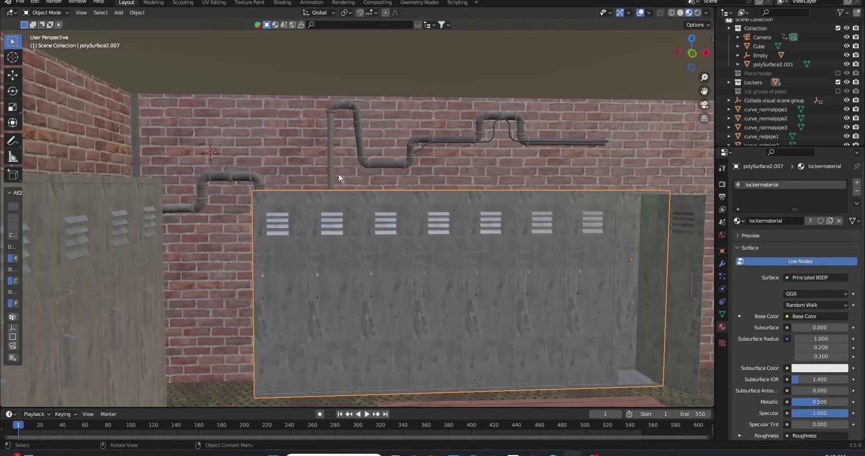
pyautogui.press('KP_0')
pyautogui.press('space')
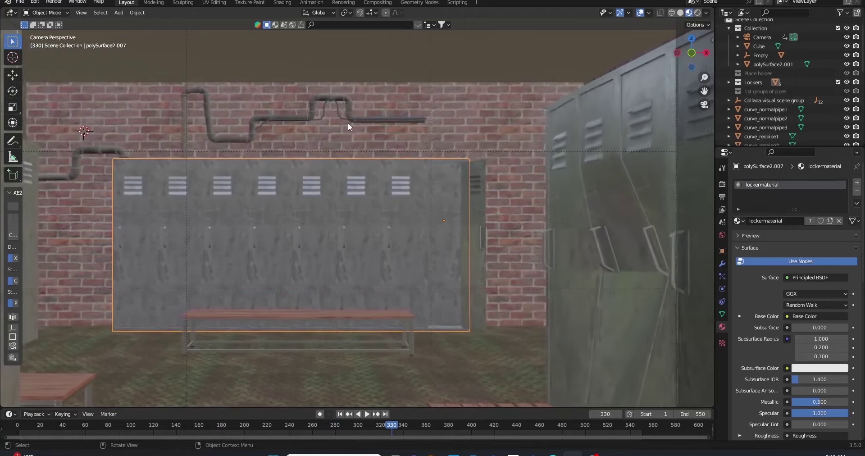
pyautogui.press('space')
# Step: Move the long pipe right along the upper back brick wall and zoom out
pyautogui.scroll(2, 479, 262)
pyautogui.scroll(1, 498, 253)
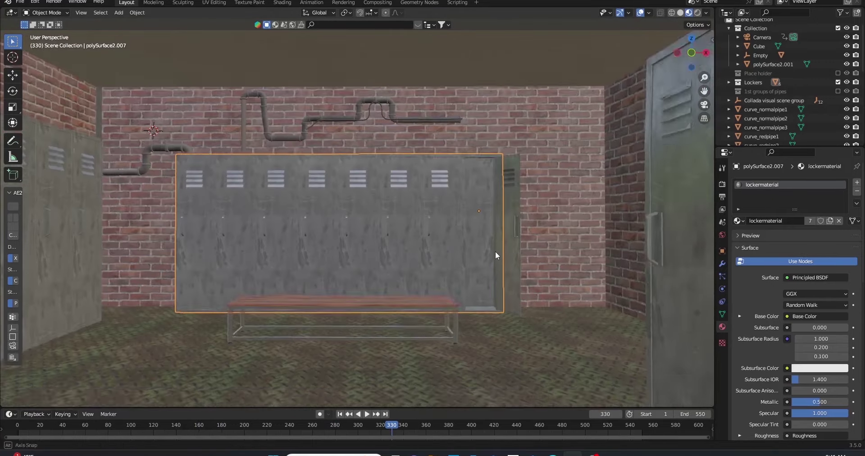
pyautogui.click(428, 130)
pyautogui.click(630, 87)
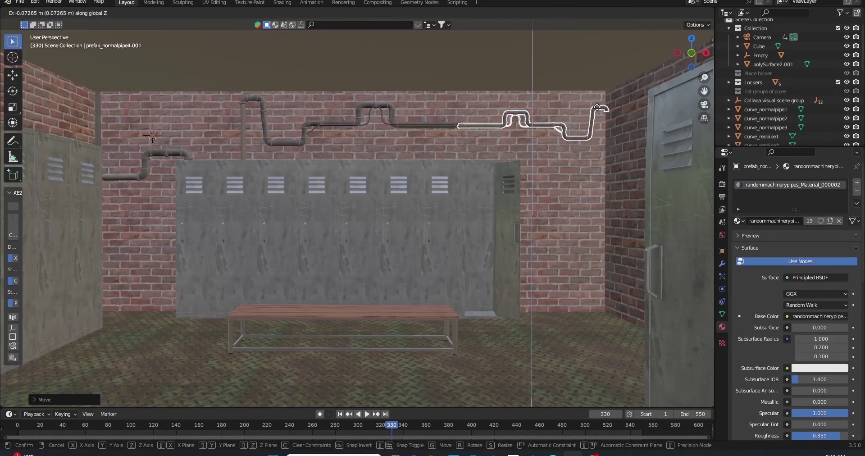
pyautogui.click(597, 107)
pyautogui.scroll(-5, 560, 135)
pyautogui.scroll(-4, 630, 207)
pyautogui.scroll(-1, 739, 97)
pyautogui.click(783, 82)
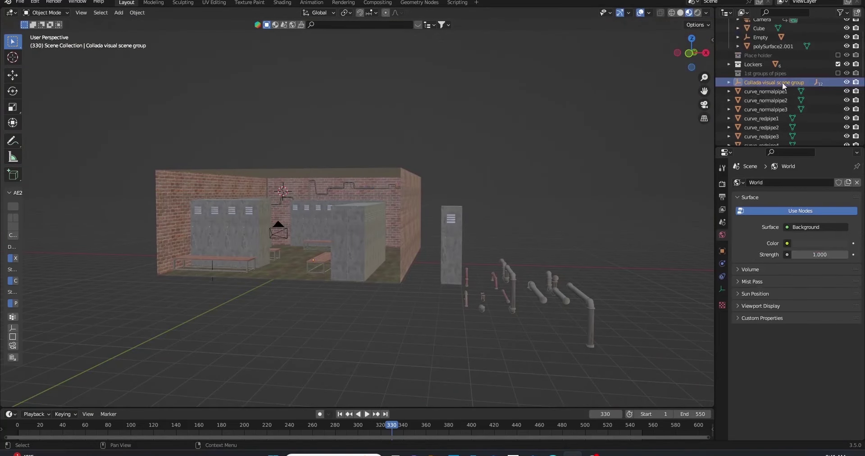
# Step: Expand the Collada visual scene group in the Outliner to inspect Bench_Low's parts
pyautogui.click(754, 90)
pyautogui.click(738, 91)
pyautogui.click(753, 100)
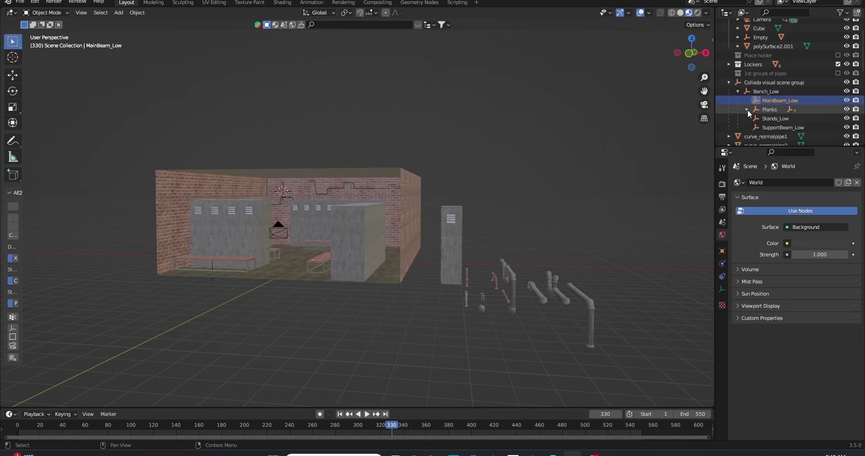
pyautogui.click(729, 82)
pyautogui.click(752, 83)
pyautogui.scroll(-4, 453, 147)
pyautogui.scroll(5, 396, 175)
pyautogui.moveTo(396, 175); pyautogui.dragTo(372, 196, button='middle')
pyautogui.scroll(6, 372, 198)
# Step: Select the wall pipes including prefab_normalpipe4.001 and move them into a new collection
pyautogui.click(761, 91)
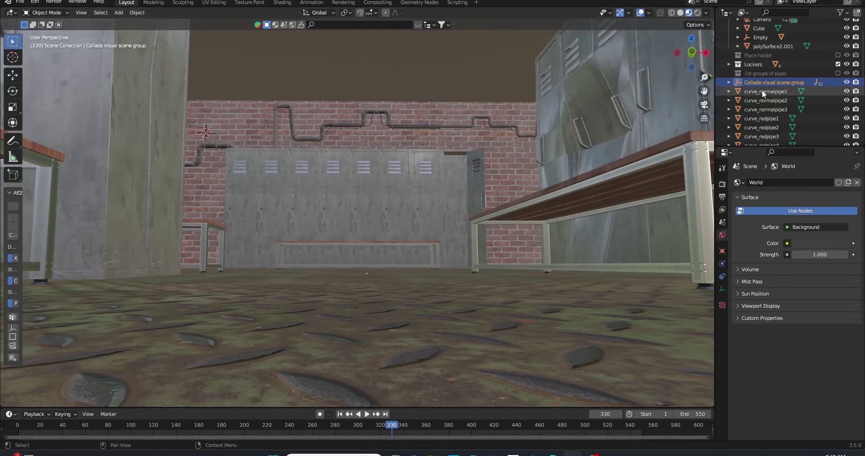
pyautogui.scroll(-5, 761, 118)
pyautogui.scroll(-8, 707, 120)
pyautogui.scroll(1, 762, 68)
pyautogui.click(761, 50)
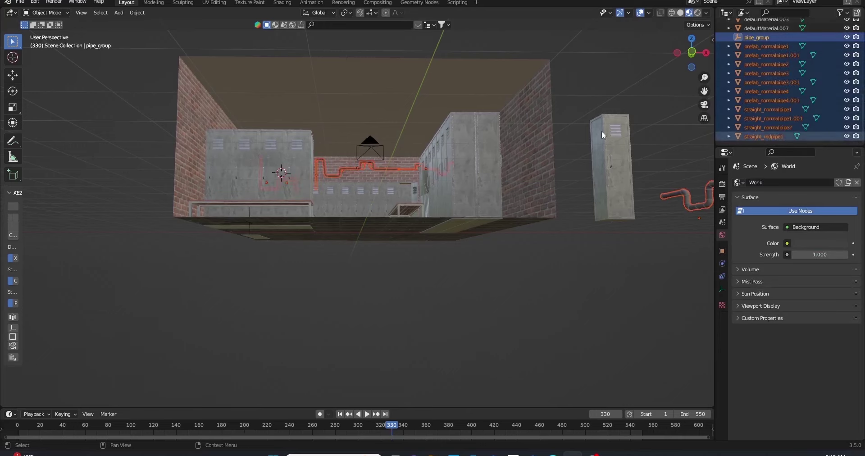
pyautogui.scroll(-3, 568, 140)
pyautogui.rightClick(569, 139)
pyautogui.click(569, 139)
pyautogui.moveTo(395, 177); pyautogui.dragTo(397, 162, button='middle')
pyautogui.click(772, 101)
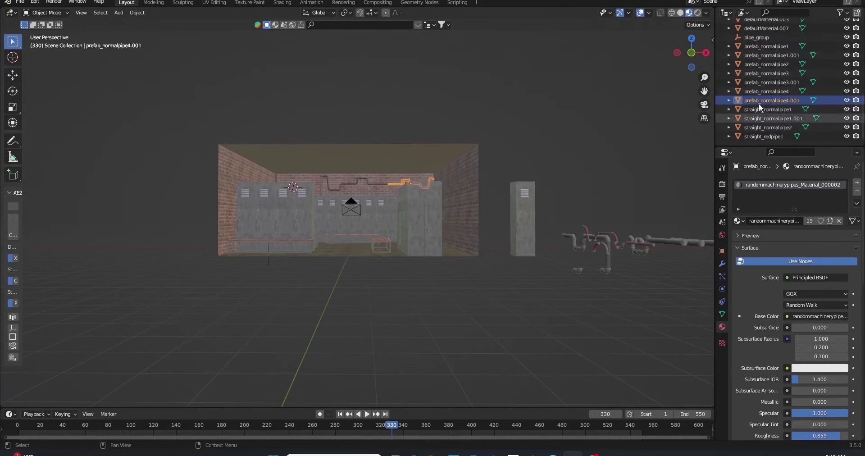
pyautogui.hotkey('ctrl', 'z')
pyautogui.write('Pies group 2')
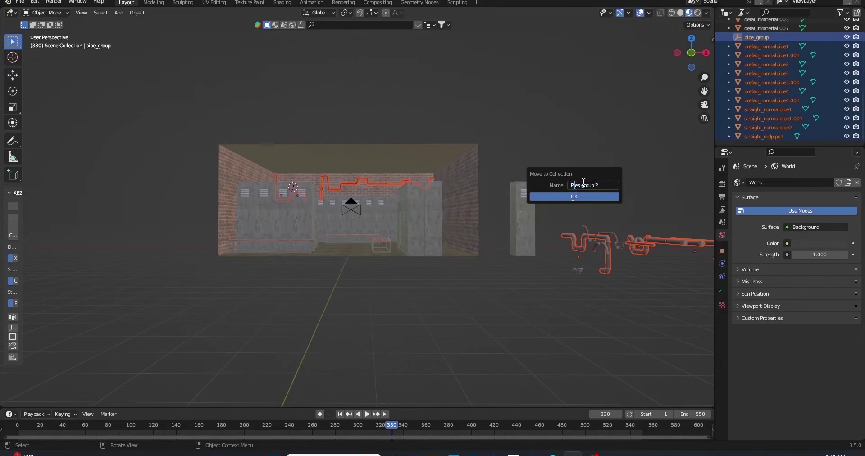
pyautogui.press('Return')
# Step: Re-include Pipes group 2 in the scene
pyautogui.scroll(5, 399, 205)
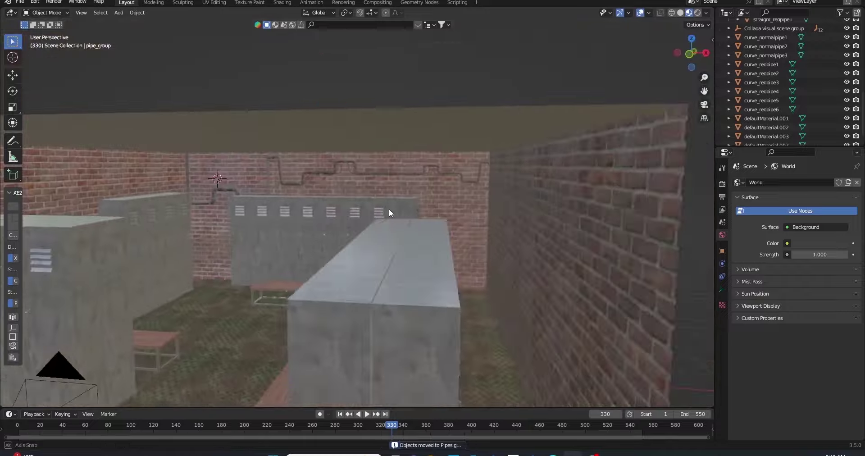
pyautogui.scroll(-5, 396, 210)
pyautogui.moveTo(540, 281); pyautogui.dragTo(431, 189, button='middle')
pyautogui.scroll(-3, 577, 234)
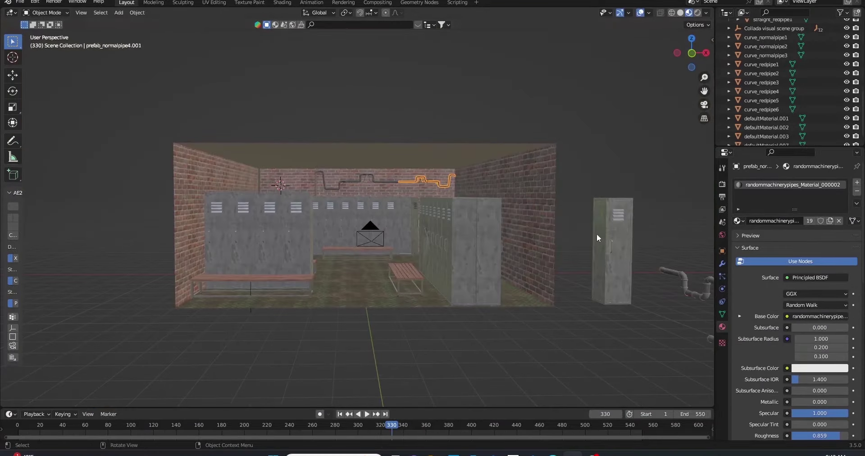
pyautogui.scroll(3, 743, 73)
pyautogui.click(839, 55)
pyautogui.click(839, 54)
# Step: Move the back-wall and vertical left pipes into a new collection, Scene Pipes Group 2
pyautogui.keyDown('shift'); pyautogui.click(388, 182); pyautogui.keyUp('shift')
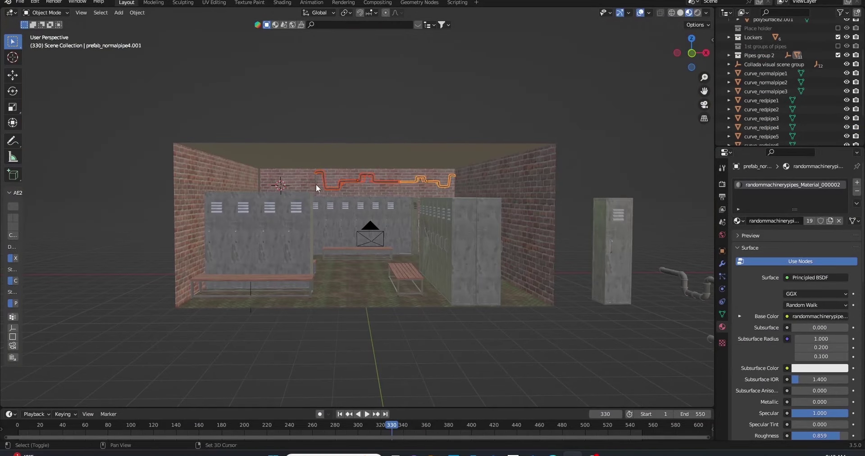
pyautogui.click(260, 182)
pyautogui.press('m')
pyautogui.click(426, 185)
pyautogui.write('Scene P')
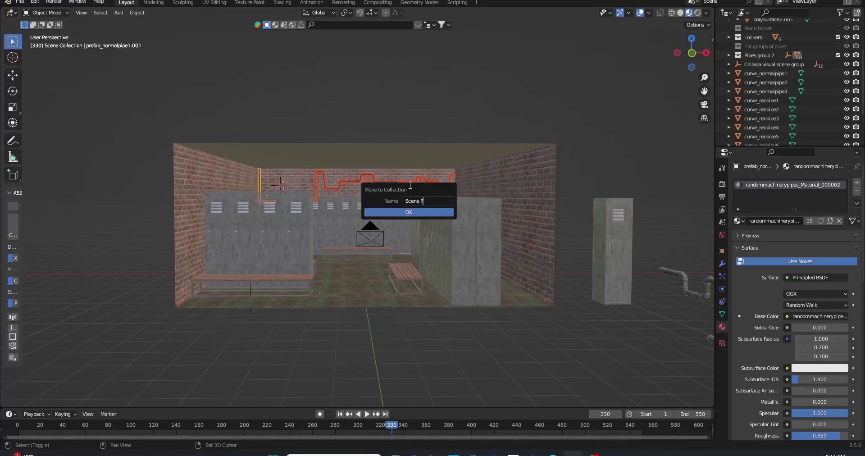
# Step: Move curve_normalpipe1 through curve_redpipe6 into Pipes group 2 and exclude it to hide them
pyautogui.click(765, 111)
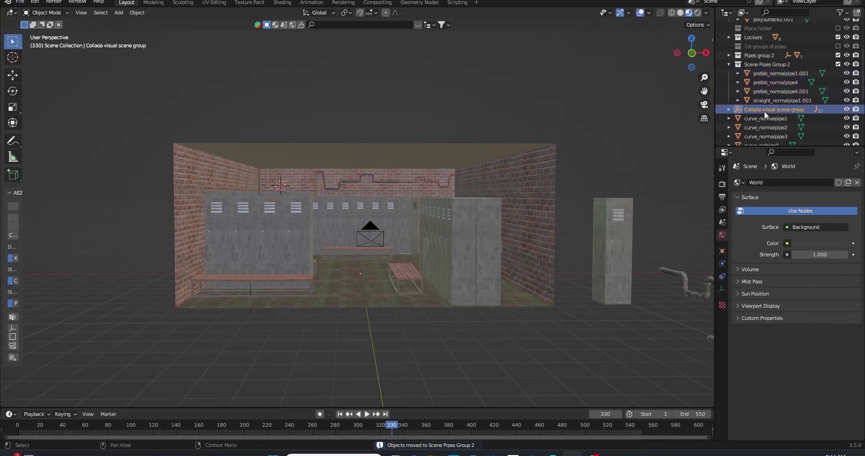
pyautogui.scroll(-5, 764, 111)
pyautogui.scroll(-4, 705, 164)
pyautogui.click(766, 28)
pyautogui.keyDown('shift'); pyautogui.click(760, 100); pyautogui.keyUp('shift')
pyautogui.scroll(5, 722, 45)
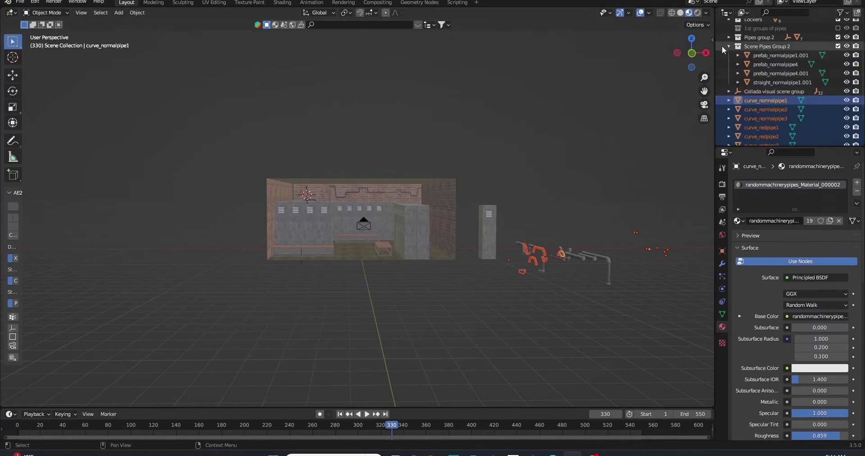
pyautogui.click(572, 208)
pyautogui.click(838, 82)
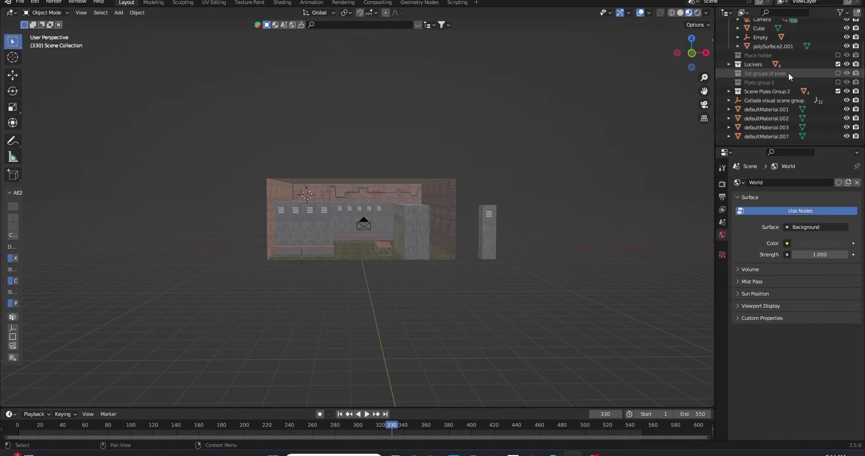
# Step: Swing the view to the imported pipe kit and select the long thin pipe
pyautogui.moveTo(611, 263); pyautogui.dragTo(516, 277, button='middle')
pyautogui.scroll(5, 516, 277)
pyautogui.click(451, 264)
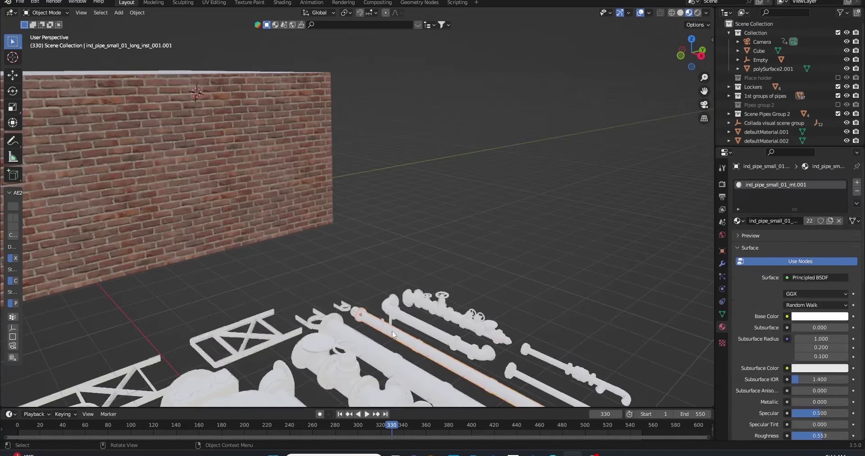
# Step: Duplicate the long pipe, rotate it 90° upright and place it beside the left lockers
pyautogui.scroll(-8, 500, 311)
pyautogui.hotkey('shift', 'd')
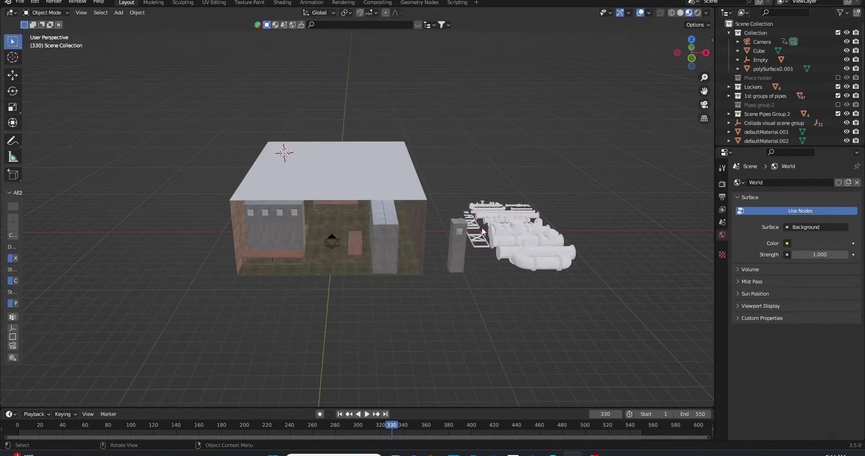
pyautogui.click(374, 216)
pyautogui.scroll(4, 374, 213)
pyautogui.press('KP_0')
pyautogui.press('r')
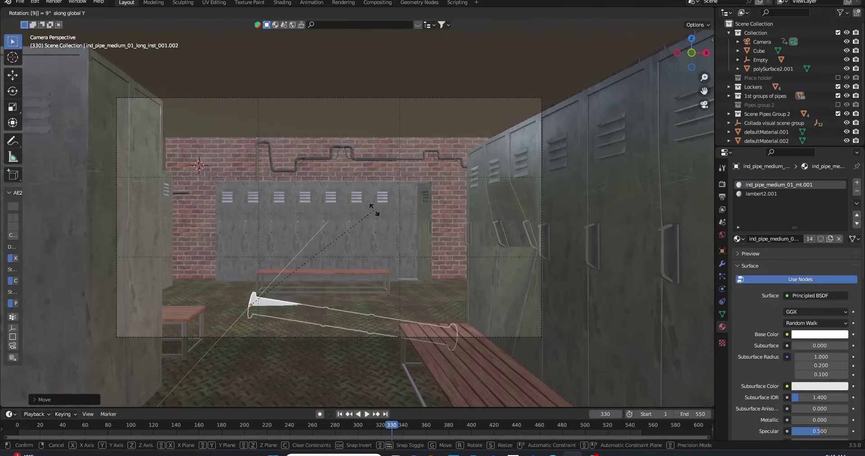
pyautogui.write('90')
pyautogui.press('Return')
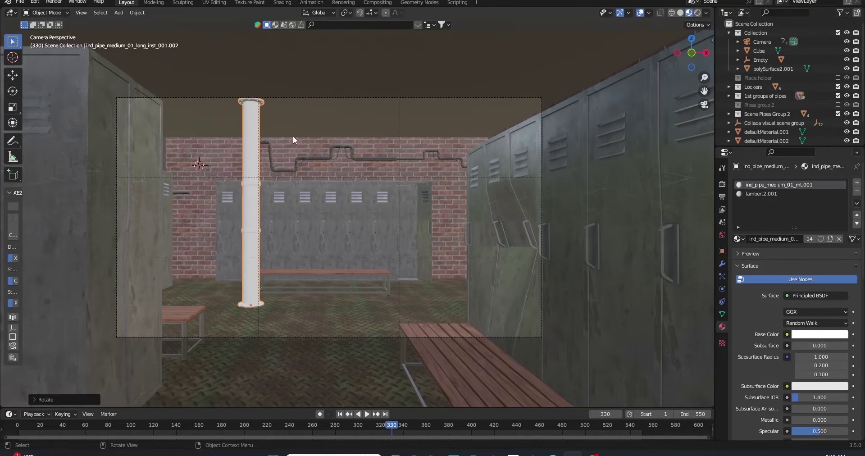
pyautogui.press('g')
pyautogui.click(247, 161)
pyautogui.moveTo(247, 161); pyautogui.dragTo(225, 239, button='middle')
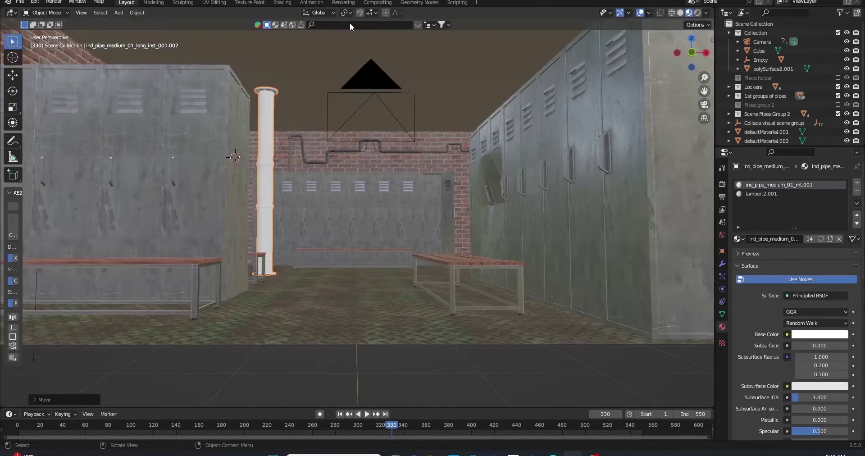
# Step: Load all pipe texture images into the Principled BSDF via Principled Texture Setup
pyautogui.click(282, 2)
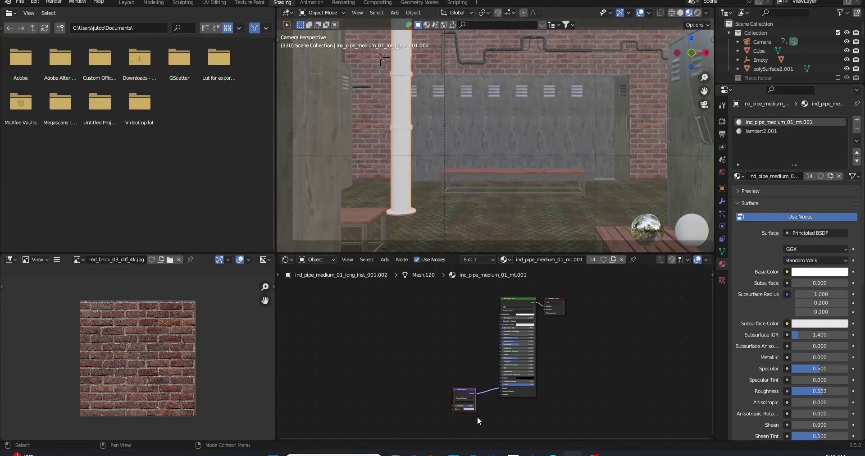
pyautogui.click(510, 301)
pyautogui.hotkey('ctrl', 'shift', 't')
pyautogui.doubleClick(371, 145)
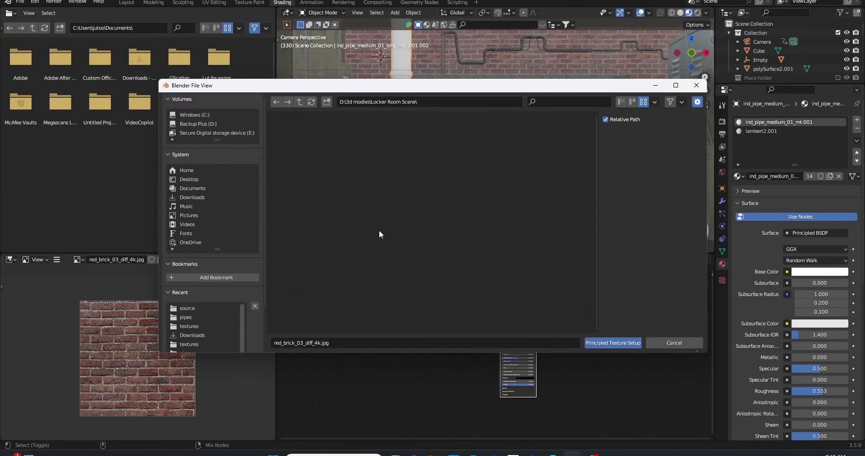
pyautogui.doubleClick(371, 149)
pyautogui.press('a')
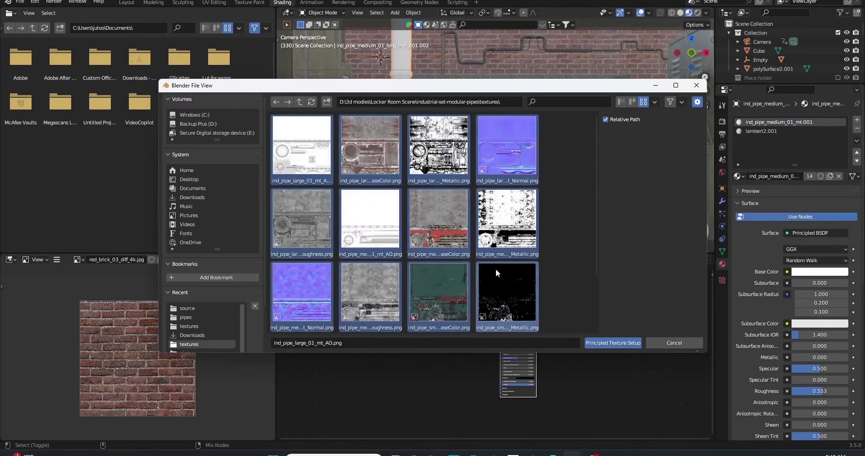
pyautogui.click(604, 343)
pyautogui.scroll(-5, 408, 87)
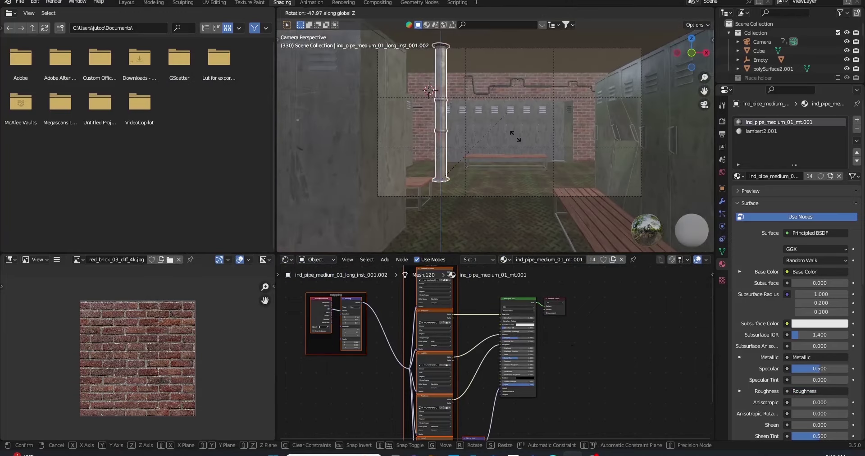
pyautogui.click(450, 114)
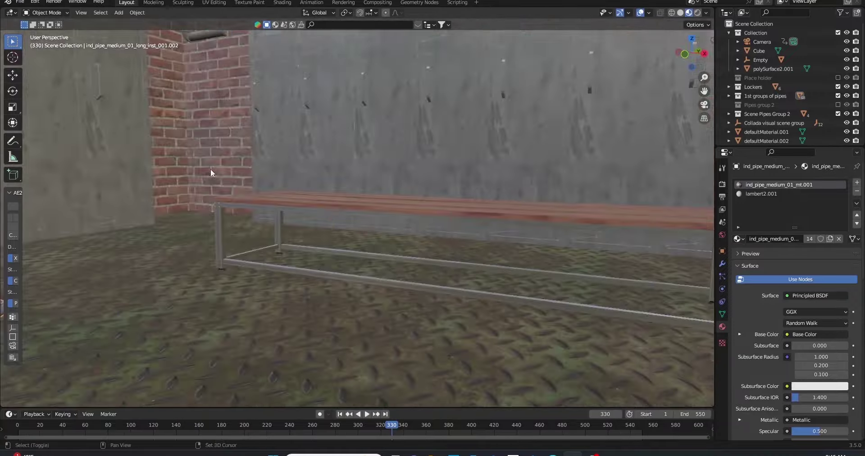
# Step: Place the pipe copy at the back right and select the vertical pipe by the wall
pyautogui.moveTo(210, 168); pyautogui.dragTo(518, 112, button='middle')
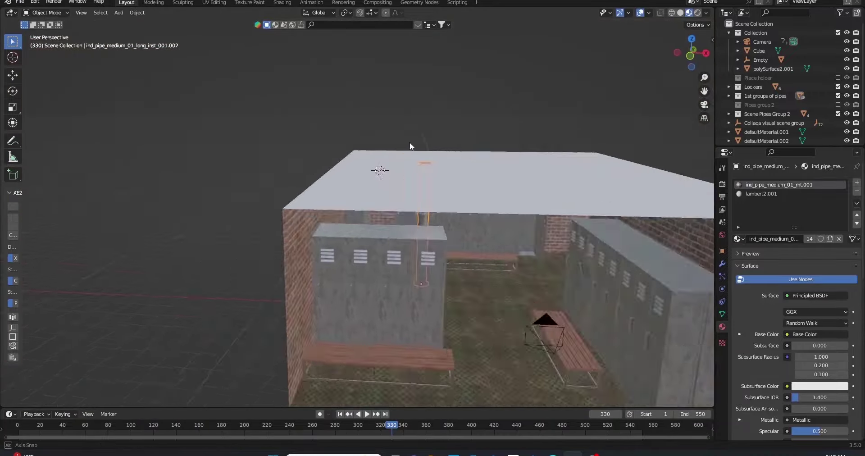
pyautogui.moveTo(518, 114); pyautogui.dragTo(409, 148, button='middle')
pyautogui.press('g')
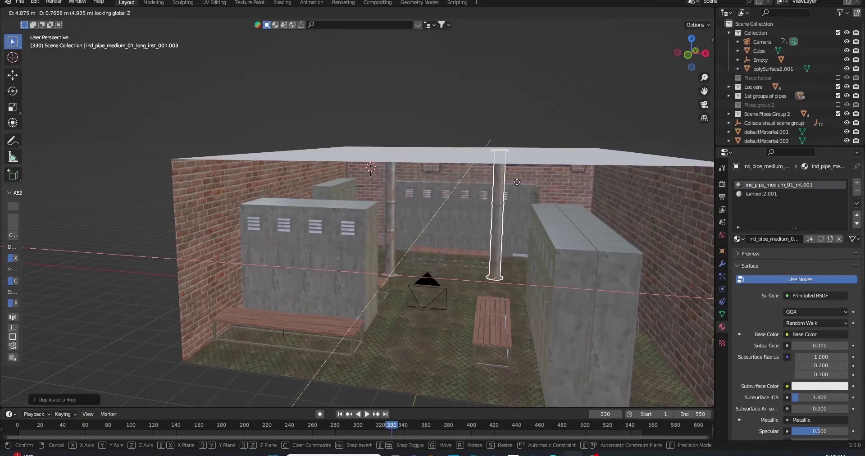
pyautogui.click(584, 162)
pyautogui.moveTo(584, 162)
pyautogui.mouseDown(button='middle')
pyautogui.moveTo(528, 170)
pyautogui.moveTo(555, 139)
pyautogui.mouseUp(button='middle')
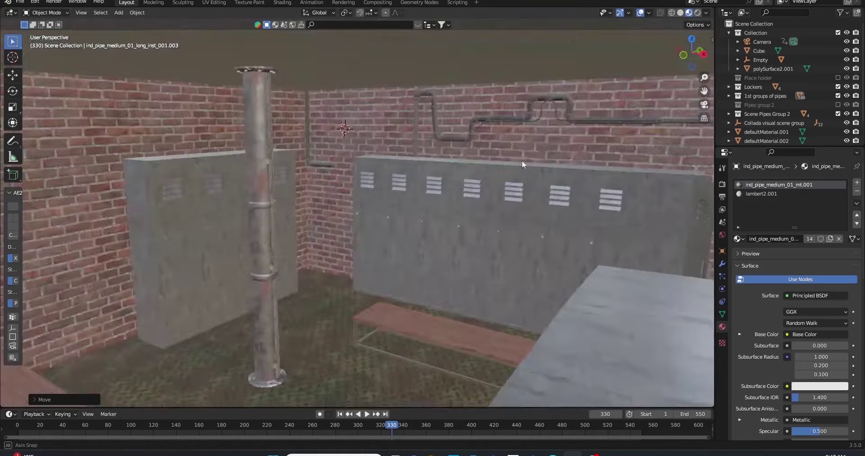
pyautogui.moveTo(627, 168); pyautogui.dragTo(391, 151, button='middle')
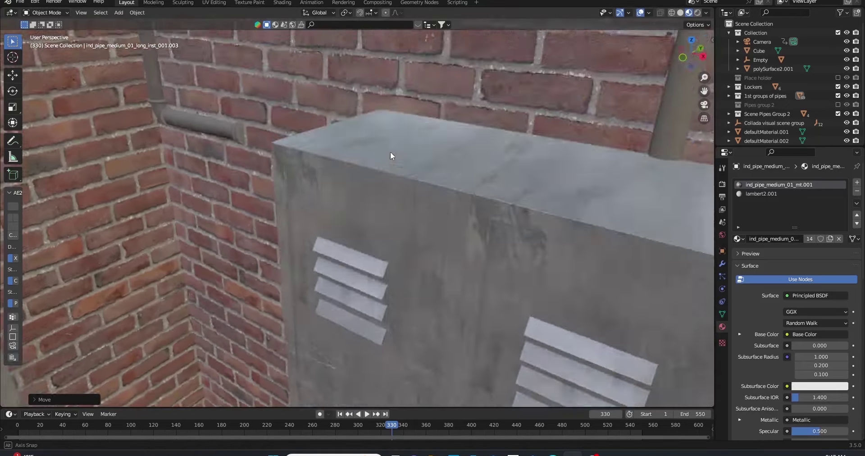
pyautogui.click(249, 186)
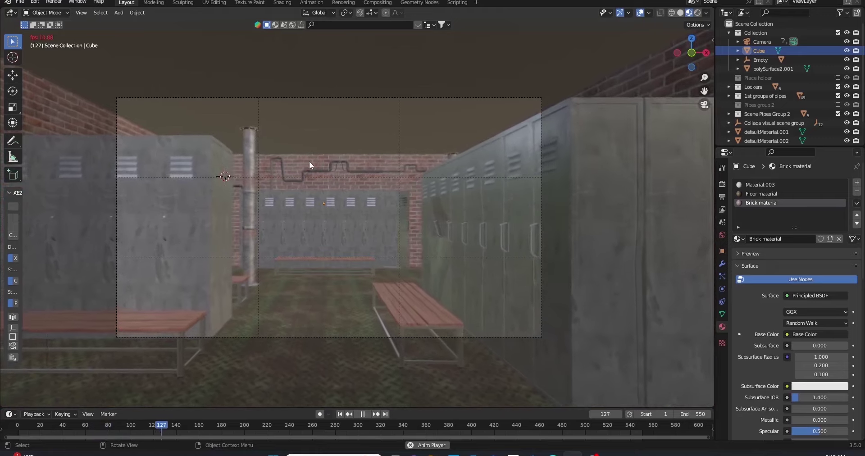
# Step: Return to frame 1, move the pipe vertically along Z and replay the camera animation
pyautogui.press('space')
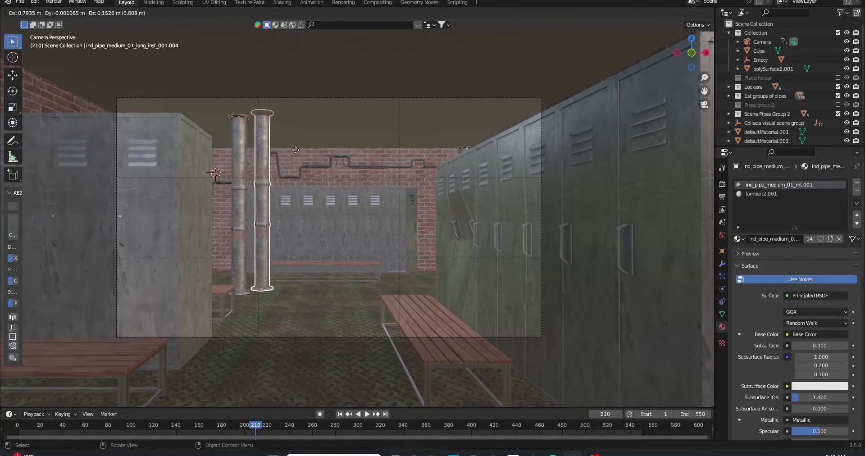
pyautogui.hotkey('shift', 'Left')
pyautogui.press('z')
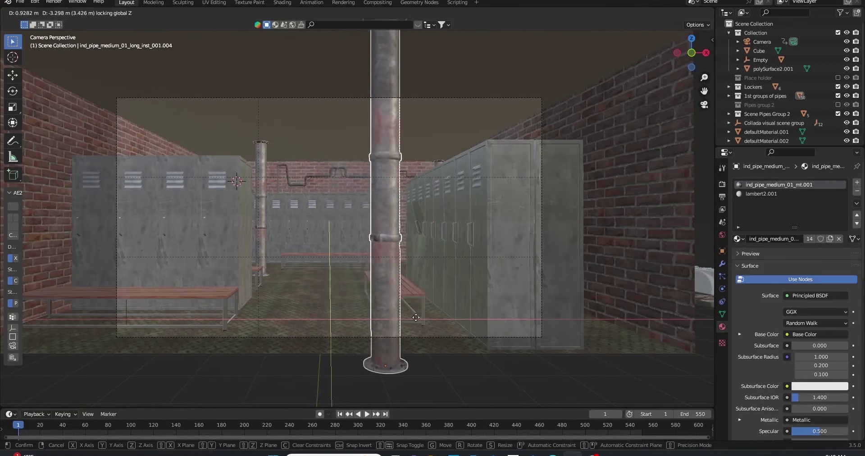
pyautogui.click(465, 323)
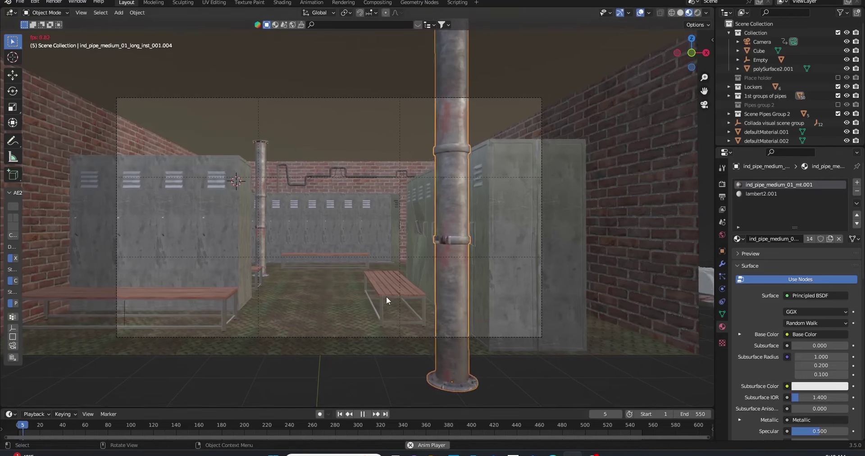
pyautogui.press('space')
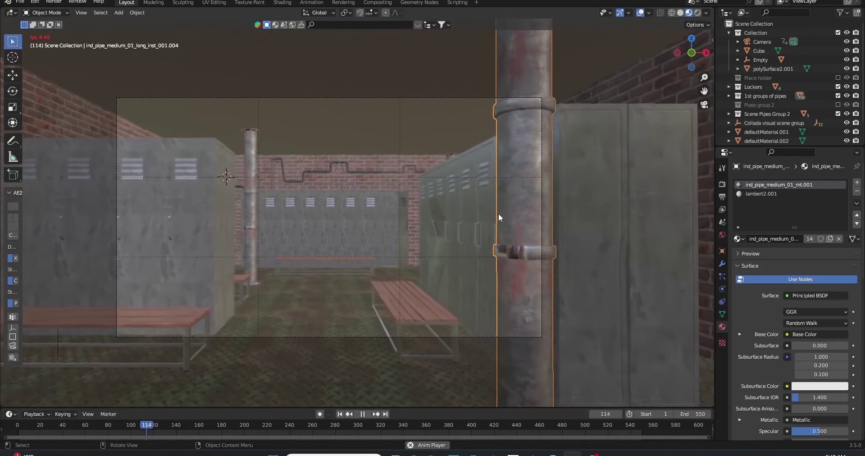
pyautogui.press('space')
# Step: Rotate the pipe about its vertical axis and check it in Rendered, then Solid shading
pyautogui.press('r')
pyautogui.click(446, 154)
pyautogui.click(559, 228)
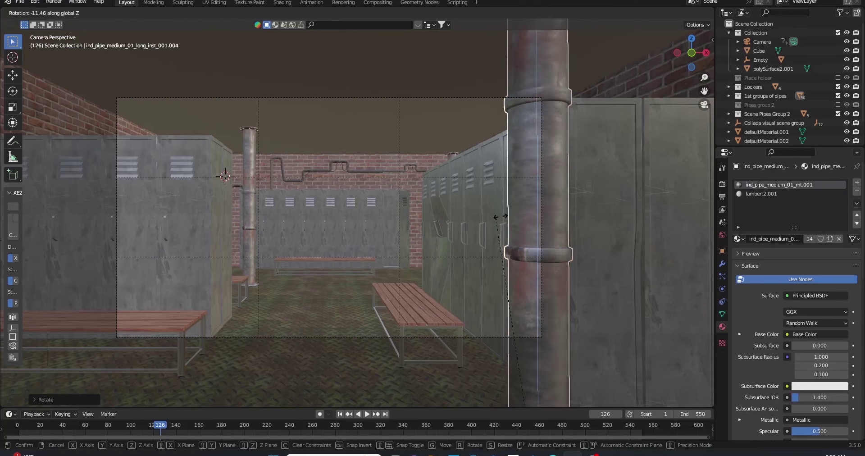
pyautogui.press('space')
pyautogui.click(697, 13)
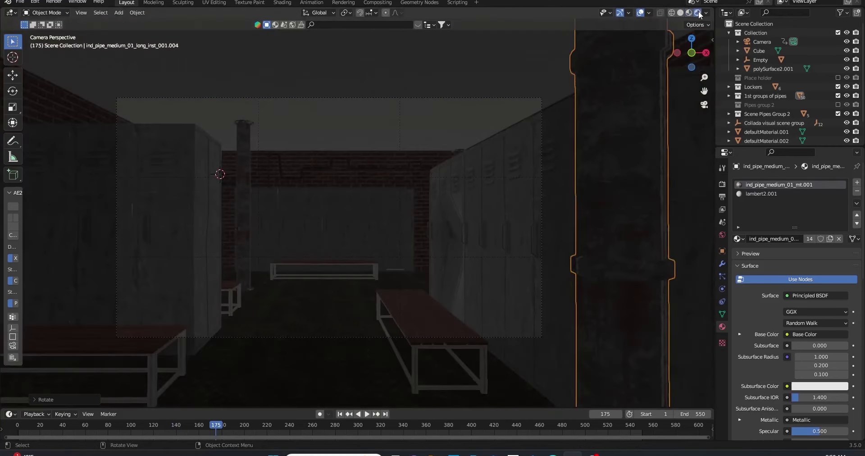
pyautogui.click(340, 414)
pyautogui.moveTo(224, 228); pyautogui.dragTo(291, 227, button='middle')
pyautogui.click(681, 13)
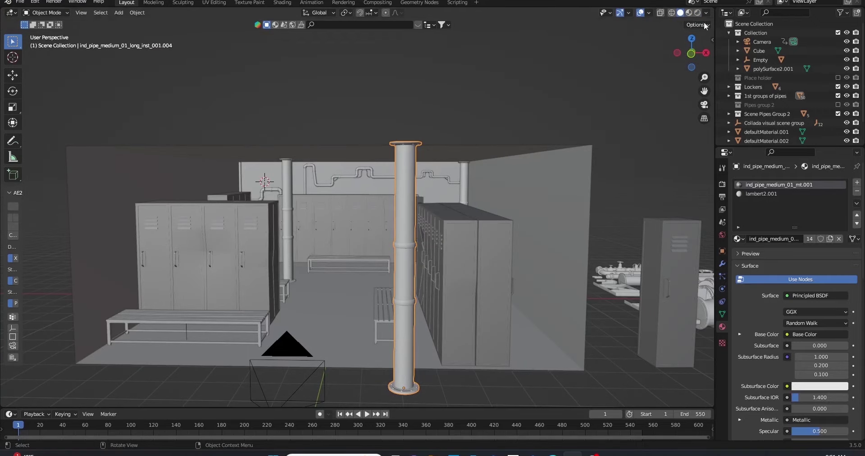
# Step: Restore the textured view and duplicate the wheel valve from the pipe asset pile
pyautogui.click(689, 12)
pyautogui.moveTo(334, 229); pyautogui.dragTo(331, 383, button='middle')
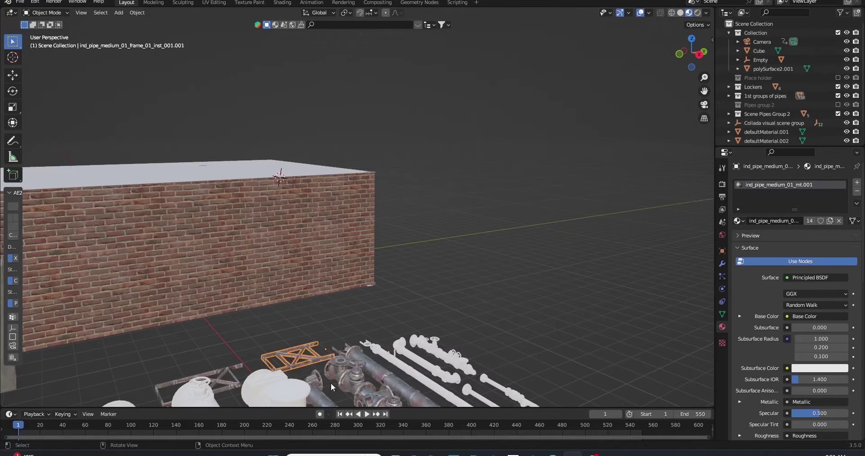
pyautogui.click(356, 397)
pyautogui.click(315, 340)
pyautogui.hotkey('shift', 'd')
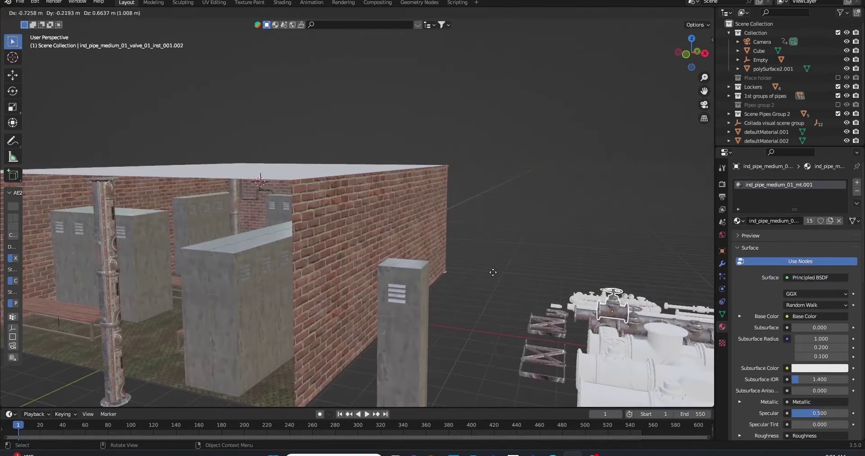
pyautogui.click(91, 262)
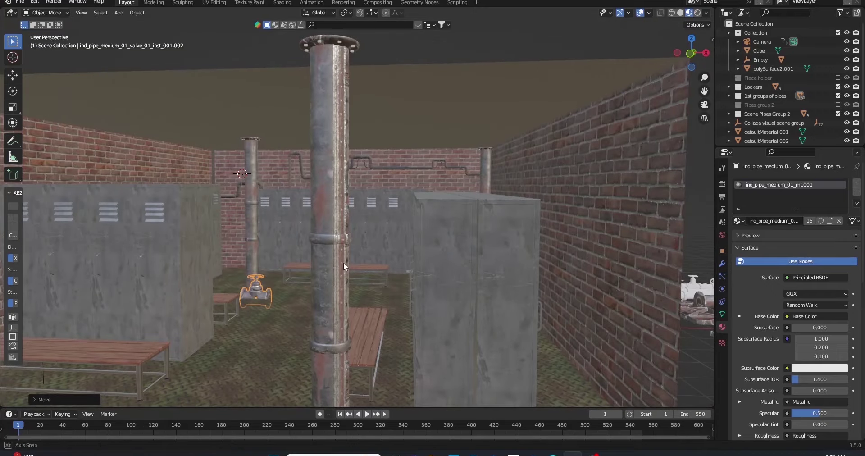
pyautogui.moveTo(343, 263); pyautogui.dragTo(345, 262, button='middle')
# Step: Rotate the valve copy 90° about Y and raise it onto the central pipe
pyautogui.press('r')
pyautogui.press('y')
pyautogui.press('9')
pyautogui.press('0')
pyautogui.press('Return')
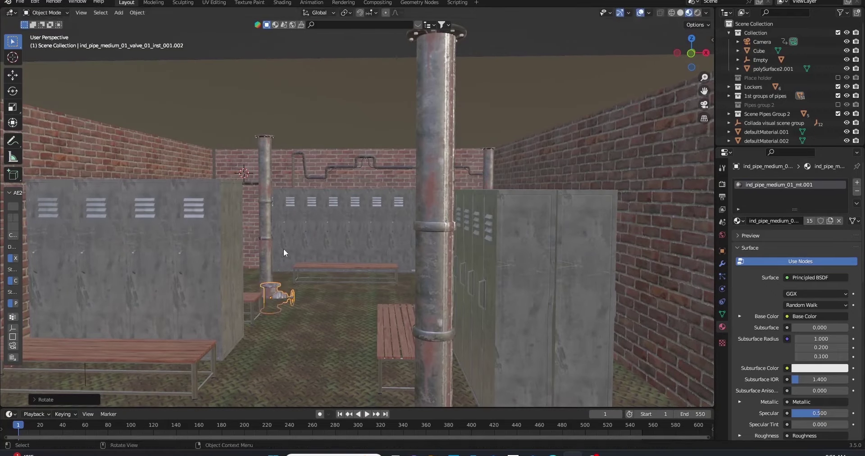
pyautogui.press('g')
pyautogui.press('z')
pyautogui.click(272, 239)
# Step: Zoom in and inspect the long pipe's mesh in Edit Mode
pyautogui.press('KP_Decimal')
pyautogui.click(280, 231)
pyautogui.press('Tab')
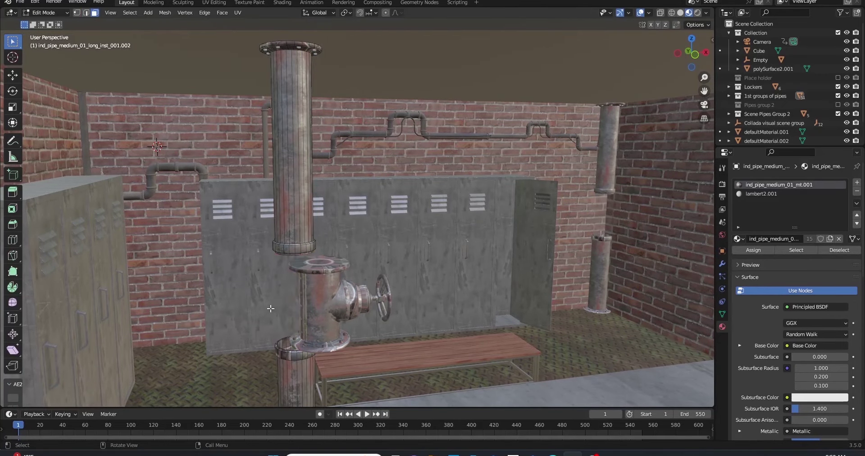
pyautogui.press('Tab')
# Step: Shrink the valve to suit the pipe's diameter
pyautogui.click(334, 272)
pyautogui.press('g')
pyautogui.click(263, 278)
pyautogui.scroll(-6, 381, 218)
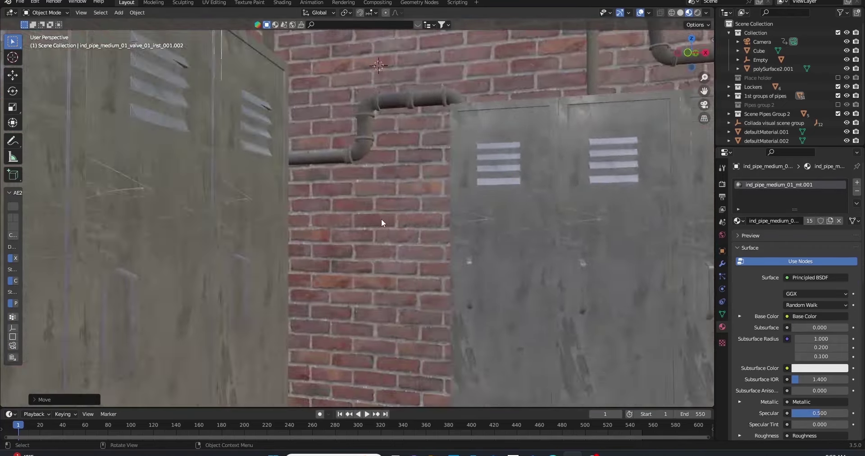
pyautogui.press('s')
pyautogui.click(376, 197)
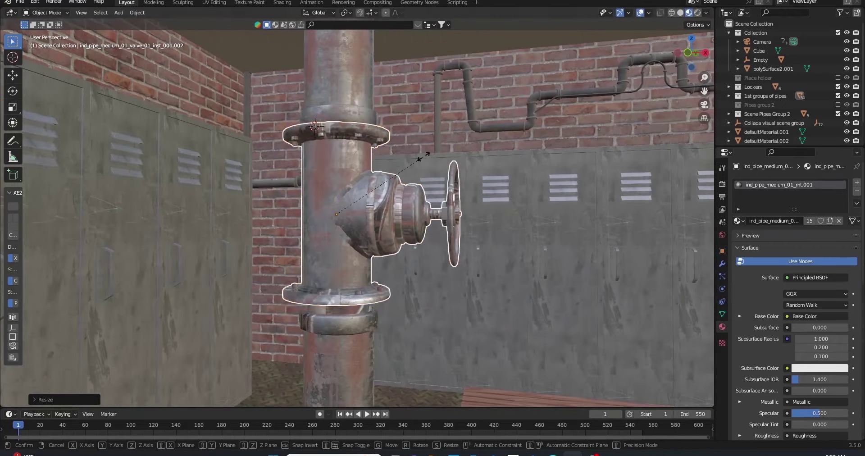
# Step: Slide the valve along the Y axis toward the pipe
pyautogui.moveTo(406, 162); pyautogui.dragTo(423, 168, button='middle')
pyautogui.press('g')
pyautogui.press('y')
pyautogui.press('g')
pyautogui.press('y')
# Step: Frame the long pipe's mesh in Edit Mode to check the fit
pyautogui.click(437, 172)
pyautogui.press('Tab')
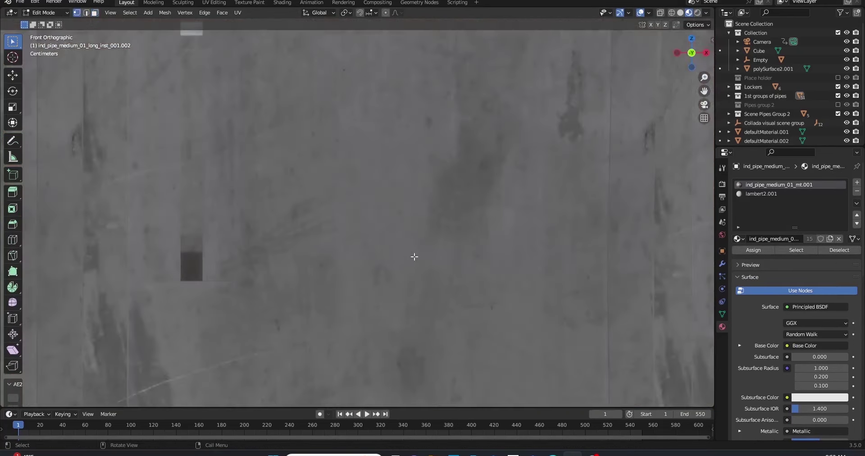
pyautogui.press('KP_Decimal')
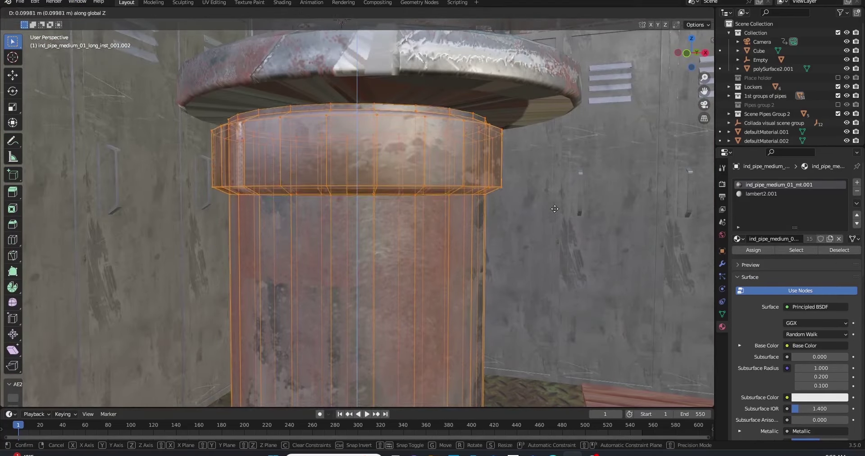
pyautogui.scroll(-5, 547, 270)
pyautogui.press('Tab')
# Step: Adjust the long pipe's section in Edit Mode so it meets the valve
pyautogui.click(392, 113)
pyautogui.scroll(-3, 391, 114)
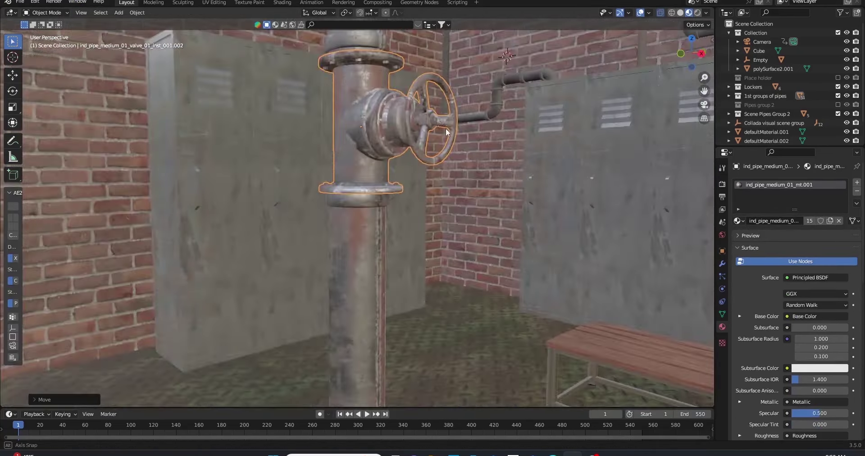
pyautogui.scroll(-2, 383, 106)
pyautogui.click(372, 98)
pyautogui.press('Tab')
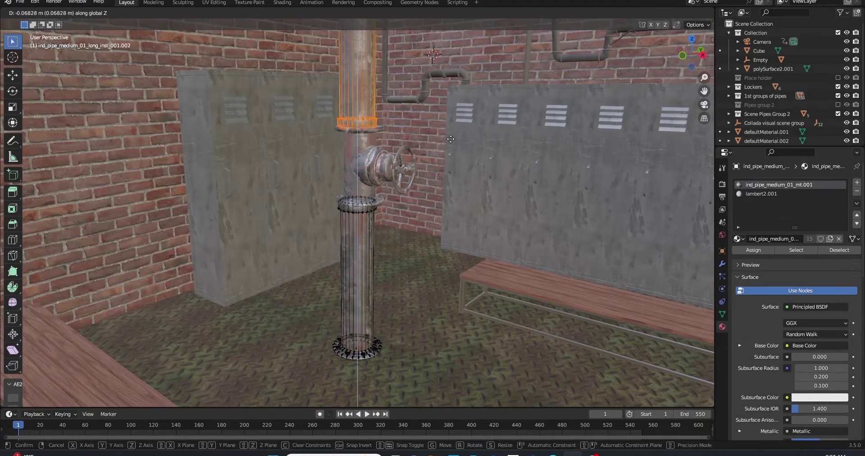
pyautogui.press('Escape')
pyautogui.press('Tab')
# Step: Seat the valve on the pipe by moving it along the X axis
pyautogui.scroll(3, 437, 122)
pyautogui.moveTo(436, 140); pyautogui.dragTo(474, 153, button='middle')
pyautogui.click(469, 154)
pyautogui.press('g')
pyautogui.press('x')
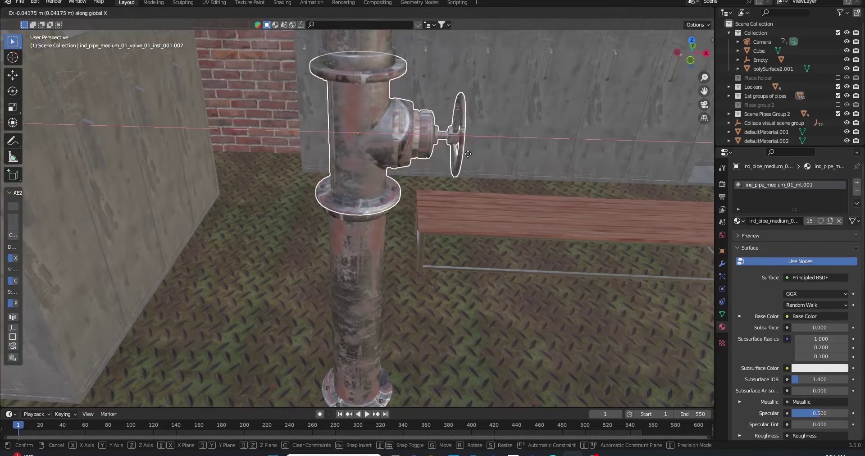
pyautogui.click(468, 153)
pyautogui.scroll(-8, 467, 155)
# Step: Place a linked valve copy, valve_01_inst_001.004, on the back-right pipe at the same height
pyautogui.hotkey('alt', 'd')
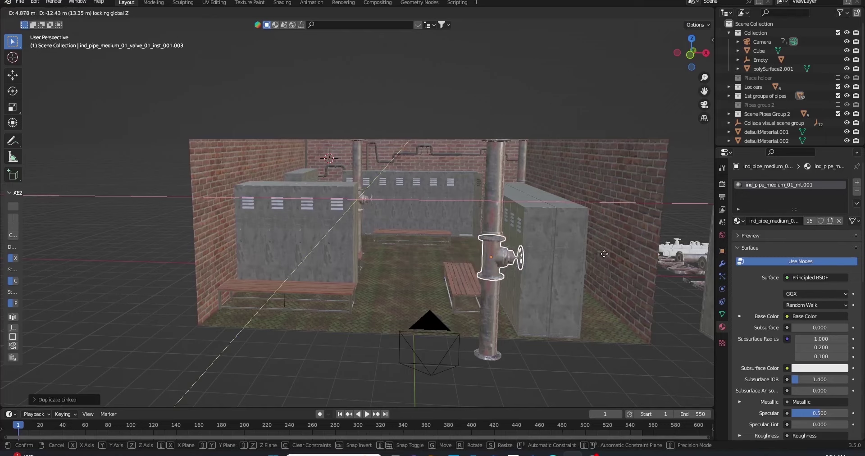
pyautogui.scroll(1, 586, 239)
pyautogui.scroll(4, 564, 224)
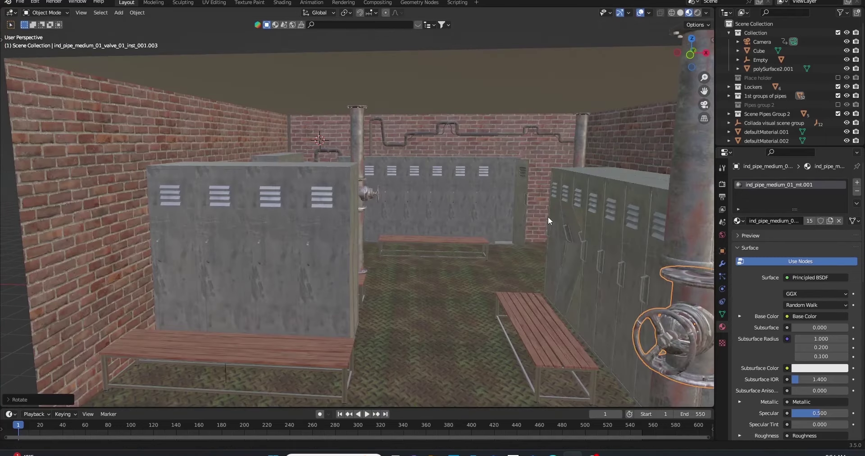
pyautogui.scroll(2, 548, 216)
pyautogui.press('g')
pyautogui.hotkey('shift', 'z')
pyautogui.click(656, 192)
pyautogui.scroll(-5, 586, 180)
pyautogui.moveTo(534, 167); pyautogui.dragTo(339, 176, button='middle')
# Step: Make another linked valve copy and resize its hand-wheel along X in Edit Mode
pyautogui.click(343, 177)
pyautogui.hotkey('alt', 'd')
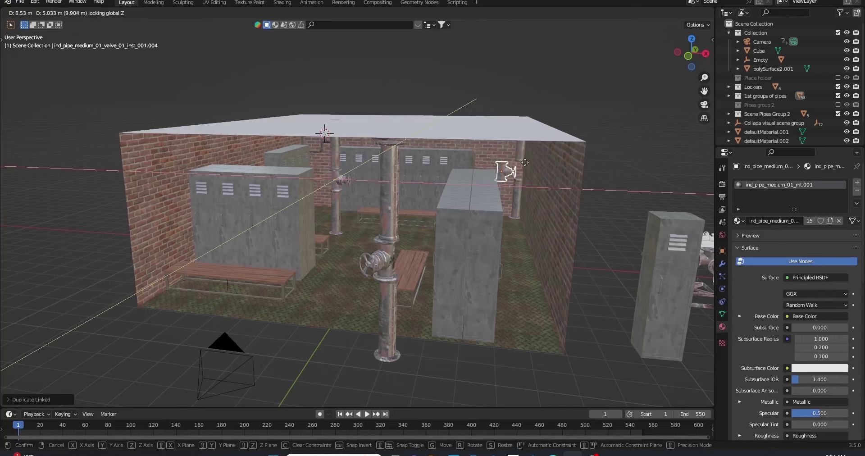
pyautogui.press('KP_Decimal')
pyautogui.moveTo(504, 173)
pyautogui.mouseDown(button='middle')
pyautogui.moveTo(432, 158)
pyautogui.moveTo(129, 291)
pyautogui.mouseUp(button='middle')
pyautogui.press('Tab')
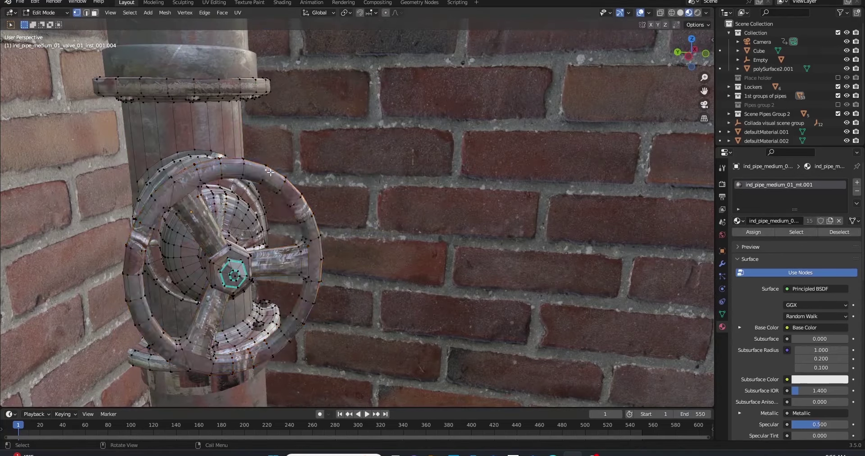
pyautogui.hotkey('ctrl', 'l')
pyautogui.press('s')
pyautogui.press('x')
pyautogui.press('Tab')
# Step: Review the valves through the scene camera and from inside the locker room
pyautogui.scroll(-10, 429, 200)
pyautogui.moveTo(428, 200); pyautogui.dragTo(291, 261, button='middle')
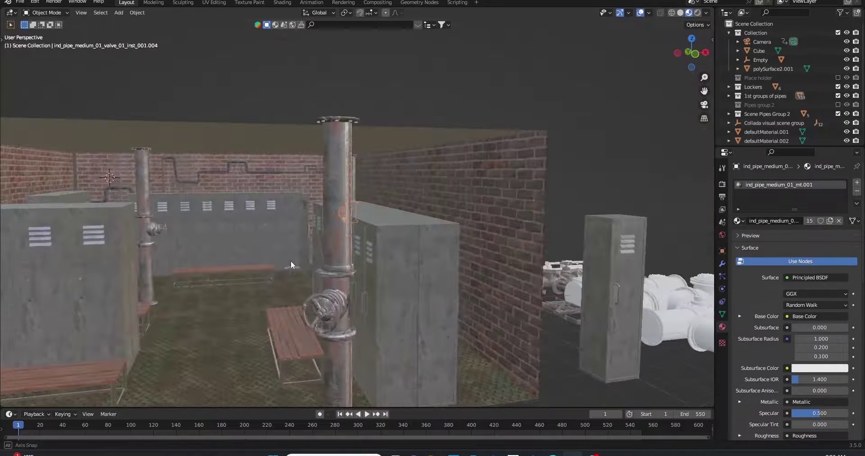
pyautogui.press('KP_0')
pyautogui.scroll(3, 374, 226)
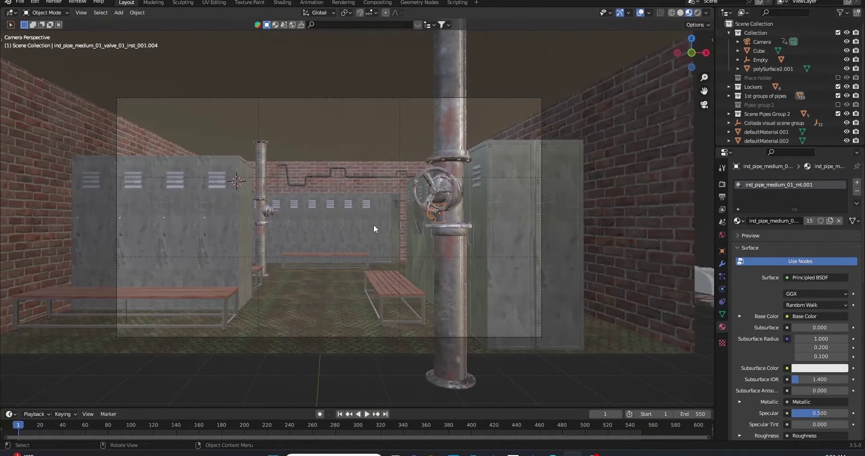
pyautogui.scroll(3, 374, 201)
pyautogui.moveTo(327, 197); pyautogui.dragTo(202, 179, button='middle')
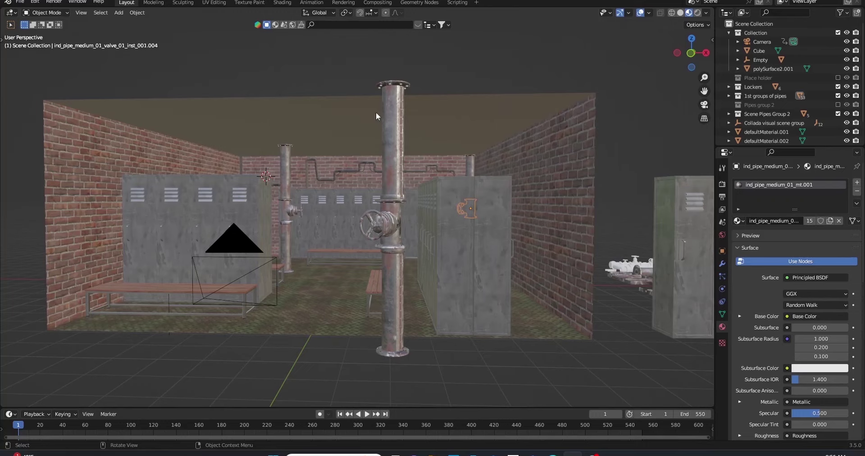
pyautogui.moveTo(381, 103); pyautogui.dragTo(531, 200, button='middle')
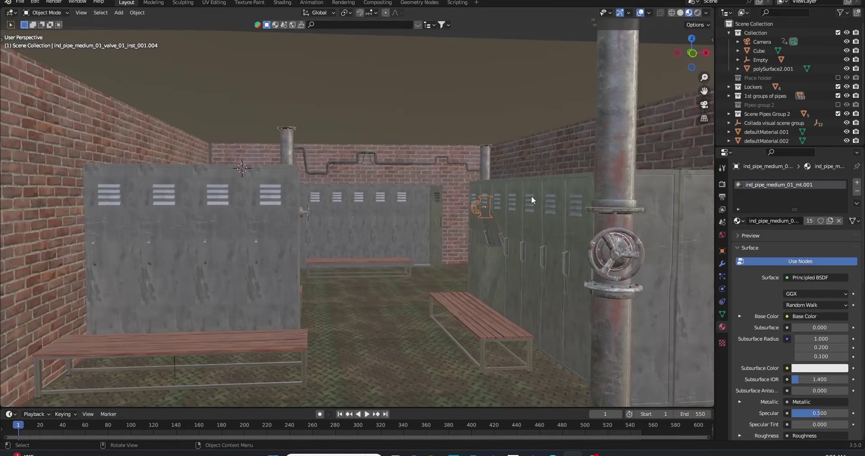
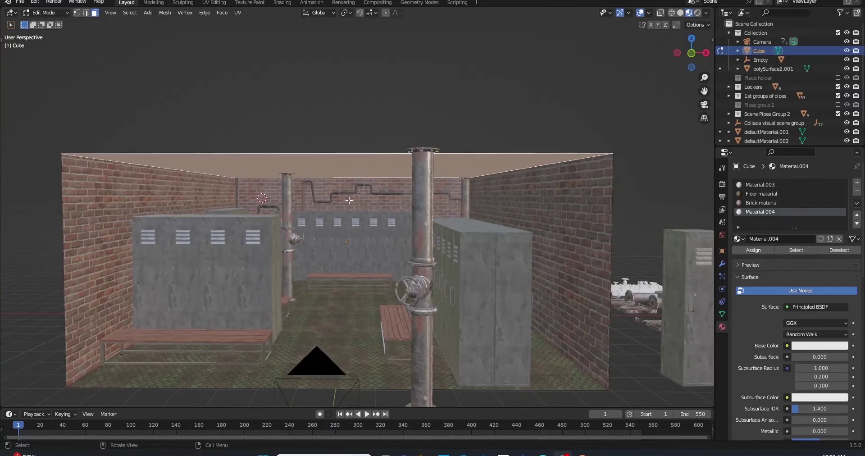
# Step: Unlink Material.004 from the room box and create a new Material.005 in its slot
pyautogui.scroll(3, 294, 253)
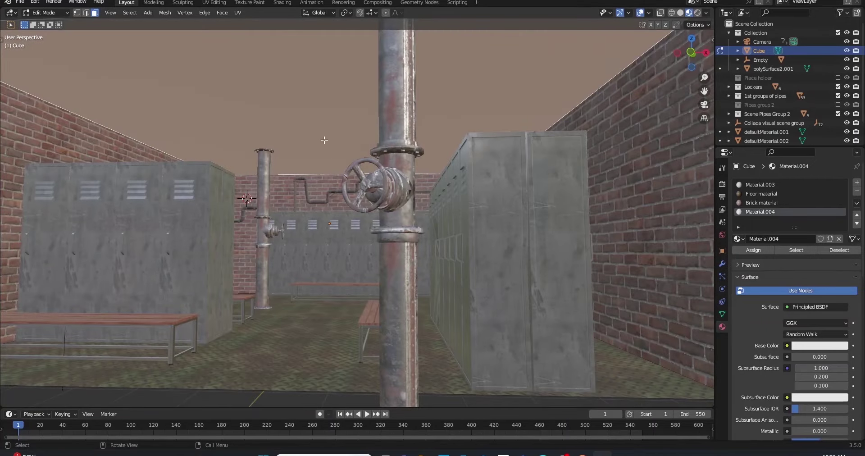
pyautogui.scroll(-5, 316, 153)
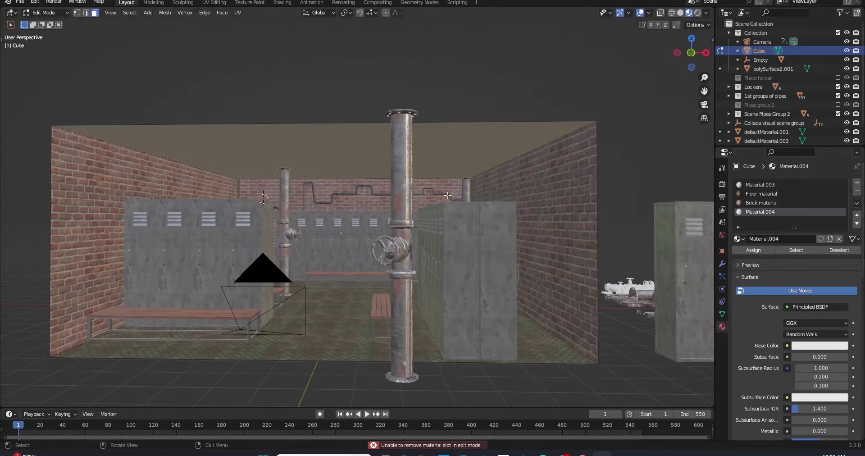
pyautogui.press('BackSpace')
pyautogui.click(778, 238)
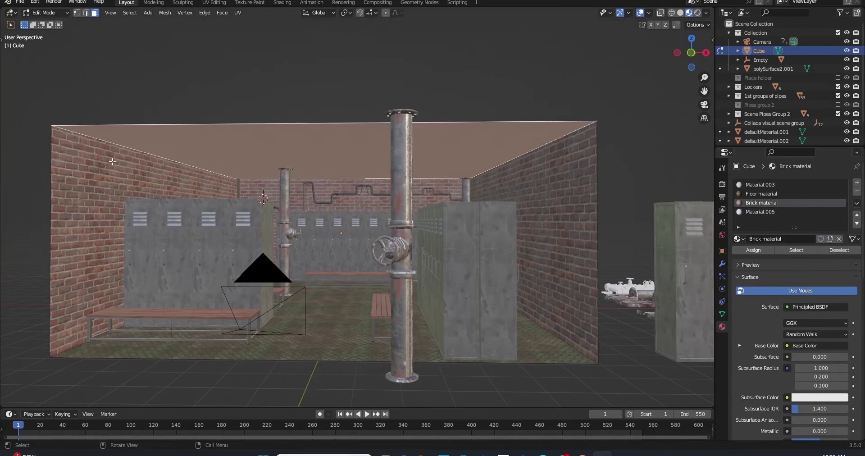
pyautogui.press('Tab')
pyautogui.press('Tab')
# Step: In Shading, drive Material.005's Principled BSDF with the corrugated_iron 4K texture maps
pyautogui.click(760, 212)
pyautogui.click(282, 2)
pyautogui.click(488, 297)
pyautogui.scroll(2, 479, 283)
pyautogui.hotkey('ctrl', 'shift', 't')
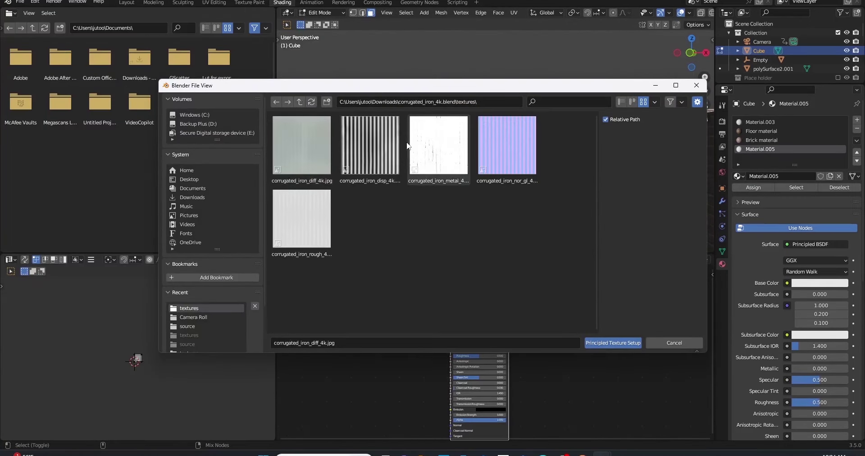
pyautogui.click(302, 149)
pyautogui.click(591, 341)
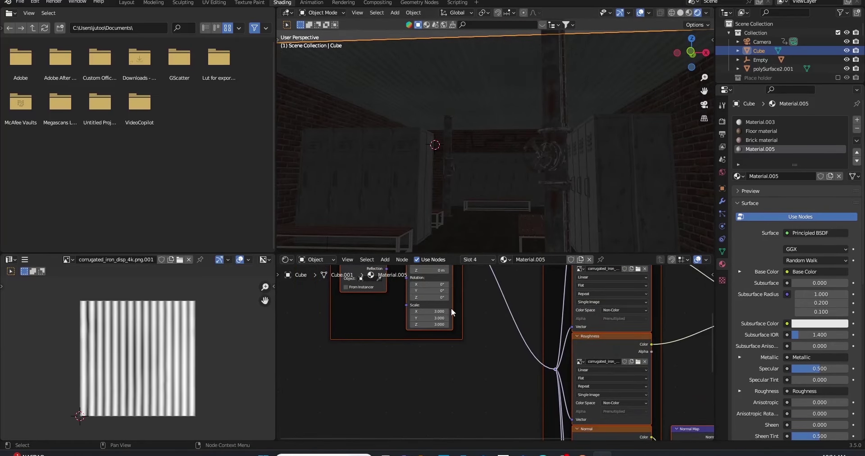
# Step: Rotate the valve pipe around Z and check the result through the camera
pyautogui.moveTo(491, 155)
pyautogui.mouseDown(button='middle')
pyautogui.moveTo(512, 85)
pyautogui.moveTo(533, 161)
pyautogui.moveTo(435, 133)
pyautogui.mouseUp(button='middle')
pyautogui.scroll(5, 503, 152)
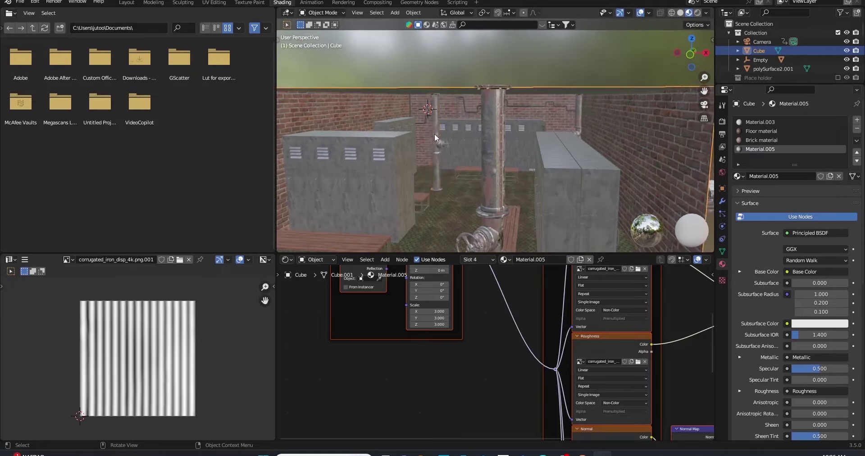
pyautogui.click(435, 134)
pyautogui.press('r')
pyautogui.press('z')
pyautogui.click(435, 149)
pyautogui.click(435, 149)
pyautogui.press('KP_0')
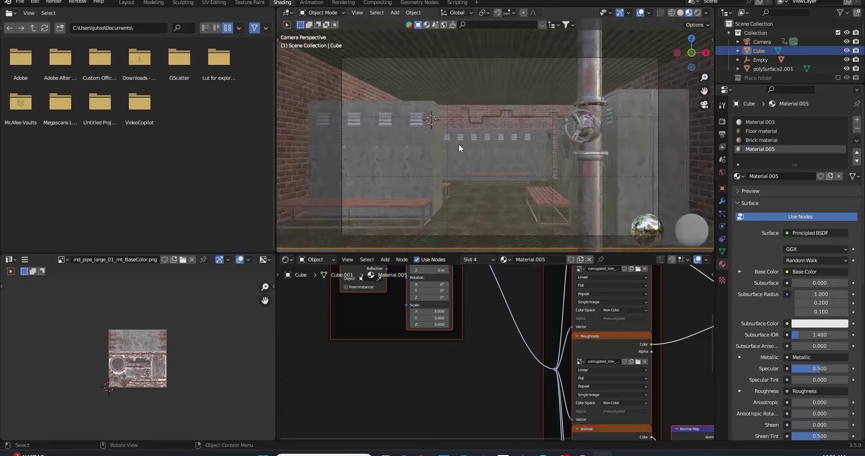
# Step: Rotate and move the left lockers, then return to camera view
pyautogui.click(459, 144)
pyautogui.press('r')
pyautogui.click(386, 161)
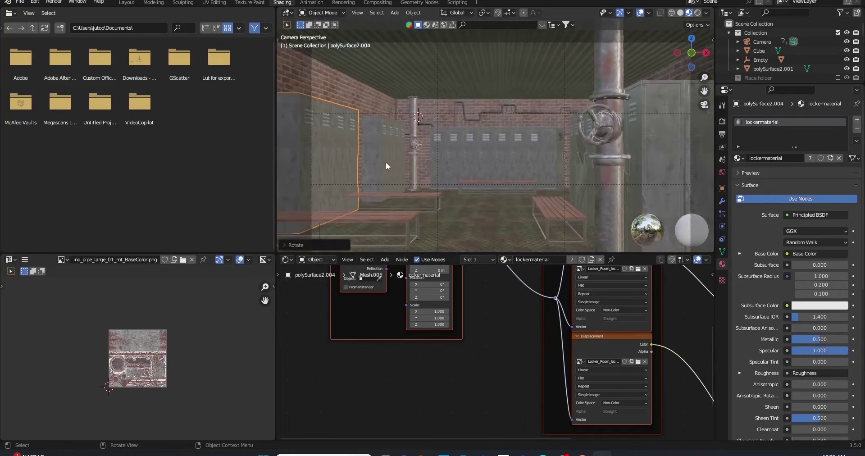
pyautogui.moveTo(386, 161); pyautogui.dragTo(362, 136, button='middle')
pyautogui.press('g')
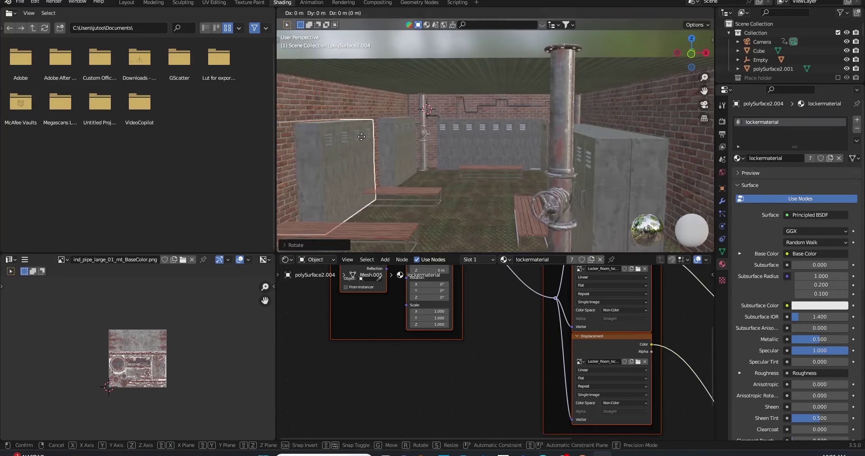
pyautogui.click(349, 141)
pyautogui.press('KP_0')
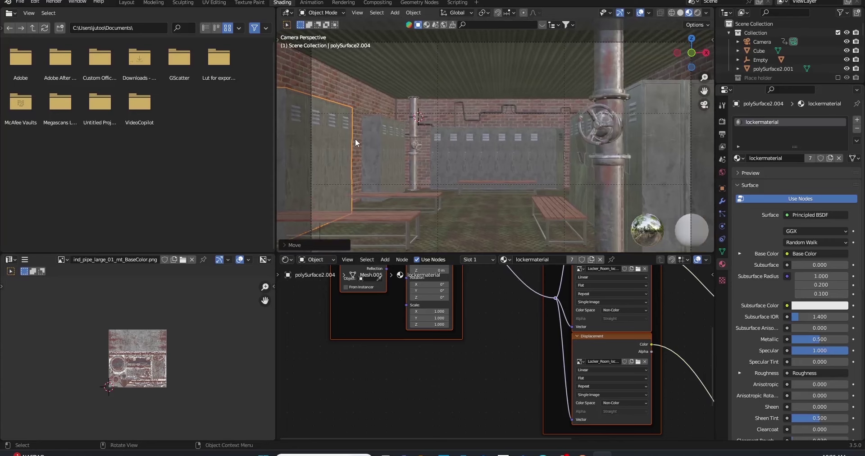
# Step: Move the first valve pipe and rotate the second valve around Z
pyautogui.click(614, 138)
pyautogui.press('g')
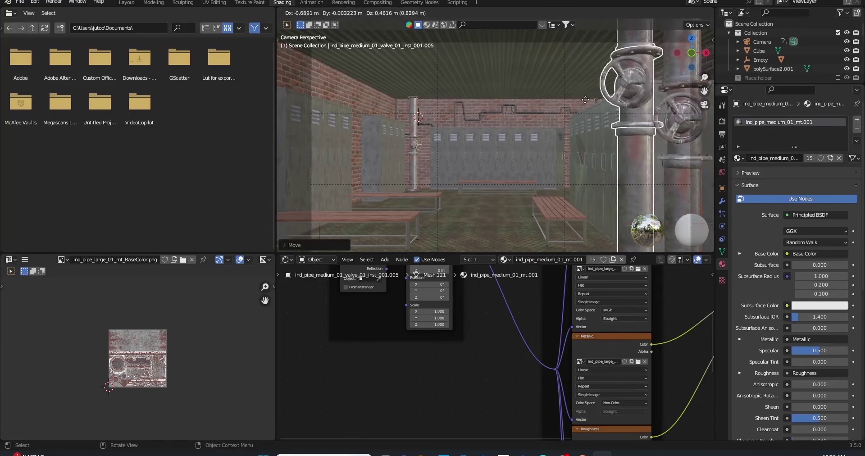
pyautogui.click(586, 99)
pyautogui.press('r')
pyautogui.press('z')
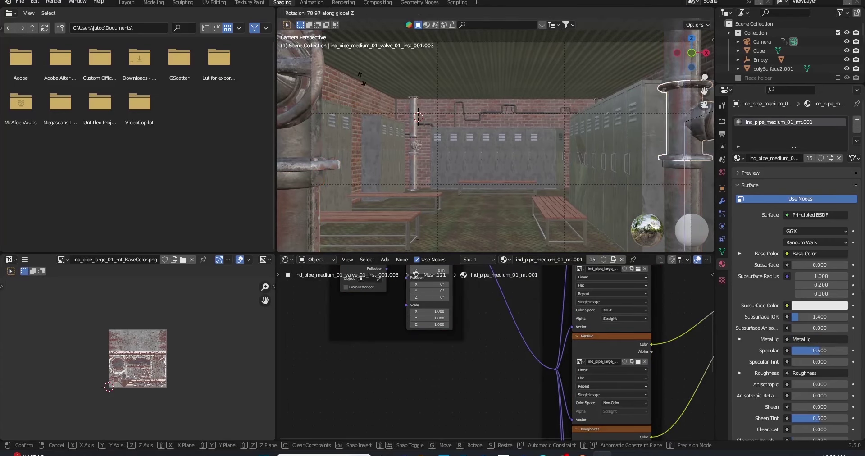
pyautogui.click(361, 78)
# Step: Slide the bench along Y and play the camera animation
pyautogui.moveTo(499, 115); pyautogui.dragTo(321, 83, button='middle')
pyautogui.click(374, 201)
pyautogui.press('g')
pyautogui.press('y')
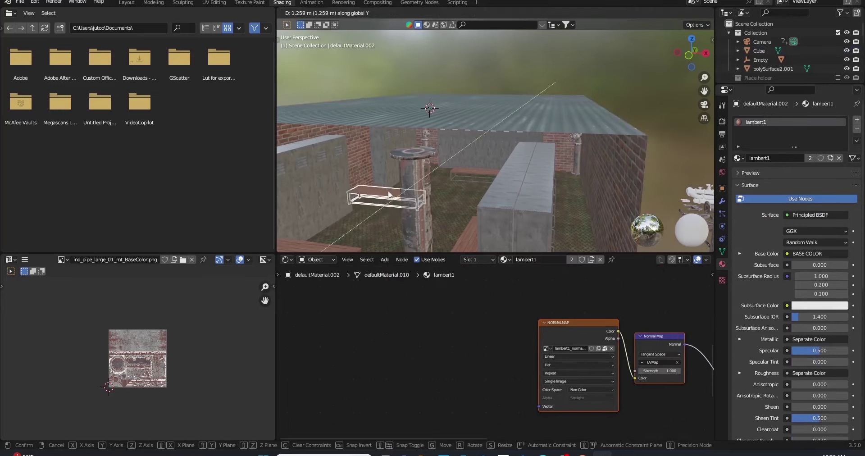
pyautogui.click(389, 195)
pyautogui.press('space')
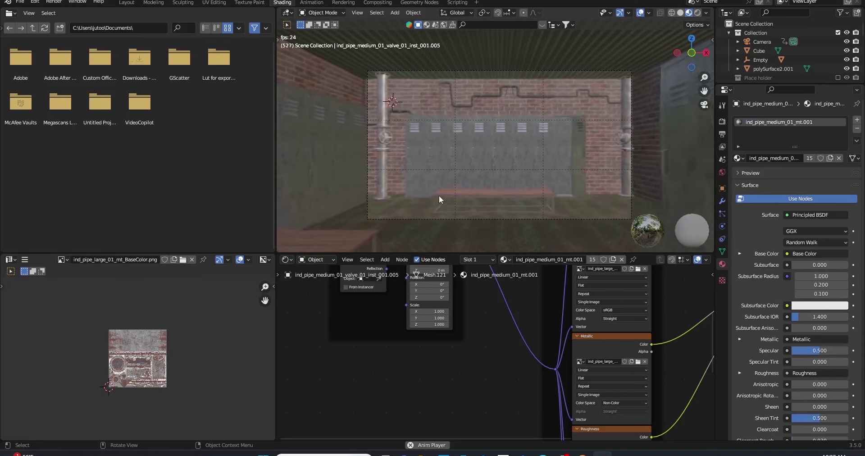
# Step: Start moving the left lockers, cancel it, and return to camera view
pyautogui.click(310, 117)
pyautogui.press('g')
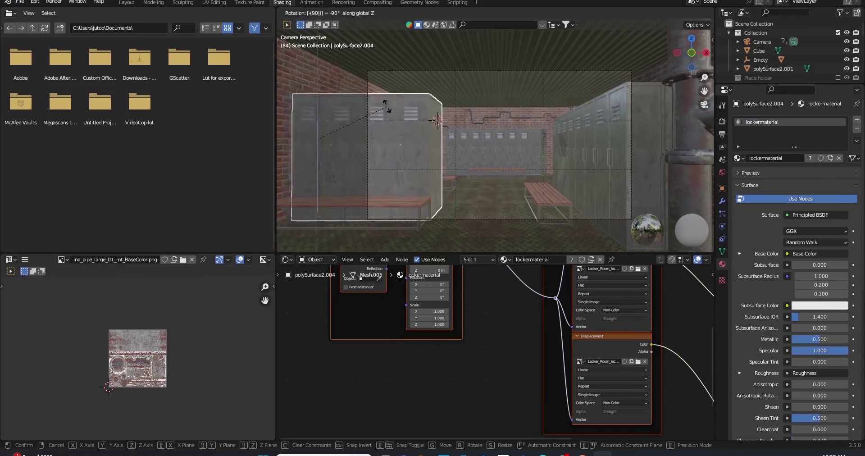
pyautogui.press('Escape')
pyautogui.press('KP_0')
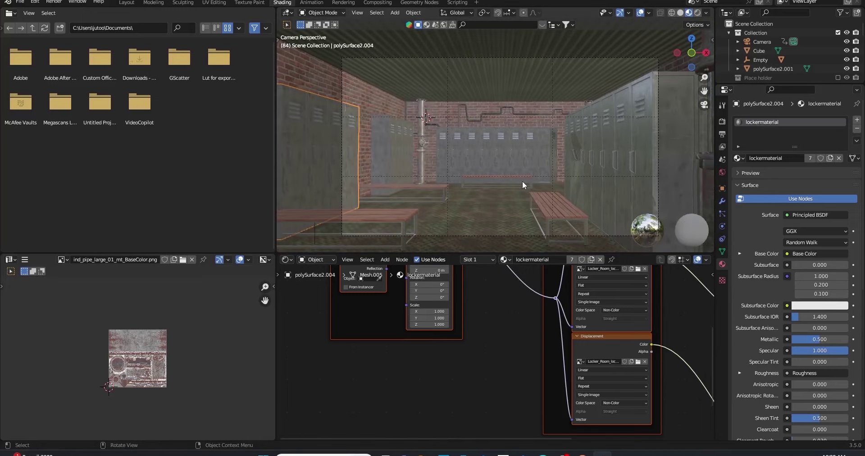
# Step: Reposition the bench on the floor, then select the locker panel and room box in camera view
pyautogui.moveTo(496, 188); pyautogui.dragTo(424, 191)
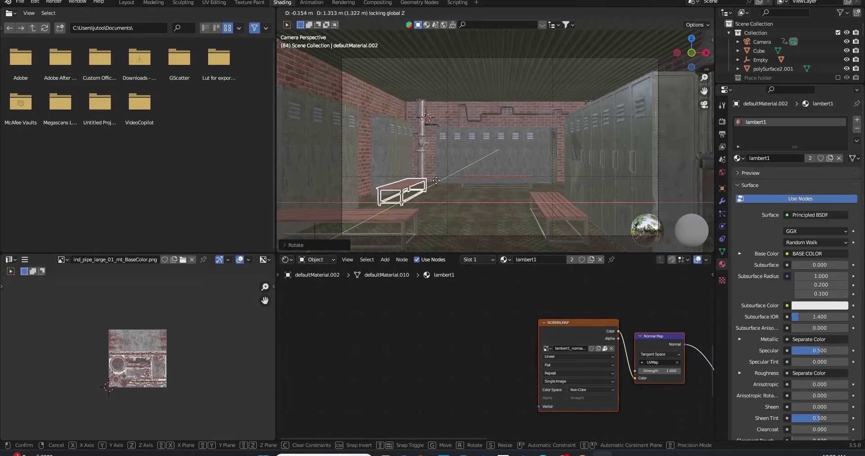
pyautogui.moveTo(423, 191); pyautogui.dragTo(448, 192, button='middle')
pyautogui.press('KP_0')
pyautogui.click(396, 163)
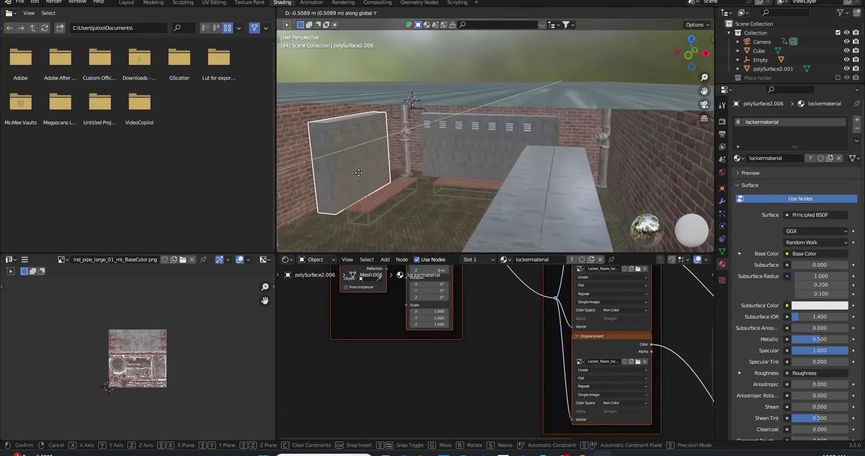
pyautogui.click(455, 168)
pyautogui.press('KP_Decimal')
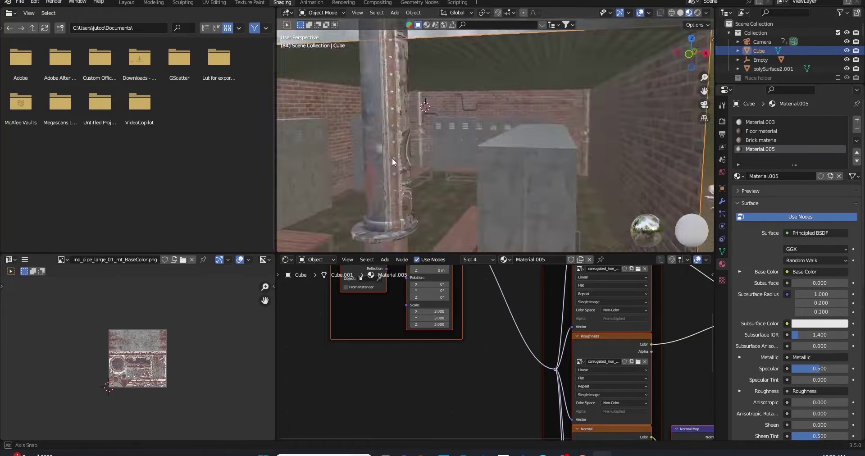
pyautogui.press('KP_0')
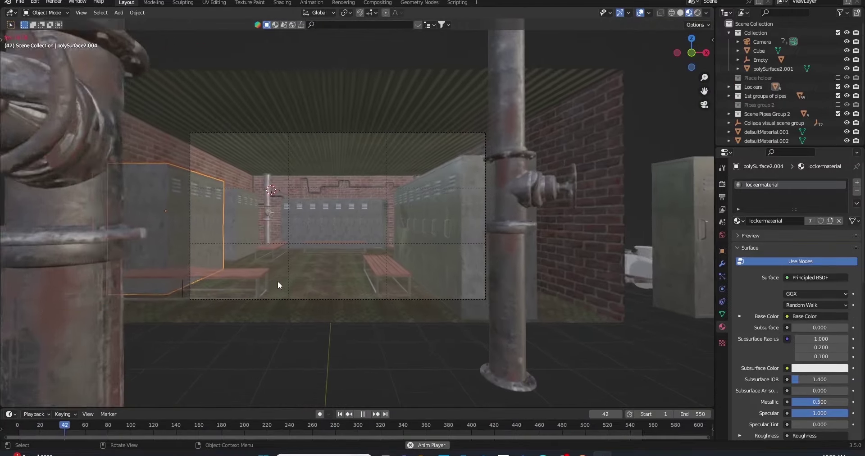
# Step: Move the bench on the floor plane, then along X, deeper into the room
pyautogui.press('g')
pyautogui.hotkey('shift', 'z')
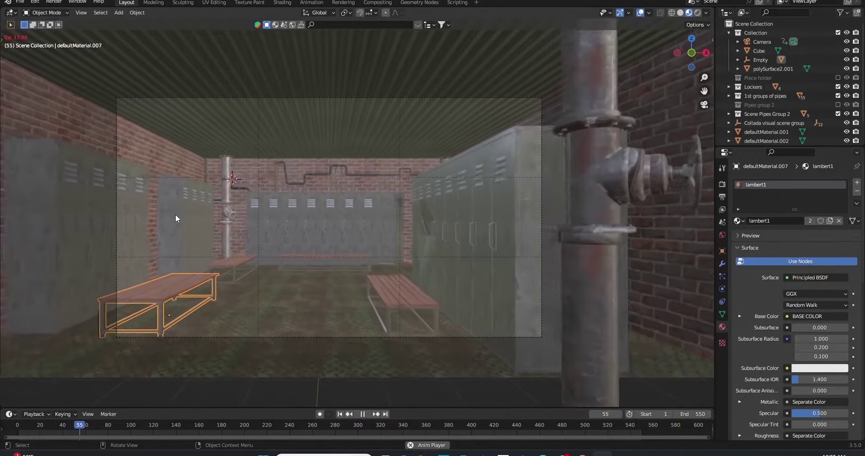
pyautogui.press('g')
pyautogui.press('x')
pyautogui.click(190, 294)
# Step: Move the left lockers inward, then play and stop the camera animation
pyautogui.click(190, 295)
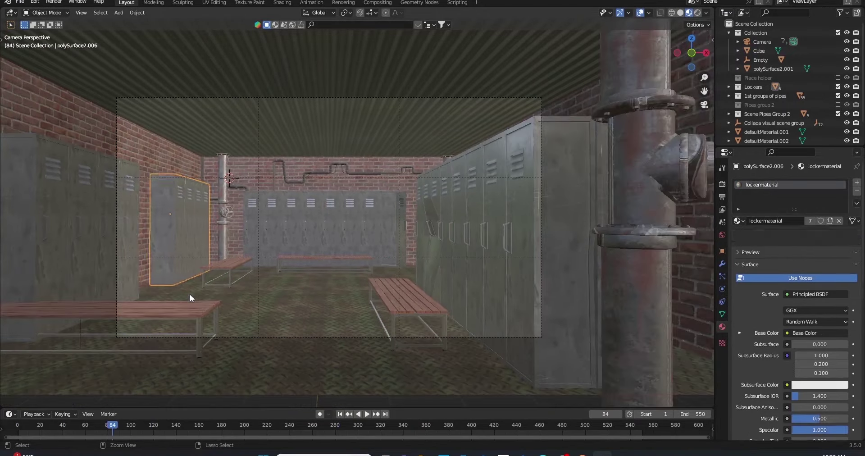
pyautogui.press('g')
pyautogui.click(226, 217)
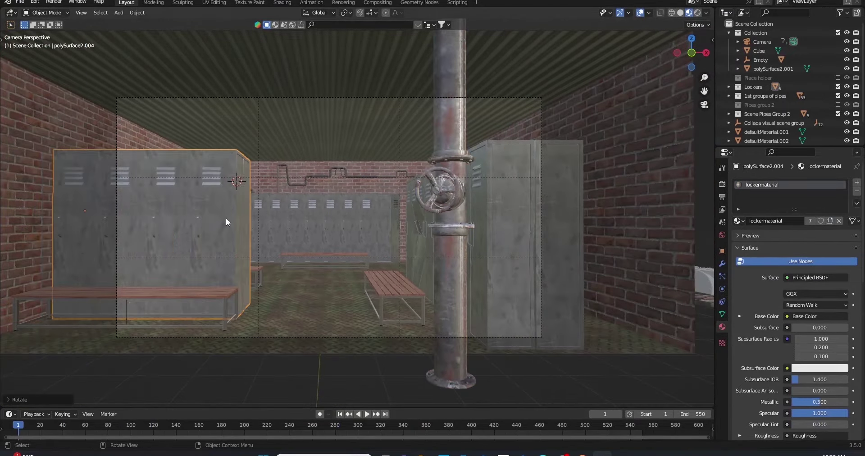
pyautogui.click(550, 219)
pyautogui.press('space')
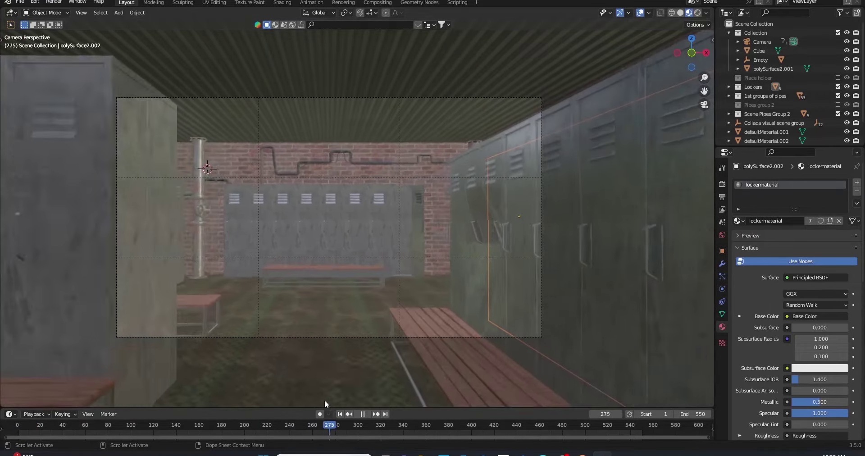
pyautogui.press('Escape')
pyautogui.click(20, 2)
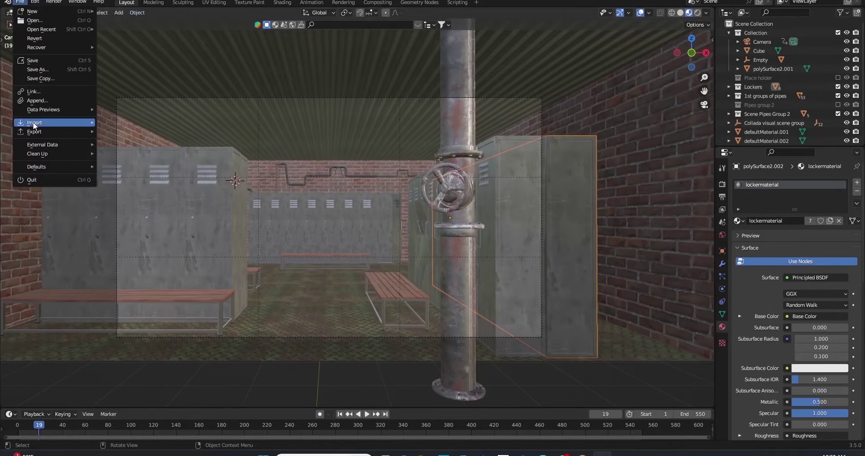
# Step: Import the pipe FBX model from downloaded assets and select one pipe piece
pyautogui.click(20, 2)
pyautogui.moveTo(34, 123)
pyautogui.click(136, 213)
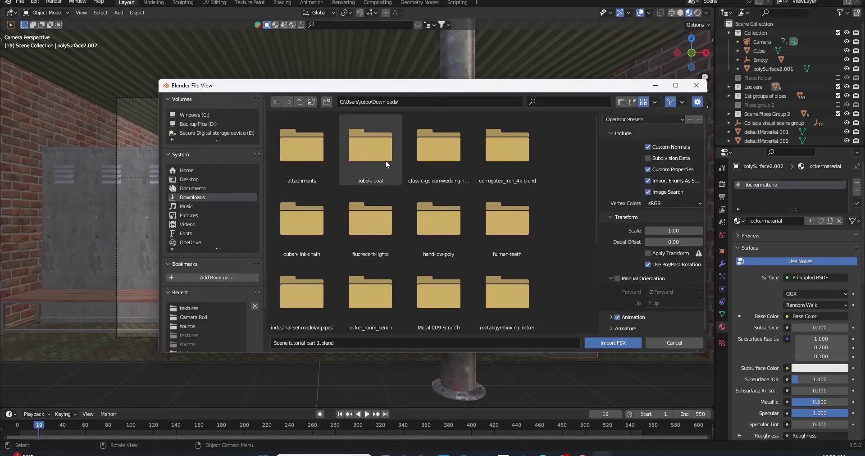
pyautogui.doubleClick(370, 149)
pyautogui.click(602, 347)
pyautogui.scroll(-5, 603, 347)
pyautogui.moveTo(602, 347)
pyautogui.mouseDown(button='middle')
pyautogui.moveTo(361, 183)
pyautogui.moveTo(277, 253)
pyautogui.moveTo(158, 164)
pyautogui.mouseUp(button='middle')
pyautogui.click(277, 249)
# Step: Import the light fixtures FBX model and clear the lights' parent
pyautogui.scroll(-5, 158, 164)
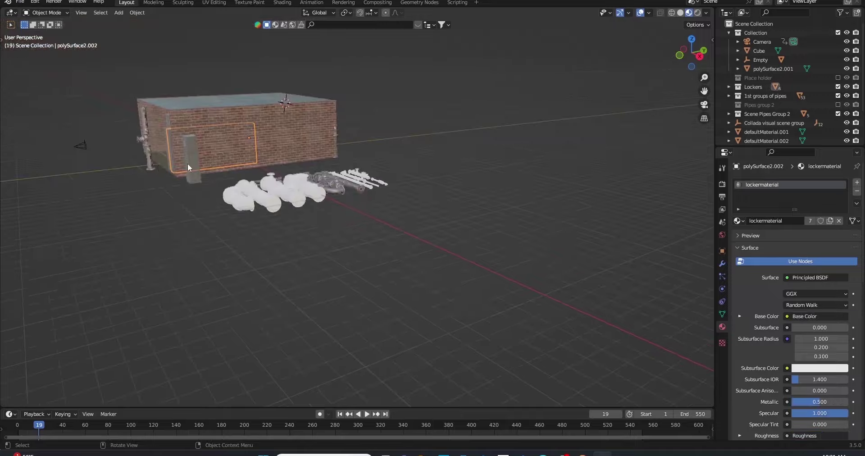
pyautogui.scroll(5, 158, 164)
pyautogui.click(159, 163)
pyautogui.click(20, 2)
pyautogui.click(135, 213)
pyautogui.doubleClick(302, 145)
pyautogui.hotkey('alt', 'p')
pyautogui.click(539, 139)
# Step: Duplicate the board piece, move the copy along X, and frame it
pyautogui.scroll(-10, 555, 197)
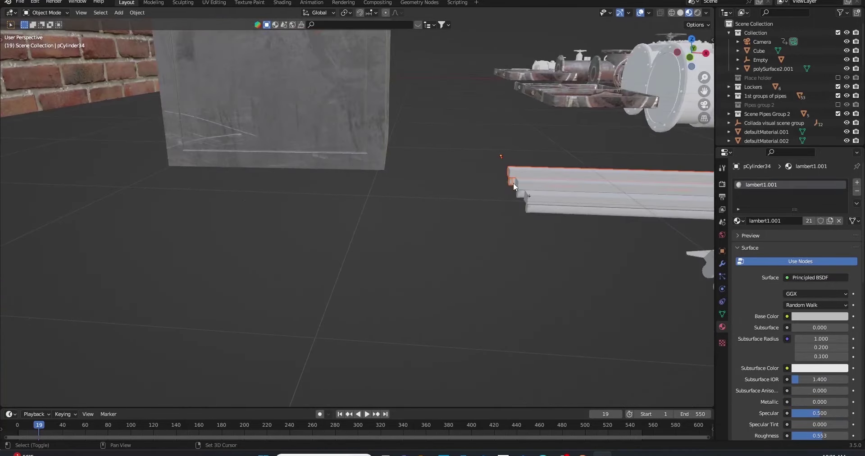
pyautogui.moveTo(524, 201); pyautogui.dragTo(432, 197, button='middle')
pyautogui.hotkey('shift', 'd')
pyautogui.click(293, 202)
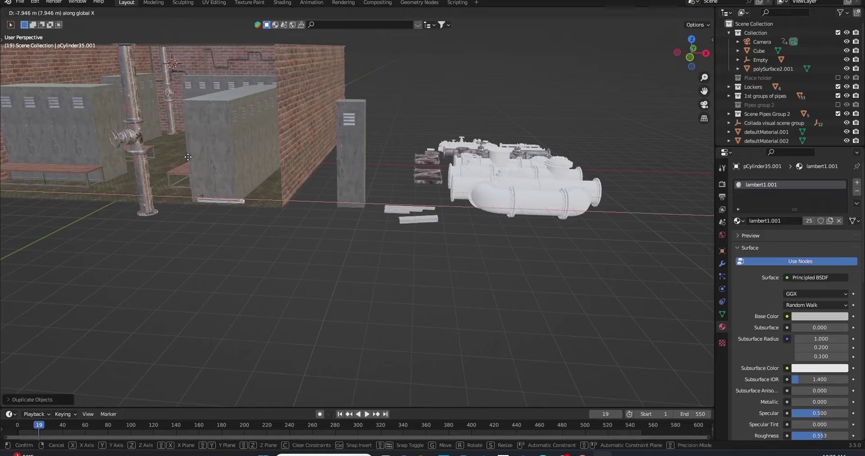
pyautogui.scroll(6, 309, 186)
pyautogui.press('g')
pyautogui.click(307, 78)
pyautogui.press('KP_Decimal')
pyautogui.scroll(-8, 311, 172)
pyautogui.scroll(8, 315, 175)
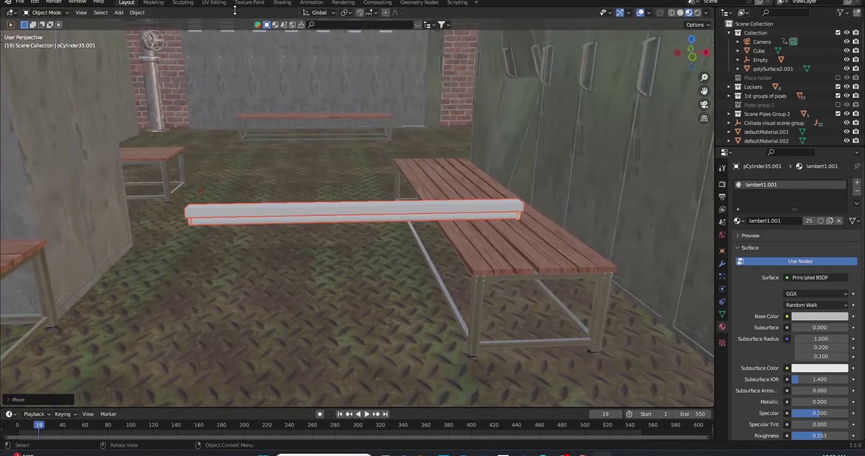
# Step: Switch to the Shading workspace and select the overhead pipe pCube19.001
pyautogui.click(282, 2)
pyautogui.moveTo(310, 170)
pyautogui.mouseDown(button='middle')
pyautogui.moveTo(570, 137)
pyautogui.moveTo(499, 71)
pyautogui.mouseUp(button='middle')
pyautogui.click(499, 71)
# Step: Texture the overhead pipe with all six fluorecent-lights texture images via Principled Texture Setup
pyautogui.scroll(-1, 459, 378)
pyautogui.hotkey('ctrl', 'shift', 't')
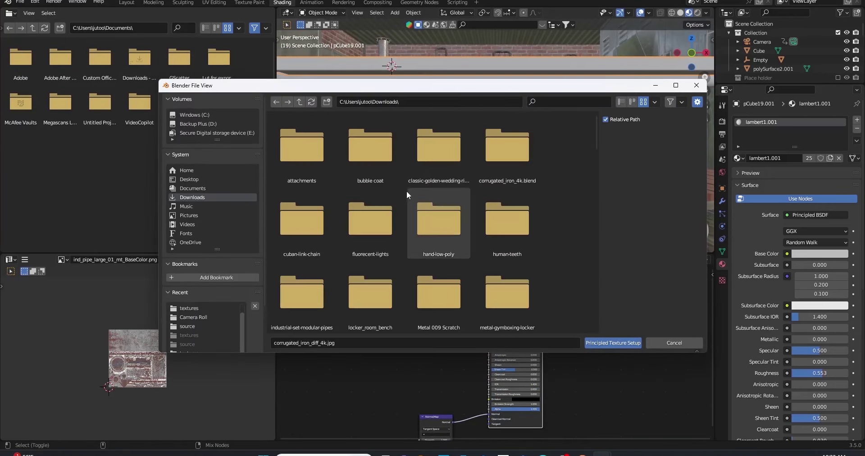
pyautogui.doubleClick(370, 220)
pyautogui.doubleClick(383, 145)
pyautogui.click(302, 144)
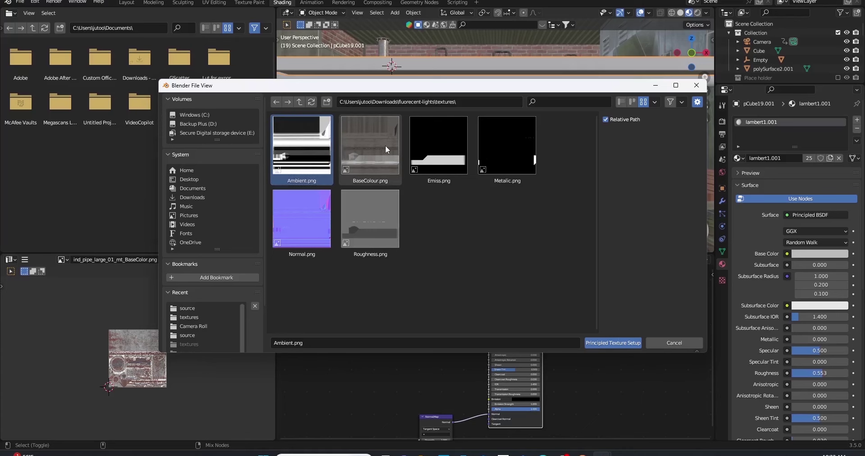
pyautogui.keyDown('shift'); pyautogui.click(373, 217); pyautogui.keyUp('shift')
pyautogui.click(600, 342)
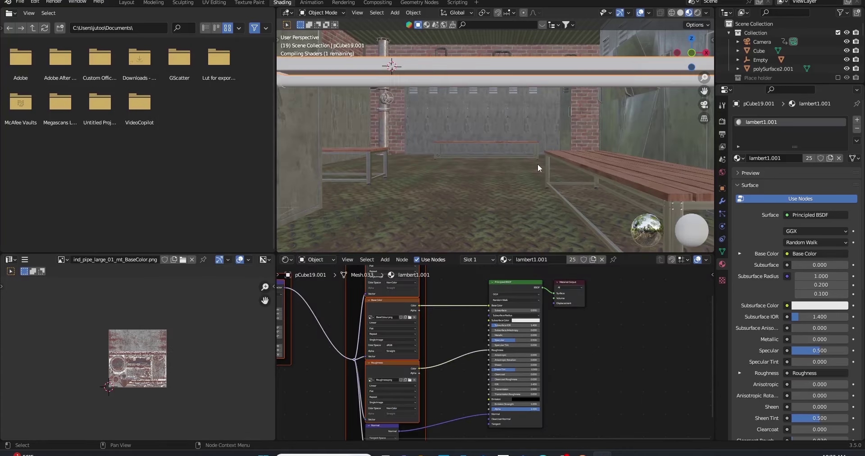
# Step: On pCylinder34.001, delete the first texture nodes and rebuild from all six textures
pyautogui.click(524, 80)
pyautogui.hotkey('ctrl', 'shift', 't')
pyautogui.click(621, 344)
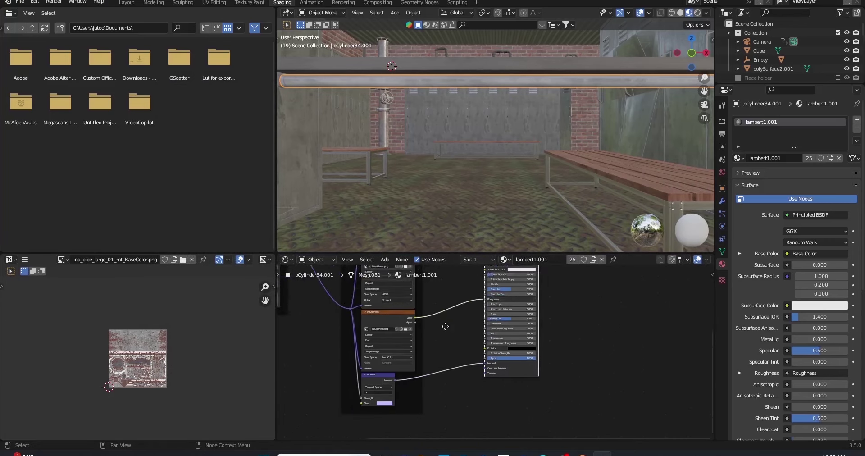
pyautogui.scroll(-3, 509, 383)
pyautogui.moveTo(333, 292); pyautogui.dragTo(485, 407)
pyautogui.press('x')
pyautogui.hotkey('ctrl', 'shift', 't')
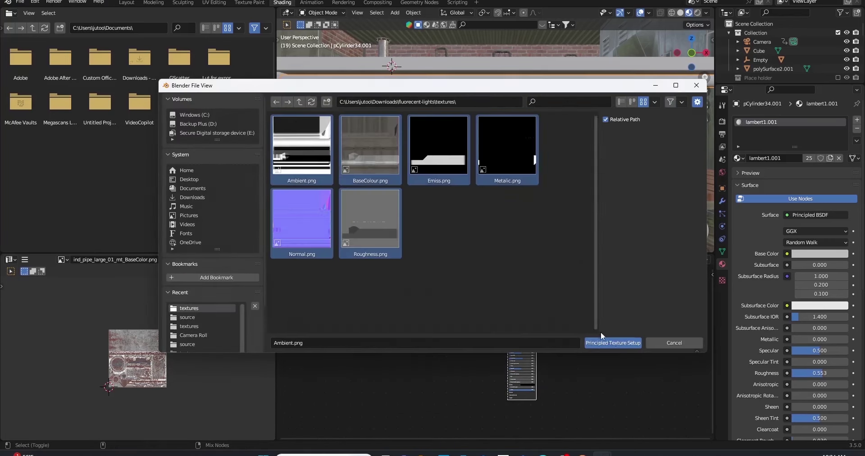
pyautogui.click(591, 342)
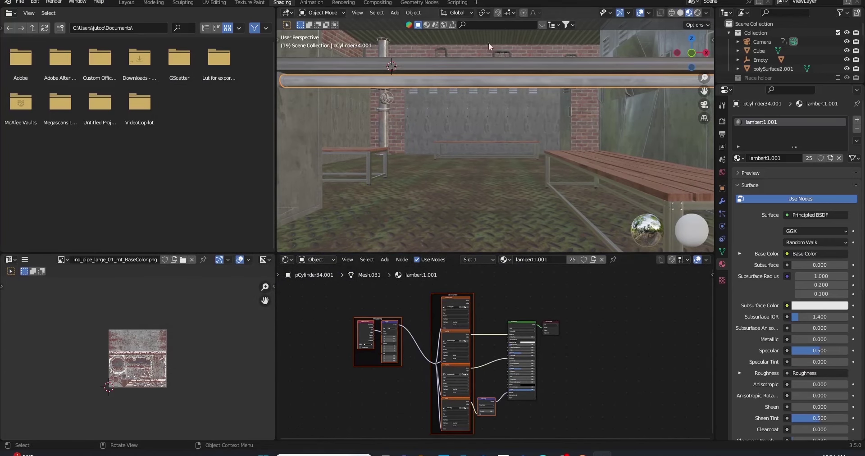
# Step: Give pCylinder34.001 a new Material.006 with an Emission surface, viewed in rendered mode
pyautogui.click(697, 13)
pyautogui.click(839, 158)
pyautogui.click(794, 158)
pyautogui.click(816, 215)
pyautogui.click(732, 275)
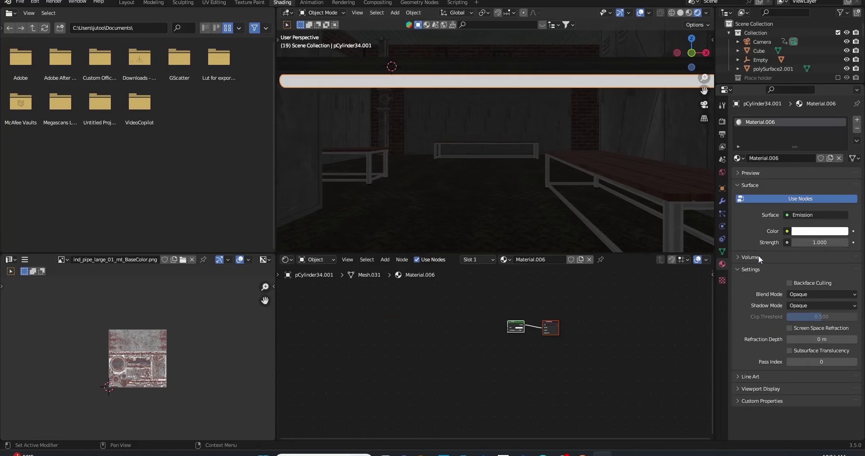
# Step: Enable Bloom in Render Properties and adjust the ambient occlusion distance
pyautogui.click(723, 121)
pyautogui.click(744, 195)
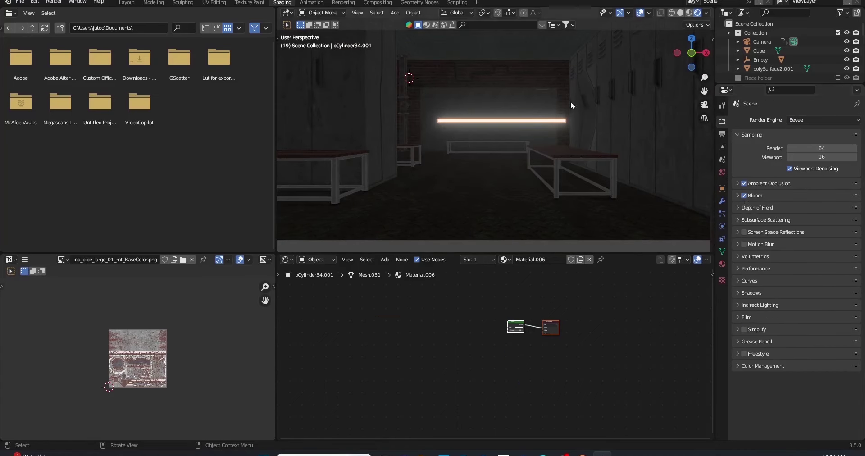
pyautogui.click(766, 183)
pyautogui.click(826, 196)
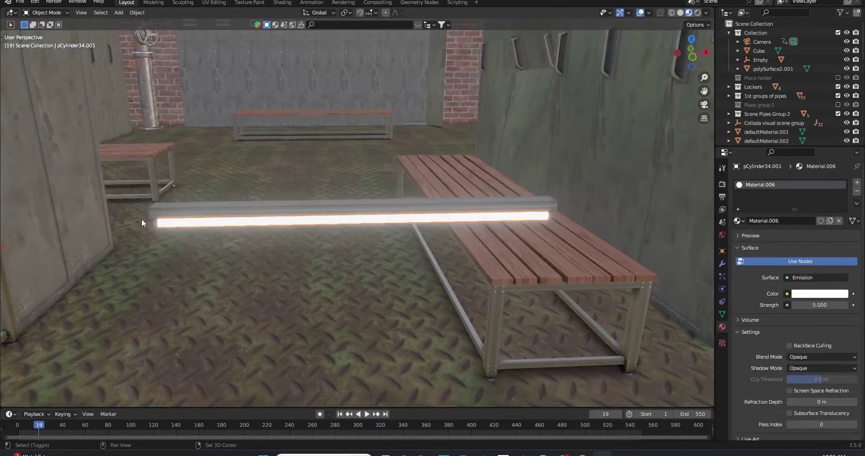
# Step: Give pCylinder35.001 a material slot renamed 'Emission lights'
pyautogui.click(545, 215)
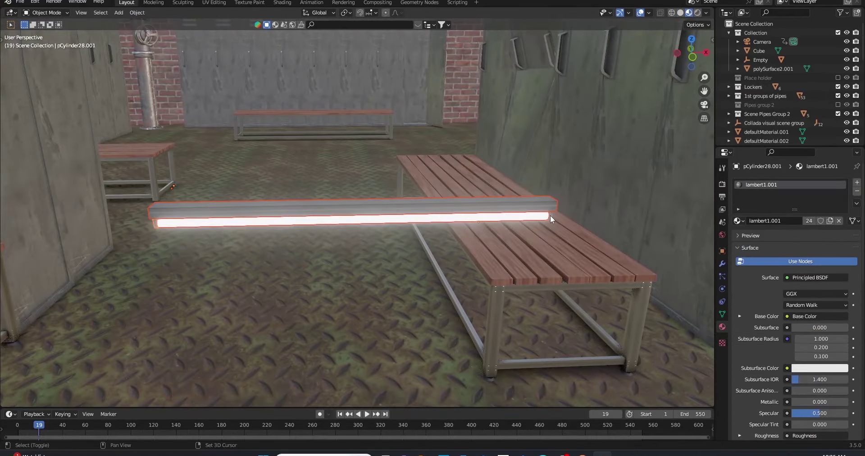
pyautogui.rightClick(732, 194)
pyautogui.doubleClick(771, 194)
pyautogui.write('Emission lights')
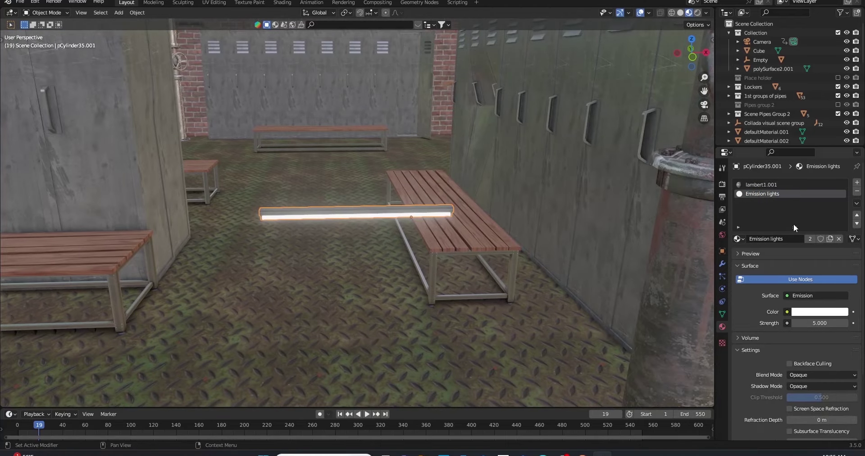
# Step: Move the light bar up against the back wall from front view
pyautogui.press('KP_1')
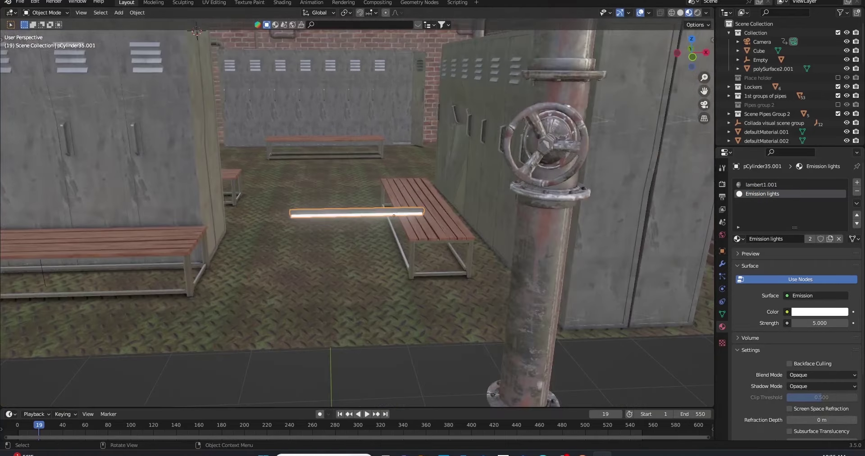
pyautogui.press('g')
pyautogui.click(483, 217)
pyautogui.scroll(-2, 483, 218)
pyautogui.moveTo(484, 217)
pyautogui.mouseDown(button='middle')
pyautogui.moveTo(332, 148)
pyautogui.moveTo(332, 174)
pyautogui.mouseUp(button='middle')
pyautogui.scroll(5, 332, 148)
# Step: Set the light bar's origin to its geometry and start moving it vertically
pyautogui.click(688, 12)
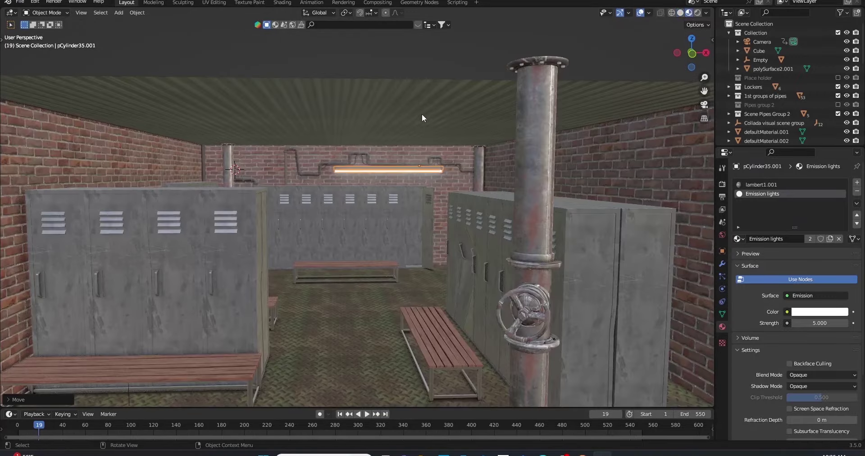
pyautogui.click(137, 13)
pyautogui.click(301, 32)
pyautogui.press('g')
pyautogui.press('z')
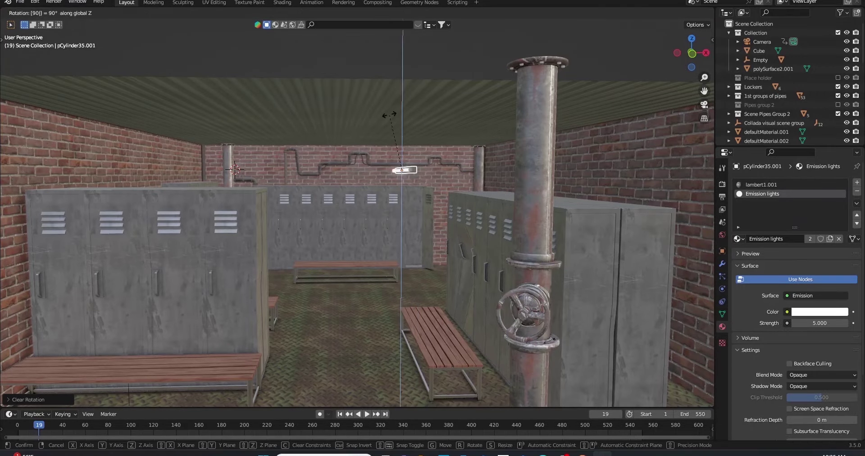
# Step: Confirm the light bar's new ceiling height and check it in front wireframe view
pyautogui.click(389, 91)
pyautogui.press('KP_1')
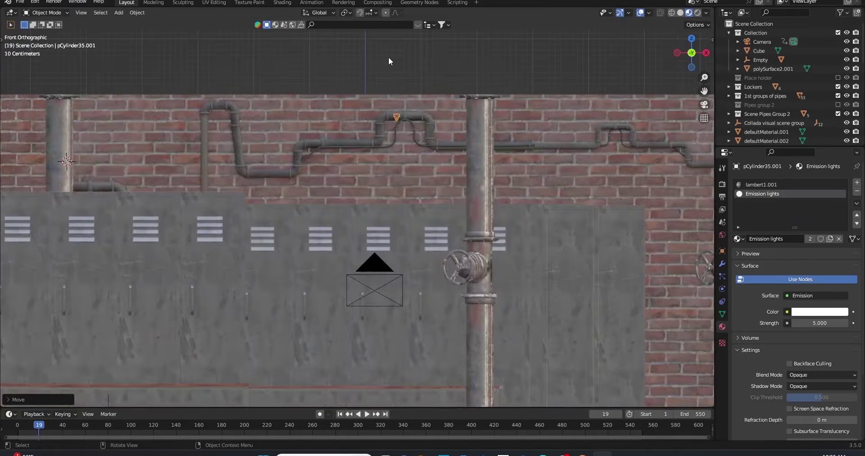
pyautogui.hotkey('shift', 'z')
pyautogui.scroll(3, 411, 129)
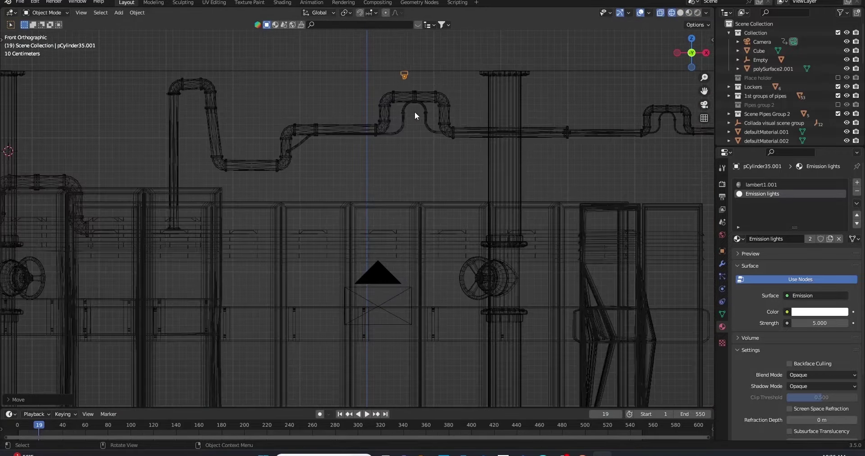
pyautogui.click(689, 13)
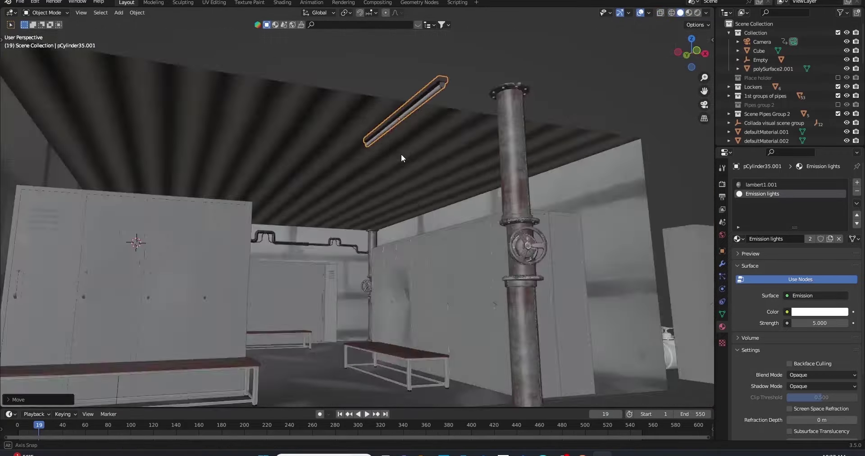
# Step: Check the hung light bar through the camera, then orbit from top view into the room
pyautogui.press('KP_0')
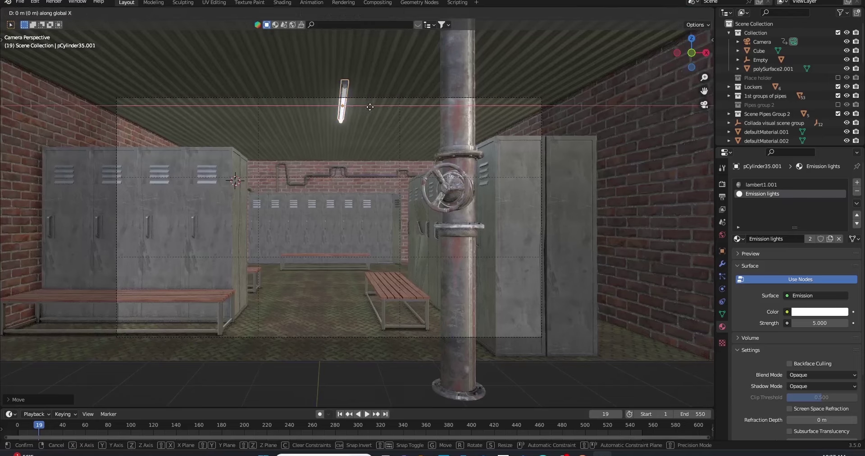
pyautogui.press('KP_7')
pyautogui.scroll(4, 392, 224)
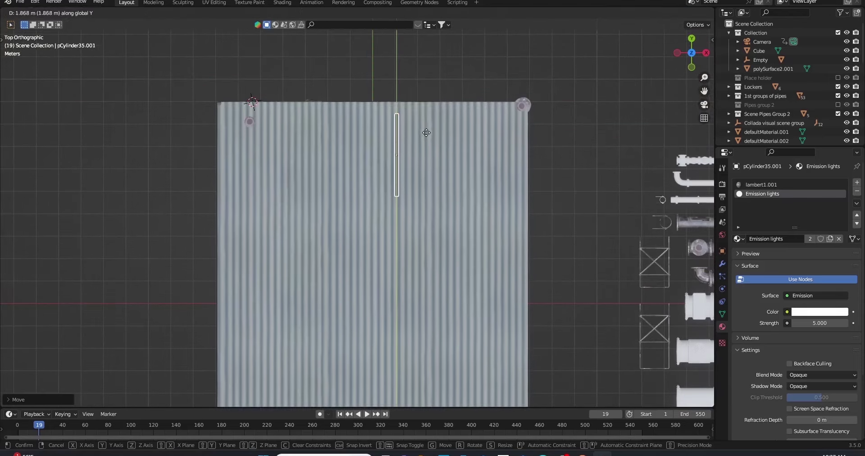
pyautogui.moveTo(418, 140); pyautogui.dragTo(317, 221, button='middle')
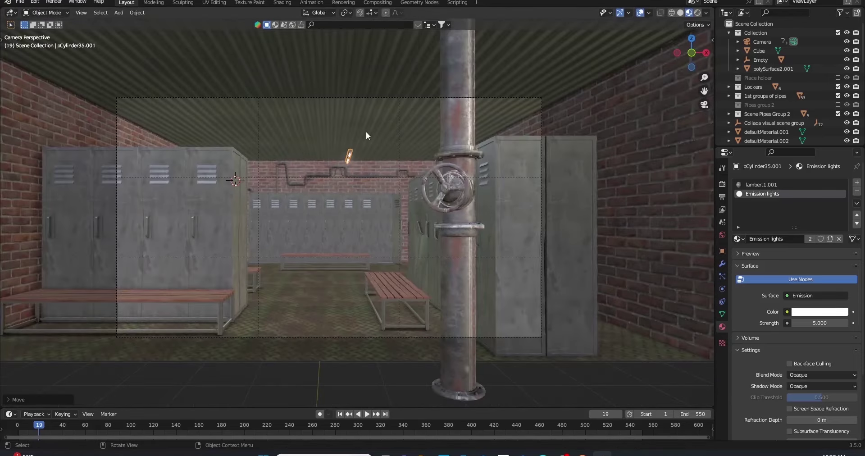
pyautogui.moveTo(366, 131)
pyautogui.mouseDown(button='middle')
pyautogui.moveTo(375, 126)
pyautogui.moveTo(366, 139)
pyautogui.moveTo(389, 113)
pyautogui.mouseUp(button='middle')
pyautogui.hotkey('shift', 's')
pyautogui.hotkey('shift', 'a')
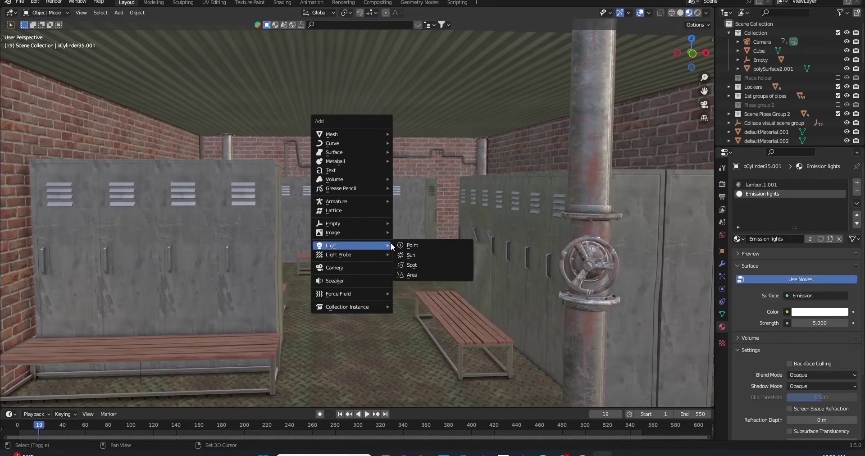
# Step: Add an area light and split the viewport with a rendered camera view on the left
pyautogui.click(412, 274)
pyautogui.moveTo(677, 19); pyautogui.dragTo(387, 135)
pyautogui.press('KP_0')
pyautogui.click(368, 12)
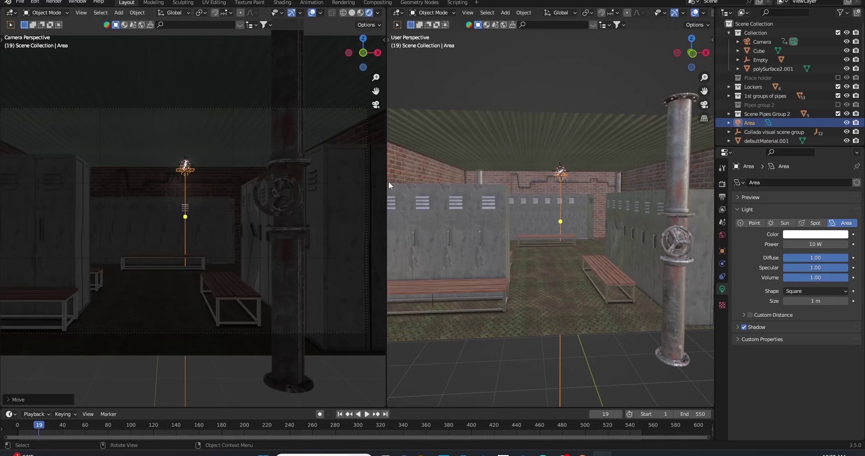
# Step: Set the world background to the brown_photostudio HDRI environment texture at strength 0
pyautogui.click(723, 234)
pyautogui.click(788, 243)
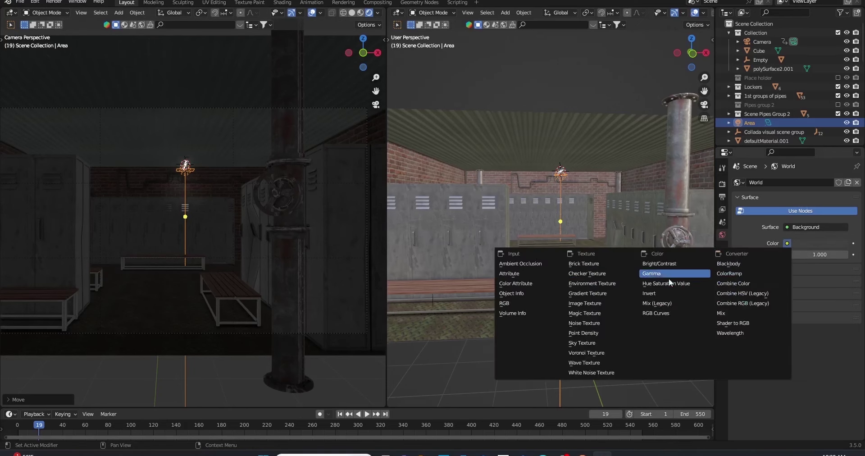
pyautogui.click(748, 270)
pyautogui.click(834, 255)
pyautogui.click(198, 198)
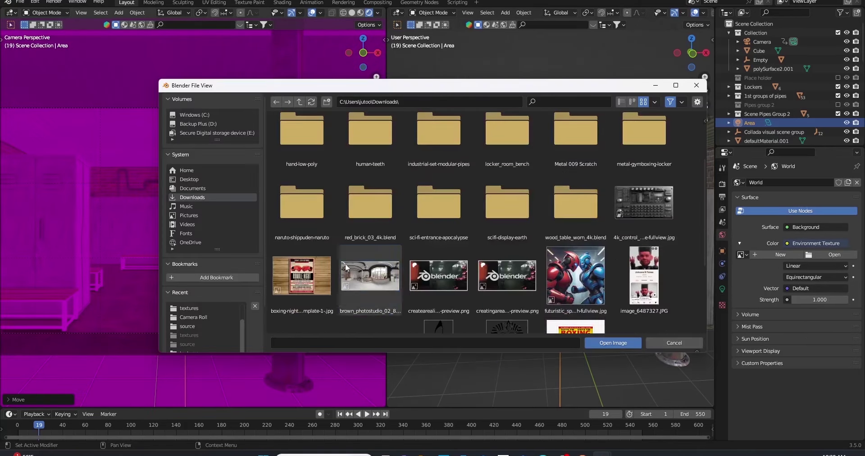
pyautogui.click(597, 343)
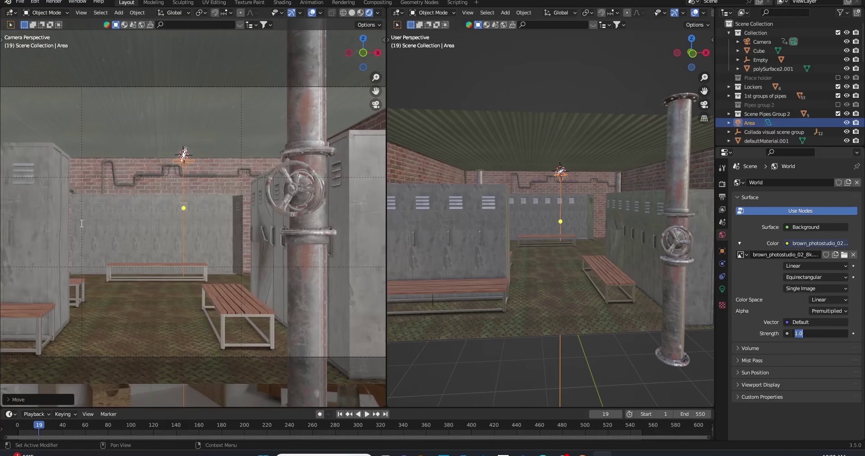
pyautogui.click(817, 334)
pyautogui.write('0')
pyautogui.press('Return')
pyautogui.press('KP_Decimal')
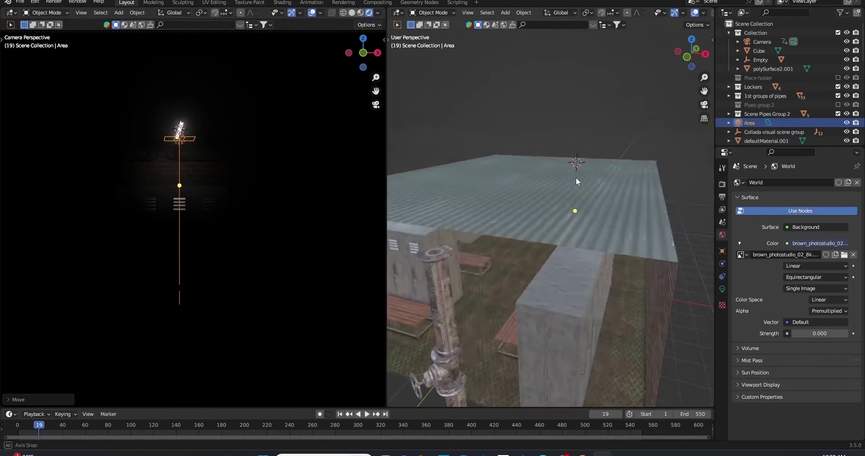
# Step: Narrow the area light by scaling it along the Y axis
pyautogui.moveTo(559, 187); pyautogui.dragTo(531, 104, button='middle')
pyautogui.press('s')
pyautogui.press('y')
pyautogui.press('Return')
pyautogui.press('s')
pyautogui.press('y')
pyautogui.click(518, 226)
pyautogui.moveTo(517, 226)
pyautogui.mouseDown(button='middle')
pyautogui.moveTo(605, 167)
pyautogui.moveTo(586, 149)
pyautogui.mouseUp(button='middle')
# Step: Set the area light's power to 50 W and adjust the camera framing
pyautogui.click(723, 289)
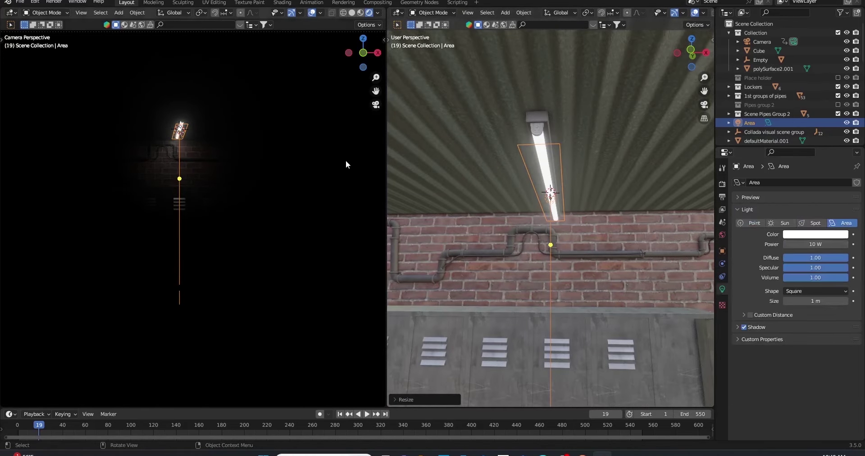
pyautogui.press('KP_1')
pyautogui.doubleClick(807, 245)
pyautogui.write('50')
pyautogui.press('Return')
pyautogui.moveTo(207, 250)
pyautogui.mouseDown(button='middle')
pyautogui.moveTo(337, 201)
pyautogui.moveTo(219, 151)
pyautogui.mouseUp(button='middle')
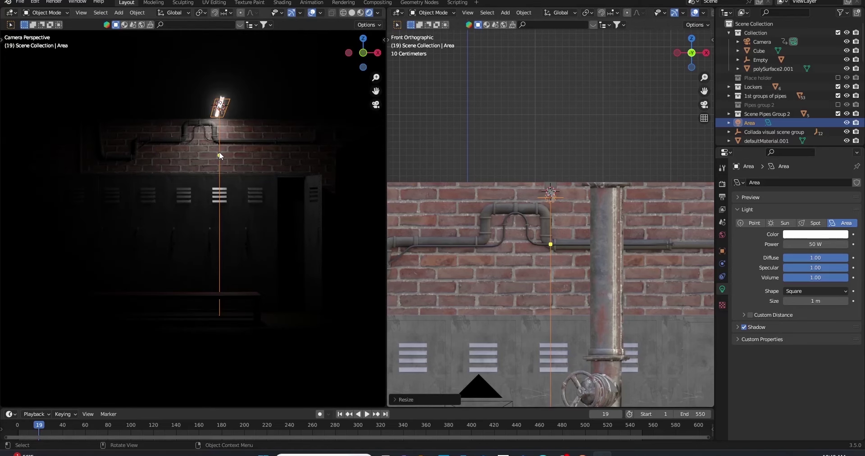
pyautogui.scroll(-4, 219, 152)
pyautogui.scroll(3, 572, 178)
pyautogui.scroll(3, 549, 158)
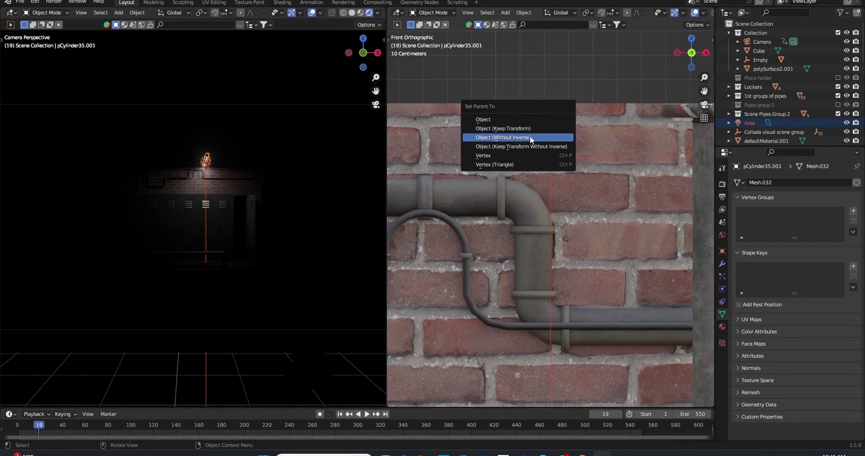
# Step: Parent the area light to the light bar, cancelling the accidental move
pyautogui.click(530, 136)
pyautogui.press('g')
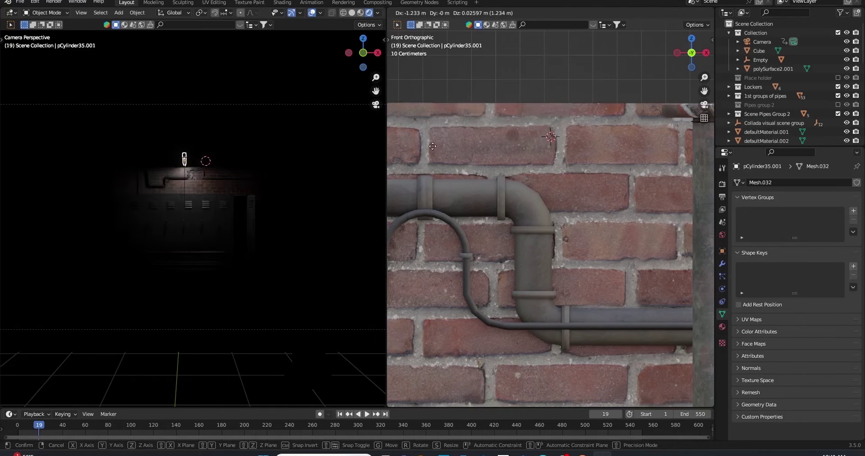
pyautogui.scroll(-2, 628, 141)
pyautogui.moveTo(225, 181); pyautogui.dragTo(259, 183, button='middle')
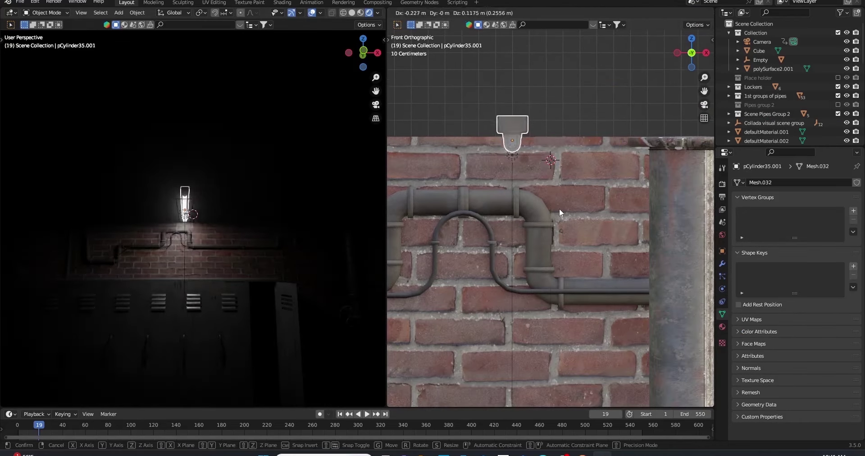
pyautogui.rightClick(559, 206)
pyautogui.press('KP_0')
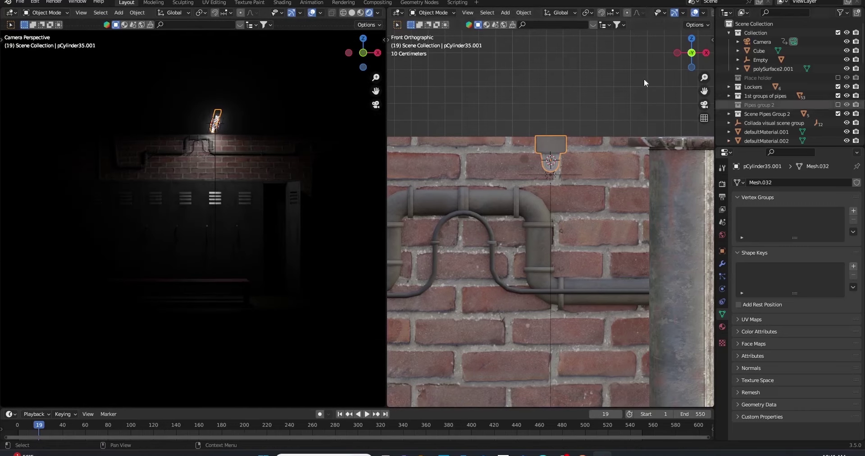
# Step: Set the area light's size to 2.5 m
pyautogui.click(572, 177)
pyautogui.write('2.5')
pyautogui.press('Return')
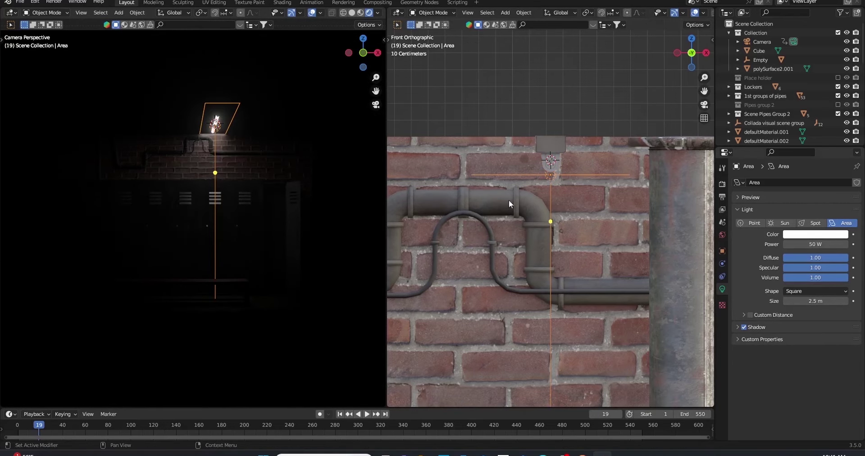
pyautogui.scroll(-3, 228, 181)
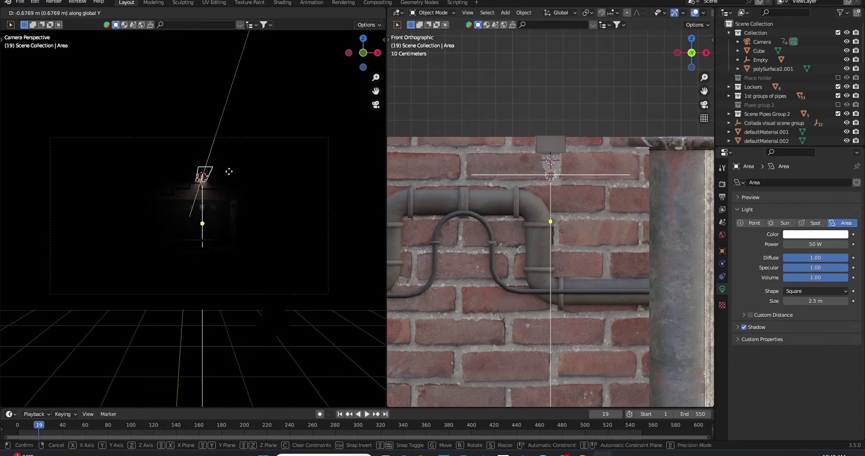
pyautogui.rightClick(229, 171)
# Step: Raise the tube light fixture vertically and view the room from the top
pyautogui.click(542, 172)
pyautogui.moveTo(562, 188); pyautogui.dragTo(546, 190, button='middle')
pyautogui.press('g')
pyautogui.press('z')
pyautogui.click(544, 194)
pyautogui.press('KP_7')
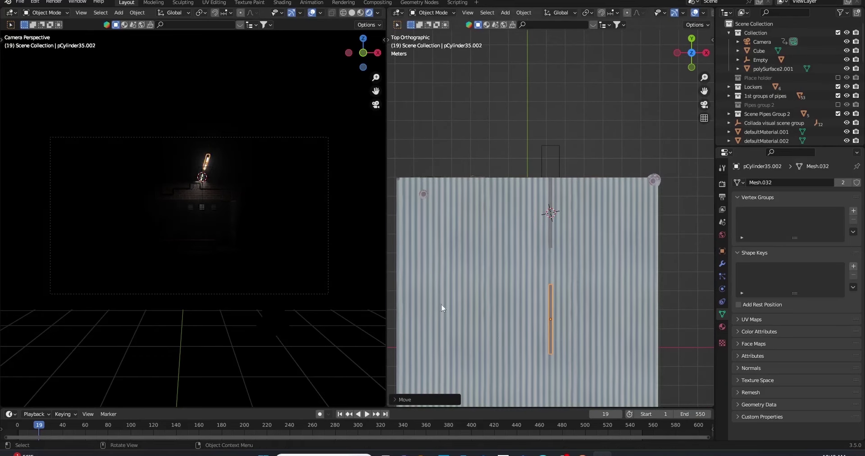
# Step: Place a linked copy of the fixture further along Y, redoing a misplaced first attempt
pyautogui.scroll(-1, 582, 292)
pyautogui.hotkey('alt', 'd')
pyautogui.press('y')
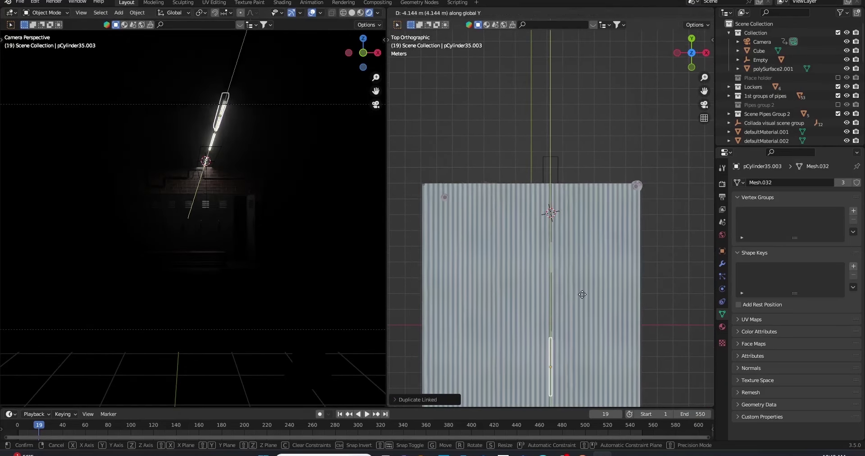
pyautogui.click(551, 286)
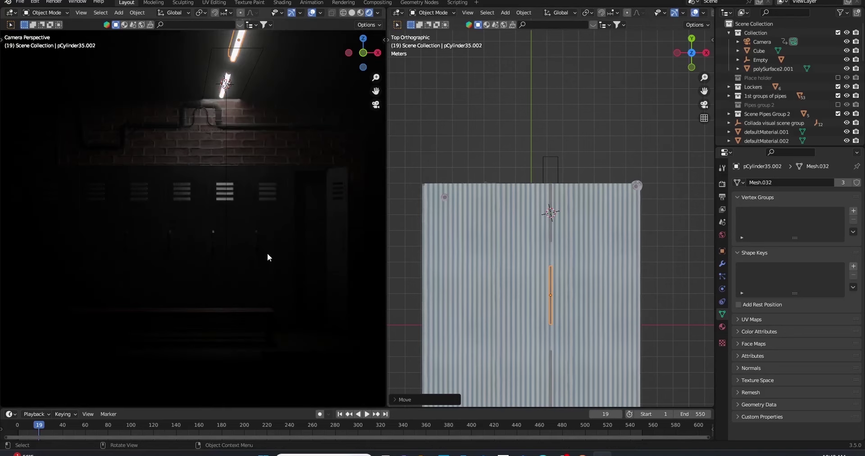
pyautogui.scroll(-1, 554, 343)
pyautogui.hotkey('ctrl', 'z')
pyautogui.hotkey('alt', 'd')
pyautogui.press('y')
pyautogui.scroll(-1, 561, 343)
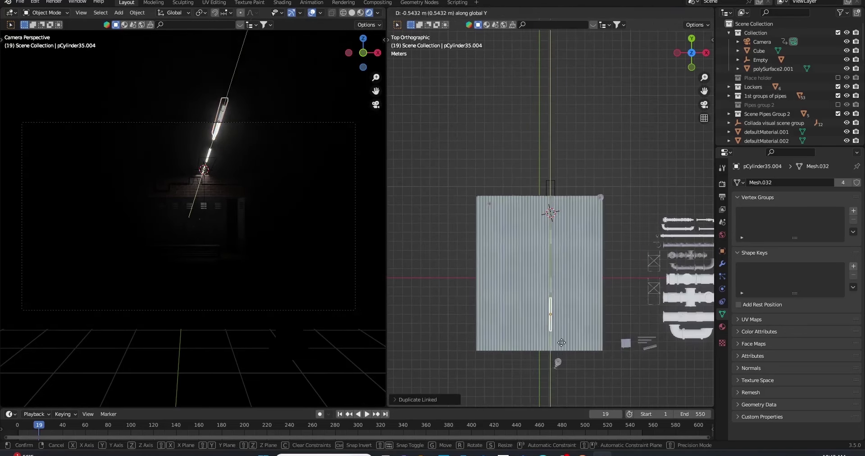
pyautogui.click(561, 372)
# Step: Reposition the area light and stretch it along the Y axis
pyautogui.click(215, 160)
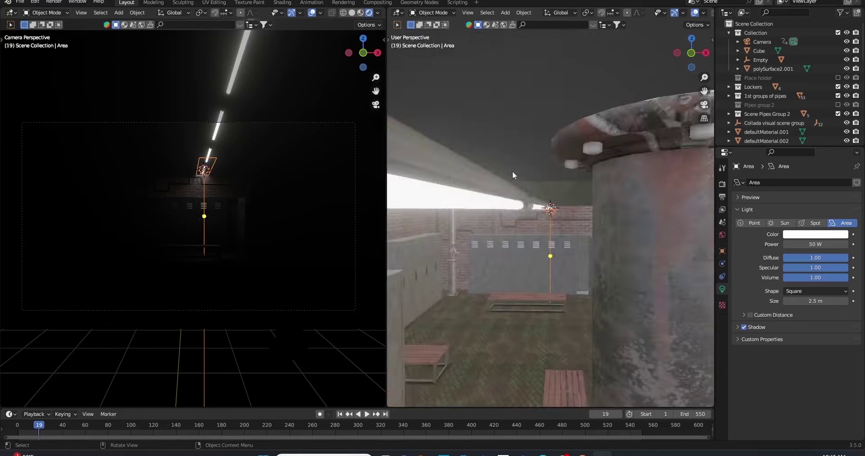
pyautogui.scroll(3, 539, 213)
pyautogui.click(550, 350)
pyautogui.moveTo(193, 203); pyautogui.dragTo(220, 172, button='middle')
pyautogui.press('s')
pyautogui.press('y')
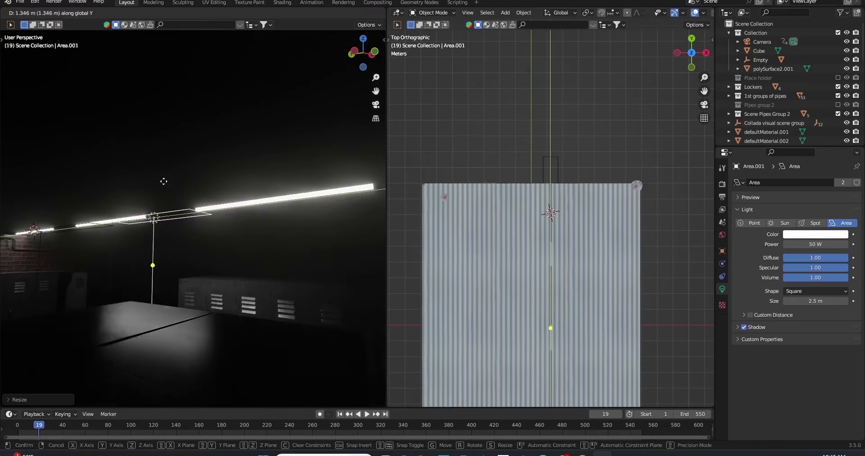
pyautogui.click(135, 168)
# Step: Detach the area light and re-parent it to the tube fixture
pyautogui.hotkey('alt', 'p')
pyautogui.click(140, 206)
pyautogui.moveTo(536, 171)
pyautogui.mouseDown(button='middle')
pyautogui.moveTo(541, 188)
pyautogui.moveTo(535, 164)
pyautogui.mouseUp(button='middle')
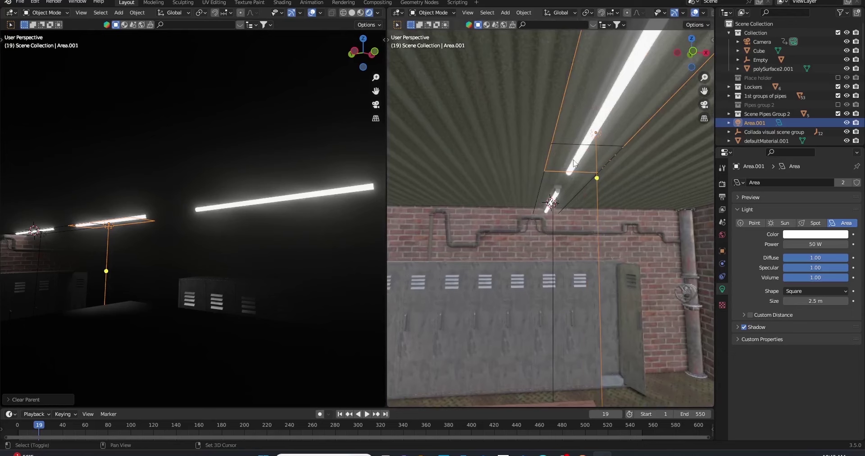
pyautogui.keyDown('shift'); pyautogui.click(535, 163); pyautogui.keyUp('shift')
pyautogui.hotkey('ctrl', 'p')
pyautogui.click(534, 163)
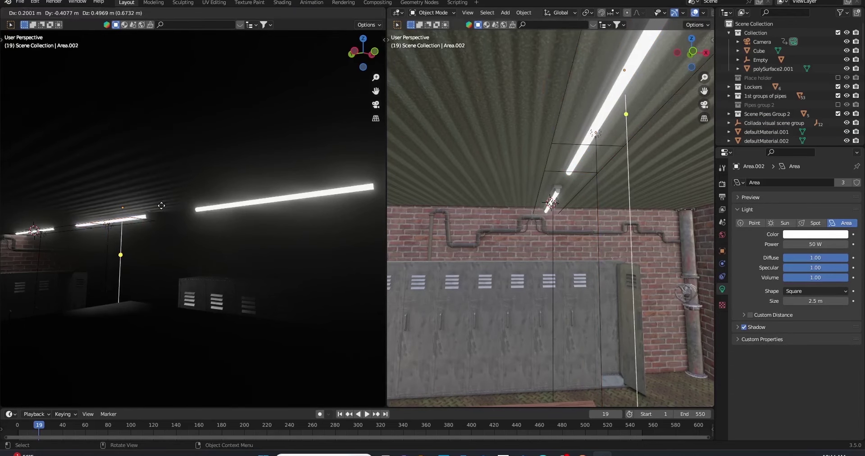
pyautogui.click(147, 220)
pyautogui.press('g')
pyautogui.rightClick(165, 215)
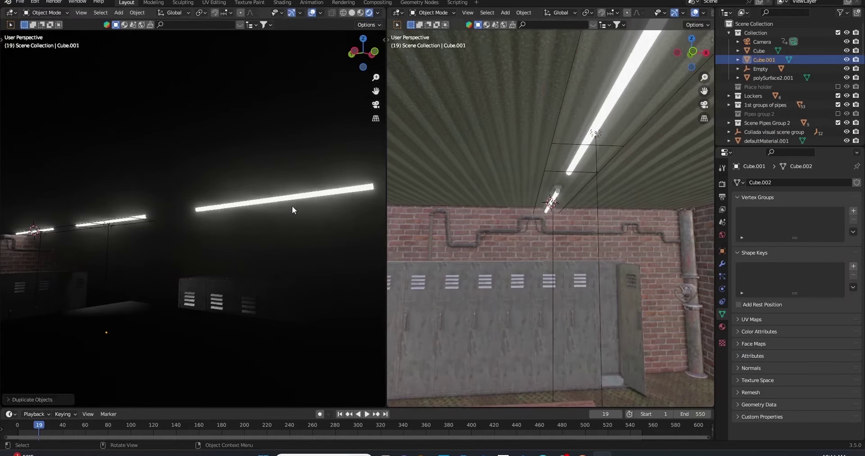
# Step: Duplicate the stretched area light along Y and check it through the camera
pyautogui.click(107, 221)
pyautogui.hotkey('shift', 'd')
pyautogui.press('y')
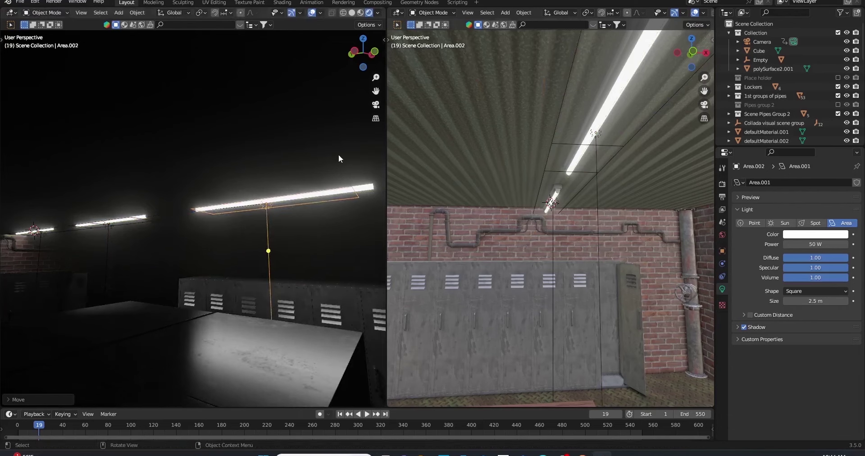
pyautogui.click(339, 154)
pyautogui.press('KP_0')
pyautogui.press('Home')
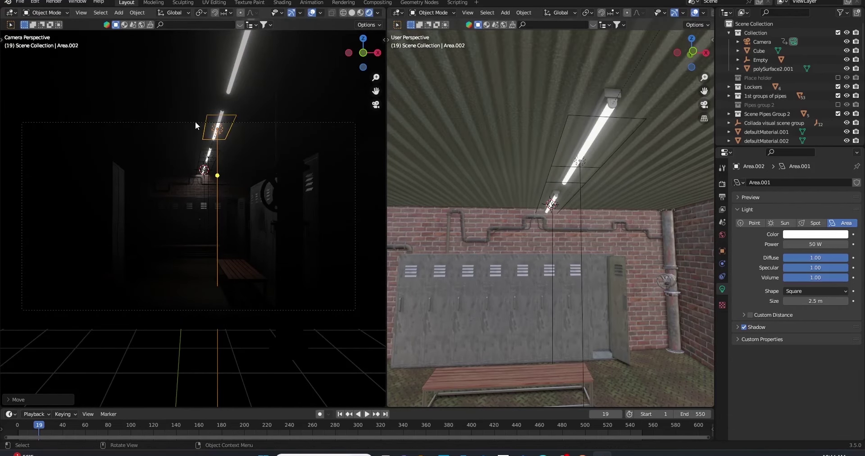
# Step: Start another light duplicate, then select a tube fixture and view the room from above
pyautogui.hotkey('shift', 'd')
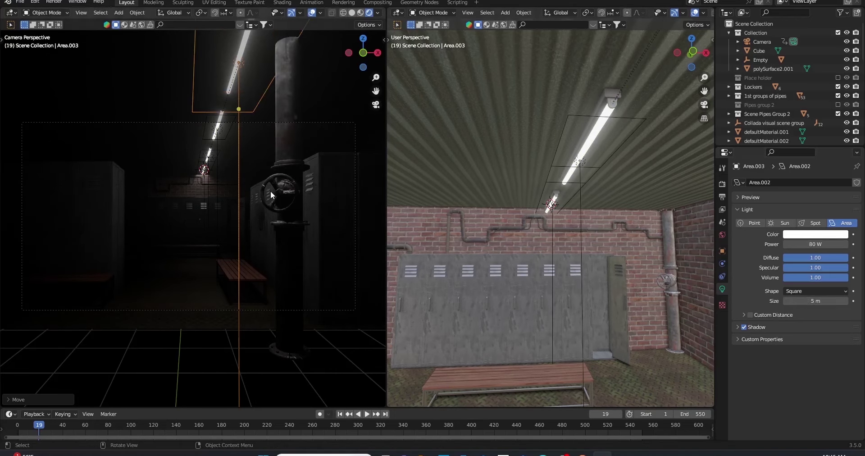
pyautogui.scroll(1, 276, 194)
pyautogui.moveTo(496, 162); pyautogui.dragTo(610, 127, button='middle')
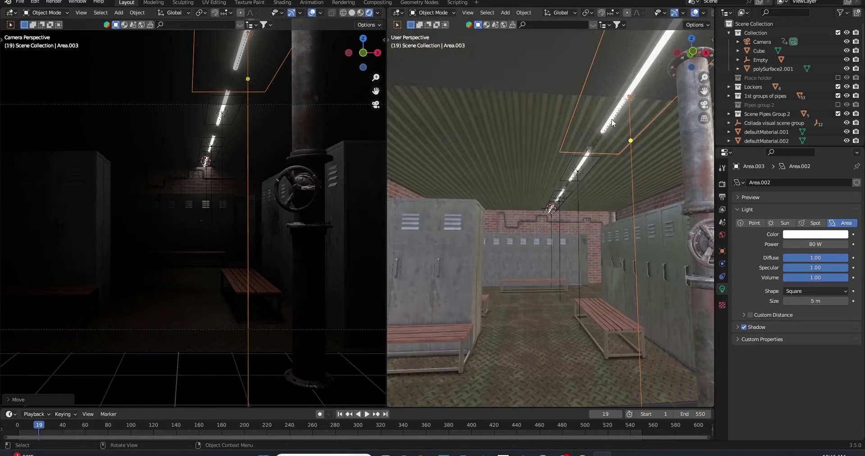
pyautogui.click(560, 201)
pyautogui.press('KP_7')
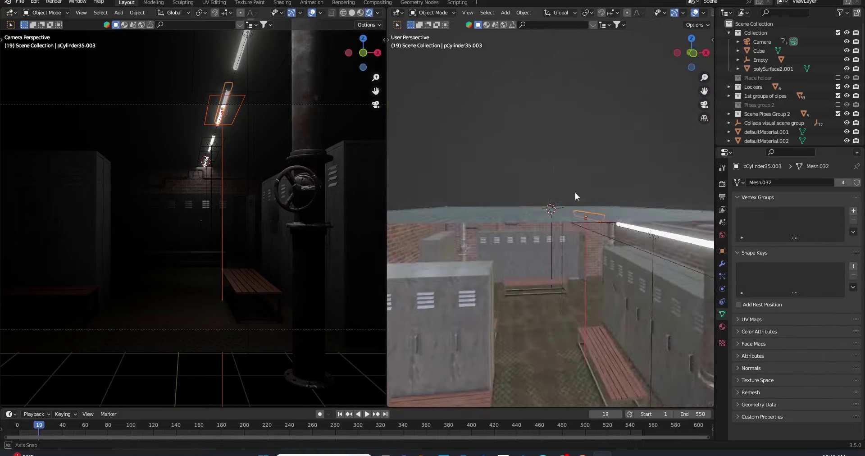
# Step: Make linked copies of the ceiling fixture along X and Y to extend the row
pyautogui.hotkey('alt', 'd')
pyautogui.press('x')
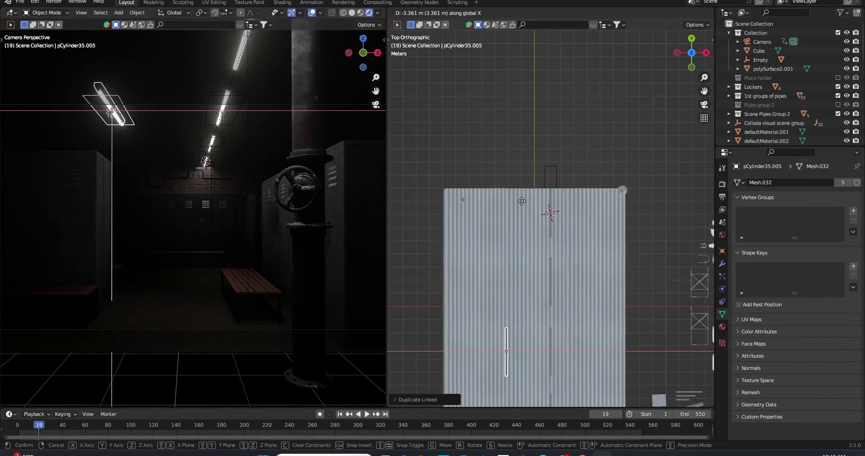
pyautogui.hotkey('alt', 'd')
pyautogui.press('y')
pyautogui.click(520, 204)
pyautogui.hotkey('alt', 'd')
pyautogui.press('y')
pyautogui.click(481, 289)
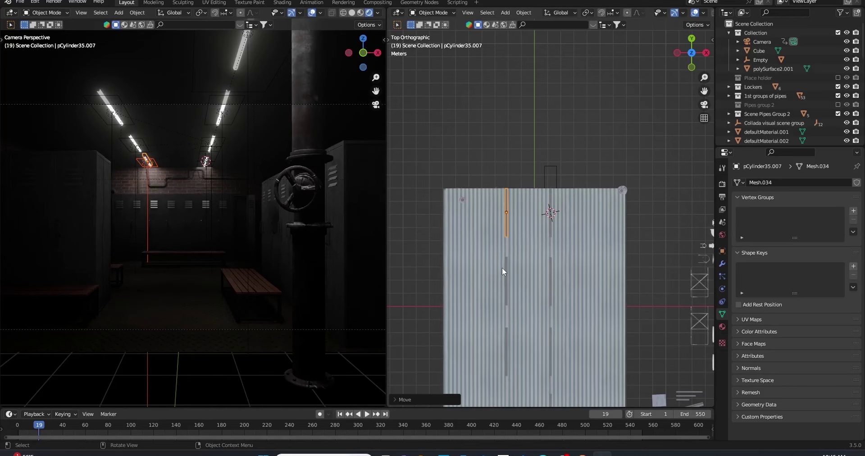
pyautogui.keyDown('shift'); pyautogui.scroll(-4, 513, 260); pyautogui.keyUp('shift')
# Step: Duplicate the Area.004 light along Y and place it under its new fixture
pyautogui.press('KP_0')
pyautogui.click(510, 196)
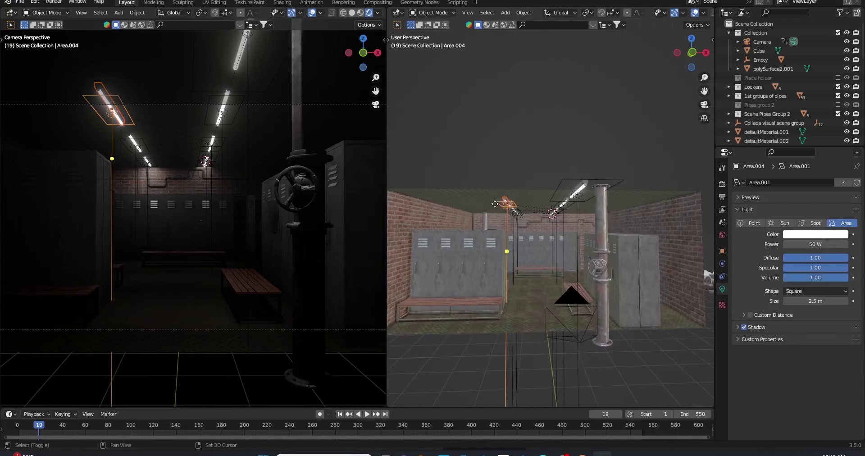
pyautogui.press('KP_0')
pyautogui.hotkey('shift', 'd')
pyautogui.press('y')
pyautogui.click(537, 253)
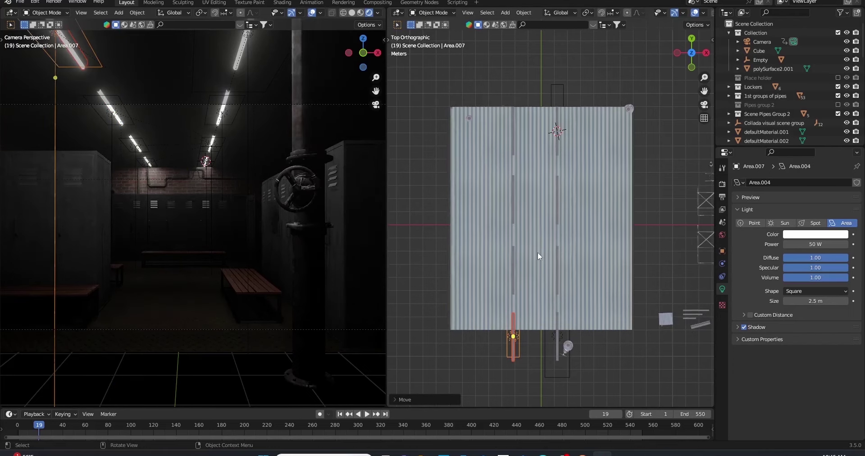
pyautogui.scroll(2, 269, 212)
pyautogui.scroll(-3, 269, 212)
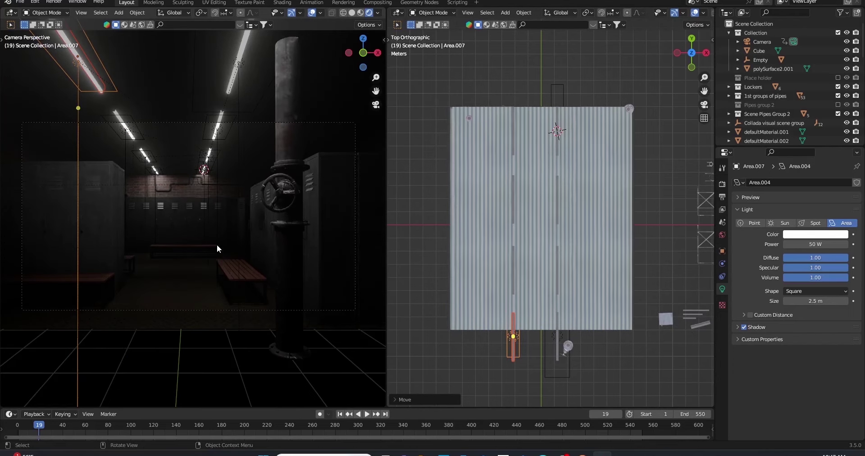
# Step: Select the Area.005 light and then a tube light fixture in top view
pyautogui.click(508, 115)
pyautogui.moveTo(508, 115); pyautogui.dragTo(514, 131, button='middle')
pyautogui.scroll(4, 520, 136)
pyautogui.keyDown('shift'); pyautogui.click(493, 224); pyautogui.keyUp('shift')
pyautogui.keyDown('shift'); pyautogui.click(491, 228); pyautogui.keyUp('shift')
pyautogui.keyDown('shift'); pyautogui.click(491, 227); pyautogui.keyUp('shift')
pyautogui.keyDown('shift'); pyautogui.click(488, 219); pyautogui.keyUp('shift')
pyautogui.keyDown('shift'); pyautogui.click(485, 207); pyautogui.keyUp('shift')
pyautogui.keyDown('shift'); pyautogui.click(484, 200); pyautogui.keyUp('shift')
pyautogui.press('KP_7')
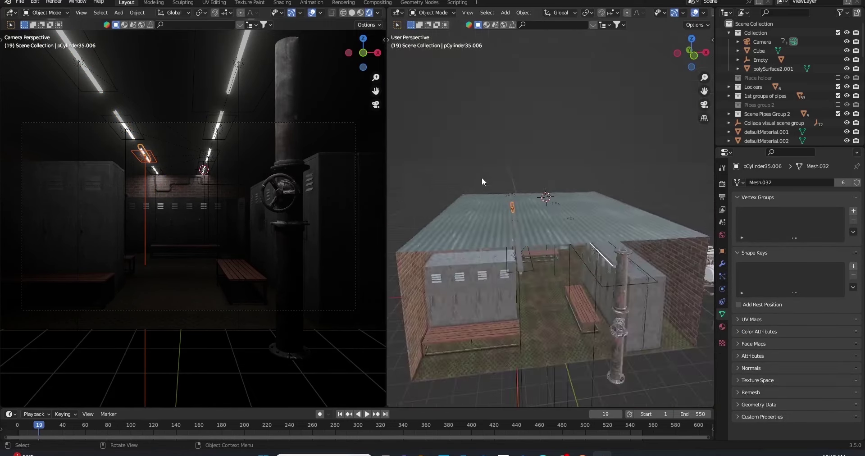
# Step: Add more linked fixture copies along X and Y down the wall
pyautogui.hotkey('alt', 'd')
pyautogui.press('x')
pyautogui.click(444, 177)
pyautogui.hotkey('alt', 'd')
pyautogui.press('y')
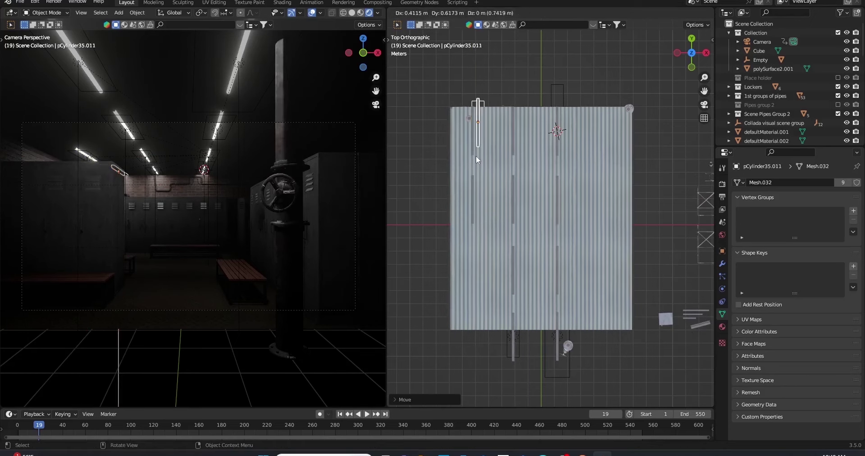
pyautogui.hotkey('alt', 'd')
pyautogui.press('y')
pyautogui.click(485, 299)
pyautogui.hotkey('alt', 'd')
pyautogui.press('y')
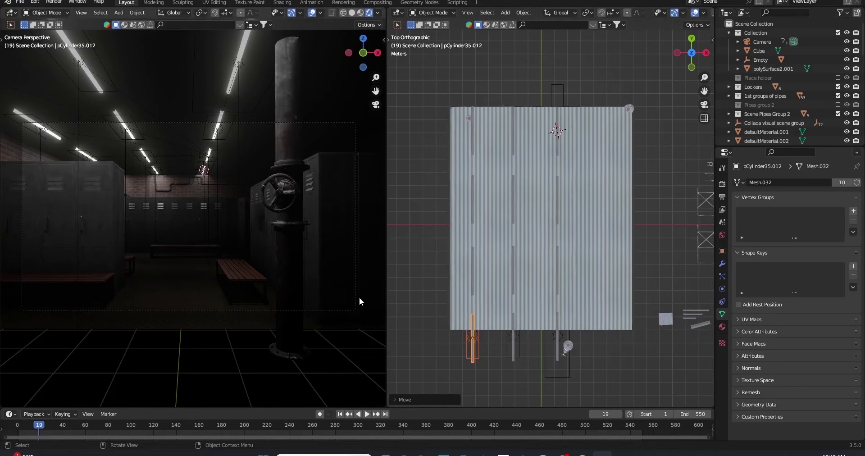
# Step: Orbit the room and check the lighting through the scene camera
pyautogui.moveTo(192, 145)
pyautogui.mouseDown(button='middle')
pyautogui.moveTo(179, 193)
pyautogui.moveTo(136, 178)
pyautogui.moveTo(196, 165)
pyautogui.mouseUp(button='middle')
pyautogui.press('ctrl+alt+KP_0')
pyautogui.moveTo(291, 158)
pyautogui.mouseDown(button='middle')
pyautogui.moveTo(182, 160)
pyautogui.moveTo(237, 188)
pyautogui.moveTo(202, 193)
pyautogui.moveTo(224, 193)
pyautogui.mouseUp(button='middle')
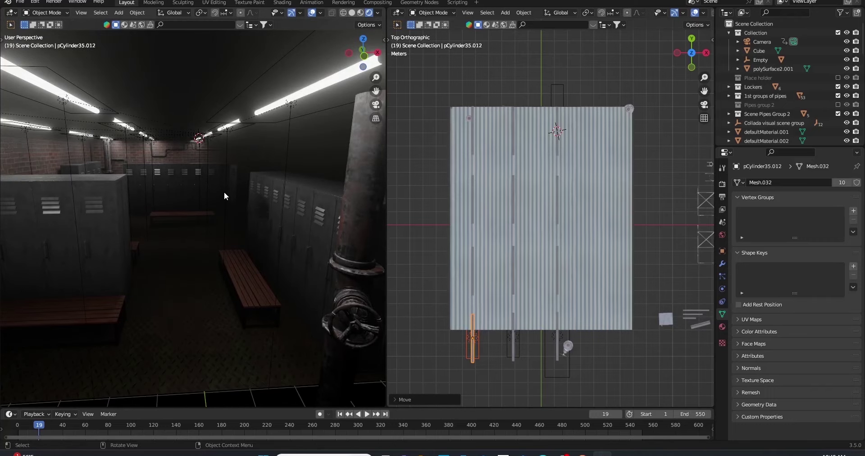
pyautogui.moveTo(224, 191)
pyautogui.mouseDown(button='middle')
pyautogui.moveTo(229, 174)
pyautogui.moveTo(162, 171)
pyautogui.mouseUp(button='middle')
pyautogui.press('KP_0')
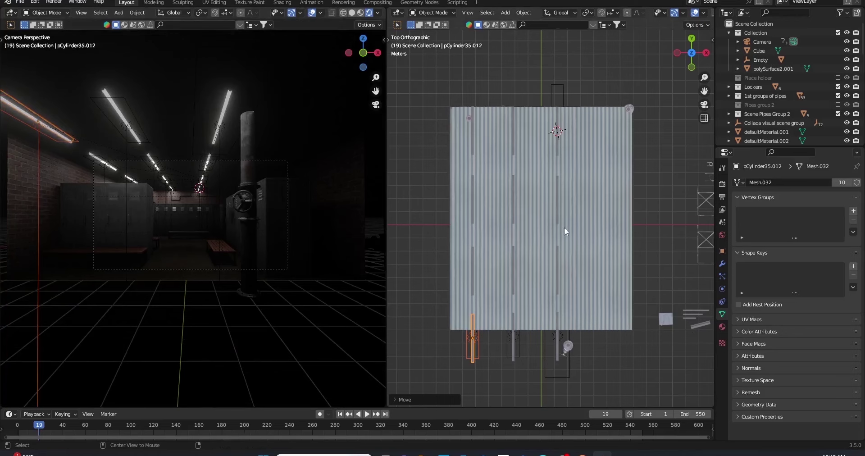
# Step: Shift the fixture along X and place a duplicated pipe at the lockers' top edge
pyautogui.press('g')
pyautogui.press('x')
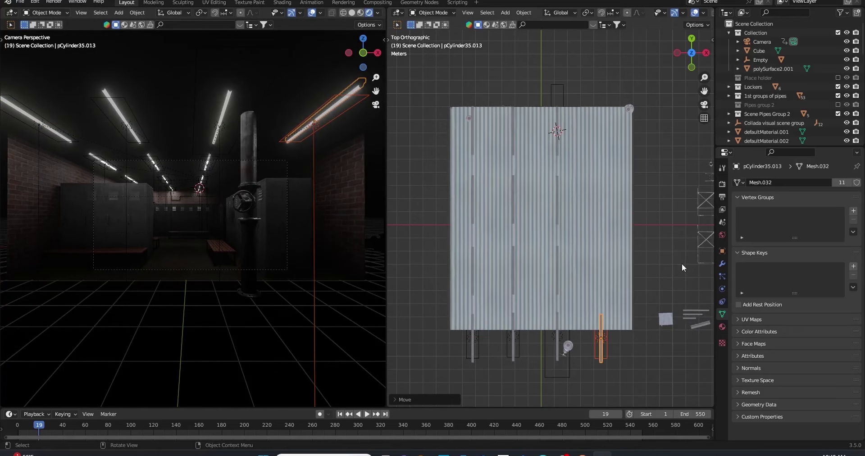
pyautogui.click(682, 263)
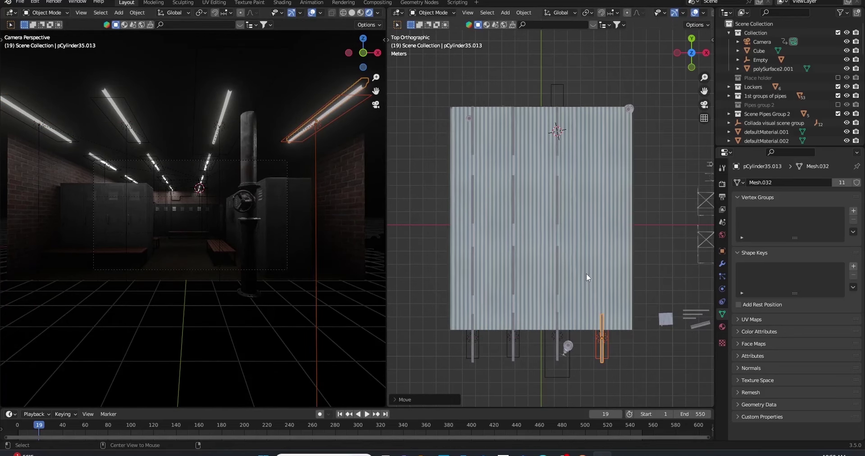
pyautogui.hotkey('alt', 'd')
pyautogui.press('y')
pyautogui.click(602, 167)
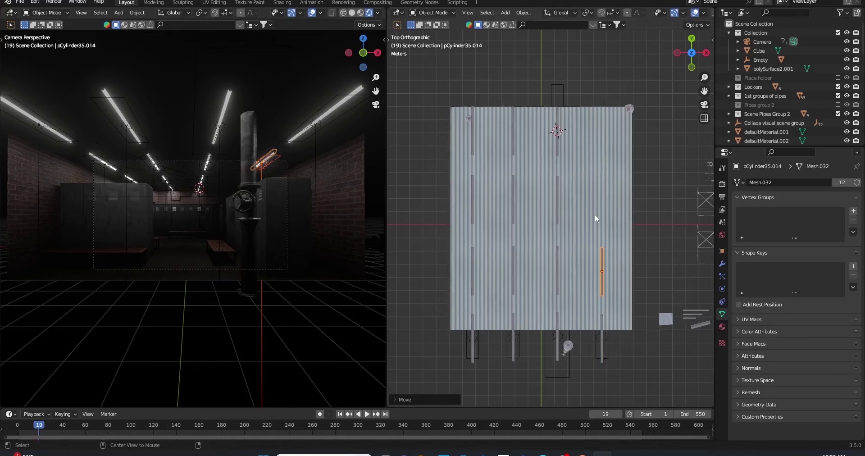
pyautogui.click(593, 131)
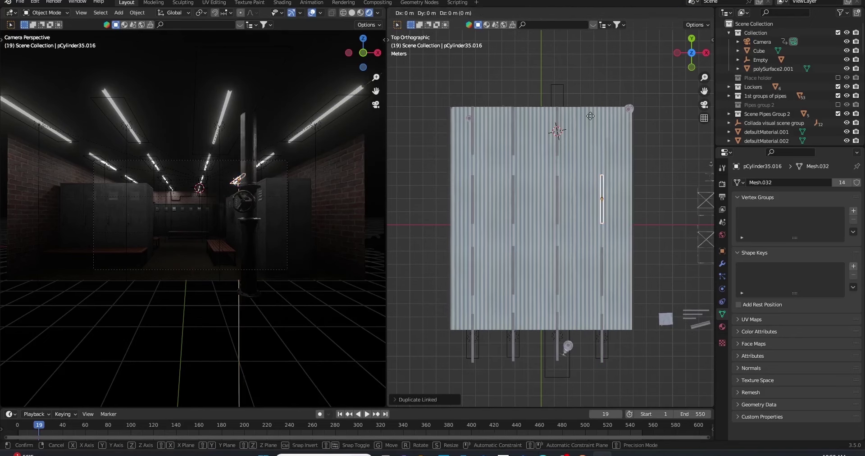
pyautogui.click(591, 74)
# Step: Orbit around the new pipe, then return to the camera view
pyautogui.moveTo(233, 258); pyautogui.dragTo(249, 267, button='middle')
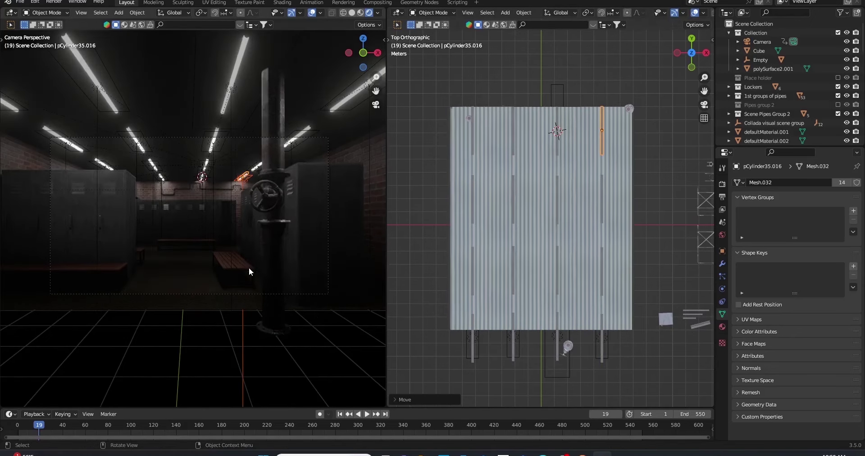
pyautogui.moveTo(338, 259)
pyautogui.mouseDown(button='middle')
pyautogui.moveTo(189, 246)
pyautogui.moveTo(215, 256)
pyautogui.mouseUp(button='middle')
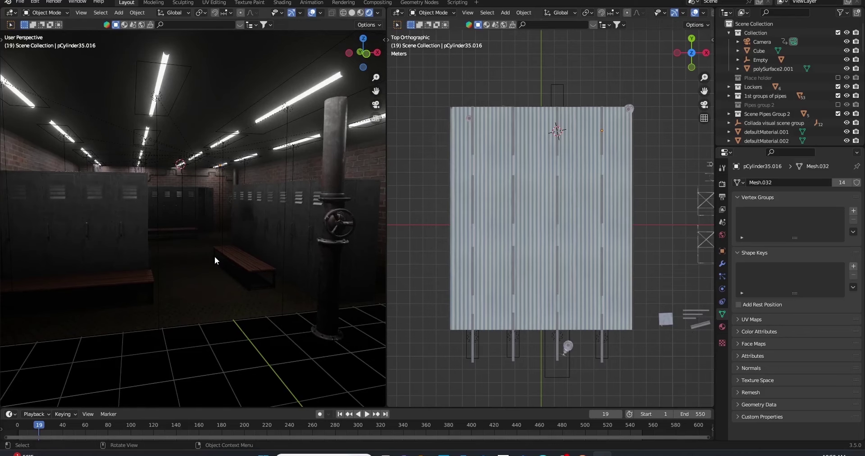
pyautogui.scroll(-3, 214, 256)
pyautogui.scroll(-3, 218, 248)
pyautogui.scroll(5, 186, 265)
pyautogui.scroll(3, 208, 247)
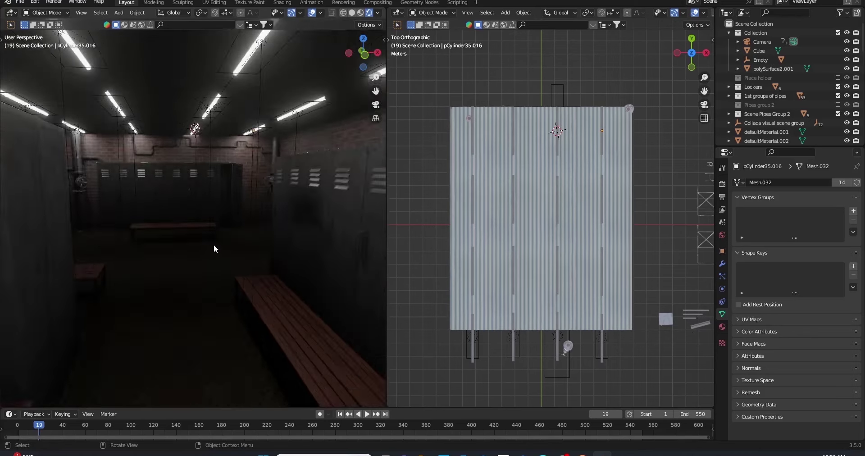
pyautogui.moveTo(213, 247)
pyautogui.mouseDown(button='middle')
pyautogui.moveTo(231, 237)
pyautogui.moveTo(189, 248)
pyautogui.moveTo(60, 237)
pyautogui.moveTo(54, 201)
pyautogui.mouseUp(button='middle')
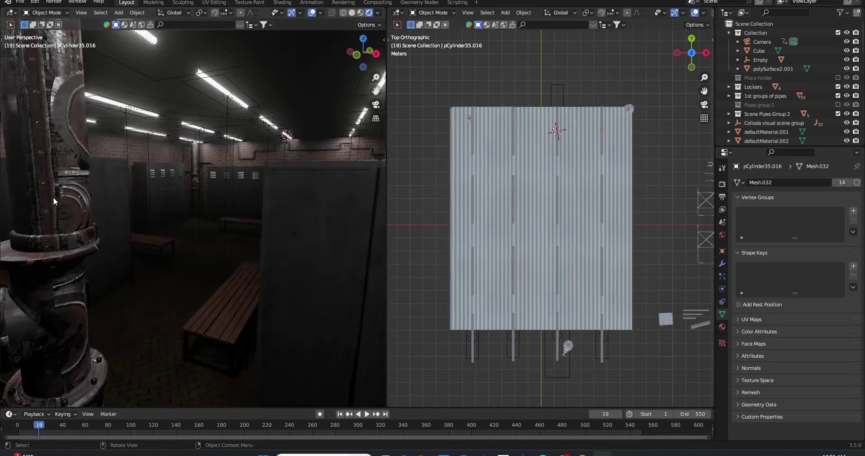
pyautogui.press('KP_0')
pyautogui.press('space')
# Step: Save as Scene tutorial part 1.blend and play the camera animation from the start
pyautogui.hotkey('ctrl', 's')
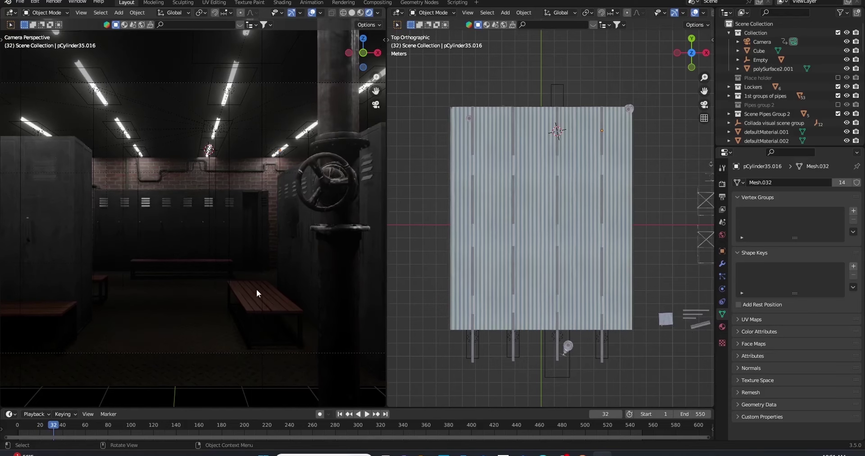
pyautogui.hotkey('shift', 'Left')
pyautogui.press('space')
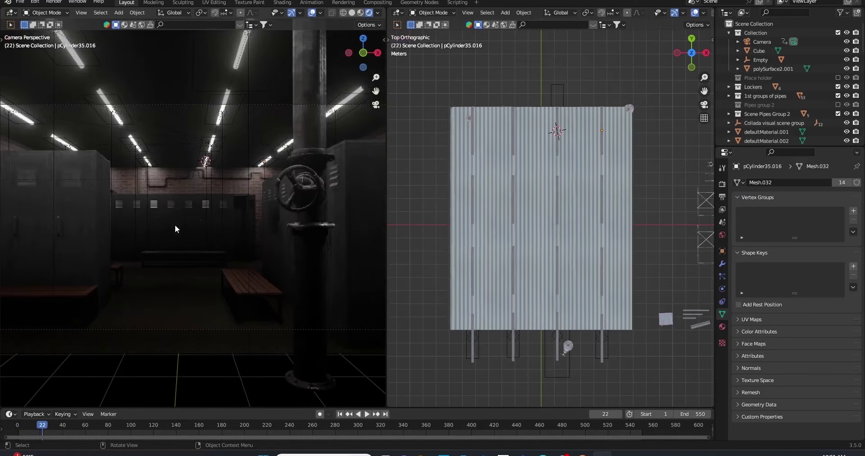
pyautogui.click(147, 150)
pyautogui.press('space')
# Step: Orbit close to the locker doors, selecting the locker wall and counter block
pyautogui.moveTo(147, 150)
pyautogui.mouseDown(button='middle')
pyautogui.moveTo(220, 158)
pyautogui.moveTo(311, 146)
pyautogui.moveTo(182, 163)
pyautogui.moveTo(188, 182)
pyautogui.moveTo(245, 195)
pyautogui.moveTo(117, 175)
pyautogui.moveTo(52, 150)
pyautogui.moveTo(277, 201)
pyautogui.moveTo(225, 201)
pyautogui.moveTo(241, 203)
pyautogui.moveTo(251, 172)
pyautogui.moveTo(243, 205)
pyautogui.moveTo(246, 161)
pyautogui.moveTo(206, 201)
pyautogui.moveTo(274, 149)
pyautogui.moveTo(185, 146)
pyautogui.moveTo(267, 143)
pyautogui.moveTo(264, 154)
pyautogui.moveTo(221, 164)
pyautogui.moveTo(247, 165)
pyautogui.moveTo(251, 251)
pyautogui.moveTo(188, 246)
pyautogui.moveTo(183, 231)
pyautogui.moveTo(190, 231)
pyautogui.moveTo(184, 255)
pyautogui.moveTo(172, 251)
pyautogui.moveTo(200, 204)
pyautogui.moveTo(209, 206)
pyautogui.mouseUp(button='middle')
pyautogui.click(187, 182)
pyautogui.click(251, 251)
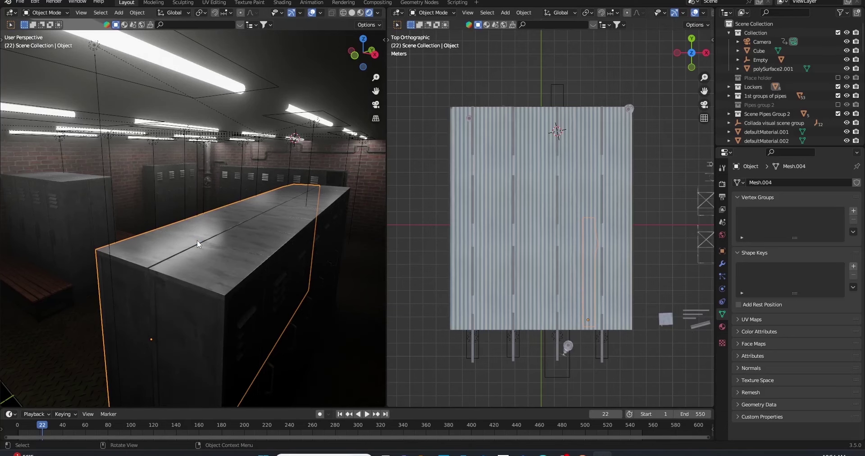
pyautogui.moveTo(121, 192)
pyautogui.mouseDown(button='middle')
pyautogui.moveTo(274, 164)
pyautogui.moveTo(188, 162)
pyautogui.moveTo(209, 158)
pyautogui.moveTo(252, 166)
pyautogui.moveTo(175, 169)
pyautogui.mouseUp(button='middle')
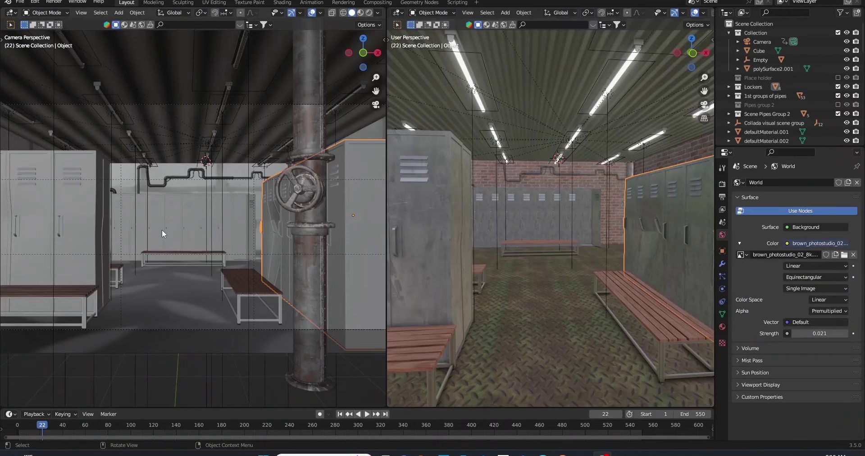
# Step: Select the back wall of lockers and frame it in the rendered view
pyautogui.scroll(3, 130, 127)
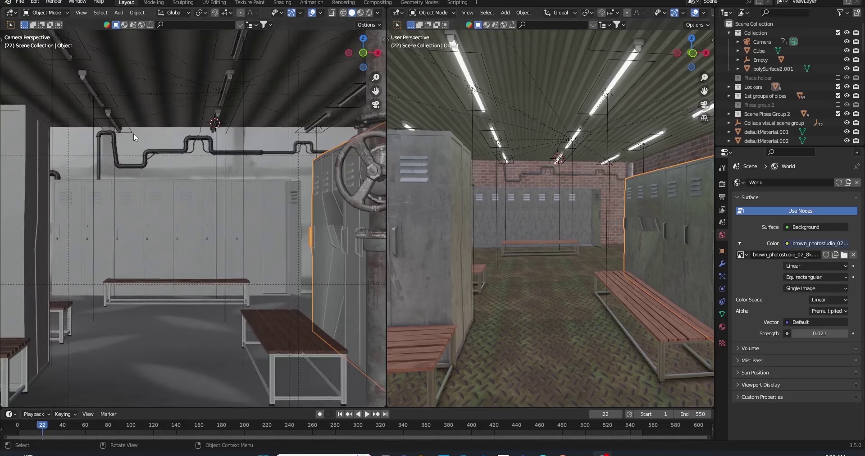
pyautogui.moveTo(644, 250)
pyautogui.mouseDown(button='middle')
pyautogui.moveTo(499, 149)
pyautogui.moveTo(461, 135)
pyautogui.moveTo(570, 264)
pyautogui.moveTo(579, 262)
pyautogui.mouseUp(button='middle')
pyautogui.click(578, 262)
pyautogui.scroll(5, 641, 288)
pyautogui.press('KP_Decimal')
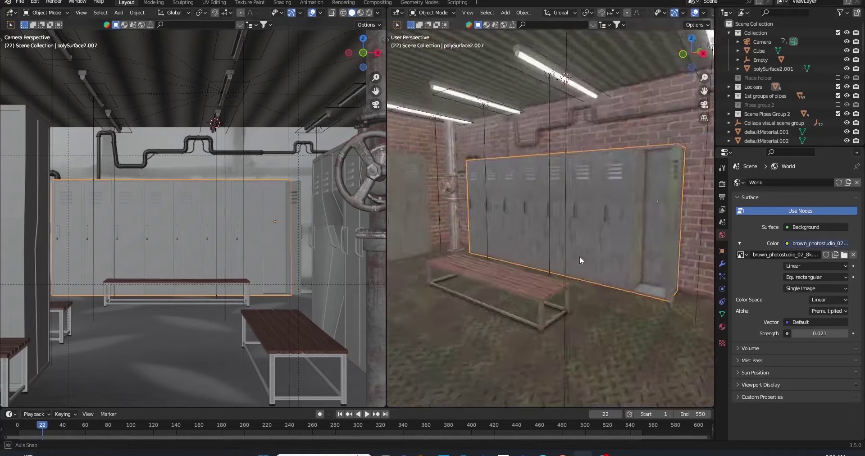
pyautogui.moveTo(631, 203); pyautogui.dragTo(586, 216, button='middle')
pyautogui.keyDown('alt'); pyautogui.click(579, 212); pyautogui.keyUp('alt')
pyautogui.click(599, 228)
# Step: Toggle Edit Mode on the lockers, then switch to the Shading workspace
pyautogui.press('Tab')
pyautogui.press('s')
pyautogui.press('Escape')
pyautogui.press('Tab')
pyautogui.moveTo(631, 180); pyautogui.dragTo(566, 203, button='middle')
pyautogui.scroll(4, 554, 202)
pyautogui.scroll(3, 555, 202)
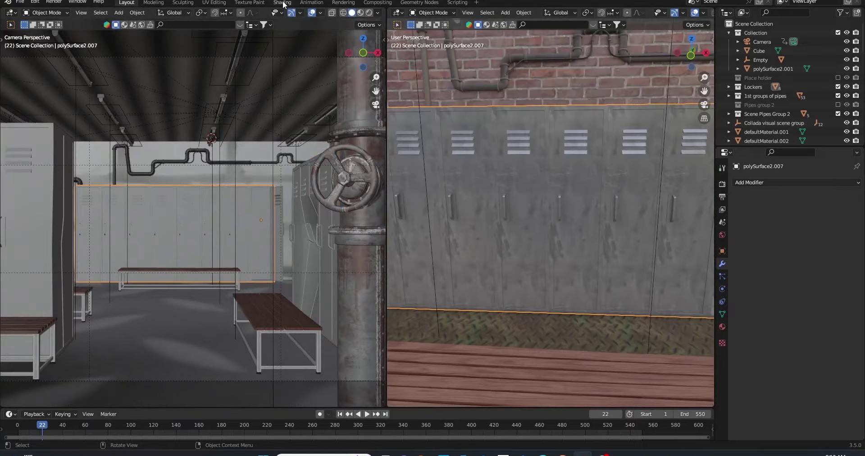
pyautogui.click(282, 3)
pyautogui.scroll(-5, 432, 113)
pyautogui.scroll(5, 518, 149)
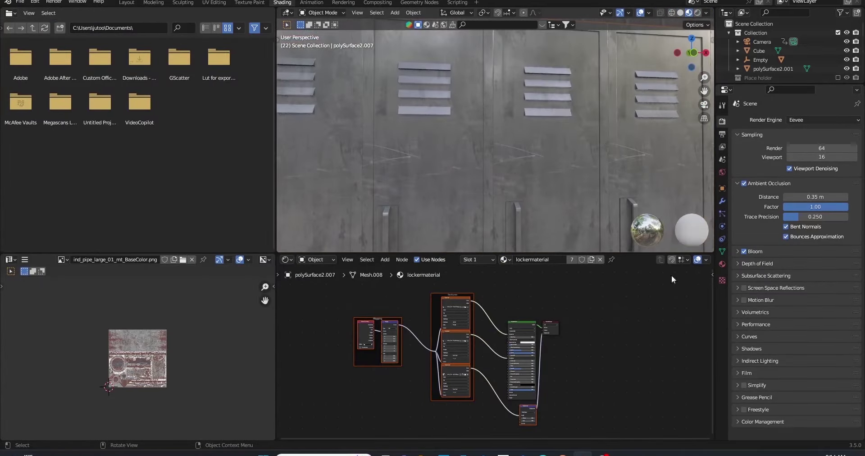
# Step: Add an Image Texture node and a colour Mix node to the lockermaterial
pyautogui.scroll(2, 474, 169)
pyautogui.click(455, 311)
pyautogui.moveTo(450, 254); pyautogui.dragTo(451, 234)
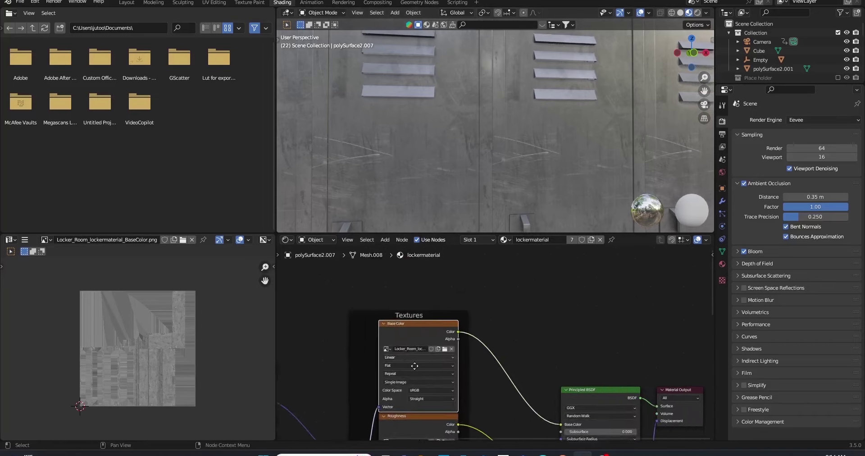
pyautogui.scroll(5, 451, 333)
pyautogui.hotkey('shift', 'a')
pyautogui.click(474, 280)
pyautogui.click(478, 292)
pyautogui.hotkey('shift', 'a')
pyautogui.click(455, 252)
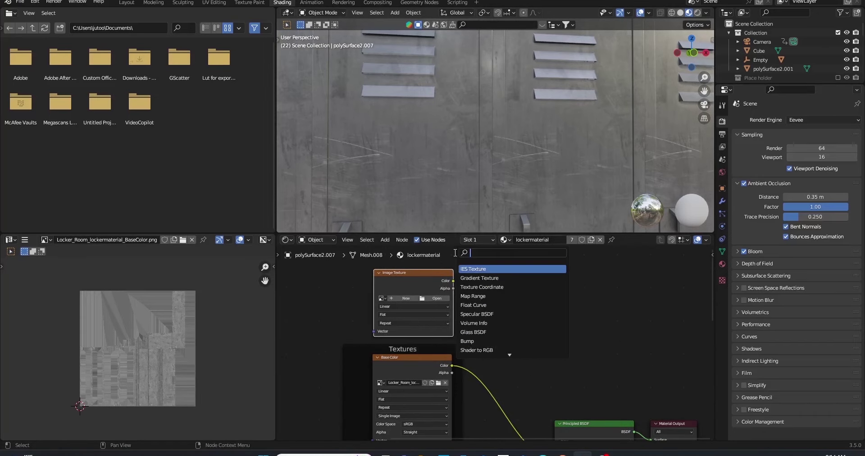
pyautogui.click(564, 375)
pyautogui.click(565, 285)
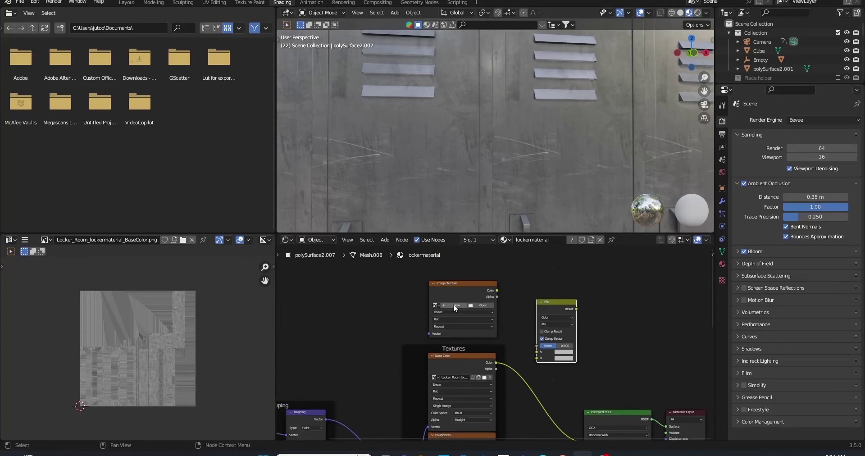
# Step: Create a new 1024 px Graffiti image and wire the Mix into Base Color
pyautogui.click(445, 306)
pyautogui.write('Graffiti')
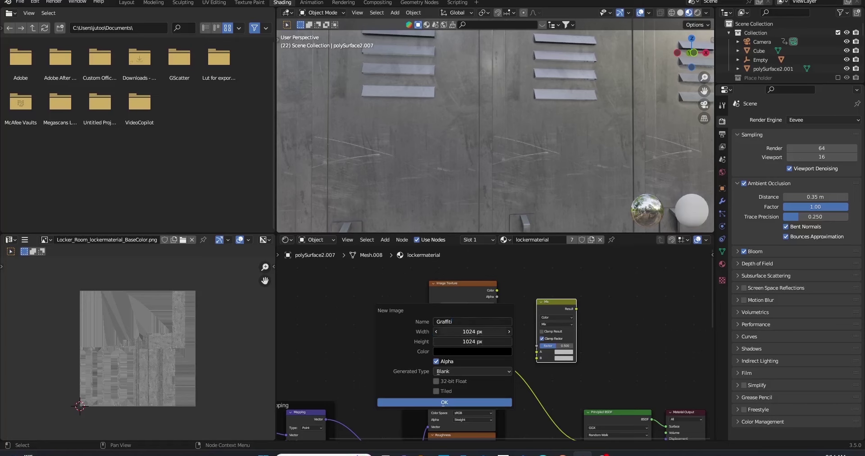
pyautogui.click(445, 402)
pyautogui.moveTo(531, 358); pyautogui.dragTo(535, 358)
pyautogui.moveTo(536, 358); pyautogui.dragTo(487, 351, button='middle')
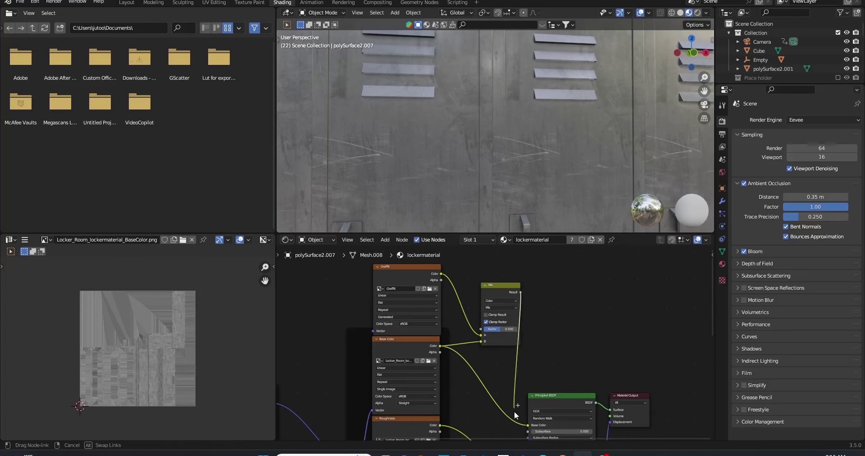
pyautogui.click(437, 298)
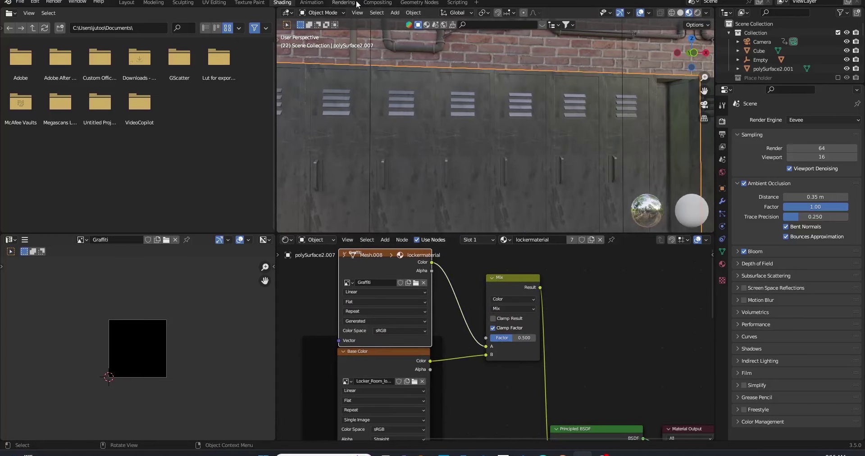
pyautogui.click(250, 2)
pyautogui.moveTo(692, 53); pyautogui.dragTo(699, 48)
# Step: Enter Texture Paint mode and show the locker nodes in a Shader Editor below the image
pyautogui.hotkey('ctrl', 'Tab')
pyautogui.press('n')
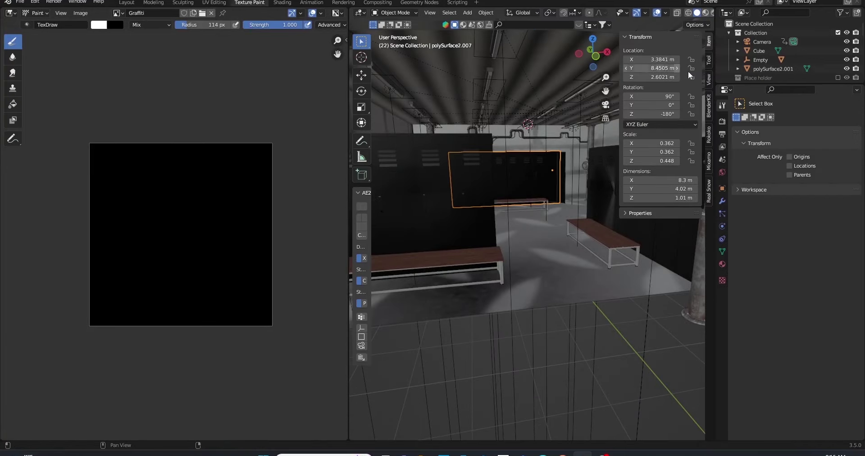
pyautogui.click(399, 72)
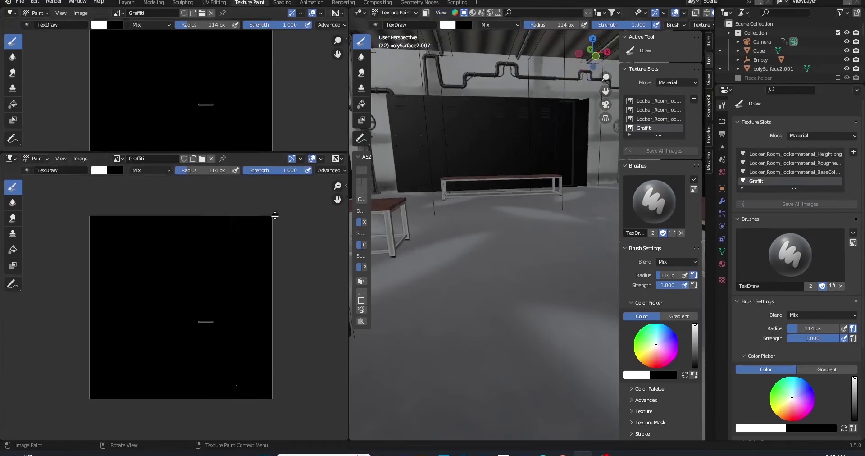
pyautogui.click(10, 215)
pyautogui.click(32, 273)
pyautogui.click(158, 297)
pyautogui.click(158, 292)
pyautogui.moveTo(507, 126); pyautogui.dragTo(532, 135, button='middle')
pyautogui.scroll(3, 243, 225)
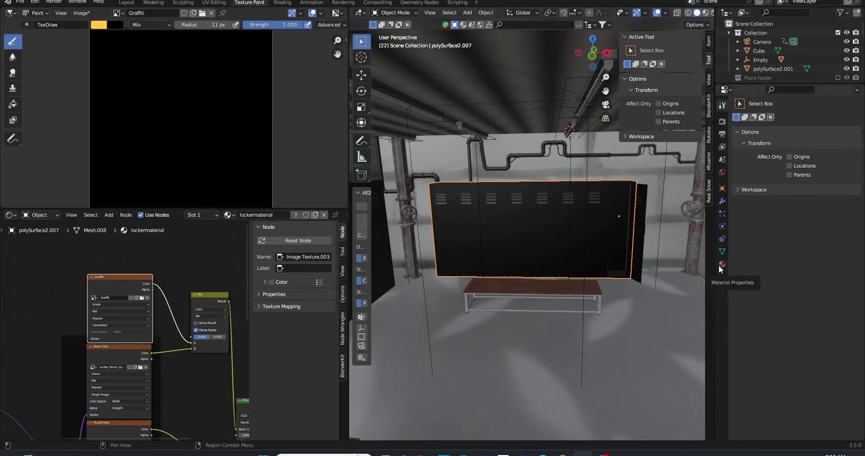
pyautogui.moveTo(192, 352); pyautogui.dragTo(142, 308, button='middle')
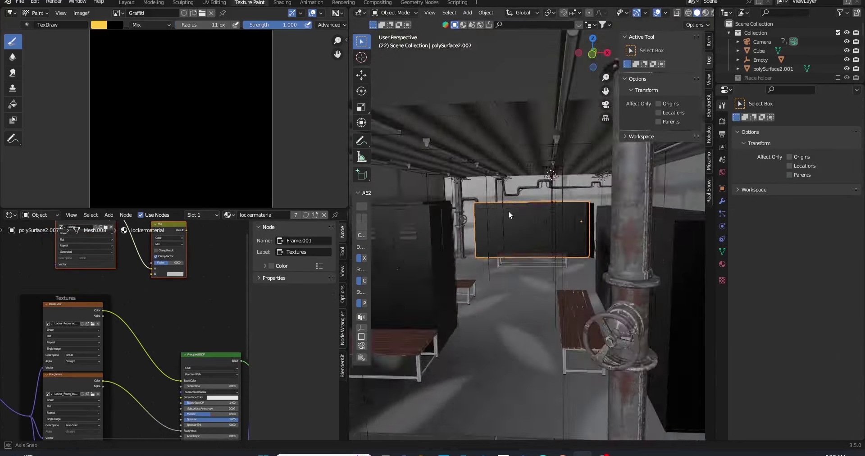
# Step: Select the three middle lockers and assign them a new material, 'Locker material graffiti'
pyautogui.press('l')
pyautogui.hotkey('shift', 'l')
pyautogui.press('l')
pyautogui.press('l')
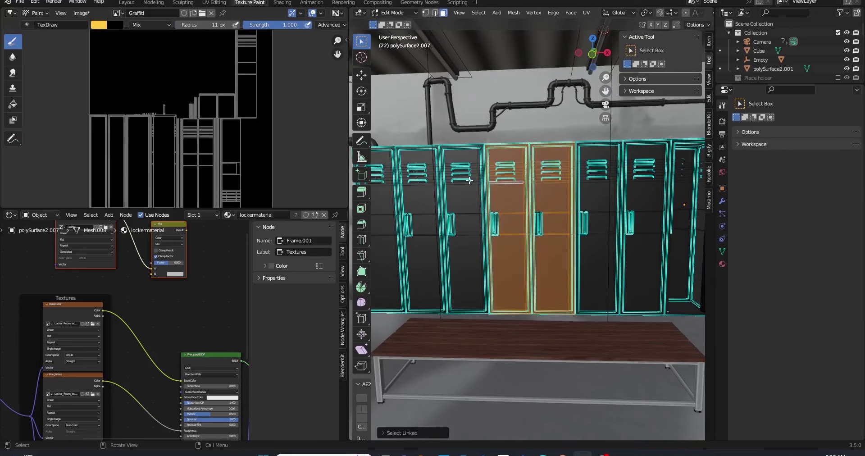
pyautogui.moveTo(519, 190); pyautogui.dragTo(497, 167, button='middle')
pyautogui.scroll(5, 497, 168)
pyautogui.click(722, 265)
pyautogui.click(857, 120)
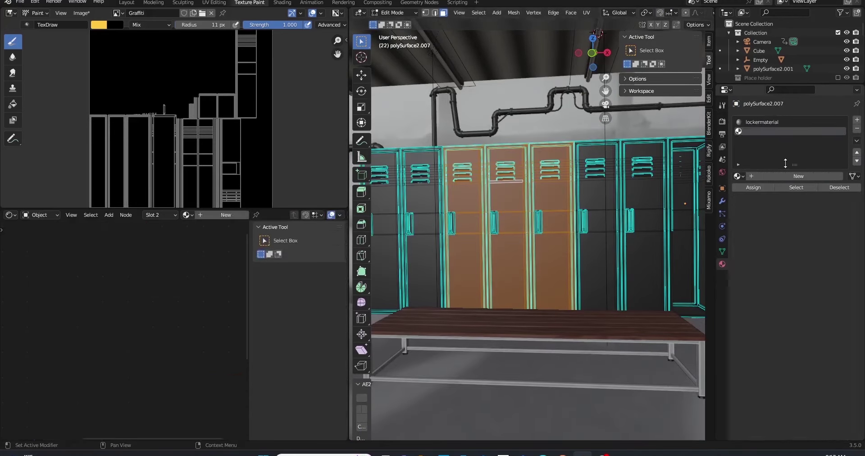
pyautogui.click(775, 176)
pyautogui.doubleClick(761, 177)
pyautogui.write('Locker material graffuti')
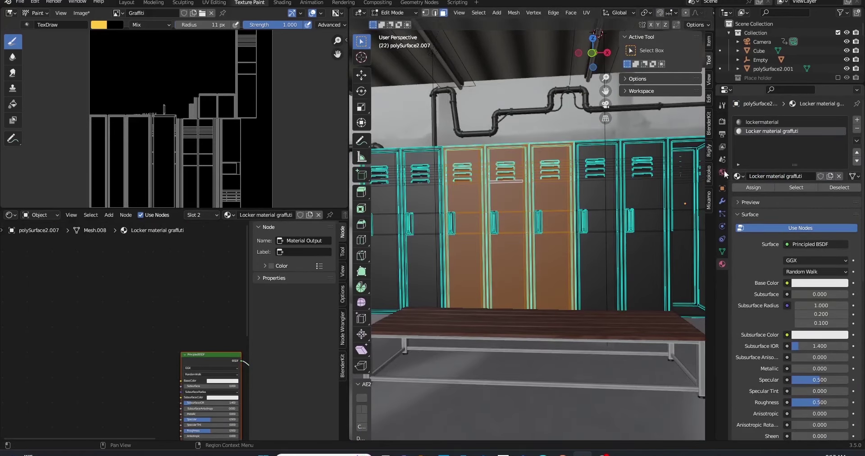
pyautogui.click(754, 188)
# Step: Paste the lockermaterial node setup into the graffiti material and arrange the Graffiti node
pyautogui.click(762, 122)
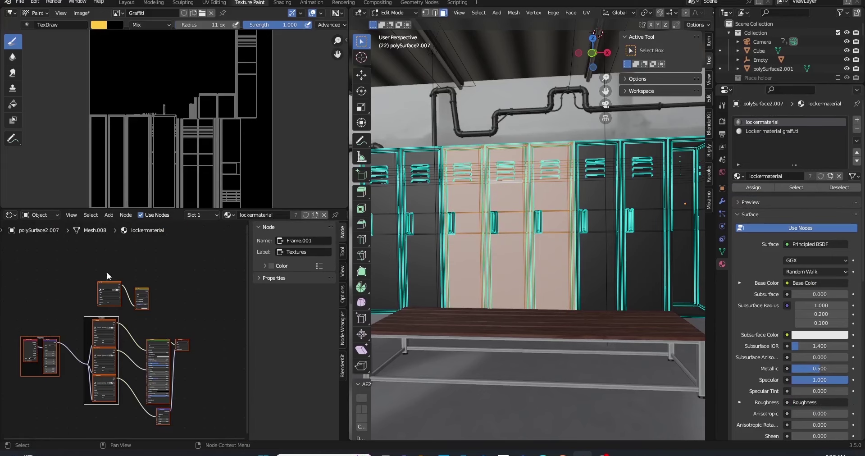
pyautogui.click(754, 131)
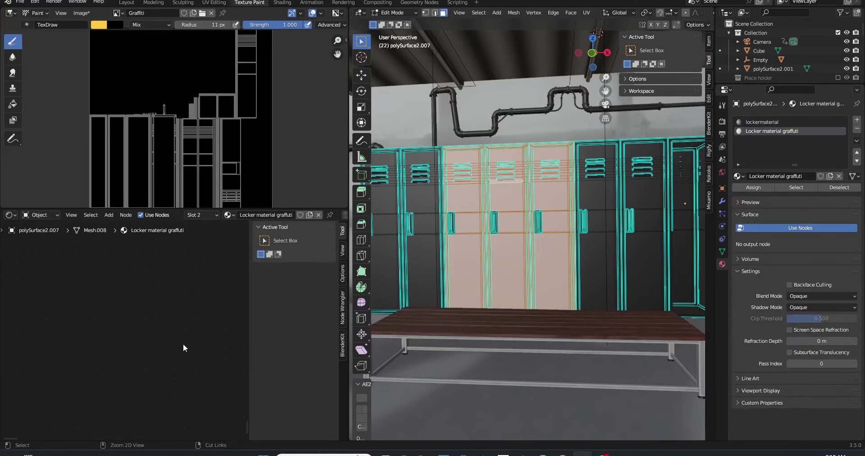
pyautogui.scroll(3, 126, 283)
pyautogui.scroll(2, 126, 283)
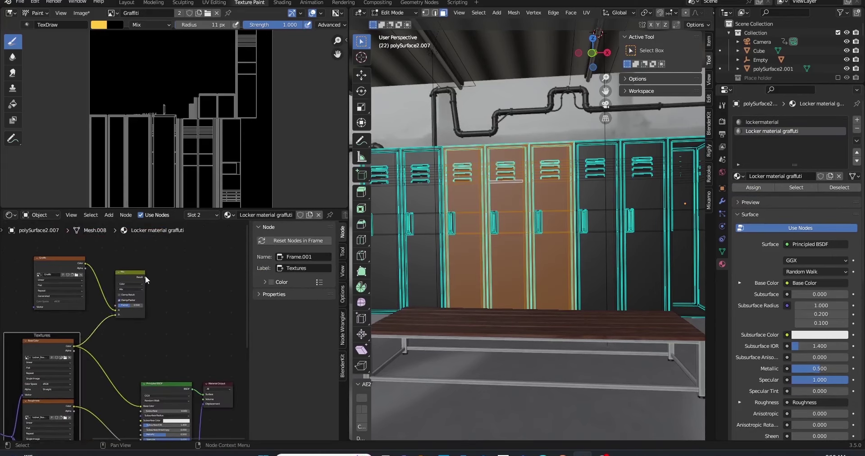
pyautogui.press('Tab')
pyautogui.scroll(5, 527, 225)
pyautogui.scroll(-2, 171, 320)
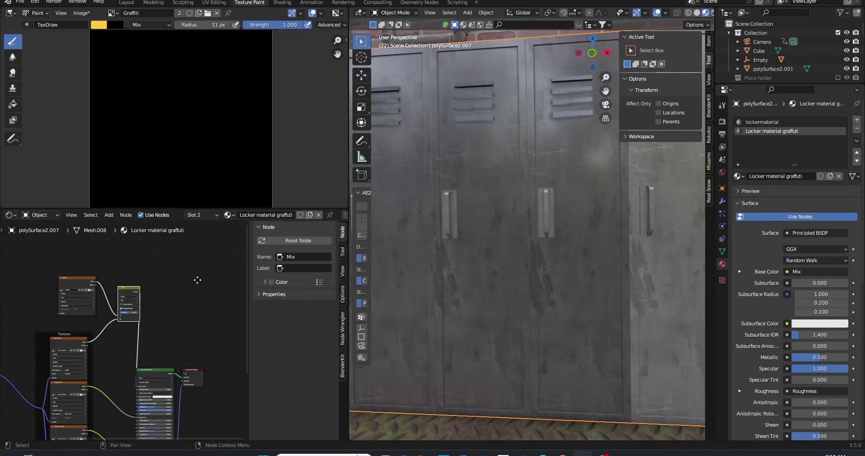
pyautogui.moveTo(194, 277); pyautogui.dragTo(100, 274)
pyautogui.click(84, 339)
# Step: Wire the Base Color texture into Mix B and the Mix output into Principled Base Color
pyautogui.moveTo(516, 202); pyautogui.dragTo(478, 199, button='middle')
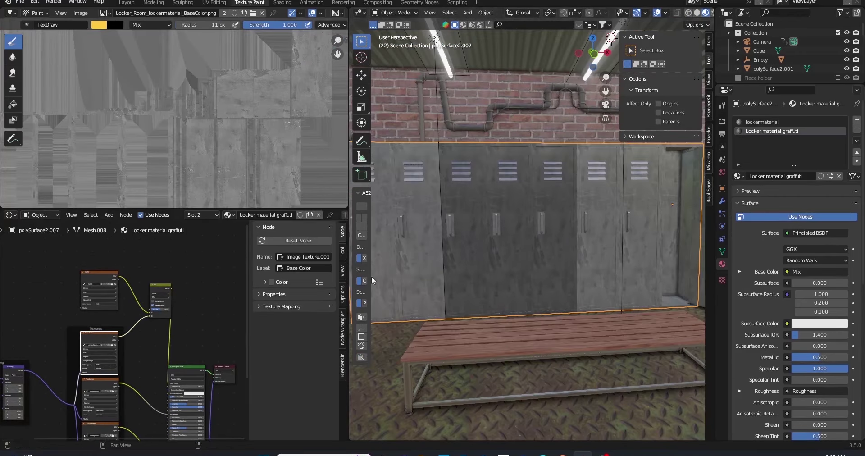
pyautogui.click(202, 215)
pyautogui.click(194, 226)
pyautogui.scroll(2, 183, 232)
pyautogui.moveTo(181, 224); pyautogui.dragTo(175, 375)
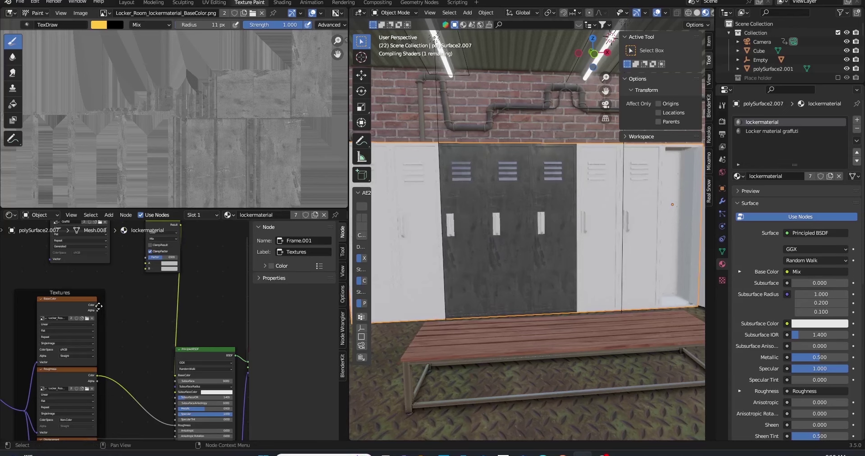
pyautogui.moveTo(96, 305); pyautogui.dragTo(145, 269)
pyautogui.click(170, 264)
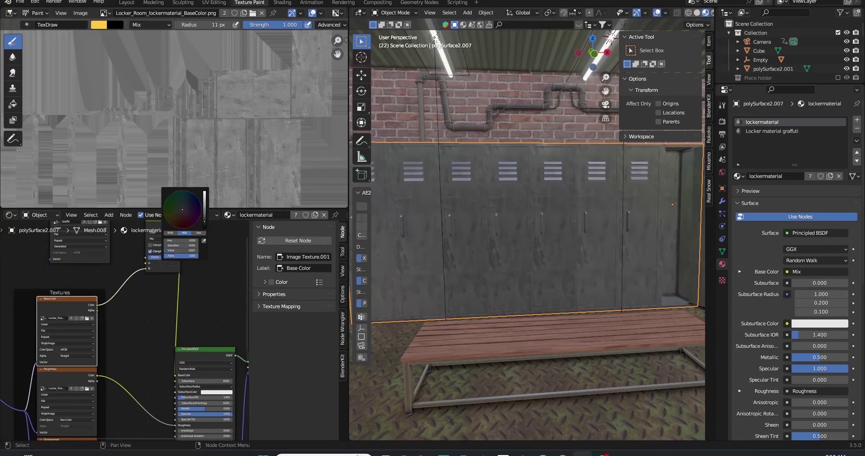
pyautogui.scroll(2, 612, 188)
pyautogui.click(789, 131)
pyautogui.click(394, 12)
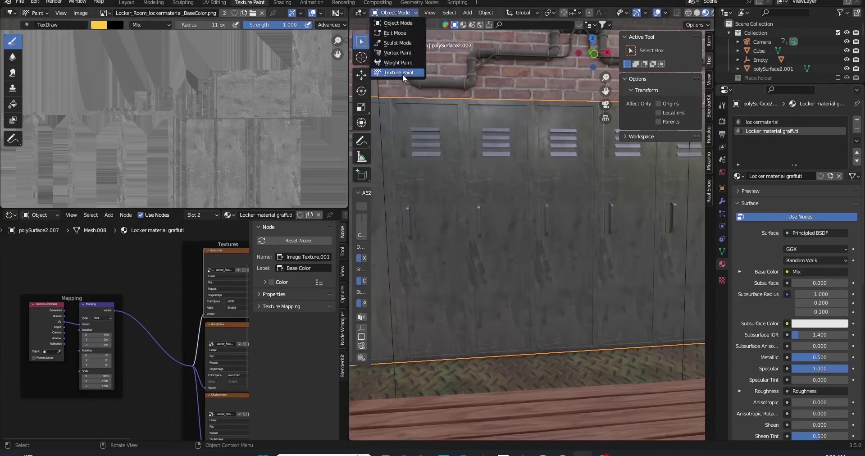
# Step: In Texture Paint mode with a 5 px brush, paint yellow marks on the middle lockers
pyautogui.click(397, 67)
pyautogui.moveTo(496, 226)
pyautogui.mouseDown(button='middle')
pyautogui.moveTo(464, 242)
pyautogui.moveTo(488, 237)
pyautogui.mouseUp(button='middle')
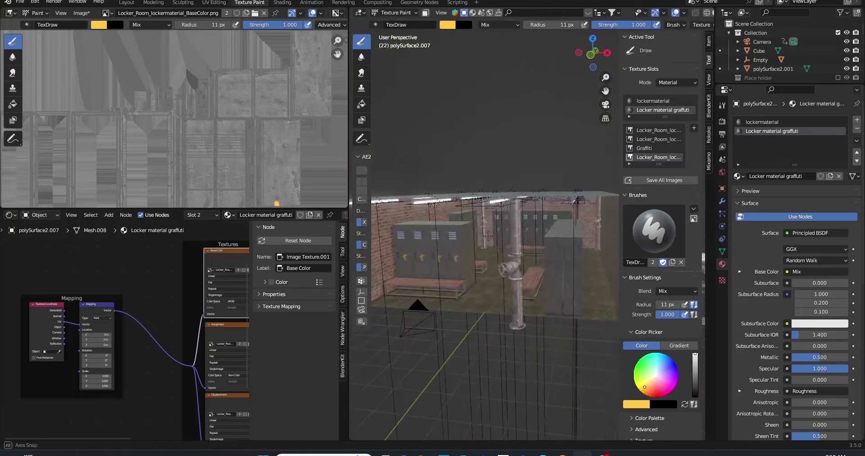
pyautogui.scroll(3, 488, 237)
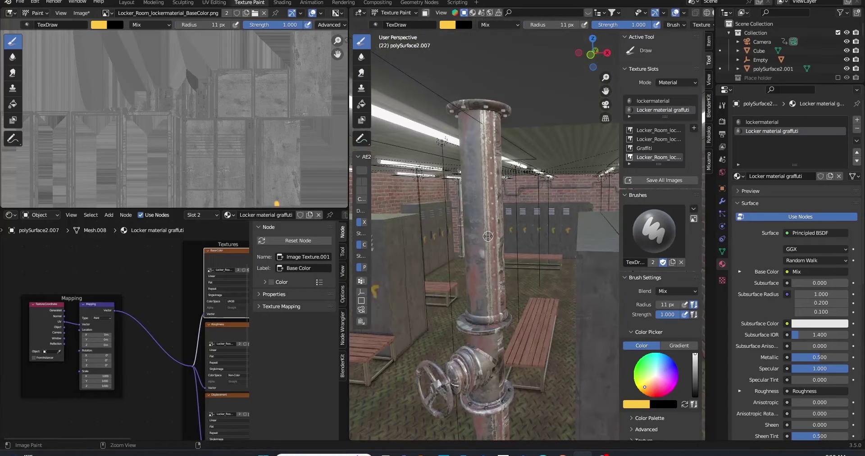
pyautogui.scroll(3, 488, 237)
pyautogui.press('f')
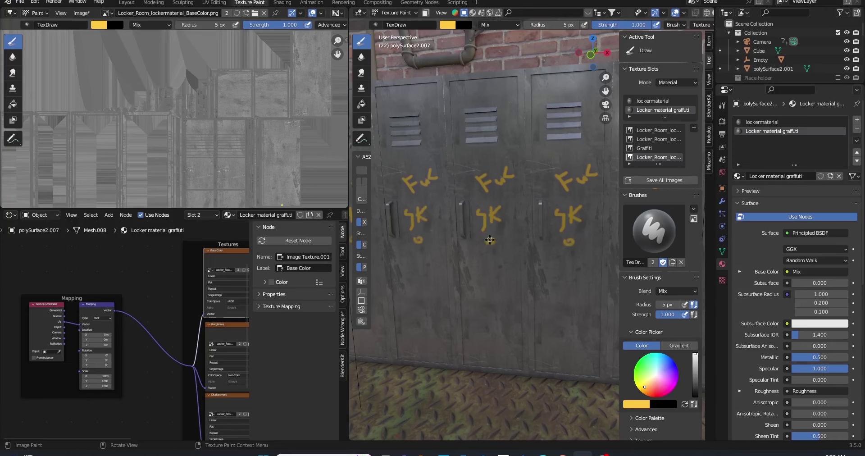
pyautogui.scroll(-5, 510, 250)
pyautogui.hscroll(2, 698, 14)
pyautogui.click(698, 14)
pyautogui.moveTo(510, 226); pyautogui.dragTo(497, 194, button='middle')
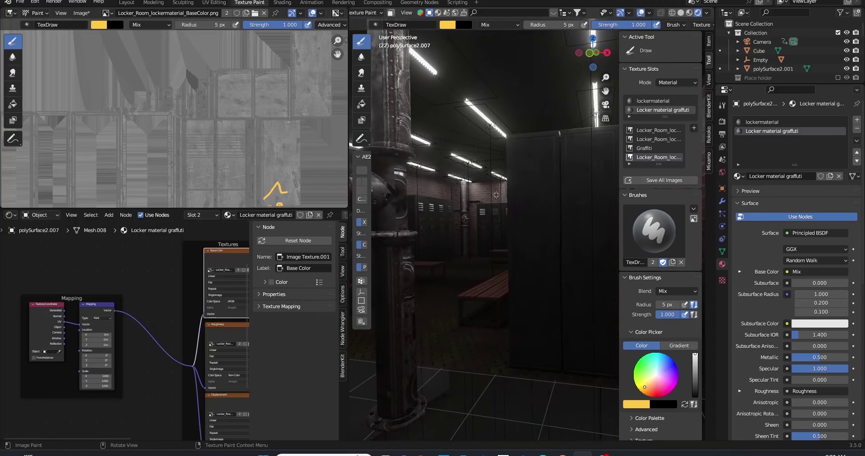
pyautogui.click(681, 13)
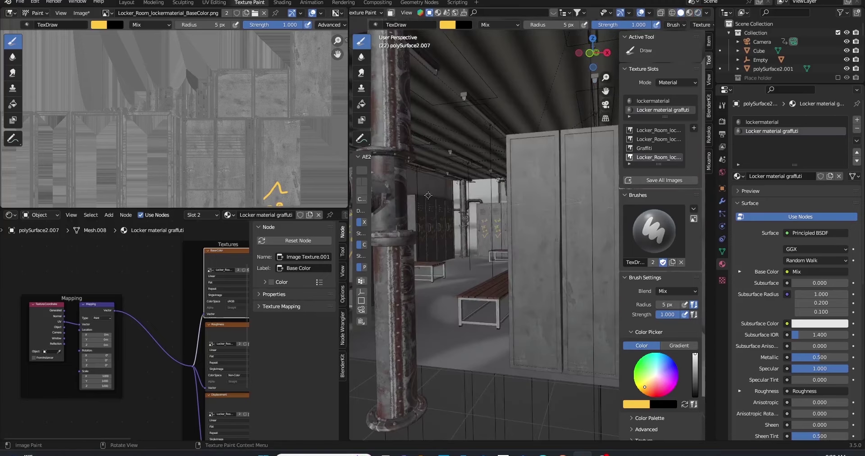
pyautogui.keyDown('ctrl'); pyautogui.moveTo(518, 171); pyautogui.dragTo(503, 194, button='middle'); pyautogui.keyUp('ctrl')
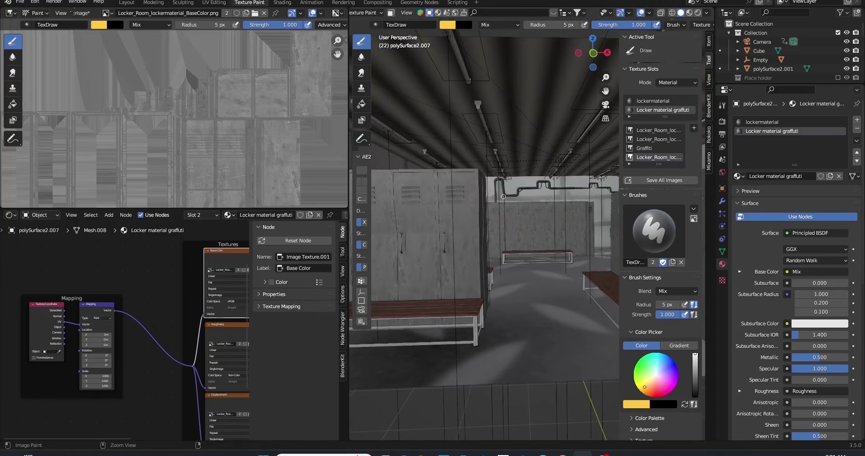
# Step: In the Layout workspace, duplicate the locker block in place as Locker 007.001
pyautogui.click(126, 3)
pyautogui.moveTo(532, 203)
pyautogui.mouseDown(button='middle')
pyautogui.moveTo(552, 194)
pyautogui.moveTo(537, 188)
pyautogui.moveTo(586, 193)
pyautogui.mouseUp(button='middle')
pyautogui.click(723, 252)
pyautogui.press('Return')
pyautogui.hotkey('shift', 'd')
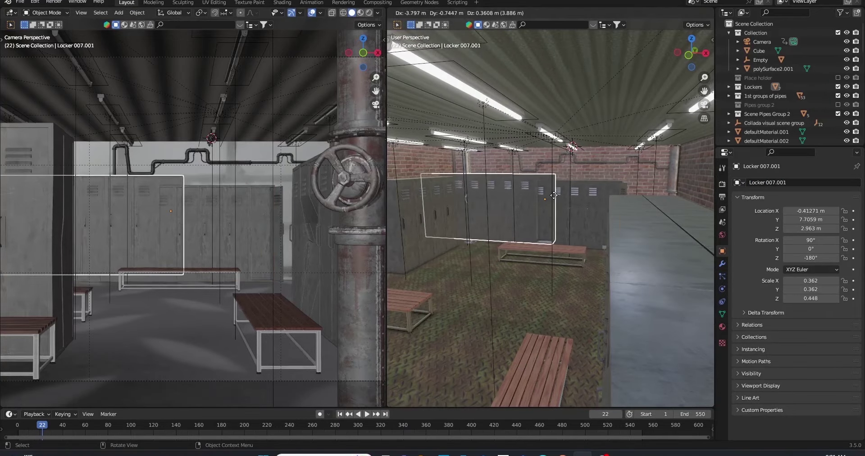
pyautogui.press('Escape')
pyautogui.scroll(-5, 815, 112)
pyautogui.click(777, 14)
# Step: Filter the Outliner for 'locker', delete Locker 007, and frame Locker 007.001
pyautogui.write('locker')
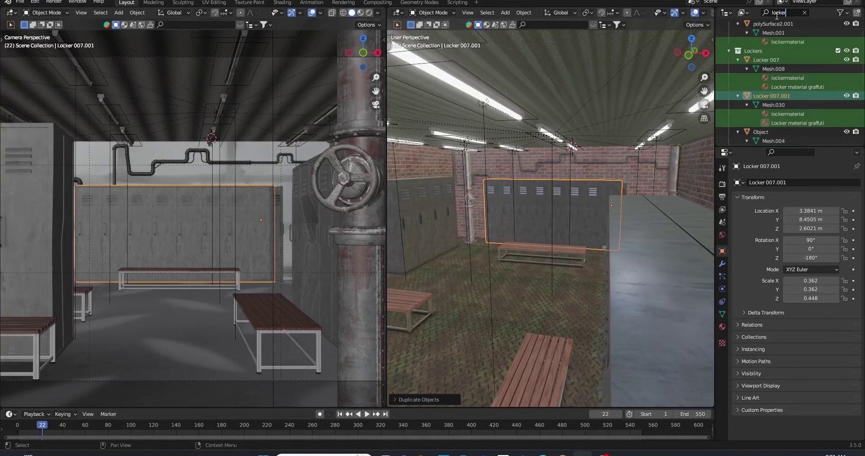
pyautogui.rightClick(770, 57)
pyautogui.click(784, 92)
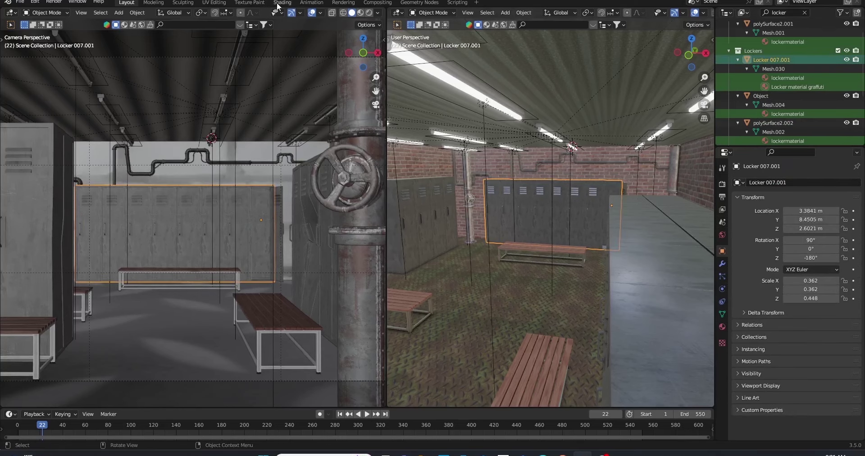
pyautogui.click(251, 3)
pyautogui.press('KP_Decimal')
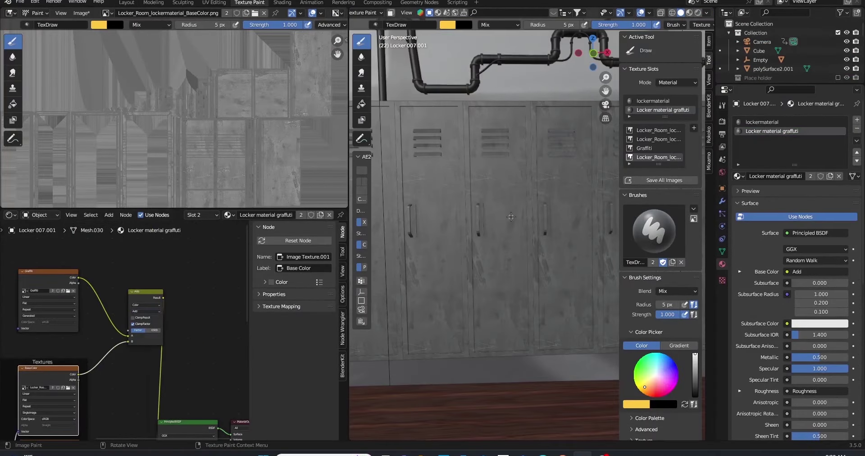
pyautogui.keyDown('ctrl'); pyautogui.moveTo(493, 206); pyautogui.dragTo(498, 204, button='middle'); pyautogui.keyUp('ctrl')
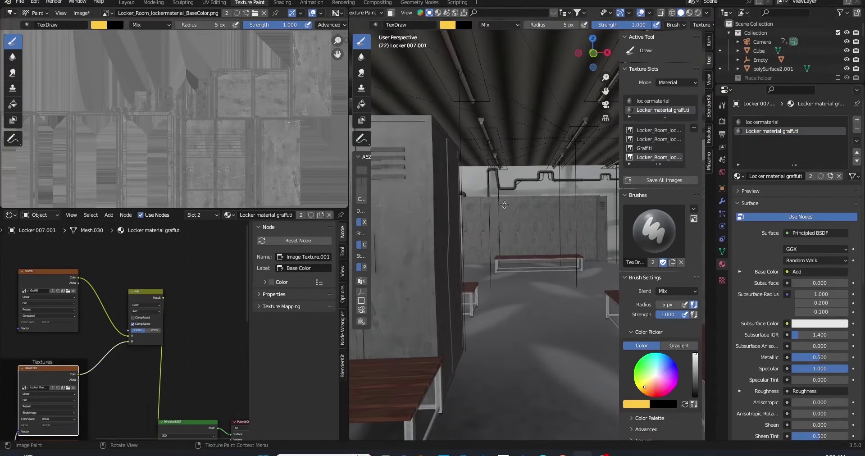
pyautogui.click(126, 2)
pyautogui.press('KP_Decimal')
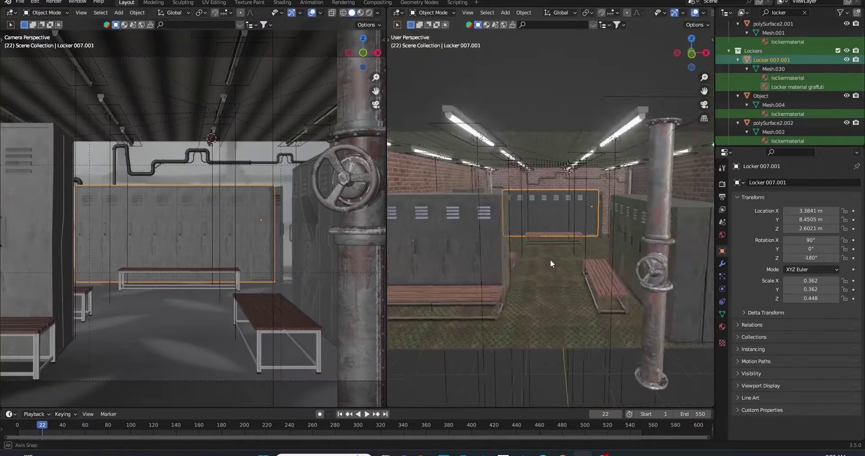
pyautogui.scroll(1, 552, 274)
# Step: Remove both material slots from Locker 007.001 and give it a new Locker Material.004
pyautogui.click(723, 327)
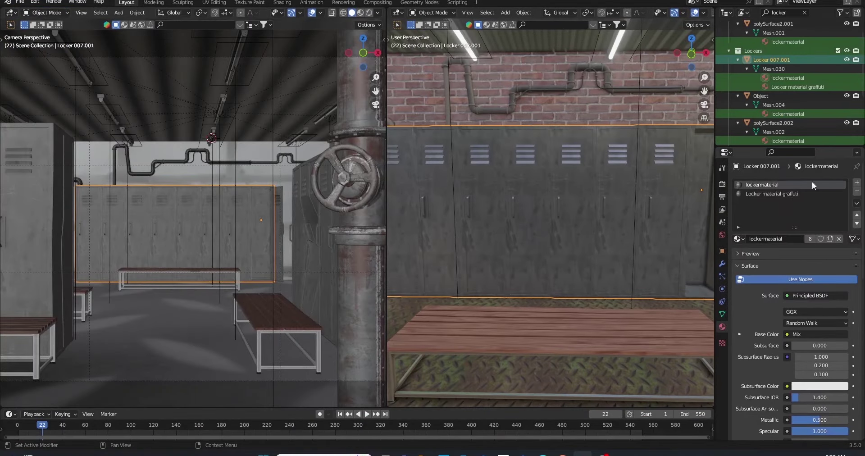
pyautogui.click(249, 3)
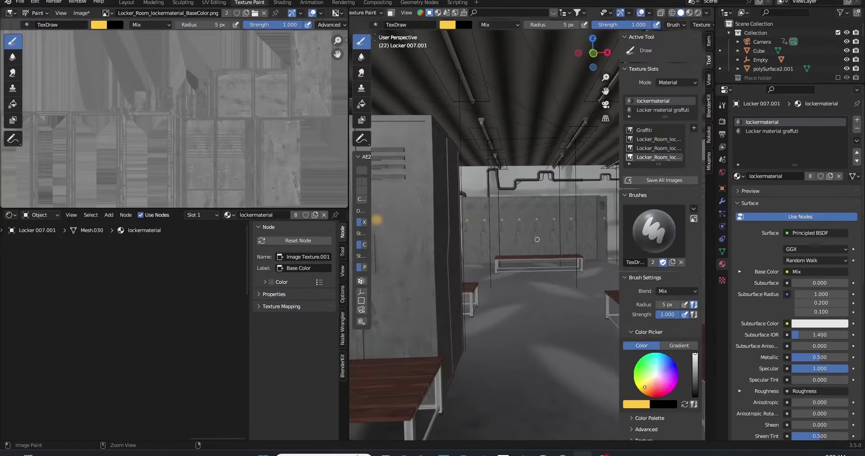
pyautogui.click(366, 12)
pyautogui.click(370, 18)
pyautogui.scroll(-3, 556, 222)
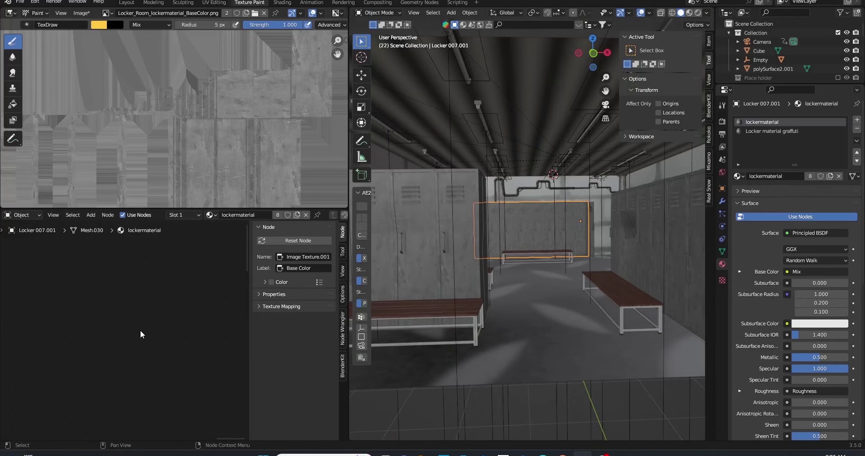
pyautogui.click(857, 129)
pyautogui.click(858, 129)
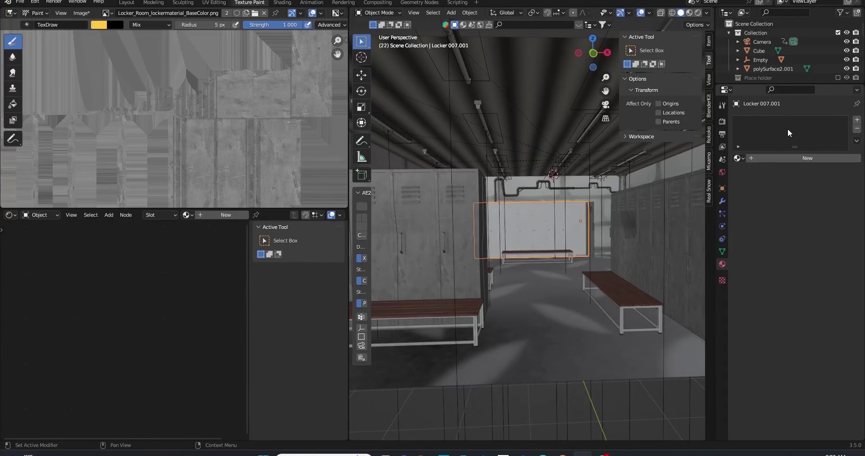
pyautogui.click(772, 156)
pyautogui.scroll(3, 164, 318)
pyautogui.scroll(2, 180, 345)
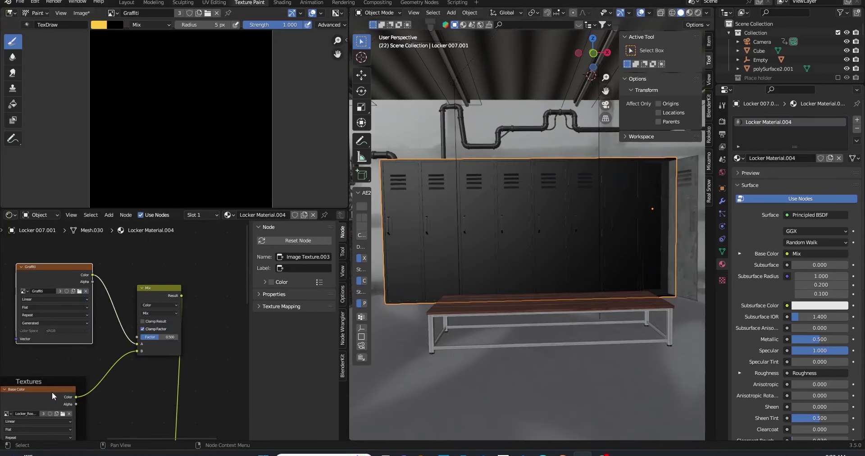
# Step: In Object Mode, duplicate the selected locker and move the copy along the X axis
pyautogui.click(53, 396)
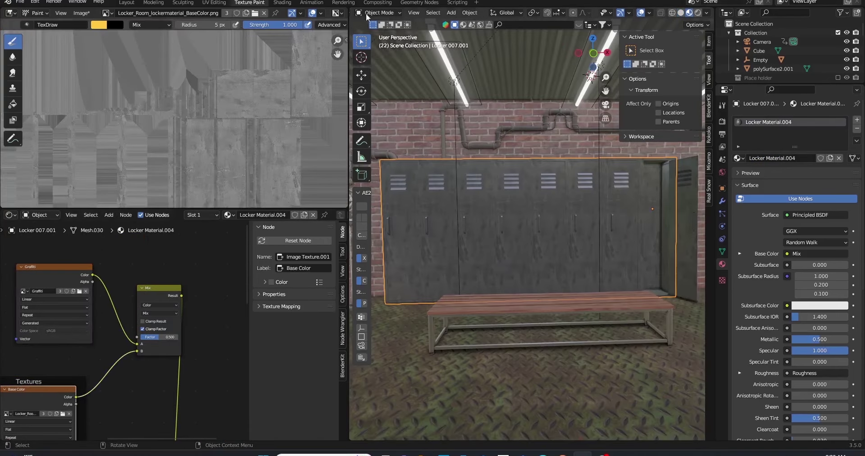
pyautogui.click(381, 12)
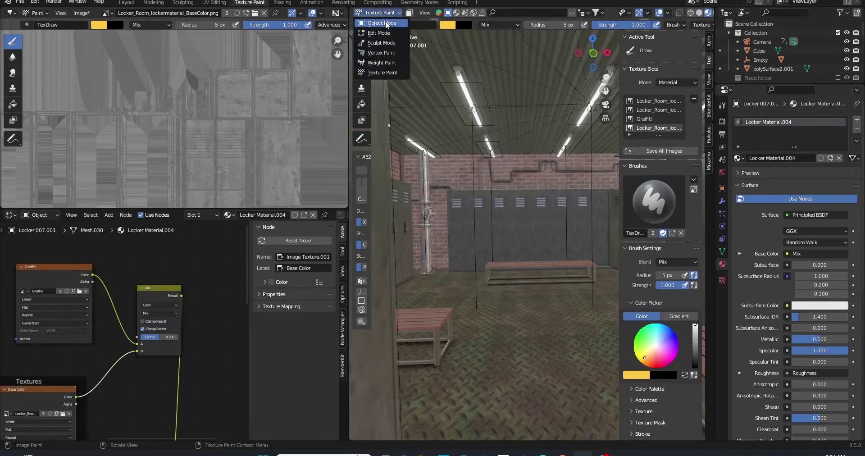
pyautogui.click(374, 27)
pyautogui.hotkey('shift', 'd')
pyautogui.press('x')
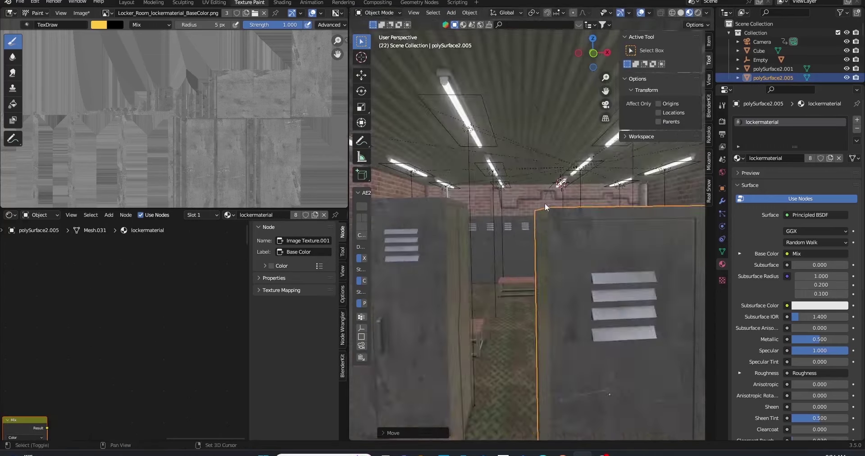
pyautogui.scroll(-3, 149, 238)
# Step: Paint small marks on the Graffiti image, then paste the copied texture nodes into Cube's material
pyautogui.click(45, 293)
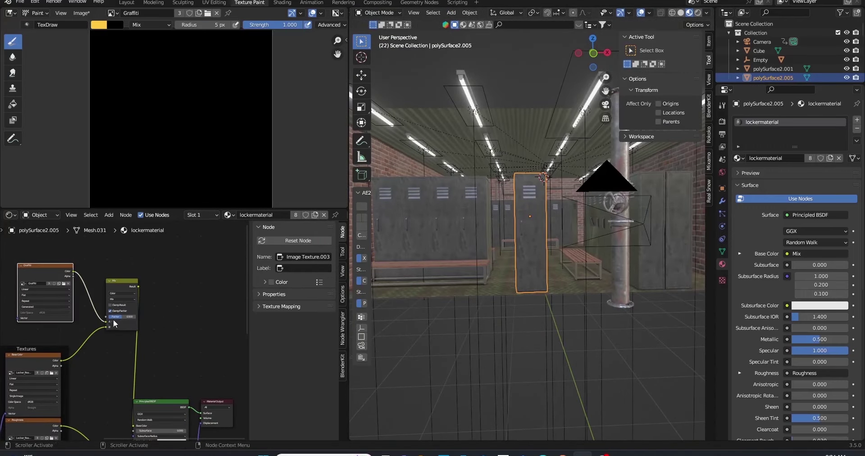
pyautogui.click(378, 12)
pyautogui.click(383, 68)
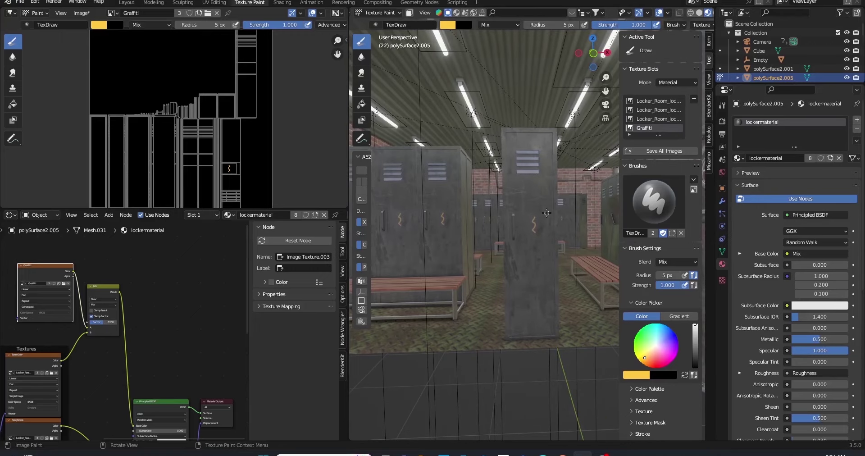
pyautogui.click(379, 12)
pyautogui.click(380, 24)
pyautogui.scroll(5, 549, 168)
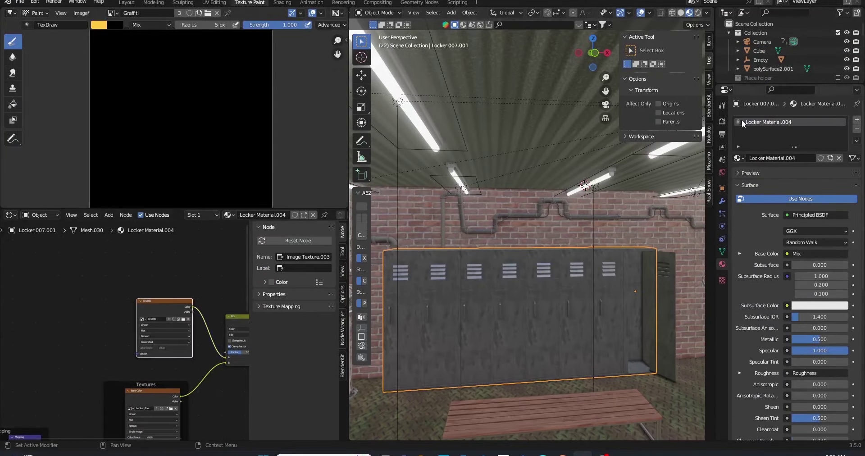
pyautogui.hotkey('ctrl', 'v')
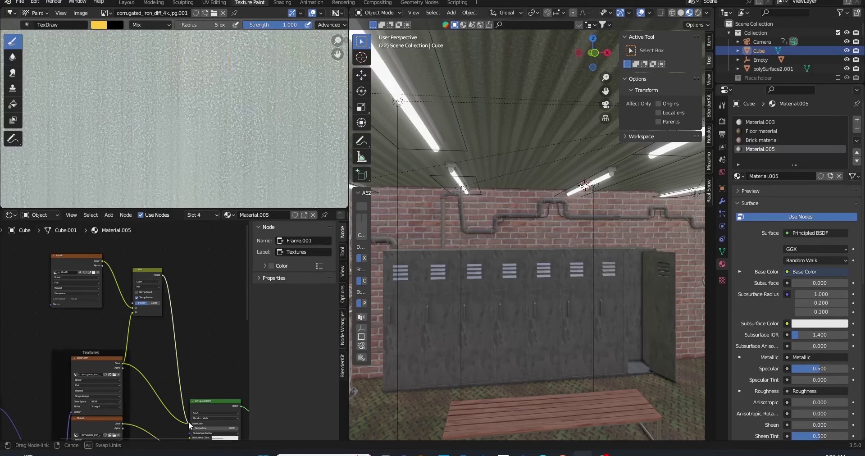
# Step: Select the Brick material slot and enter Texture Paint with a 34 px brush
pyautogui.click(761, 122)
pyautogui.click(757, 140)
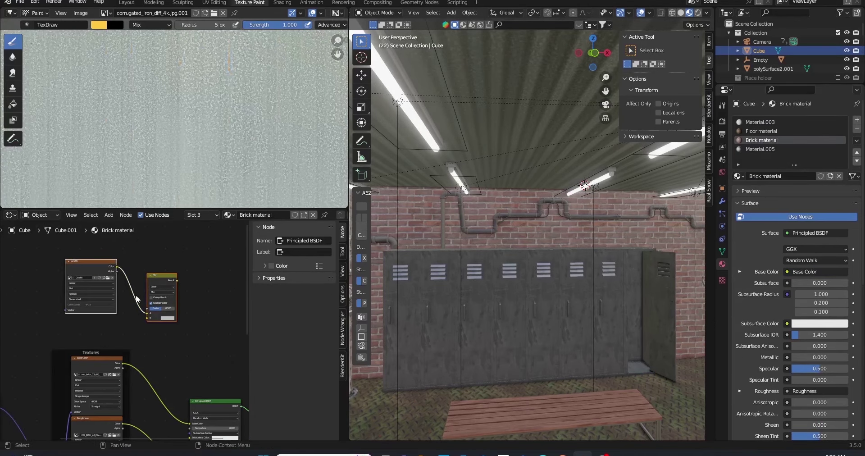
pyautogui.moveTo(586, 279); pyautogui.dragTo(622, 274, button='middle')
pyautogui.click(377, 13)
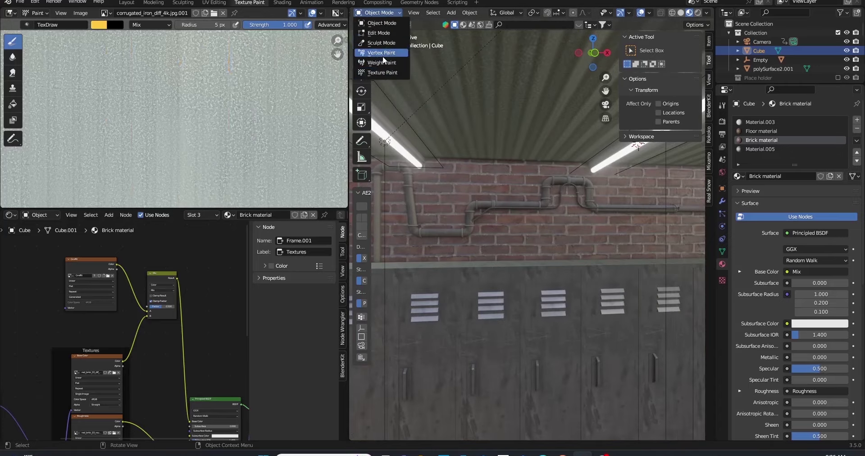
pyautogui.click(379, 74)
pyautogui.scroll(5, 557, 229)
pyautogui.press('f')
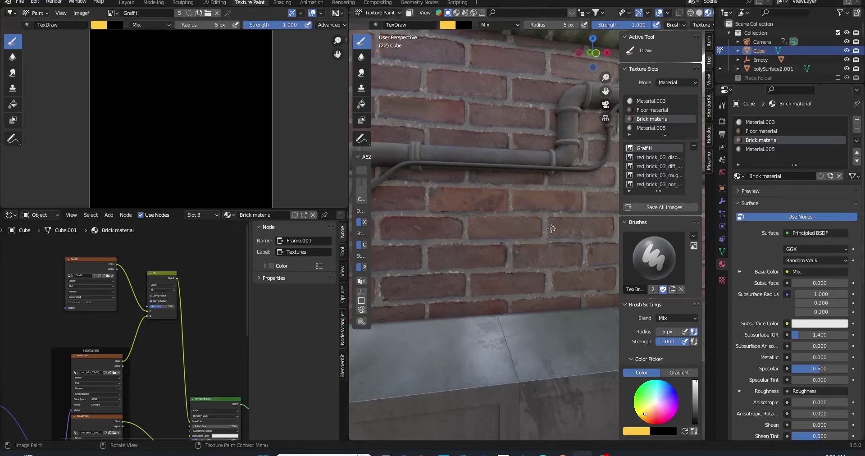
pyautogui.scroll(-6, 503, 231)
pyautogui.scroll(3, 127, 318)
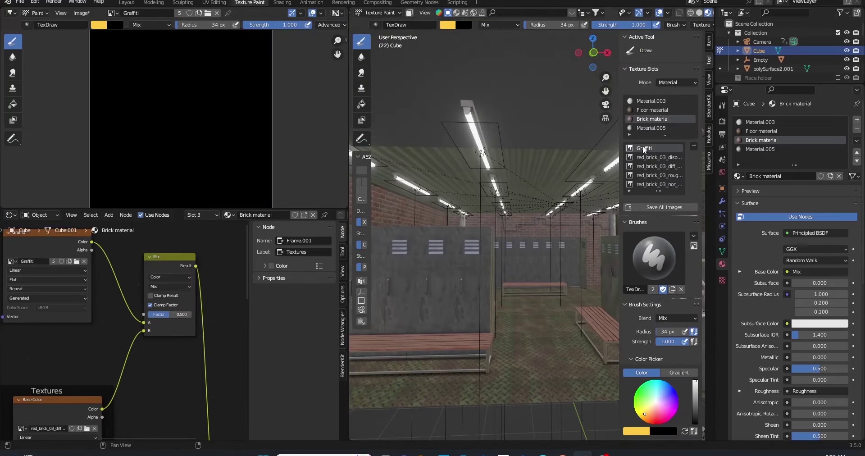
pyautogui.moveTo(483, 247)
pyautogui.mouseDown(button='middle')
pyautogui.moveTo(515, 183)
pyautogui.moveTo(488, 184)
pyautogui.mouseUp(button='middle')
# Step: Separate the brick back wall into its own object and rename it 'BAck wall'
pyautogui.press('Tab')
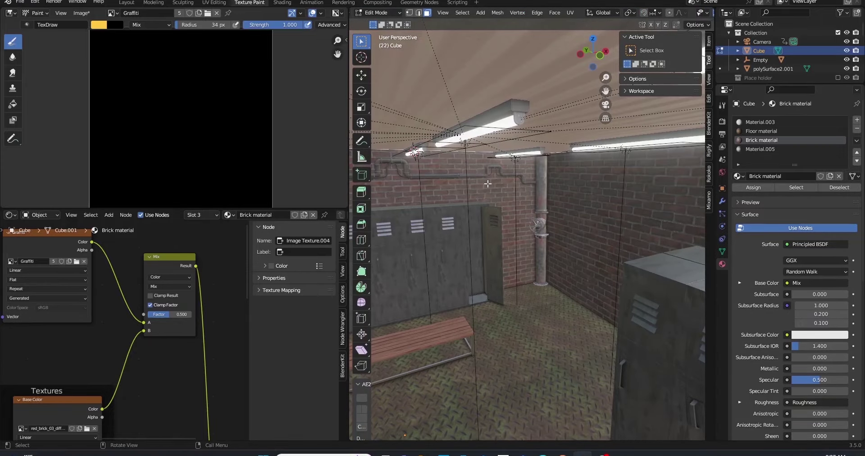
pyautogui.press('l')
pyautogui.press('p')
pyautogui.press('Tab')
pyautogui.doubleClick(761, 46)
pyautogui.write('BAck wall')
pyautogui.press('Return')
pyautogui.hotkey('ctrl', 'Tab')
pyautogui.moveTo(496, 189); pyautogui.dragTo(468, 164, button='middle')
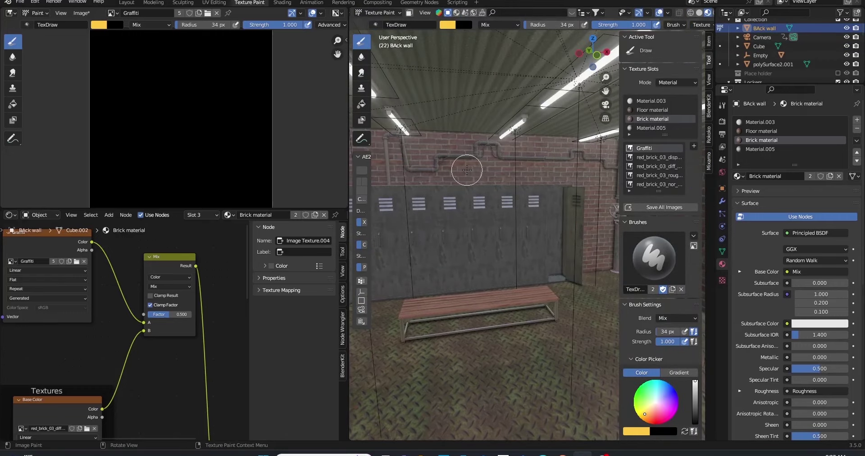
pyautogui.press('Tab')
pyautogui.press('KP_1')
# Step: Select the locker unit, enter Texture Paint, and paint yellow graffiti strokes
pyautogui.click(377, 13)
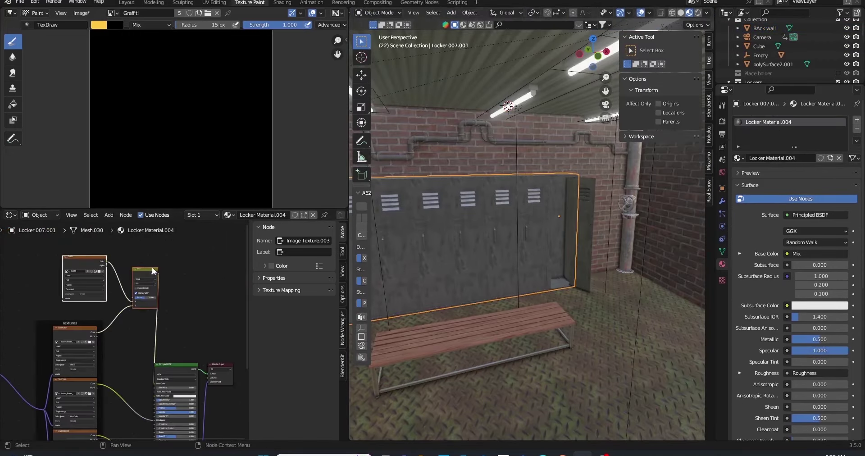
pyautogui.click(153, 271)
pyautogui.click(378, 12)
pyautogui.click(379, 72)
pyautogui.moveTo(375, 230); pyautogui.dragTo(554, 230)
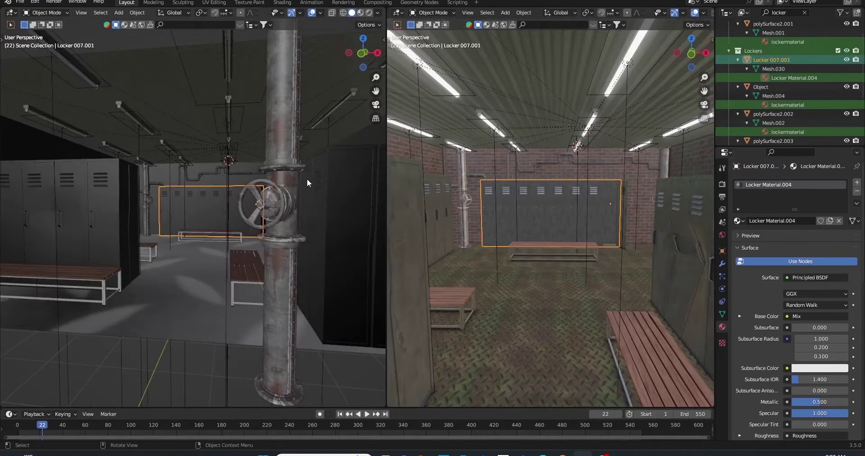
# Step: Run Principled Texture Setup with the locker textures from the Locker Room Scene folder
pyautogui.click(20, 2)
pyautogui.moveTo(36, 122)
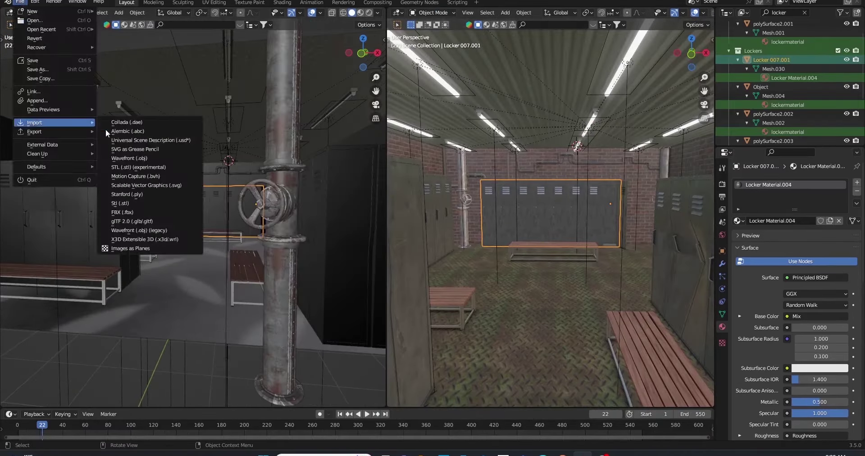
pyautogui.click(122, 212)
pyautogui.doubleClick(413, 153)
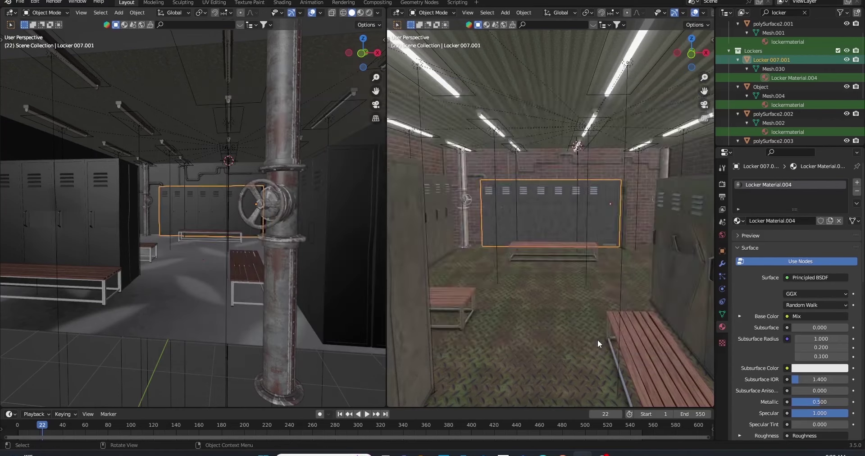
pyautogui.press('s')
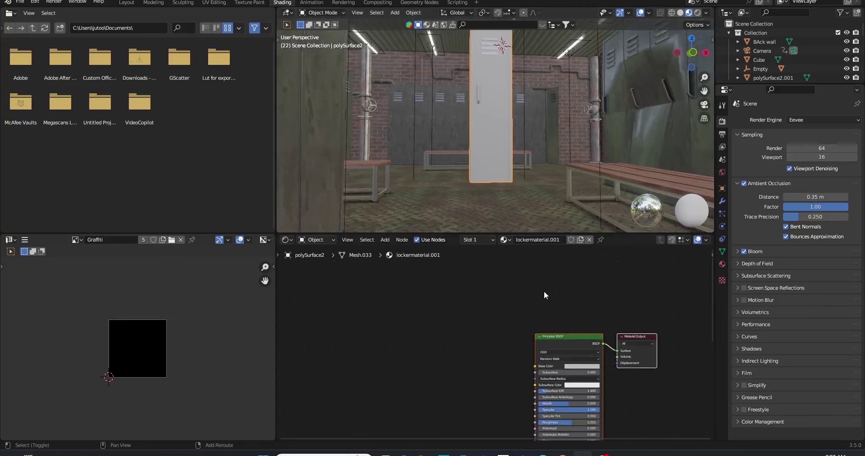
pyautogui.hotkey('ctrl', 'shift', 't')
pyautogui.click(369, 231)
pyautogui.doubleClick(370, 230)
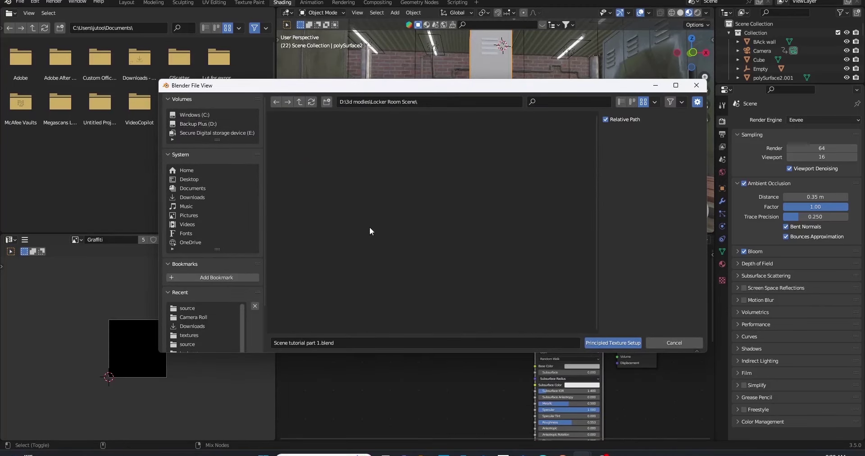
pyautogui.click(589, 339)
# Step: Add an Image Texture node and a Mix Color node, and create a new GF paint image
pyautogui.hotkey('shift', 'a')
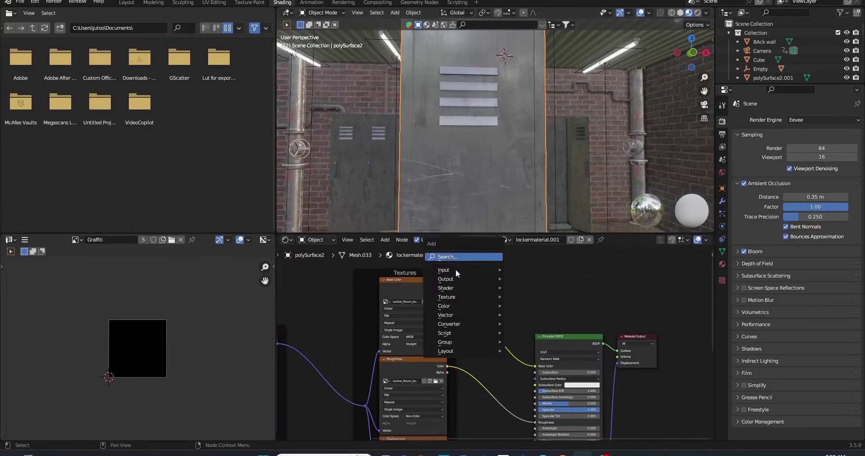
pyautogui.click(529, 220)
pyautogui.click(413, 266)
pyautogui.hotkey('shift', 'a')
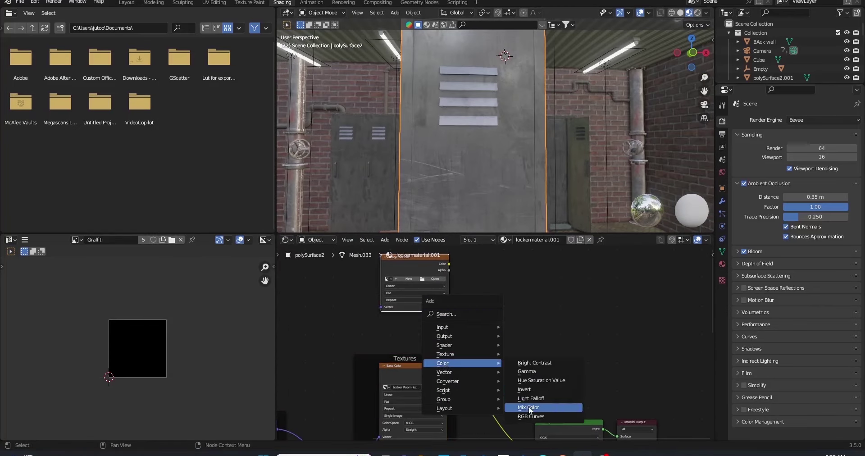
pyautogui.click(531, 405)
pyautogui.click(501, 316)
pyautogui.click(409, 279)
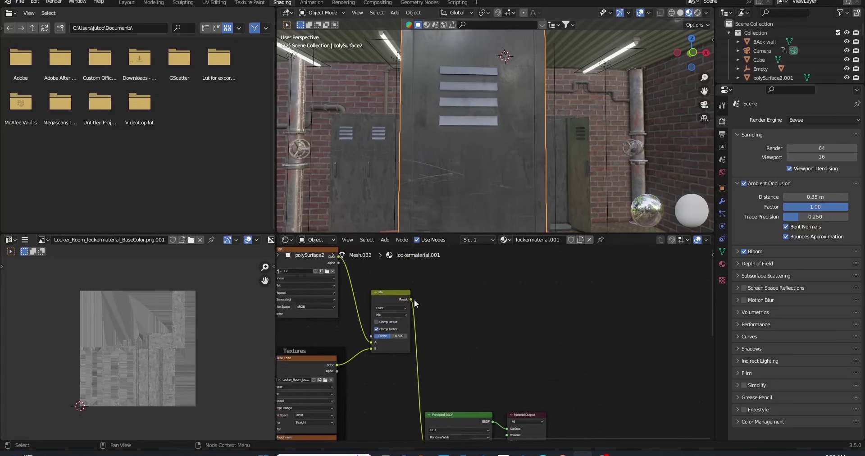
pyautogui.click(250, 3)
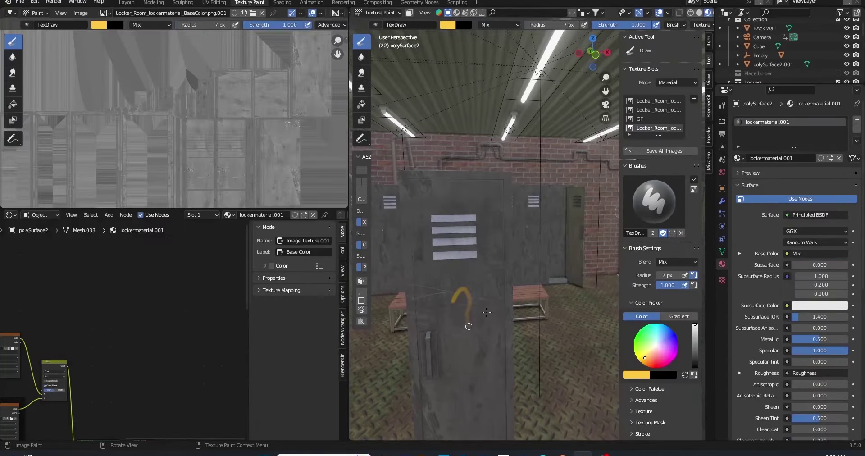
# Step: Select and frame the single locker, briefly testing a particle system and a modifier
pyautogui.moveTo(487, 312); pyautogui.dragTo(475, 209, button='middle')
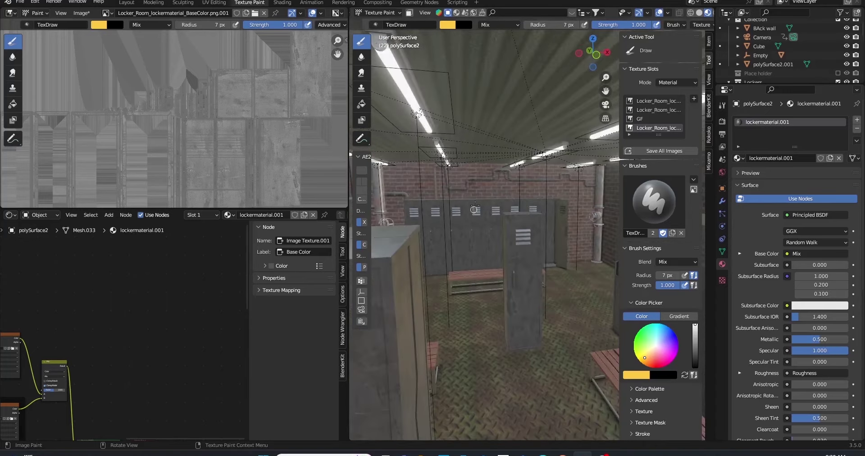
pyautogui.press('KP_Decimal')
pyautogui.click(378, 13)
pyautogui.click(381, 28)
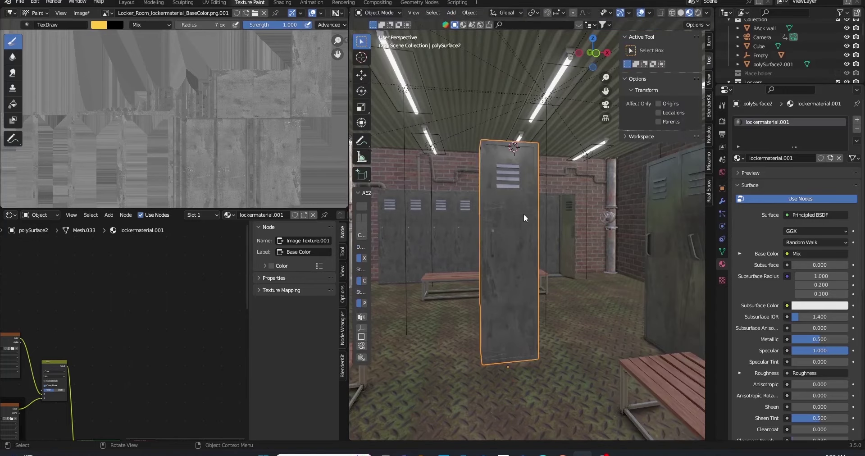
pyautogui.click(723, 214)
pyautogui.click(858, 120)
pyautogui.click(722, 201)
pyautogui.click(795, 120)
pyautogui.click(589, 242)
pyautogui.click(846, 135)
# Step: Select the three-door locker unit and move its origin to its centre
pyautogui.hotkey('ctrl', 'z')
pyautogui.click(845, 136)
pyautogui.click(803, 144)
pyautogui.click(469, 13)
pyautogui.click(600, 42)
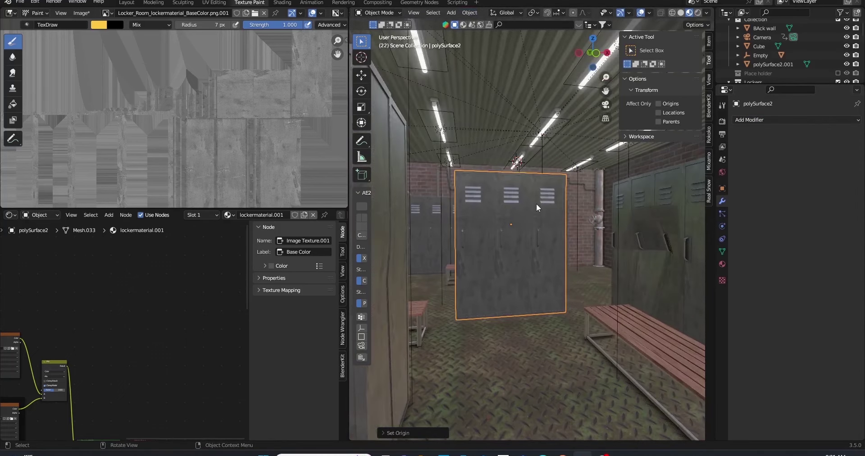
pyautogui.click(20, 2)
pyautogui.moveTo(35, 122)
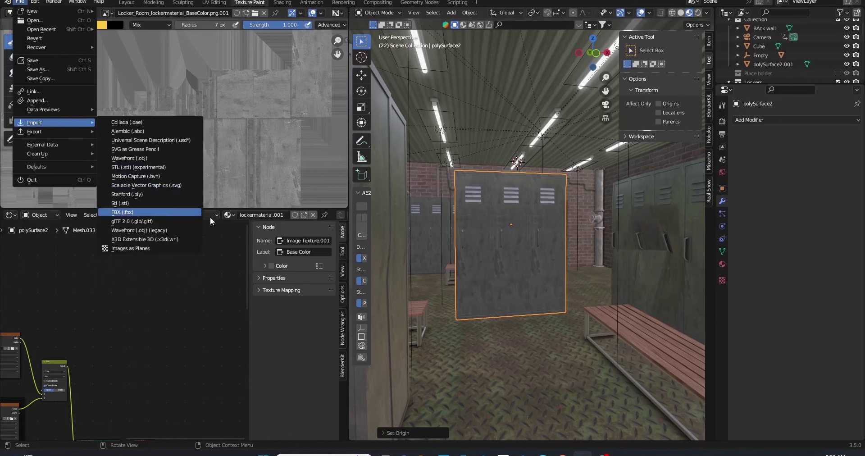
pyautogui.press('Home')
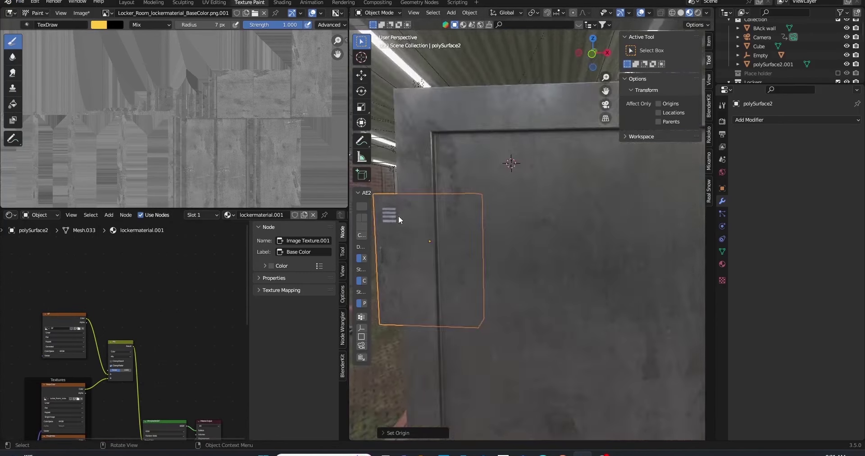
# Step: Inspect the locker's material settings and try Texture Paint mode before returning to Object mode
pyautogui.moveTo(399, 216); pyautogui.dragTo(473, 218, button='middle')
pyautogui.click(723, 264)
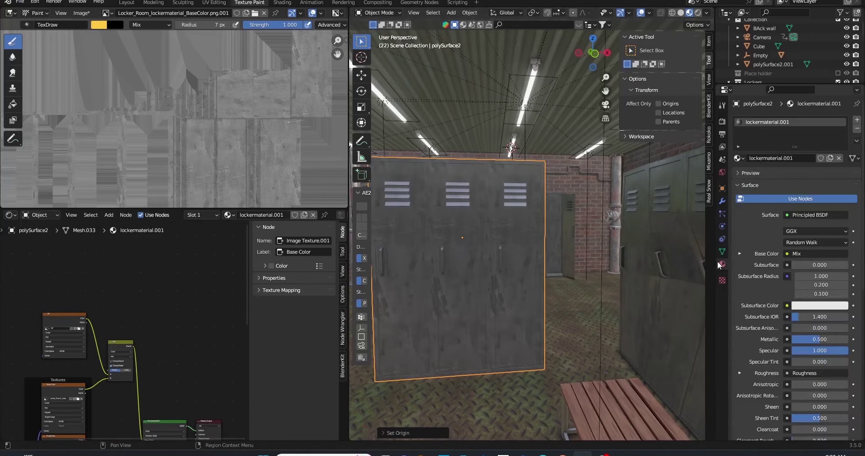
pyautogui.click(378, 12)
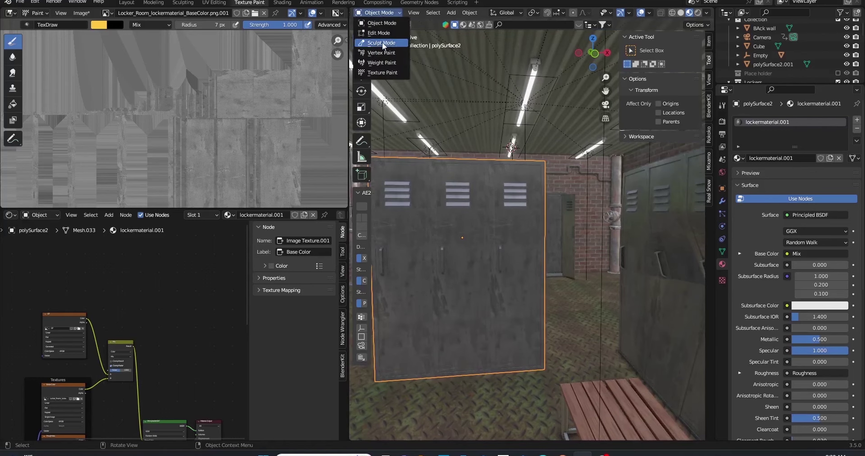
pyautogui.click(376, 72)
pyautogui.hotkey('ctrl', 'Tab')
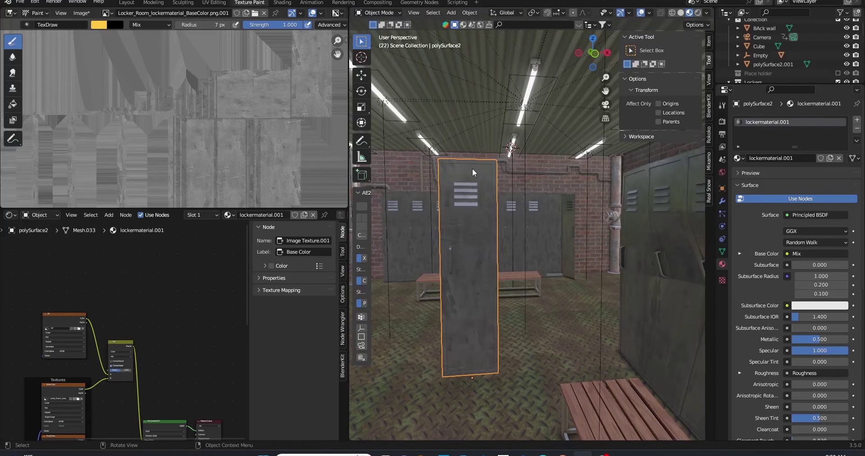
# Step: Duplicate the locker along X beside the original, then delete the extra copy
pyautogui.hotkey('shift', 'd')
pyautogui.press('x')
pyautogui.click(431, 233)
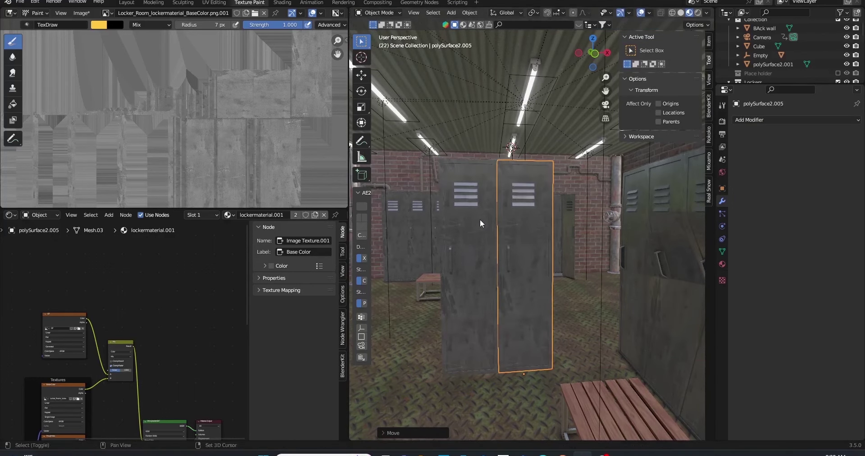
pyautogui.keyDown('shift'); pyautogui.click(480, 219); pyautogui.keyUp('shift')
pyautogui.click(377, 12)
pyautogui.click(377, 72)
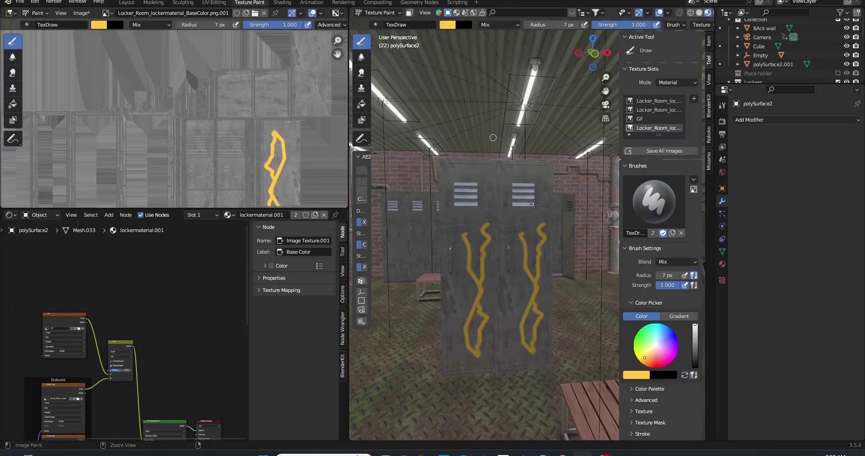
pyautogui.hotkey('ctrl', 'Tab')
pyautogui.press('Delete')
# Step: Enter Texture Paint with bright red and paint the first strokes on the locker door
pyautogui.scroll(-3, 543, 196)
pyautogui.moveTo(543, 197)
pyautogui.mouseDown(button='middle')
pyautogui.moveTo(469, 258)
pyautogui.moveTo(484, 244)
pyautogui.mouseUp(button='middle')
pyautogui.scroll(3, 484, 245)
pyautogui.hotkey('ctrl', 'Tab')
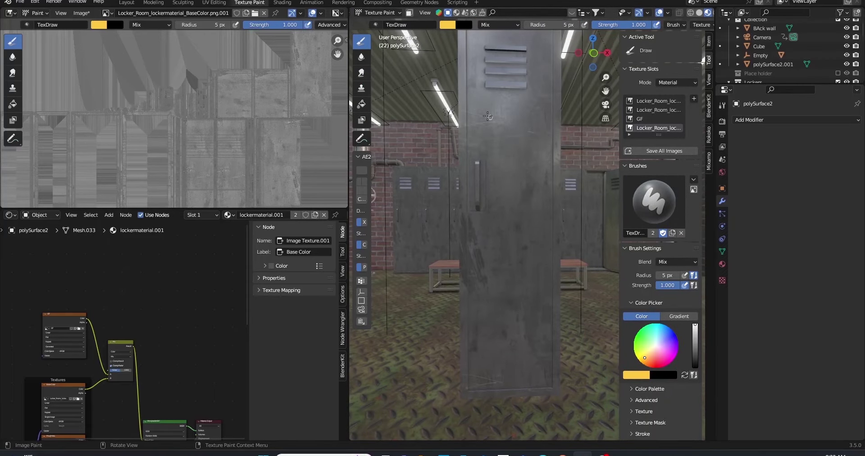
pyautogui.scroll(4, 485, 194)
pyautogui.moveTo(695, 365); pyautogui.dragTo(695, 325)
pyautogui.moveTo(448, 158); pyautogui.dragTo(500, 133)
pyautogui.scroll(-4, 504, 164)
pyautogui.scroll(3, 504, 163)
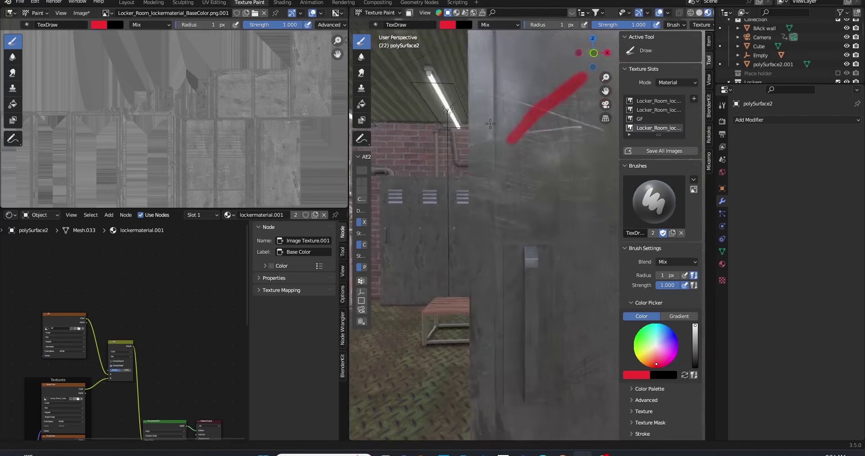
# Step: Complete the red FUCK lettering and paint 12 beneath it
pyautogui.scroll(2, 519, 145)
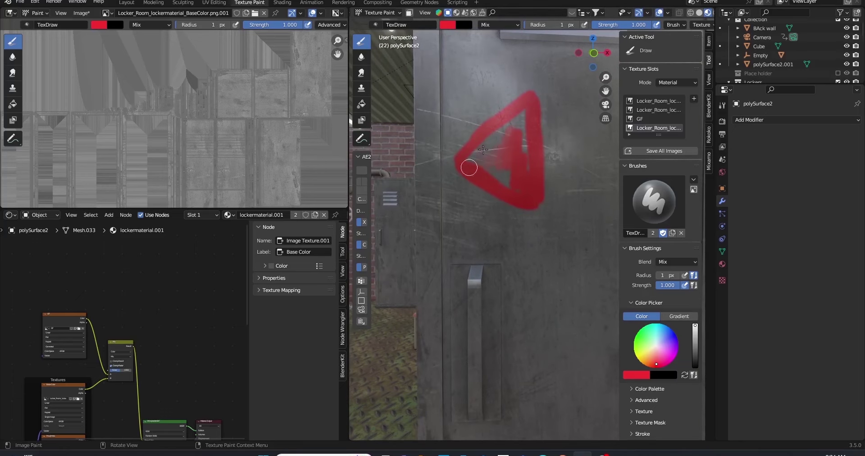
pyautogui.scroll(-5, 489, 166)
pyautogui.scroll(3, 539, 171)
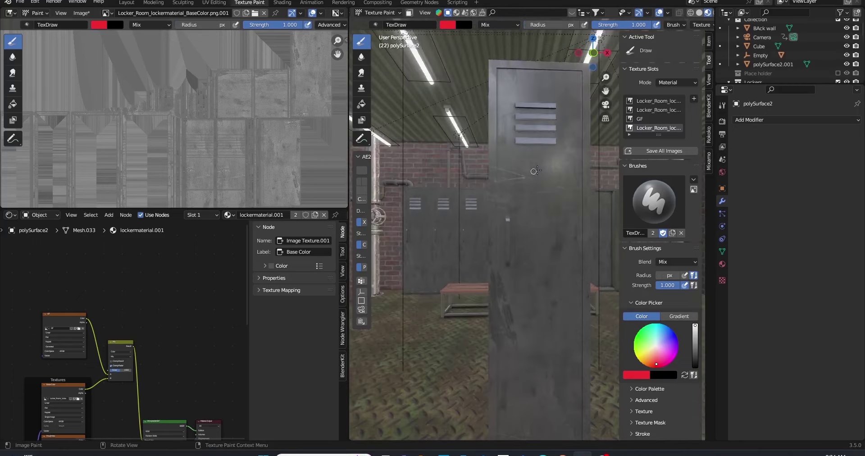
pyautogui.scroll(2, 509, 149)
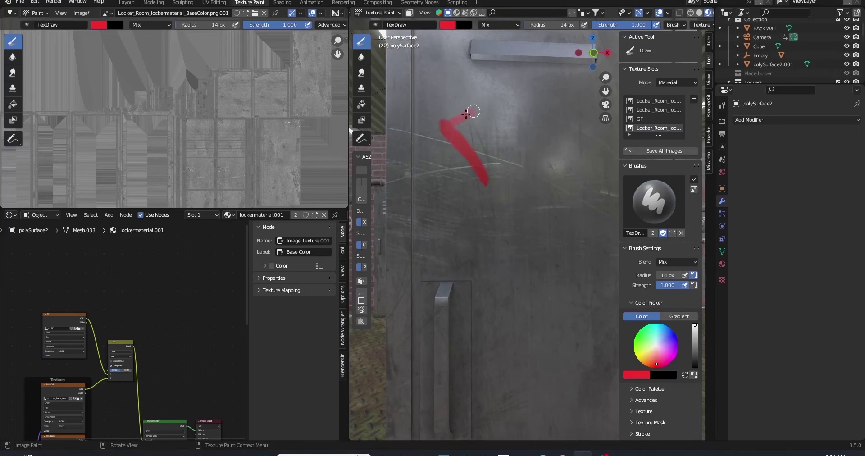
pyautogui.scroll(-5, 486, 150)
pyautogui.moveTo(461, 139); pyautogui.dragTo(516, 156)
pyautogui.scroll(5, 500, 135)
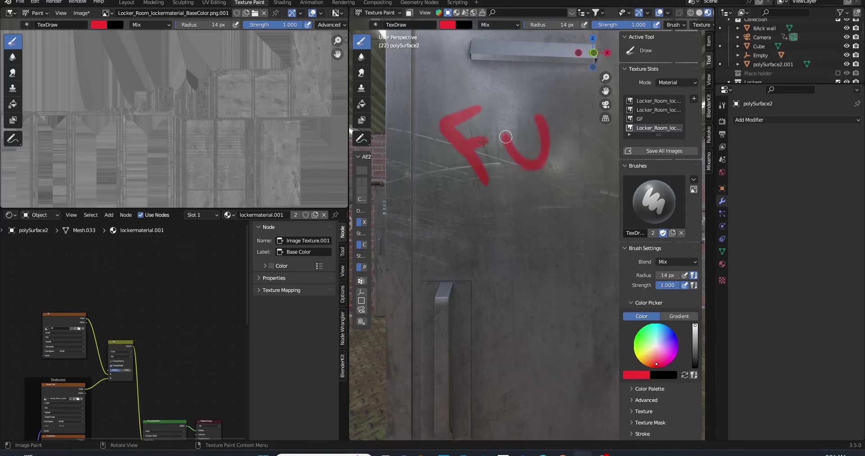
pyautogui.keyDown('shift'); pyautogui.moveTo(484, 142); pyautogui.dragTo(471, 225, button='middle'); pyautogui.keyUp('shift')
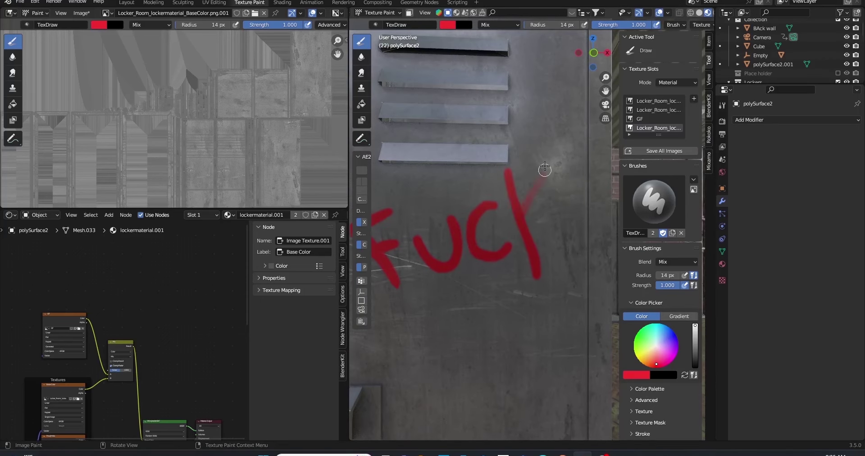
pyautogui.keyDown('shift'); pyautogui.moveTo(500, 229); pyautogui.dragTo(424, 181, button='middle'); pyautogui.keyUp('shift')
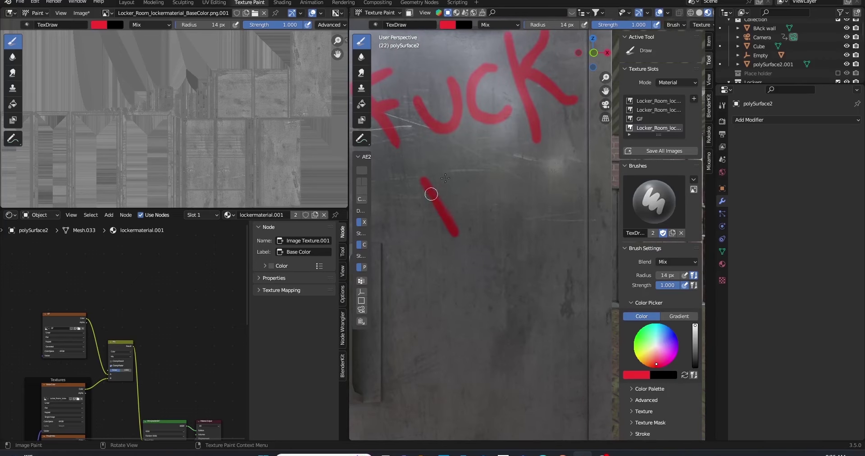
pyautogui.moveTo(466, 215); pyautogui.dragTo(489, 206)
pyautogui.scroll(-5, 489, 205)
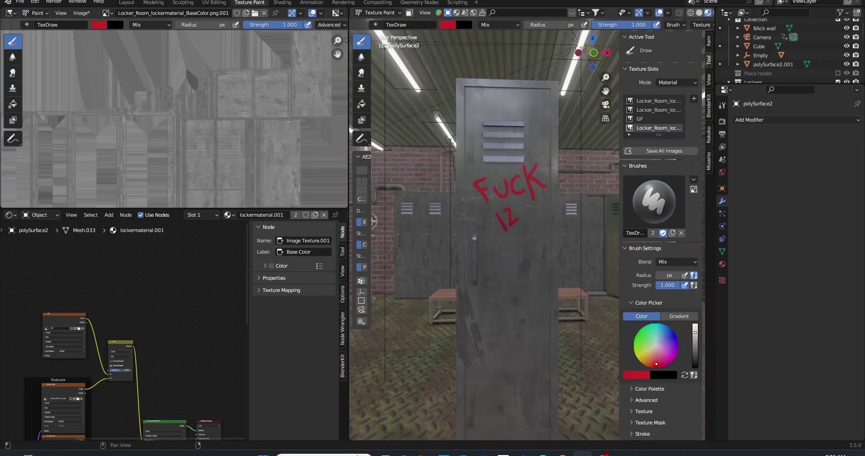
pyautogui.press('s')
pyautogui.scroll(5, 451, 140)
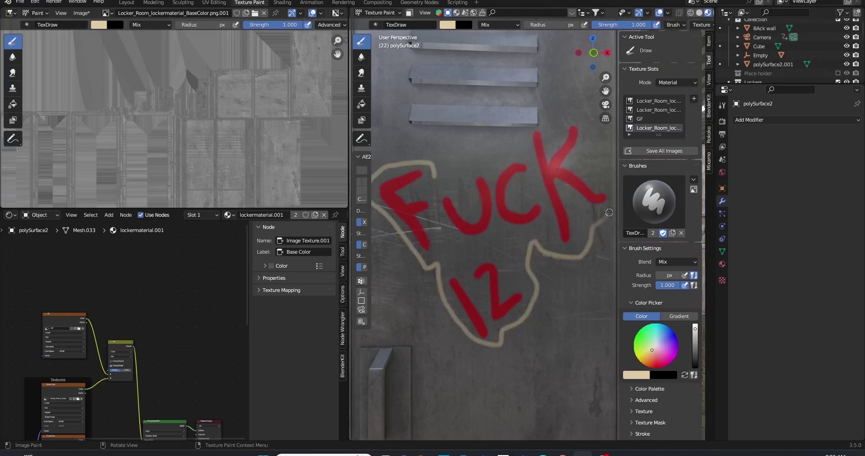
# Step: Paint a beige outline around the red FUCK 12 lettering, undoing the stray fill between letters
pyautogui.moveTo(433, 172); pyautogui.dragTo(469, 203)
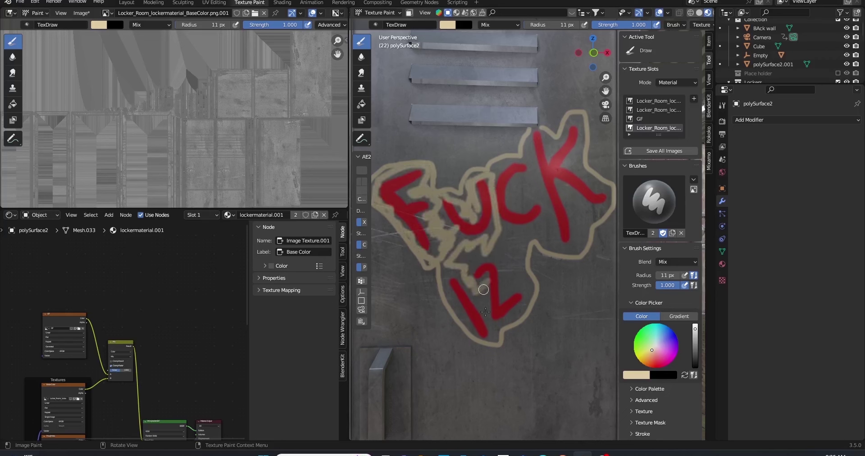
pyautogui.hotkey('ctrl', 'z')
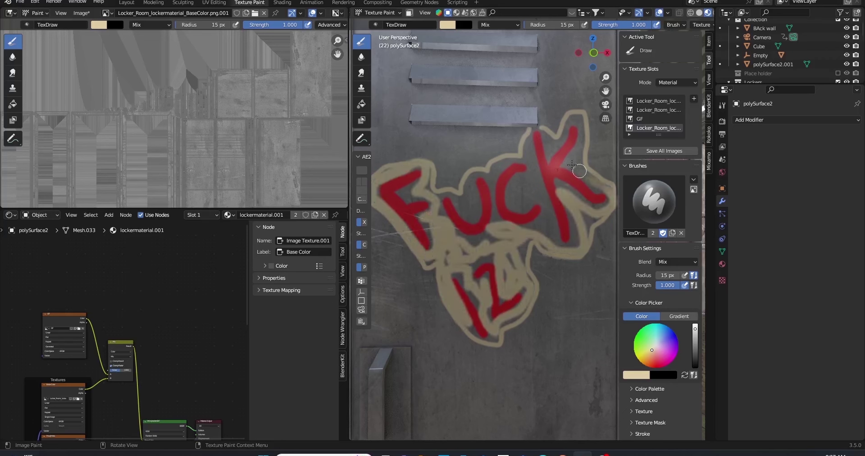
pyautogui.scroll(-8, 550, 230)
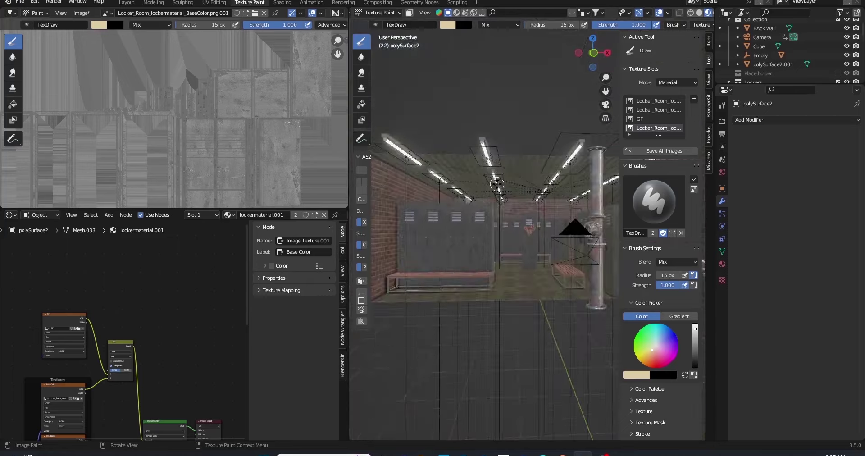
pyautogui.scroll(4, 519, 168)
pyautogui.scroll(5, 450, 276)
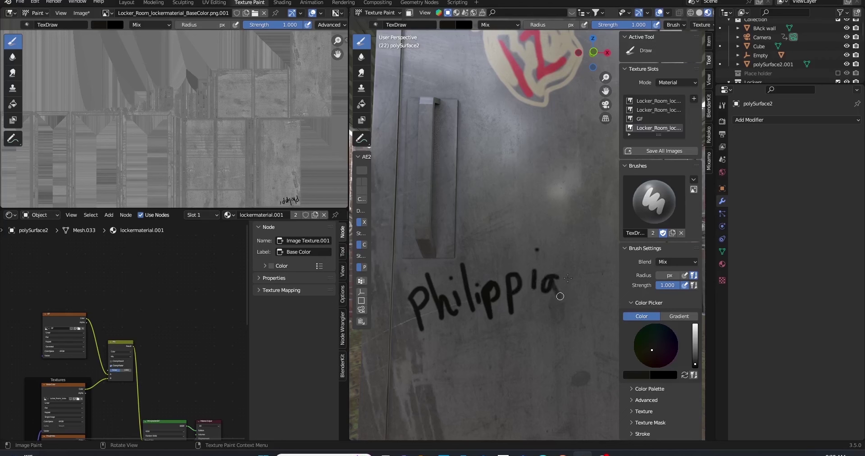
# Step: Paint black 'Philippians 4:13' with a long underline and a cloud border
pyautogui.moveTo(568, 278)
pyautogui.mouseDown()
pyautogui.moveTo(601, 287)
pyautogui.moveTo(593, 312)
pyautogui.mouseUp()
pyautogui.moveTo(467, 330); pyautogui.dragTo(467, 348)
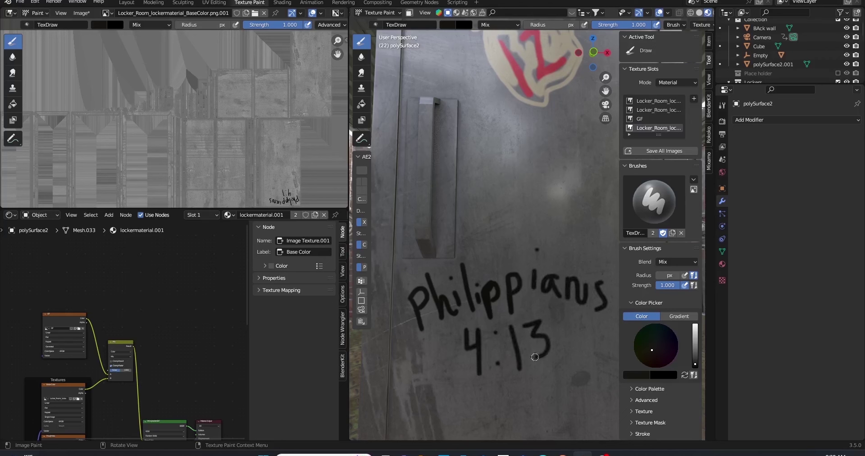
pyautogui.moveTo(424, 341)
pyautogui.mouseDown()
pyautogui.moveTo(606, 321)
pyautogui.moveTo(598, 335)
pyautogui.mouseUp()
pyautogui.moveTo(405, 264)
pyautogui.mouseDown()
pyautogui.moveTo(393, 347)
pyautogui.moveTo(469, 388)
pyautogui.moveTo(563, 356)
pyautogui.moveTo(532, 231)
pyautogui.moveTo(439, 256)
pyautogui.mouseUp()
# Step: Switch to pure white and outline the cloud's top, left side and bottom
pyautogui.press('s')
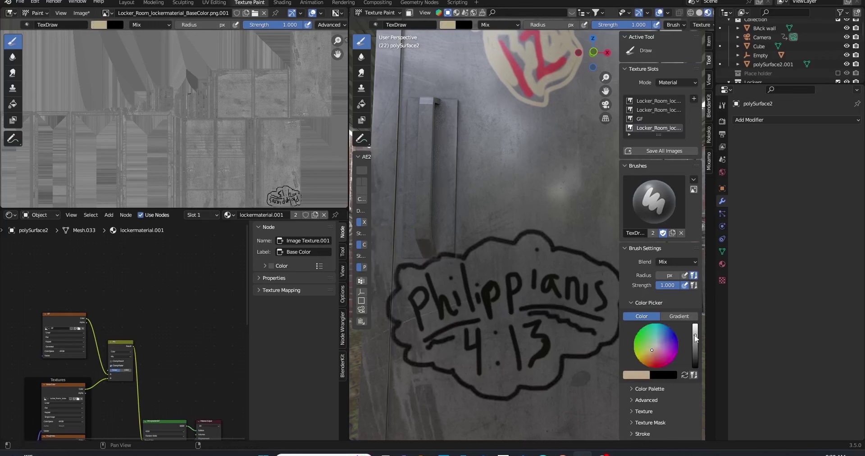
pyautogui.moveTo(496, 257); pyautogui.dragTo(533, 246)
pyautogui.moveTo(695, 335); pyautogui.dragTo(696, 325)
pyautogui.moveTo(514, 234); pyautogui.dragTo(449, 245)
pyautogui.moveTo(396, 263)
pyautogui.mouseDown()
pyautogui.moveTo(383, 297)
pyautogui.moveTo(406, 261)
pyautogui.moveTo(397, 368)
pyautogui.moveTo(529, 397)
pyautogui.moveTo(618, 350)
pyautogui.mouseUp()
# Step: Zoom out to the whole locker and paint black strokes below the graffiti
pyautogui.scroll(3, 516, 280)
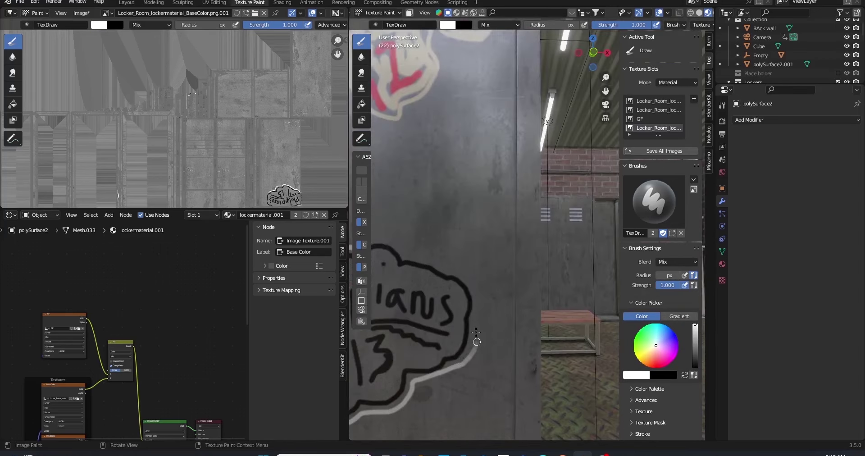
pyautogui.scroll(-10, 517, 280)
pyautogui.scroll(10, 517, 280)
pyautogui.scroll(-1, 517, 280)
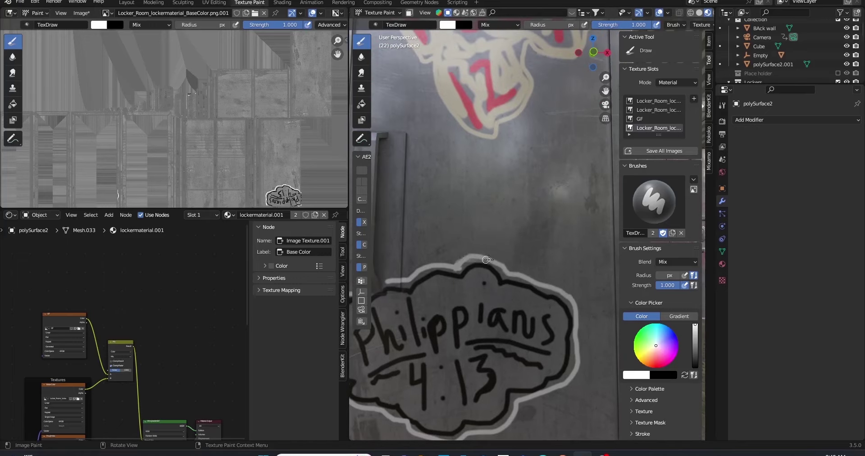
pyautogui.scroll(-5, 517, 280)
pyautogui.moveTo(517, 279)
pyautogui.mouseDown(button='middle')
pyautogui.moveTo(526, 268)
pyautogui.moveTo(495, 259)
pyautogui.mouseUp(button='middle')
pyautogui.scroll(4, 474, 253)
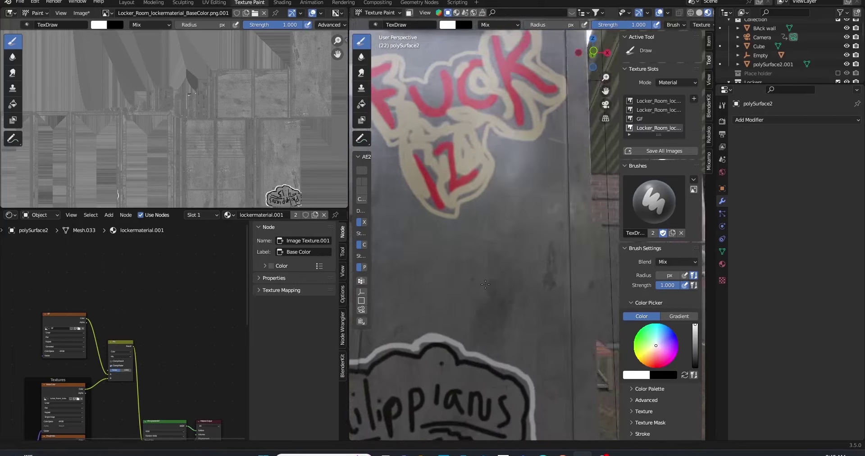
pyautogui.scroll(2, 452, 247)
pyautogui.moveTo(696, 340); pyautogui.dragTo(695, 361)
pyautogui.moveTo(450, 230); pyautogui.dragTo(511, 250)
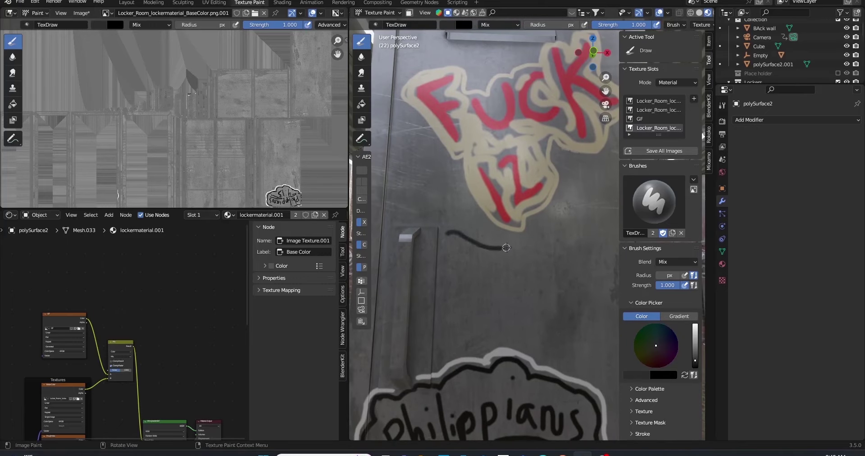
# Step: Paint black outlines and solid black pupils for both angry eyes
pyautogui.scroll(2, 496, 262)
pyautogui.moveTo(458, 274)
pyautogui.mouseDown()
pyautogui.moveTo(398, 300)
pyautogui.moveTo(461, 276)
pyautogui.moveTo(557, 298)
pyautogui.moveTo(559, 249)
pyautogui.mouseUp()
pyautogui.moveTo(428, 311)
pyautogui.mouseDown()
pyautogui.moveTo(459, 275)
pyautogui.moveTo(536, 262)
pyautogui.mouseUp()
pyautogui.moveTo(491, 285)
pyautogui.mouseDown()
pyautogui.moveTo(526, 276)
pyautogui.moveTo(507, 286)
pyautogui.mouseUp()
pyautogui.moveTo(417, 277)
pyautogui.mouseDown()
pyautogui.moveTo(452, 282)
pyautogui.moveTo(431, 290)
pyautogui.mouseUp()
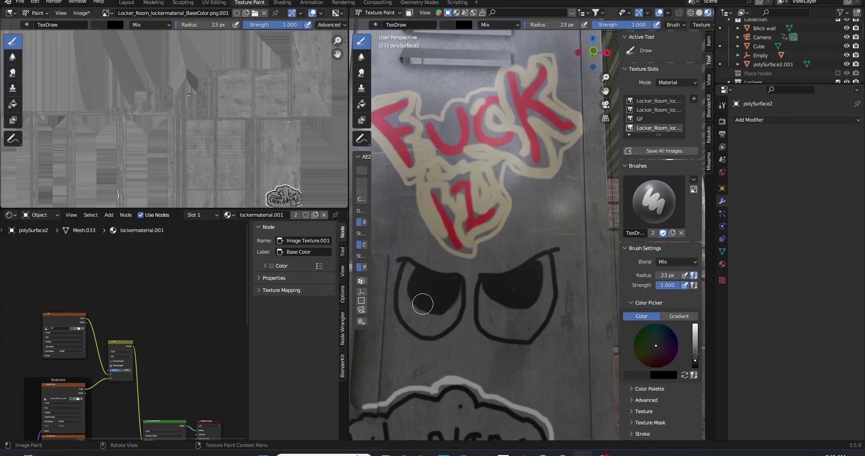
# Step: Add a white highlight dot and light-grey shading to the eyes
pyautogui.press('s')
pyautogui.click(417, 275)
pyautogui.moveTo(484, 307)
pyautogui.mouseDown()
pyautogui.moveTo(514, 318)
pyautogui.moveTo(480, 294)
pyautogui.moveTo(539, 331)
pyautogui.moveTo(401, 289)
pyautogui.moveTo(454, 315)
pyautogui.mouseUp()
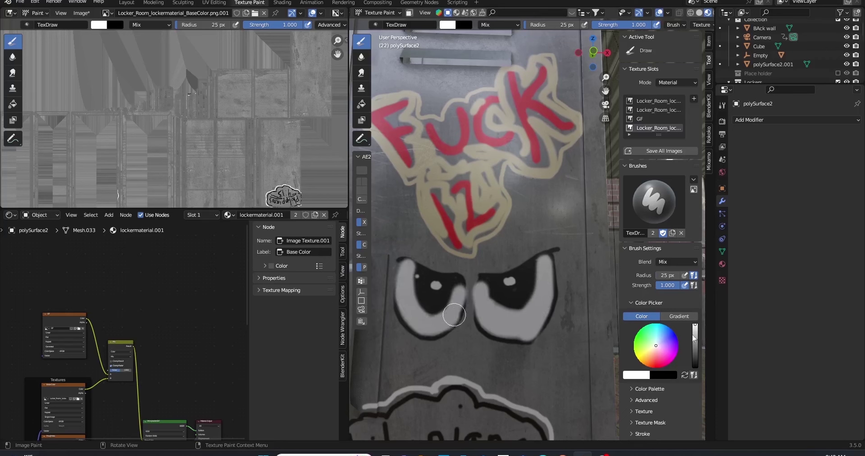
pyautogui.press('s')
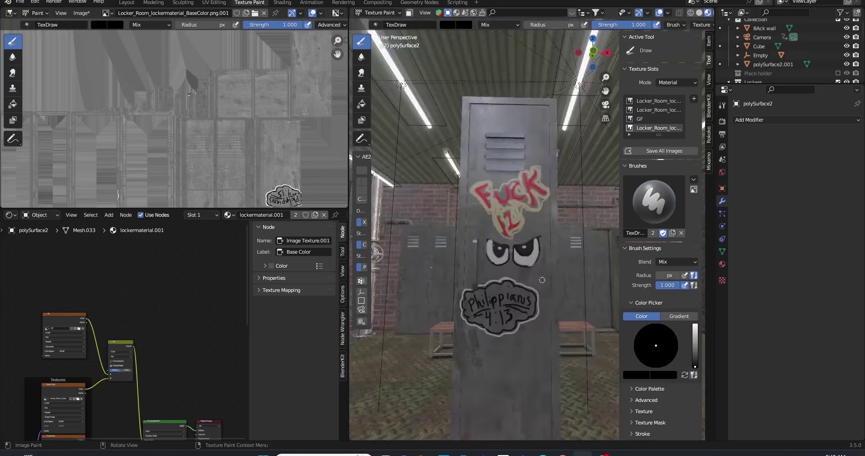
# Step: Paint and thicken a black zigzag mark above the right eye
pyautogui.moveTo(560, 237); pyautogui.dragTo(482, 251)
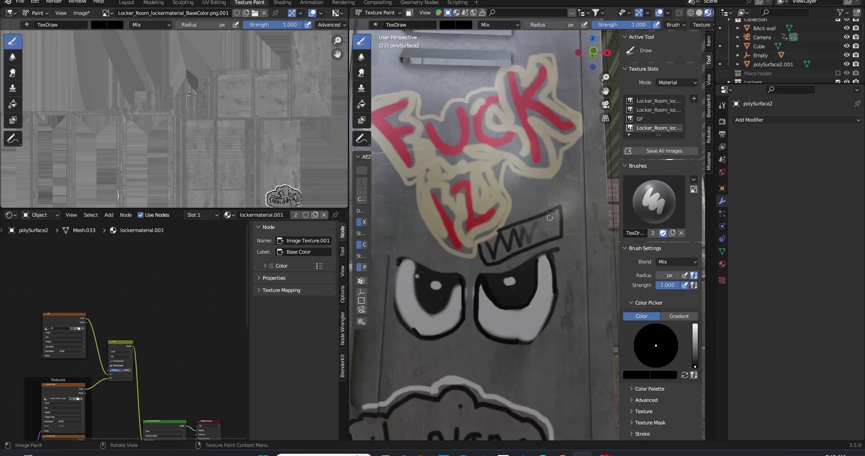
pyautogui.moveTo(559, 233)
pyautogui.mouseDown()
pyautogui.moveTo(489, 258)
pyautogui.moveTo(572, 333)
pyautogui.mouseUp()
pyautogui.scroll(-8, 498, 234)
pyautogui.scroll(10, 498, 235)
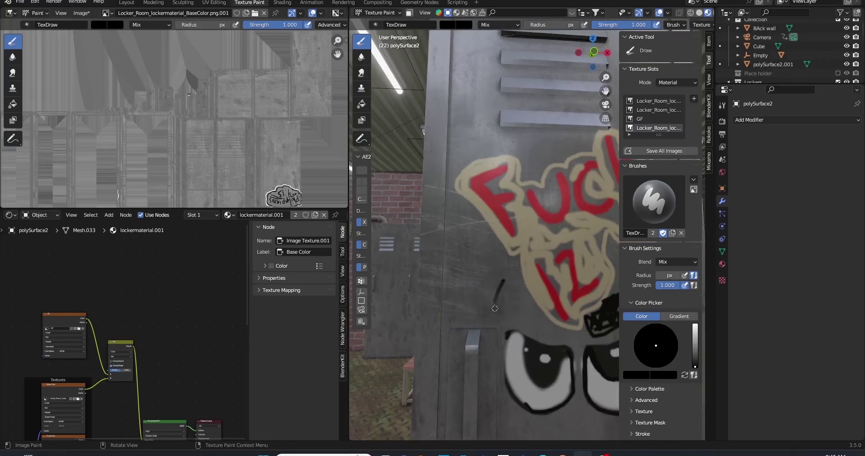
pyautogui.moveTo(505, 278); pyautogui.dragTo(541, 316)
# Step: Orbit to a front view of the whole locker and pick green as the paint colour
pyautogui.scroll(-5, 541, 271)
pyautogui.moveTo(541, 270)
pyautogui.mouseDown(button='middle')
pyautogui.moveTo(563, 201)
pyautogui.moveTo(519, 235)
pyautogui.mouseUp(button='middle')
pyautogui.scroll(-5, 485, 234)
pyautogui.scroll(8, 485, 234)
pyautogui.moveTo(671, 340); pyautogui.dragTo(648, 332)
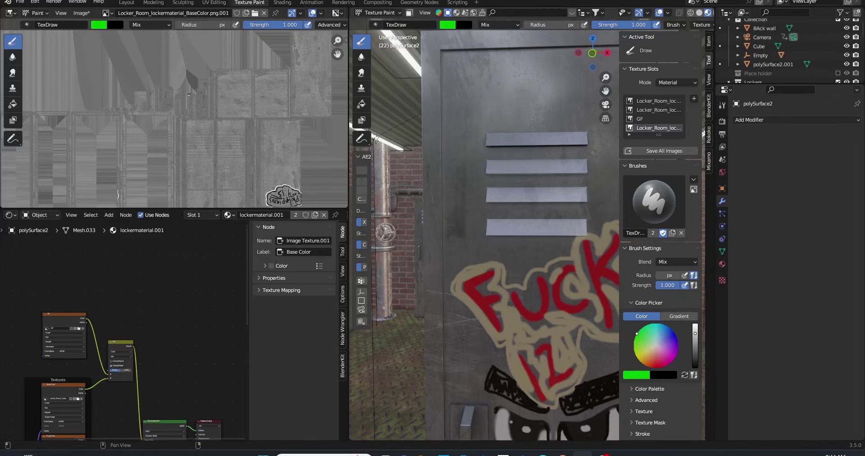
pyautogui.scroll(-5, 495, 99)
# Step: Paint a green S down the second locker and set the brush radius to 10 px
pyautogui.moveTo(537, 139); pyautogui.dragTo(461, 276, button='middle')
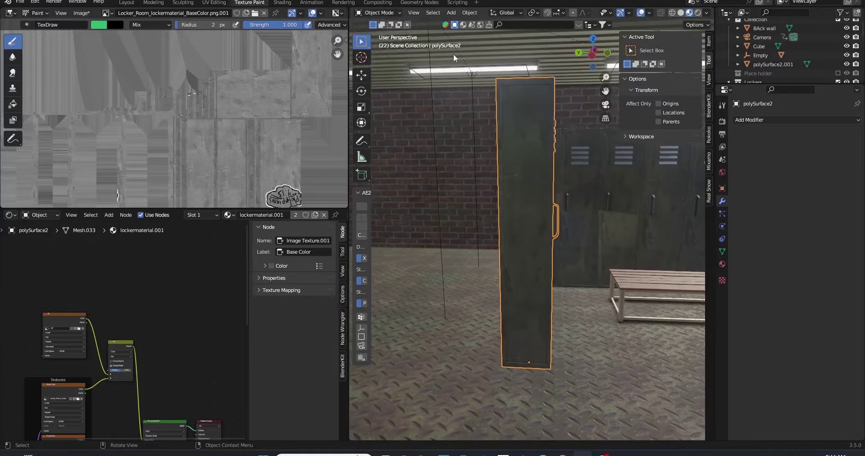
pyautogui.scroll(3, 454, 53)
pyautogui.scroll(1, 537, 100)
pyautogui.moveTo(511, 68)
pyautogui.mouseDown()
pyautogui.moveTo(512, 130)
pyautogui.moveTo(541, 181)
pyautogui.mouseUp()
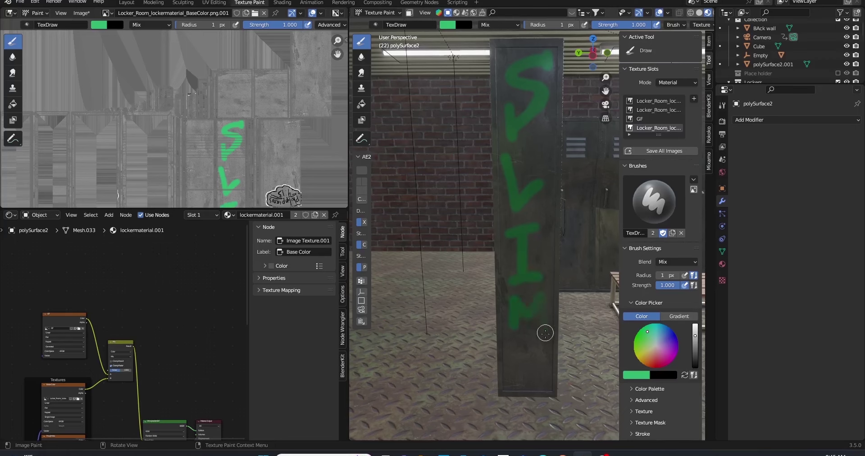
pyautogui.write('10')
pyautogui.press('Return')
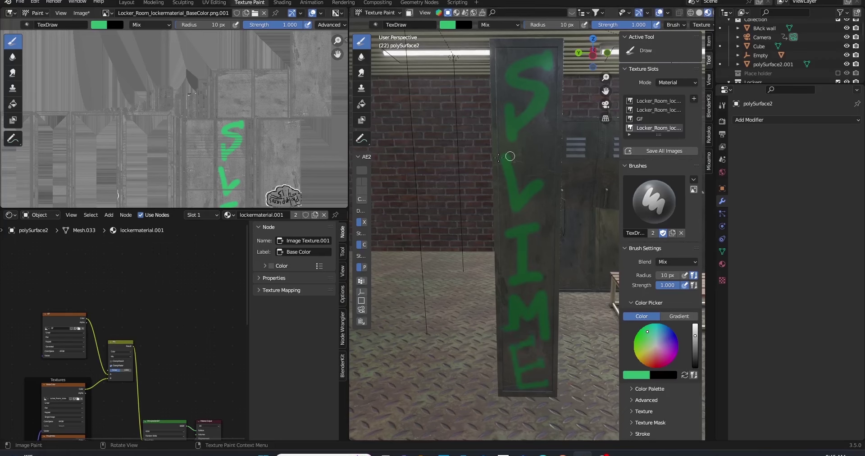
pyautogui.click(656, 346)
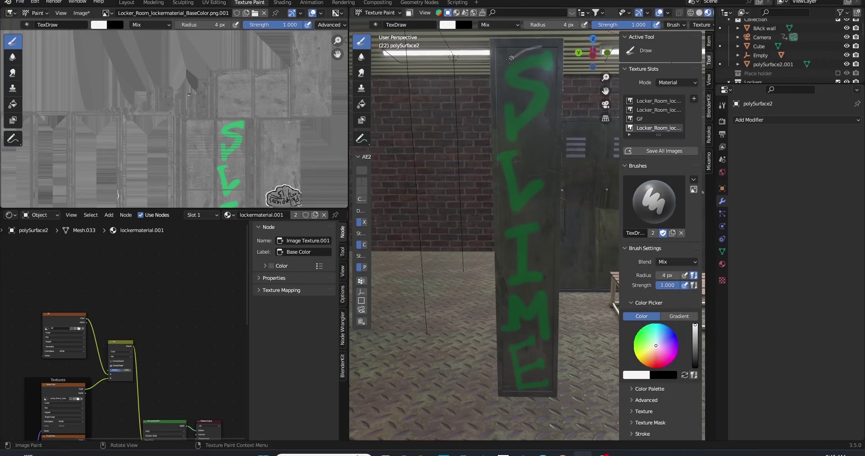
# Step: Paint a white outline around the green S and down the letters' left side
pyautogui.moveTo(493, 157); pyautogui.dragTo(509, 168, button='middle')
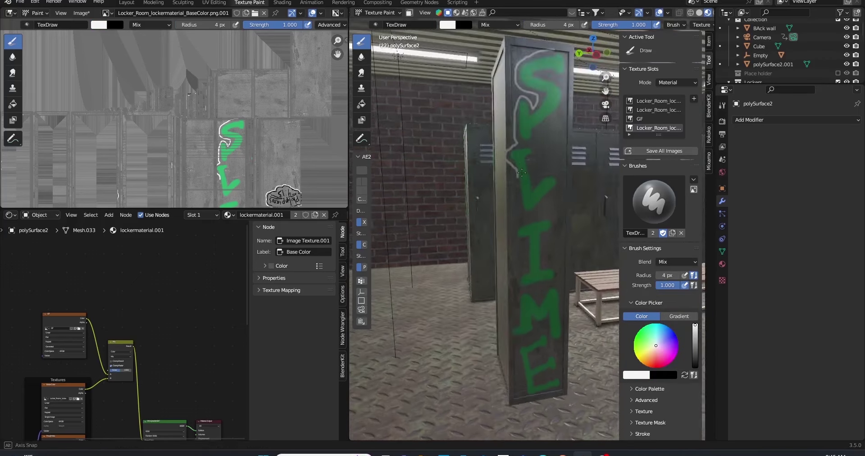
pyautogui.moveTo(566, 144); pyautogui.dragTo(512, 193)
pyautogui.hotkey('ctrl', 'z')
pyautogui.moveTo(483, 117); pyautogui.dragTo(509, 198)
pyautogui.moveTo(509, 198); pyautogui.dragTo(492, 154, button='middle')
pyautogui.moveTo(491, 153); pyautogui.dragTo(501, 251)
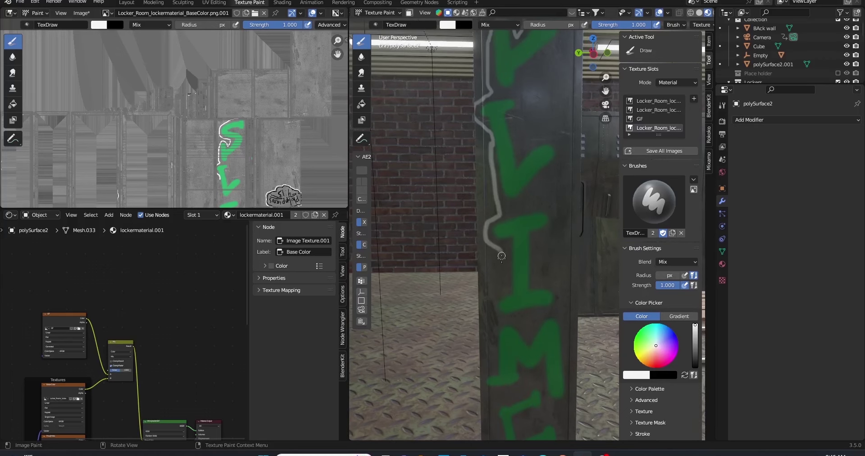
pyautogui.moveTo(495, 320); pyautogui.dragTo(490, 421)
# Step: Wrap the white outline around the E and back up the letters' right side
pyautogui.scroll(-2, 490, 421)
pyautogui.scroll(2, 493, 311)
pyautogui.moveTo(492, 311); pyautogui.dragTo(559, 373)
pyautogui.moveTo(563, 331); pyautogui.dragTo(561, 210)
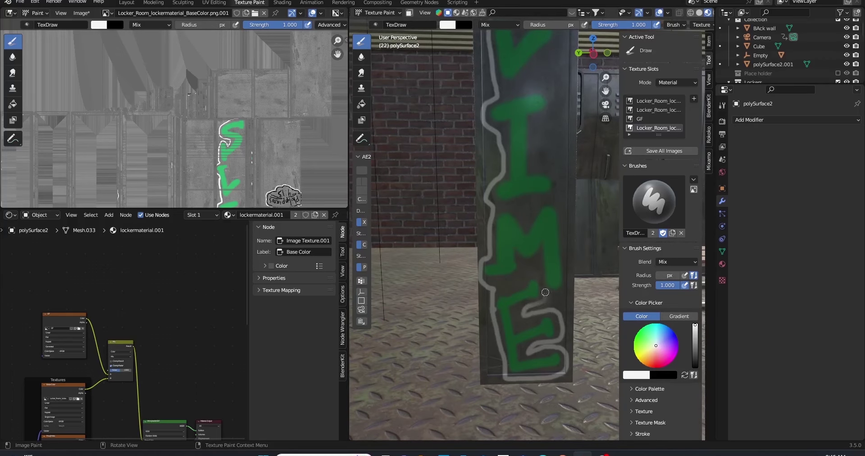
pyautogui.moveTo(555, 170); pyautogui.dragTo(543, 77)
pyautogui.keyDown('shift'); pyautogui.moveTo(543, 76); pyautogui.dragTo(549, 133, button='middle'); pyautogui.keyUp('shift')
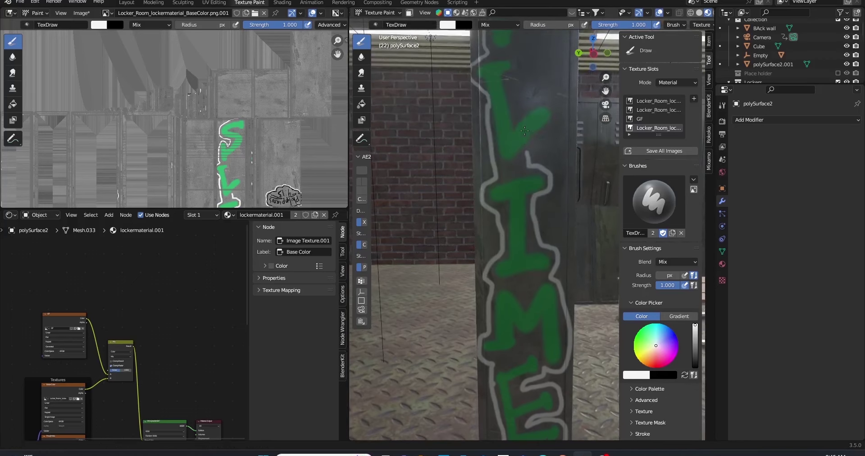
pyautogui.moveTo(549, 133); pyautogui.dragTo(518, 107)
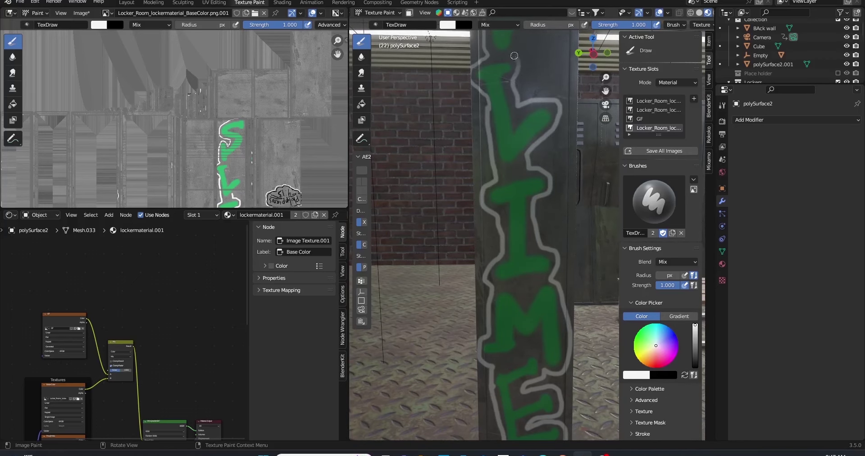
# Step: Extend the white outline up to the locker's top edge
pyautogui.scroll(-2, 515, 56)
pyautogui.scroll(2, 513, 72)
pyautogui.scroll(1, 513, 90)
pyautogui.keyDown('shift'); pyautogui.moveTo(512, 90); pyautogui.dragTo(511, 118, button='middle'); pyautogui.keyUp('shift')
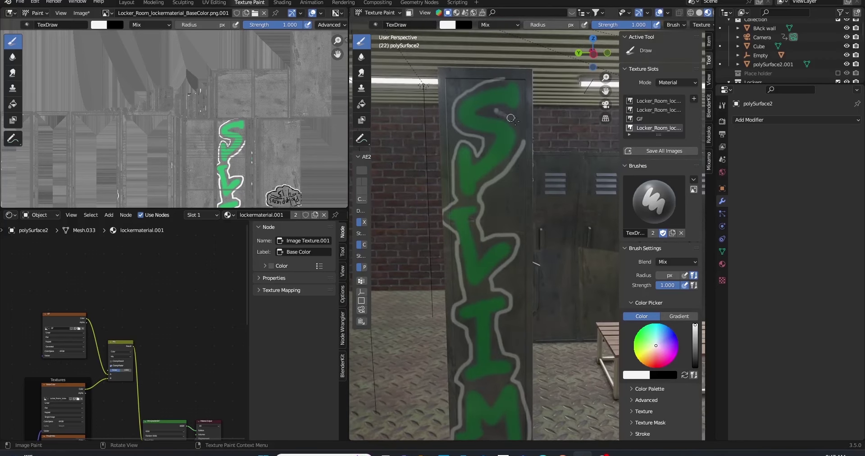
pyautogui.moveTo(512, 113); pyautogui.dragTo(507, 77)
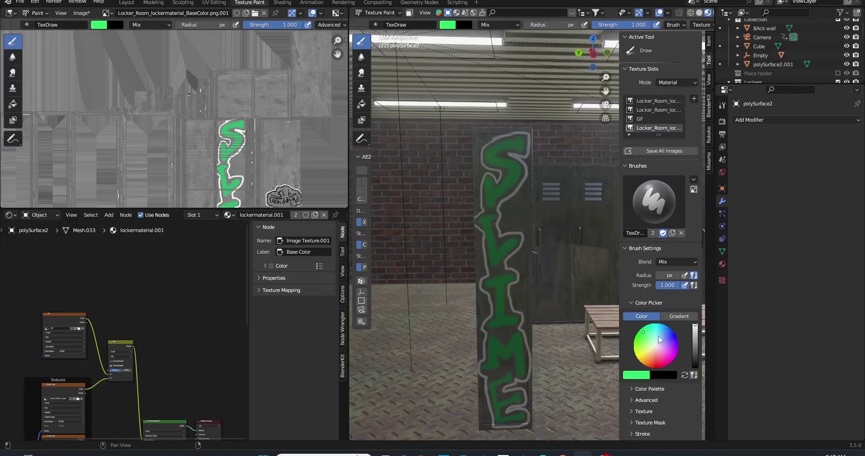
# Step: Add lime-green highlight strokes through the S, L, I, M and E
pyautogui.click(637, 346)
pyautogui.moveTo(471, 177); pyautogui.dragTo(493, 96)
pyautogui.moveTo(461, 216); pyautogui.dragTo(502, 252)
pyautogui.moveTo(465, 316); pyautogui.dragTo(502, 301)
pyautogui.moveTo(486, 311); pyautogui.dragTo(486, 366)
pyautogui.keyDown('shift'); pyautogui.moveTo(505, 368); pyautogui.dragTo(477, 344, button='middle'); pyautogui.keyUp('shift')
pyautogui.moveTo(516, 304); pyautogui.dragTo(487, 365)
pyautogui.moveTo(517, 393); pyautogui.dragTo(504, 422)
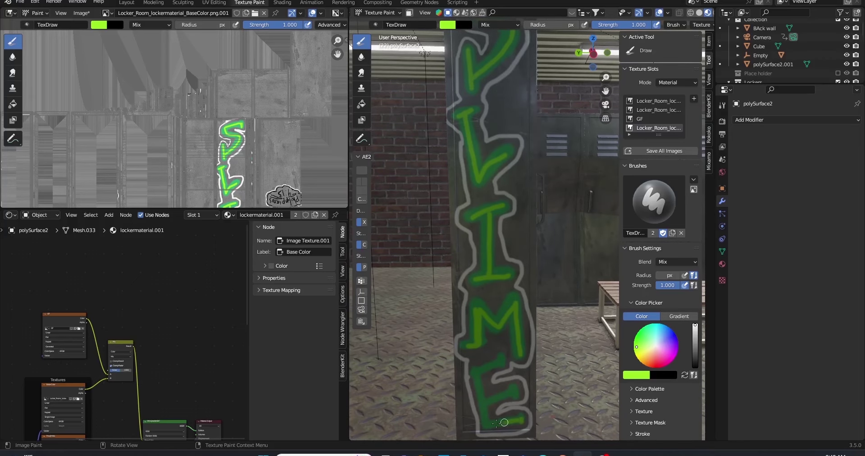
pyautogui.moveTo(529, 323)
pyautogui.mouseDown(button='middle')
pyautogui.moveTo(372, 300)
pyautogui.moveTo(536, 237)
pyautogui.moveTo(650, 359)
pyautogui.mouseUp(button='middle')
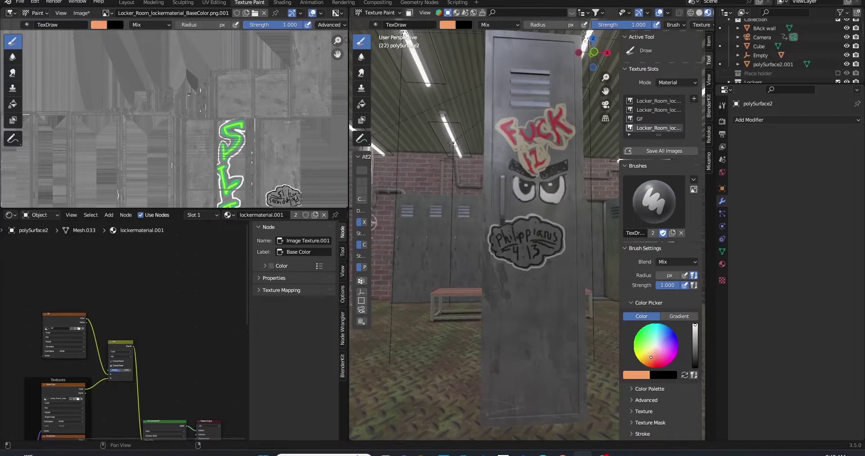
# Step: Paint a small black ring below the Philippians sticker and fill it with orange
pyautogui.moveTo(696, 331); pyautogui.dragTo(696, 368)
pyautogui.moveTo(530, 294)
pyautogui.mouseDown()
pyautogui.moveTo(559, 315)
pyautogui.moveTo(550, 347)
pyautogui.mouseUp()
pyautogui.scroll(2, 568, 343)
pyautogui.hotkey('ctrl', 'z')
pyautogui.hotkey('ctrl', 'z')
pyautogui.moveTo(543, 309); pyautogui.dragTo(551, 310)
pyautogui.click(648, 361)
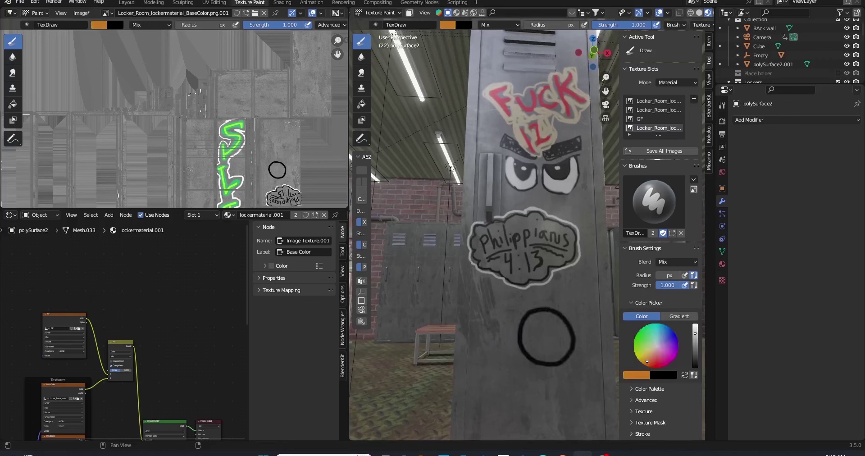
pyautogui.moveTo(539, 342); pyautogui.dragTo(532, 336)
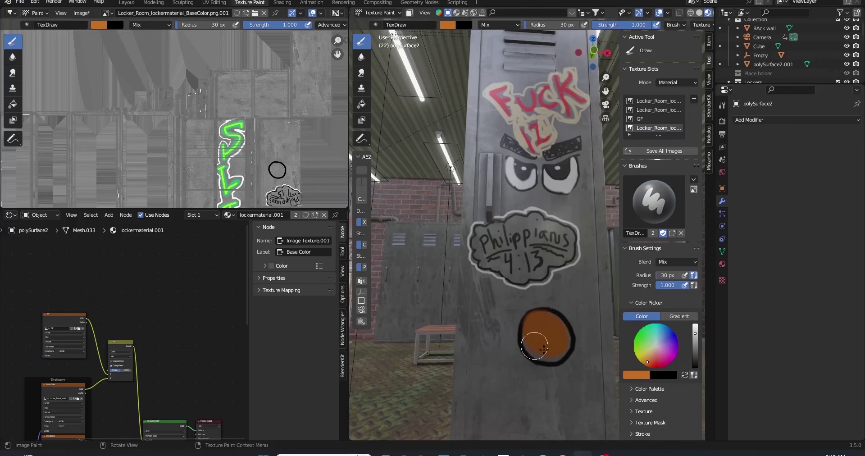
# Step: Outline the orange ball in black with a 9 px brush, then undo the doodle
pyautogui.moveTo(696, 335); pyautogui.dragTo(695, 366)
pyautogui.press('f')
pyautogui.click(554, 312)
pyautogui.moveTo(518, 342)
pyautogui.mouseDown()
pyautogui.moveTo(579, 356)
pyautogui.moveTo(562, 311)
pyautogui.moveTo(544, 367)
pyautogui.mouseUp()
pyautogui.press('f')
pyautogui.click(561, 311)
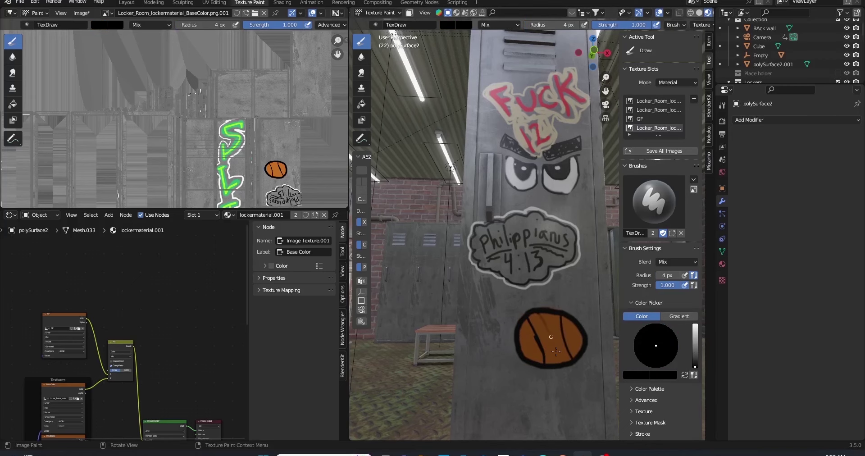
pyautogui.scroll(-10, 586, 334)
pyautogui.hotkey('ctrl', 'z')
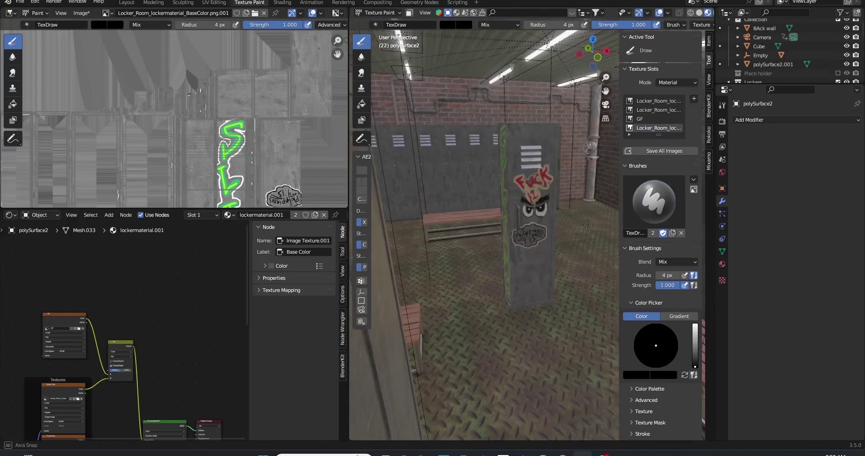
# Step: Switch the paint colour back to lime green and try a spiral beside SLIME, then undo it
pyautogui.moveTo(586, 333); pyautogui.dragTo(564, 316, button='middle')
pyautogui.moveTo(695, 362); pyautogui.dragTo(695, 326)
pyautogui.scroll(5, 465, 338)
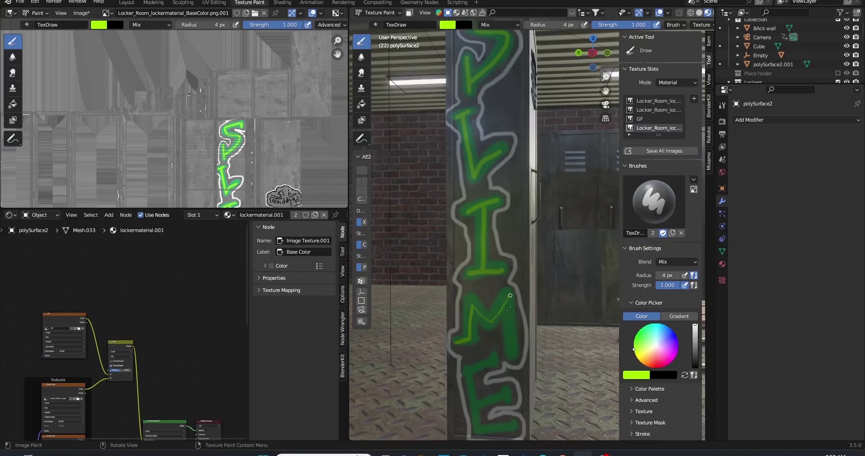
pyautogui.moveTo(507, 393); pyautogui.dragTo(520, 347, button='middle')
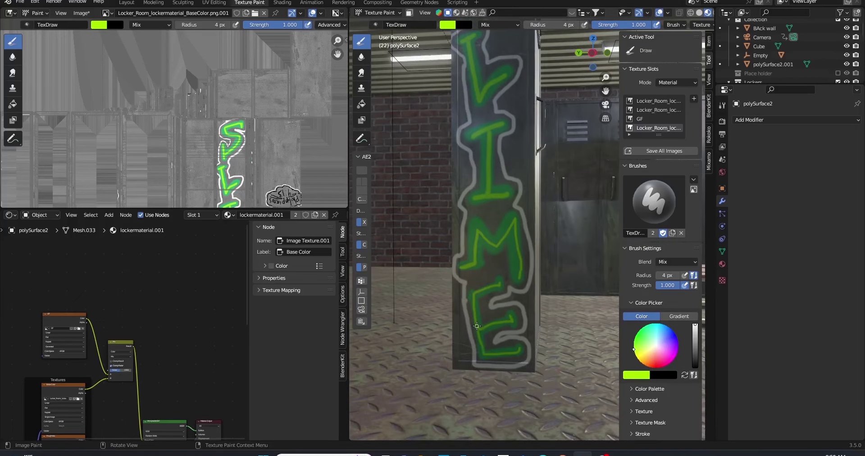
pyautogui.scroll(-5, 477, 326)
pyautogui.scroll(3, 482, 181)
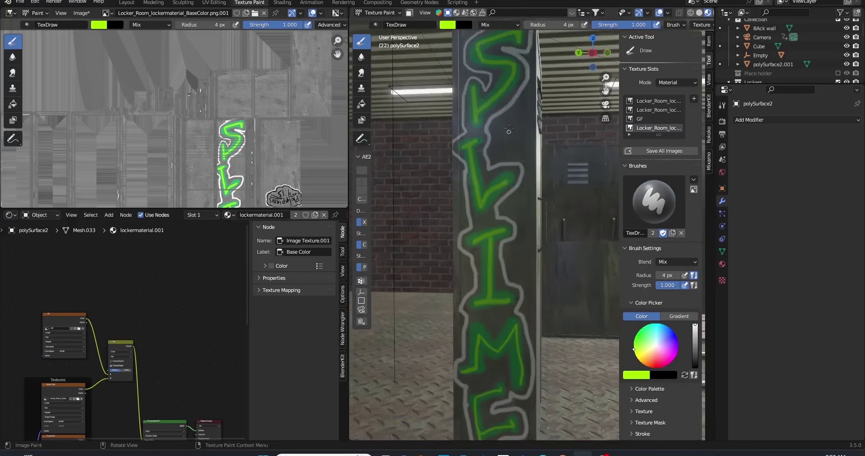
pyautogui.scroll(3, 482, 180)
pyautogui.moveTo(472, 146); pyautogui.dragTo(495, 172)
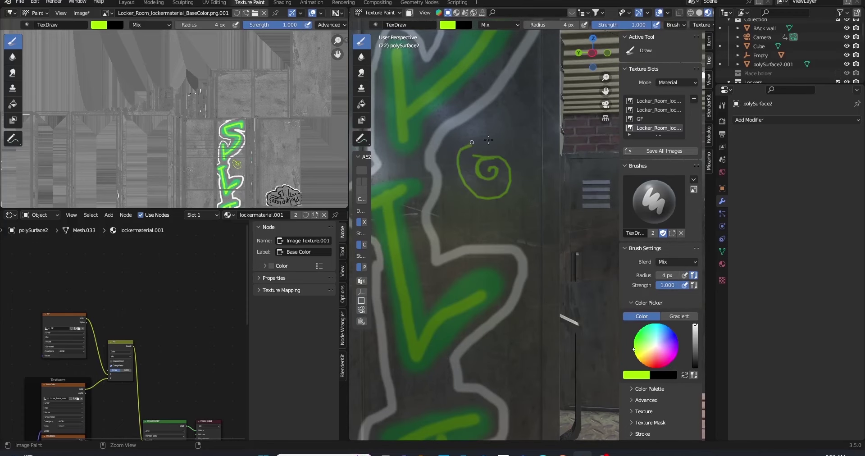
pyautogui.hotkey('ctrl', 'z')
pyautogui.scroll(-3, 495, 203)
pyautogui.scroll(2, 506, 252)
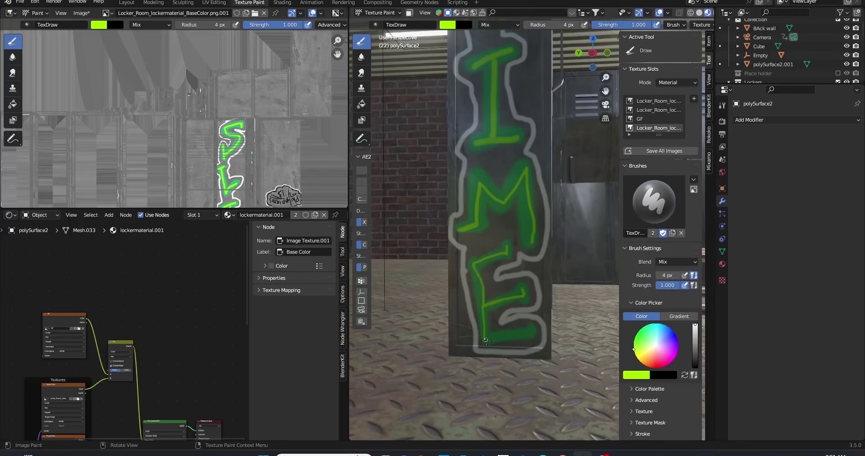
pyautogui.scroll(-3, 486, 340)
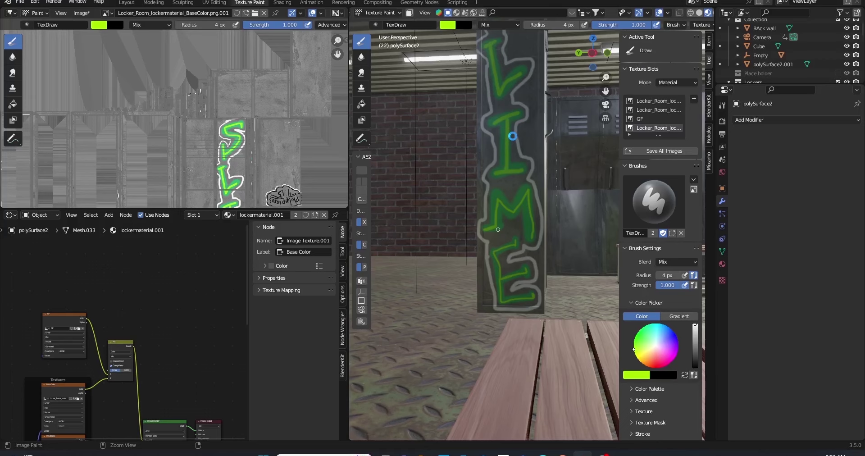
# Step: Resize the brush and paint a small green 6 and a mark beside the I
pyautogui.moveTo(499, 230); pyautogui.dragTo(510, 185, button='middle')
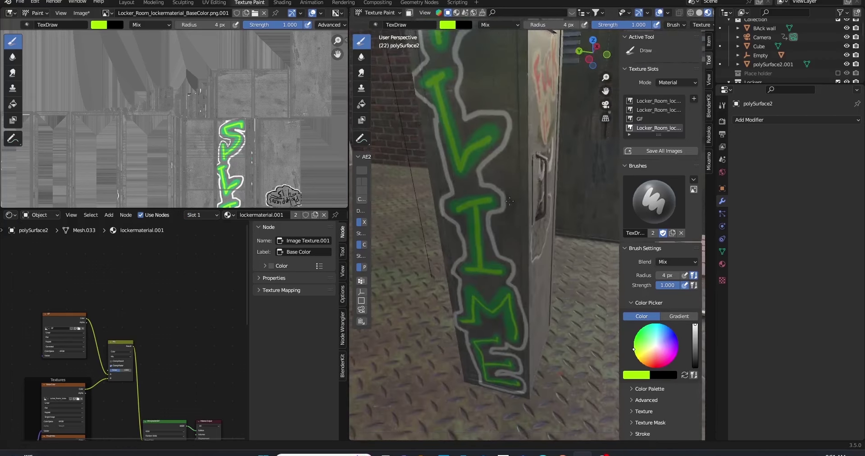
pyautogui.scroll(4, 509, 184)
pyautogui.press('f')
pyautogui.click(508, 183)
pyautogui.moveTo(527, 135); pyautogui.dragTo(518, 160)
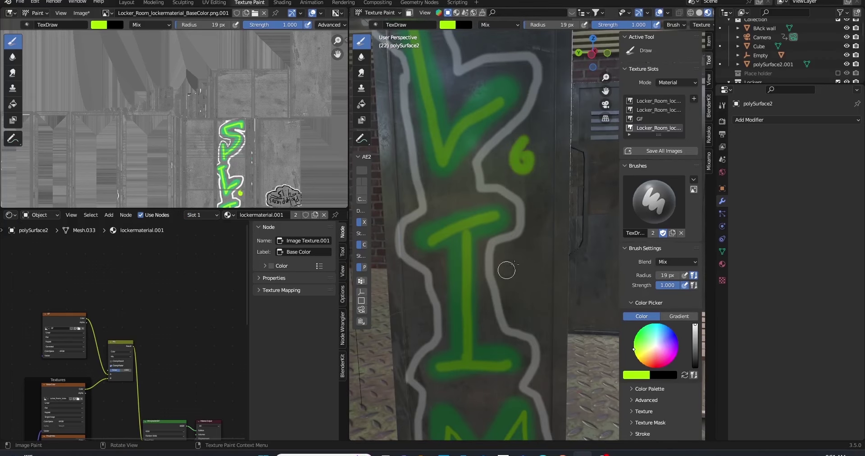
pyautogui.moveTo(507, 270); pyautogui.dragTo(541, 289)
pyautogui.press('f')
pyautogui.click(444, 289)
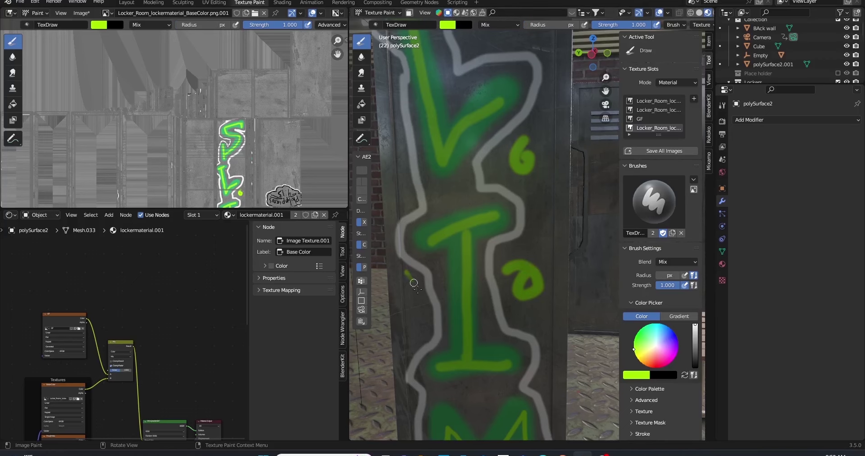
pyautogui.scroll(-5, 417, 300)
pyautogui.moveTo(417, 301)
pyautogui.mouseDown(button='middle')
pyautogui.moveTo(482, 252)
pyautogui.moveTo(424, 293)
pyautogui.mouseUp(button='middle')
pyautogui.scroll(5, 482, 252)
# Step: Paint green ZON lettering below the Philippians sticker, then undo it
pyautogui.moveTo(427, 289); pyautogui.dragTo(485, 284)
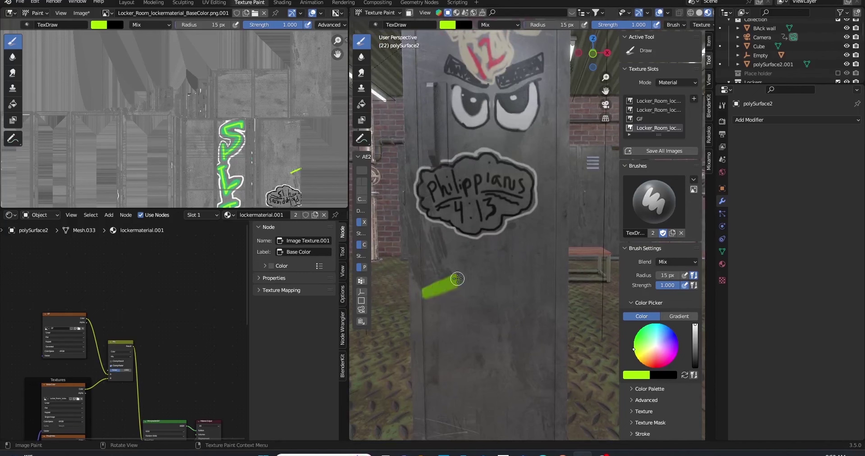
pyautogui.moveTo(485, 276); pyautogui.dragTo(537, 233)
pyautogui.press('f')
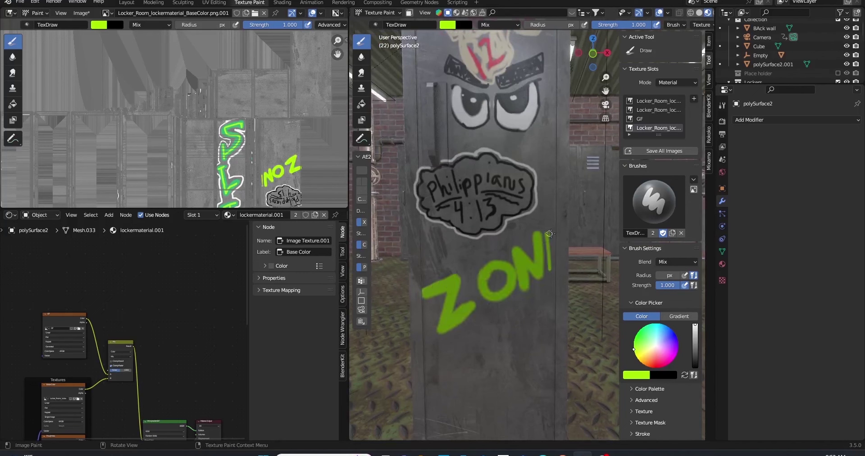
pyautogui.hotkey('ctrl', 'z')
pyautogui.hotkey('ctrl', 'z')
pyautogui.hotkey('ctrl', 'z')
pyautogui.scroll(-3, 464, 274)
pyautogui.hotkey('ctrl', 'z')
# Step: Paint a green EA6 tag with black and light grey edging, then undo it
pyautogui.moveTo(467, 262); pyautogui.dragTo(471, 291)
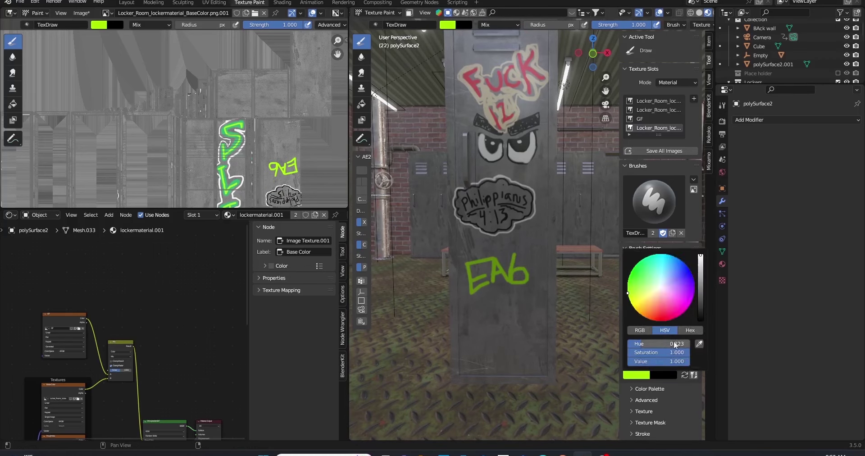
pyautogui.press('BackSpace')
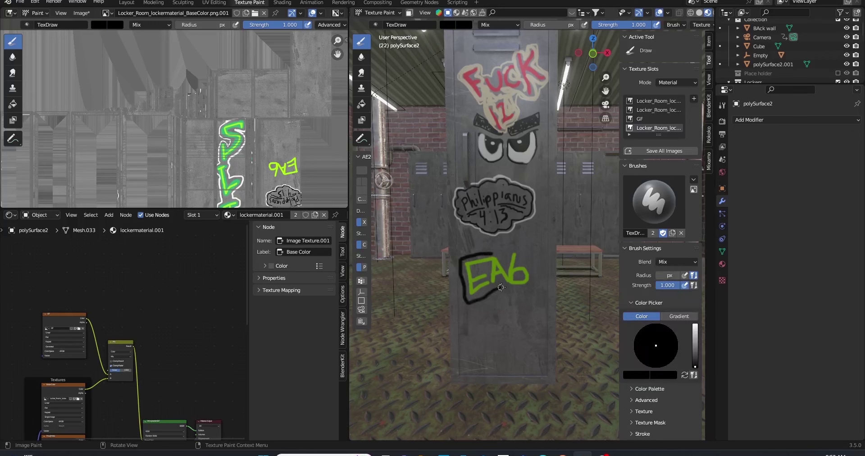
pyautogui.moveTo(695, 350); pyautogui.dragTo(695, 336)
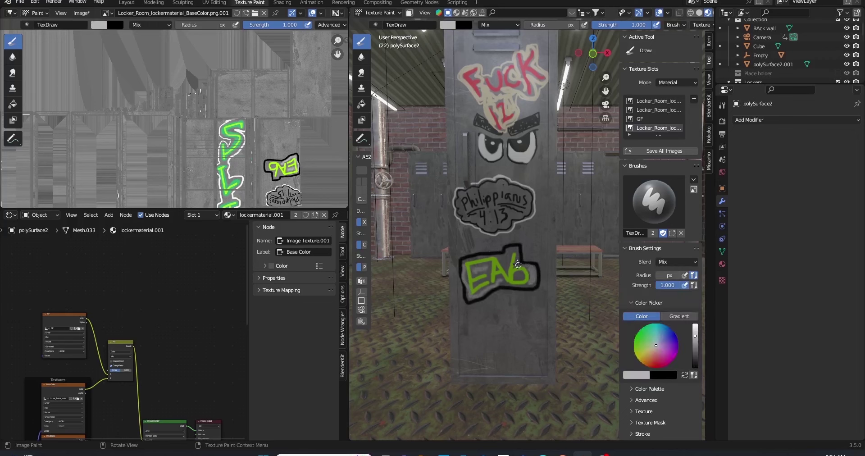
pyautogui.moveTo(472, 258); pyautogui.dragTo(518, 235, button='middle')
pyautogui.scroll(-5, 518, 234)
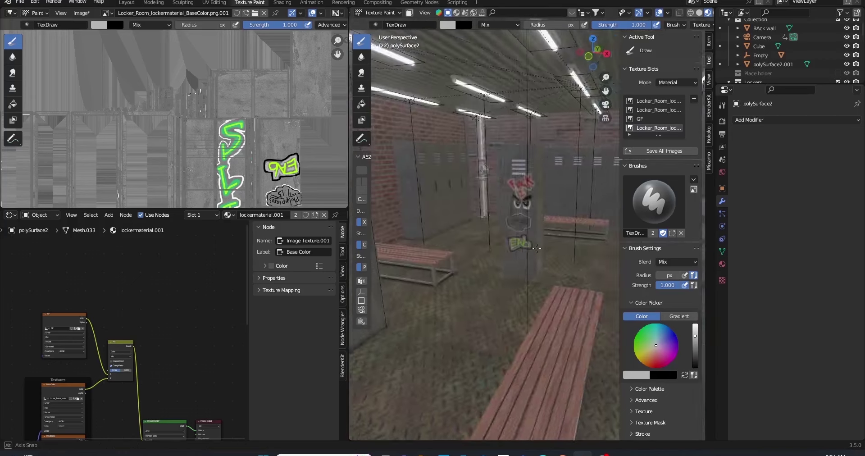
pyautogui.scroll(2, 571, 203)
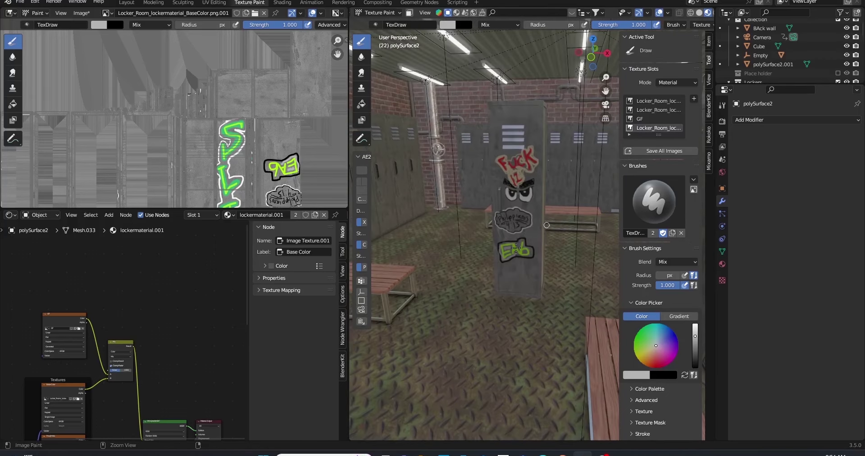
pyautogui.hotkey('ctrl', 'z')
pyautogui.hotkey('ctrl', 'z')
pyautogui.moveTo(516, 248)
pyautogui.mouseDown(button='middle')
pyautogui.moveTo(502, 262)
pyautogui.moveTo(484, 256)
pyautogui.mouseUp(button='middle')
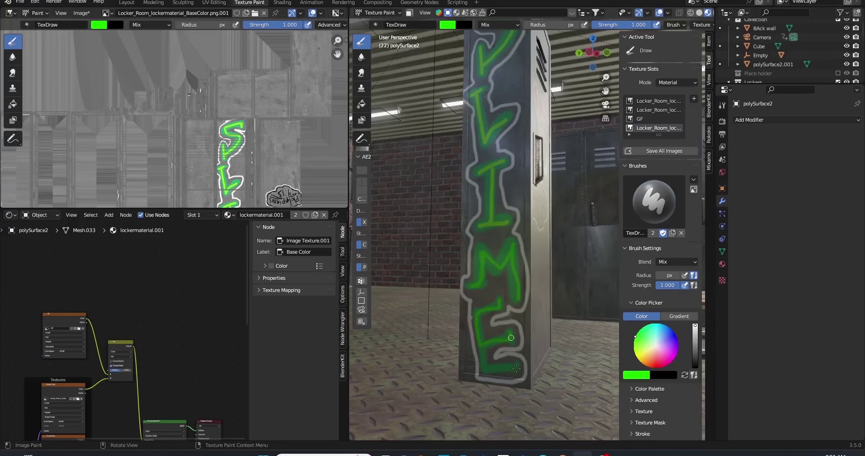
# Step: Set the paint colour to white and try outlining the A and 6, then undo them
pyautogui.moveTo(480, 354); pyautogui.dragTo(656, 315, button='middle')
pyautogui.click(636, 375)
pyautogui.click(657, 287)
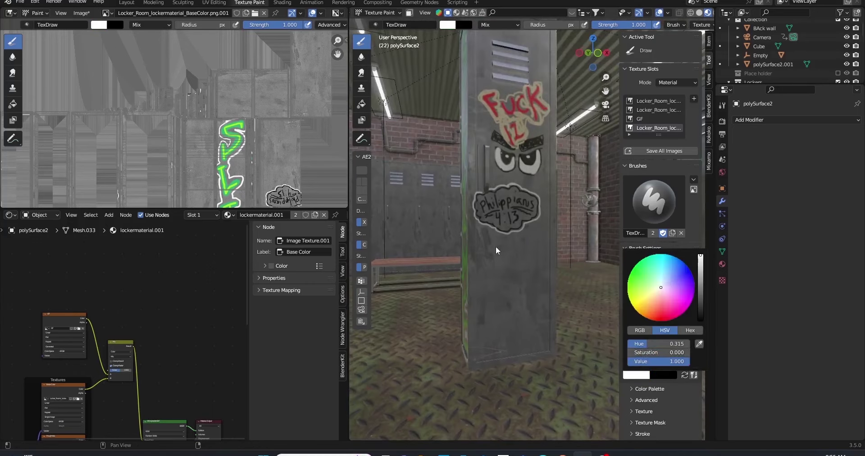
pyautogui.scroll(3, 496, 246)
pyautogui.moveTo(469, 229)
pyautogui.mouseDown()
pyautogui.moveTo(499, 209)
pyautogui.moveTo(536, 273)
pyautogui.moveTo(506, 311)
pyautogui.moveTo(493, 210)
pyautogui.moveTo(475, 233)
pyautogui.mouseUp()
pyautogui.hotkey('ctrl', 'z')
pyautogui.moveTo(540, 203)
pyautogui.mouseDown()
pyautogui.moveTo(539, 288)
pyautogui.moveTo(543, 204)
pyautogui.mouseUp()
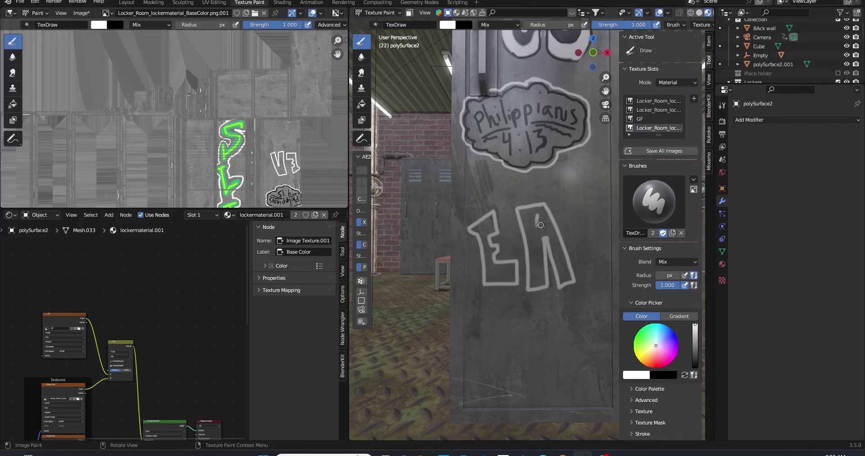
pyautogui.keyDown('shift'); pyautogui.moveTo(539, 225); pyautogui.dragTo(483, 222, button='middle'); pyautogui.keyUp('shift')
pyautogui.moveTo(532, 199); pyautogui.dragTo(545, 206)
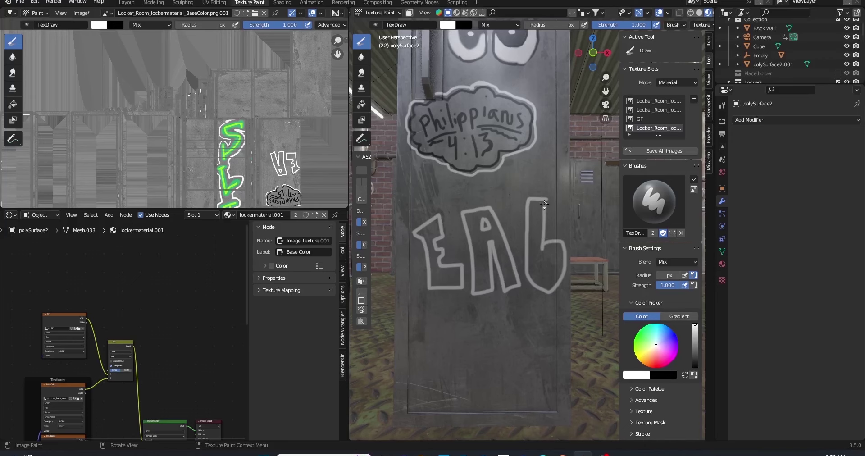
pyautogui.hotkey('ctrl', 'z')
pyautogui.hotkey('ctrl', 'z')
pyautogui.hotkey('ctrl', 'z')
pyautogui.hotkey('ctrl', 'z')
pyautogui.hotkey('ctrl', 'z')
pyautogui.hotkey('ctrl', 'z')
pyautogui.hotkey('ctrl', 'z')
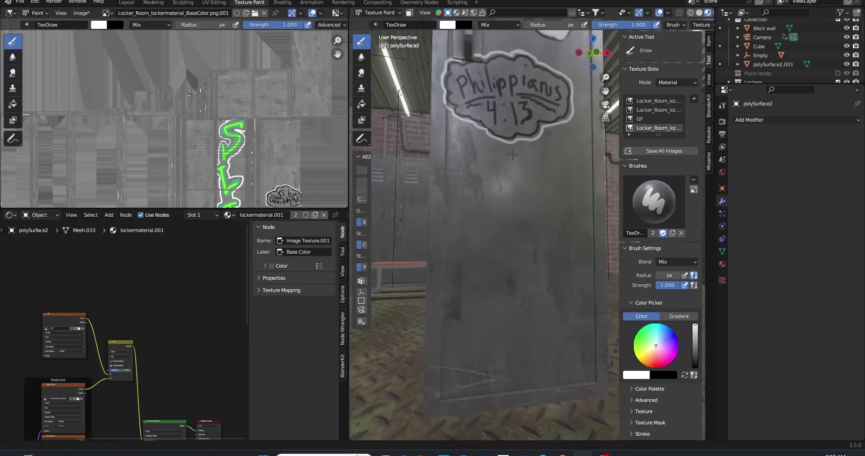
# Step: Paint a white E and 6 below the sticker, then try and undo a black outline
pyautogui.moveTo(458, 181)
pyautogui.mouseDown()
pyautogui.moveTo(475, 239)
pyautogui.moveTo(458, 181)
pyautogui.moveTo(518, 235)
pyautogui.moveTo(498, 190)
pyautogui.mouseUp()
pyautogui.moveTo(554, 169); pyautogui.dragTo(558, 205)
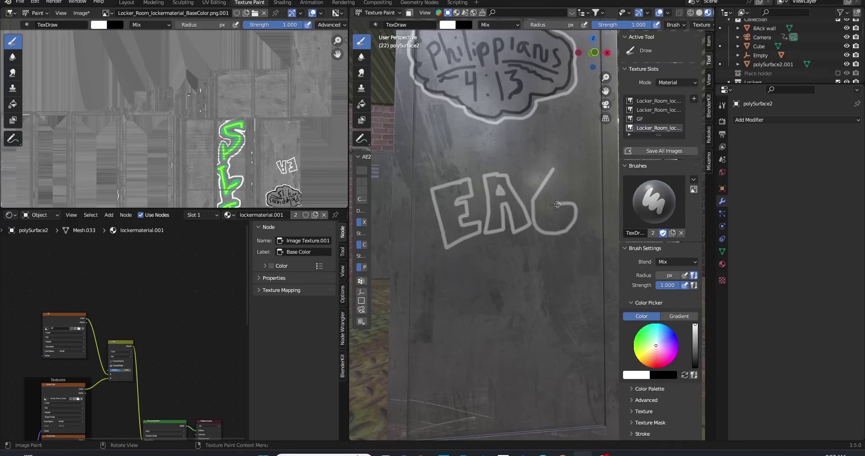
pyautogui.press('x')
pyautogui.moveTo(497, 163)
pyautogui.mouseDown()
pyautogui.moveTo(570, 241)
pyautogui.moveTo(578, 157)
pyautogui.moveTo(432, 238)
pyautogui.moveTo(475, 170)
pyautogui.mouseUp()
pyautogui.hotkey('ctrl', 'z')
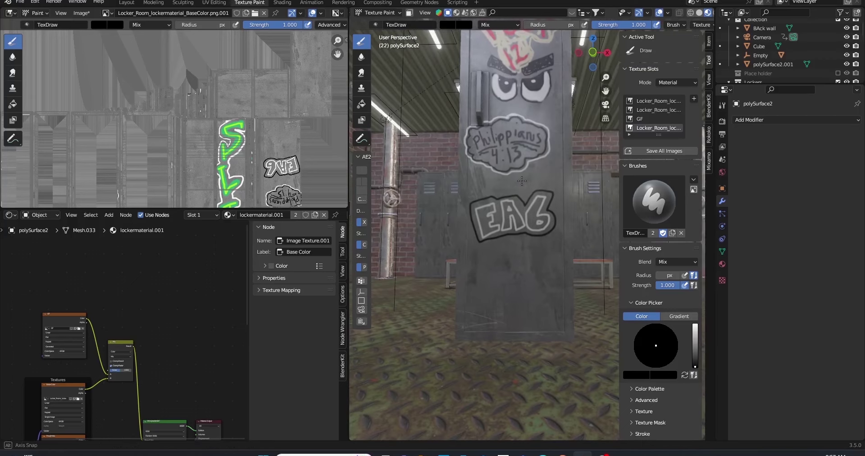
# Step: Fill the A, 6 and E of the EA6 tag with white zig-zag strokes
pyautogui.press('x')
pyautogui.scroll(3, 482, 208)
pyautogui.moveTo(479, 214); pyautogui.dragTo(485, 137)
pyautogui.moveTo(530, 207); pyautogui.dragTo(505, 170)
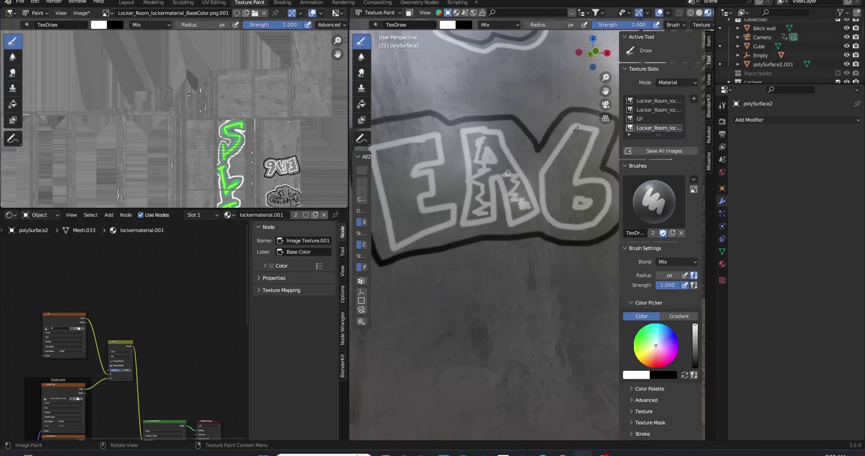
pyautogui.moveTo(579, 130); pyautogui.dragTo(590, 185)
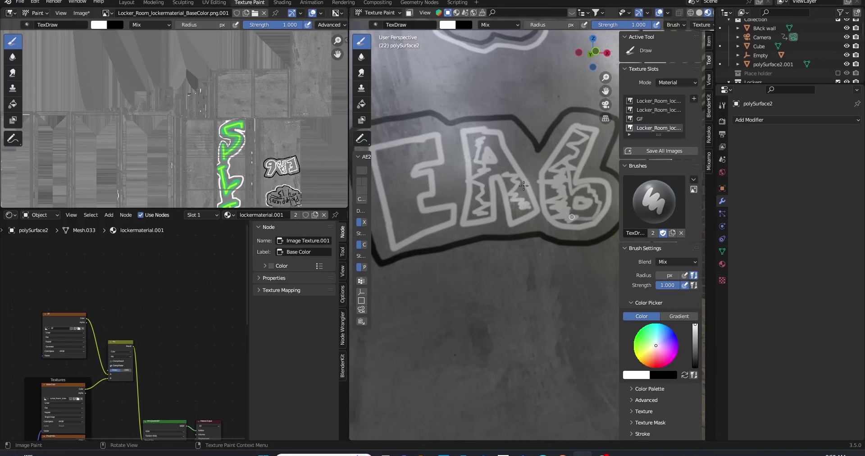
pyautogui.scroll(-2, 524, 185)
pyautogui.moveTo(475, 228); pyautogui.dragTo(453, 188)
pyautogui.scroll(-5, 484, 176)
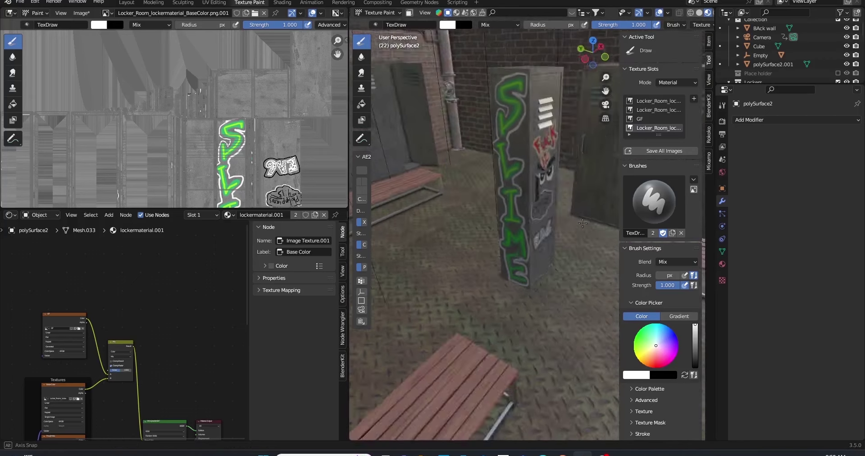
# Step: Orbit around the locker to review the EA6 tag, then leave Texture Paint mode
pyautogui.moveTo(484, 176); pyautogui.dragTo(586, 270, button='middle')
pyautogui.scroll(-2, 525, 169)
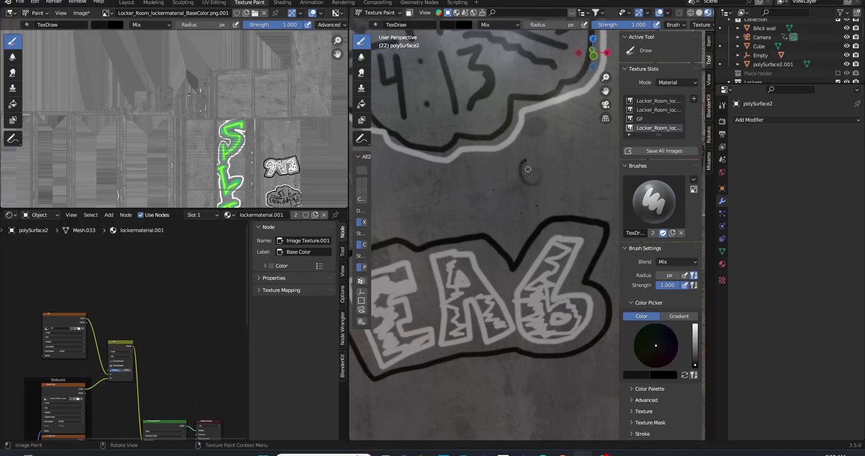
pyautogui.moveTo(525, 169); pyautogui.dragTo(469, 165, button='middle')
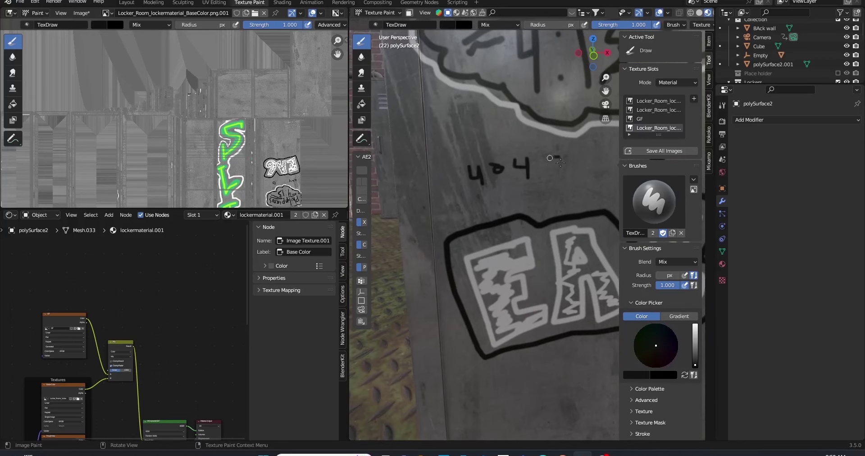
pyautogui.scroll(-2, 608, 172)
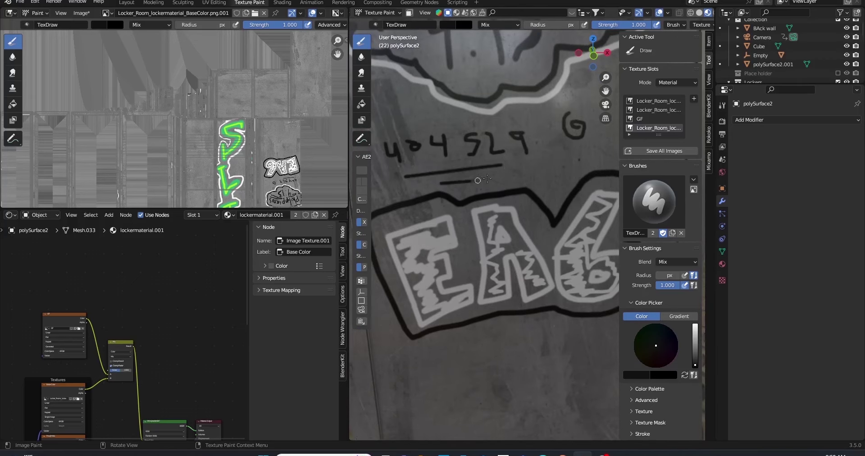
pyautogui.scroll(-4, 608, 172)
pyautogui.moveTo(608, 172)
pyautogui.mouseDown(button='middle')
pyautogui.moveTo(532, 175)
pyautogui.moveTo(567, 154)
pyautogui.mouseUp(button='middle')
pyautogui.scroll(-3, 567, 154)
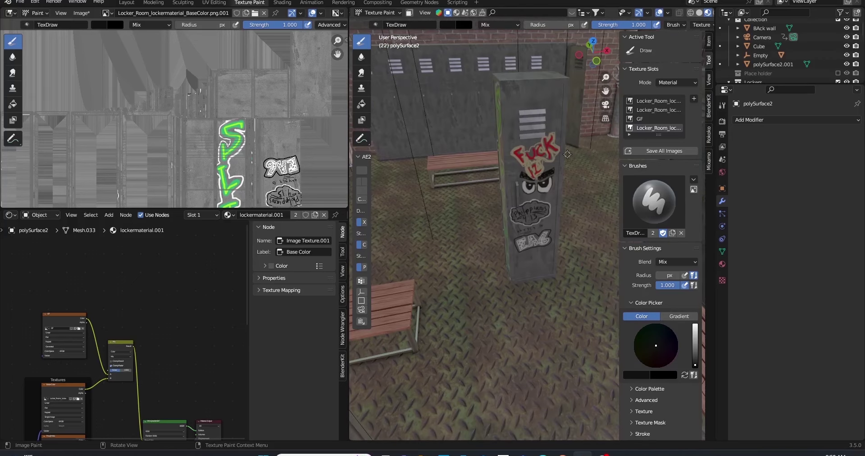
pyautogui.hotkey('ctrl', 'Tab')
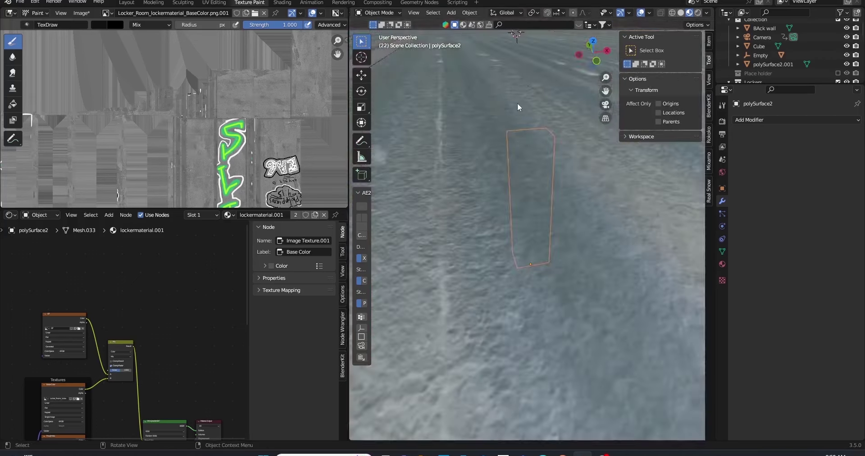
# Step: Inspect a back-row locker's geometry in Edit Mode, then return to the camera view
pyautogui.click(518, 139)
pyautogui.press('Tab')
pyautogui.press('l')
pyautogui.moveTo(472, 130); pyautogui.dragTo(586, 149, button='middle')
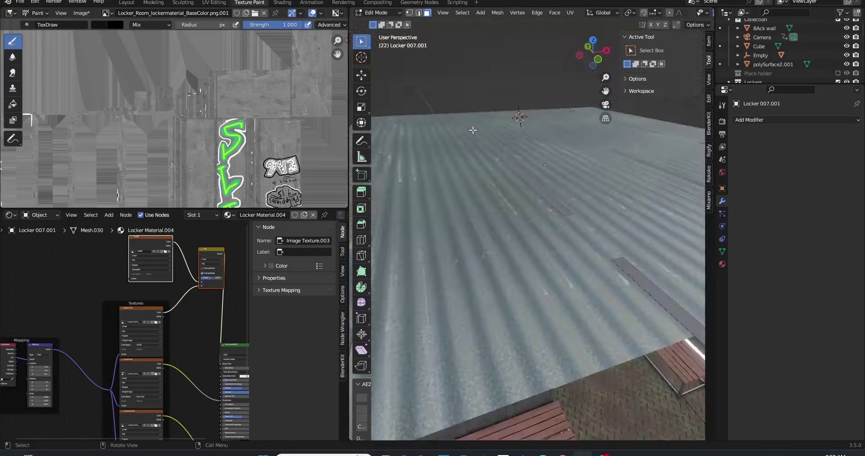
pyautogui.scroll(-4, 586, 148)
pyautogui.scroll(4, 680, 163)
pyautogui.keyDown('shift'); pyautogui.moveTo(680, 163); pyautogui.dragTo(635, 221, button='middle'); pyautogui.keyUp('shift')
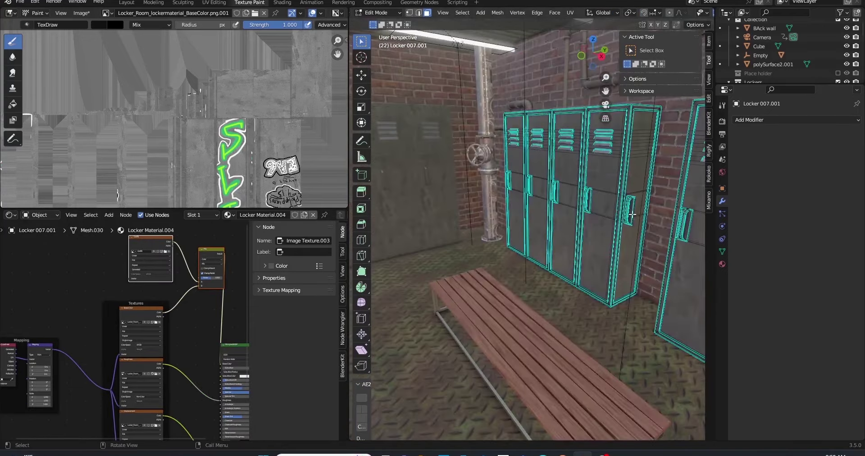
pyautogui.press('Tab')
pyautogui.press('KP_0')
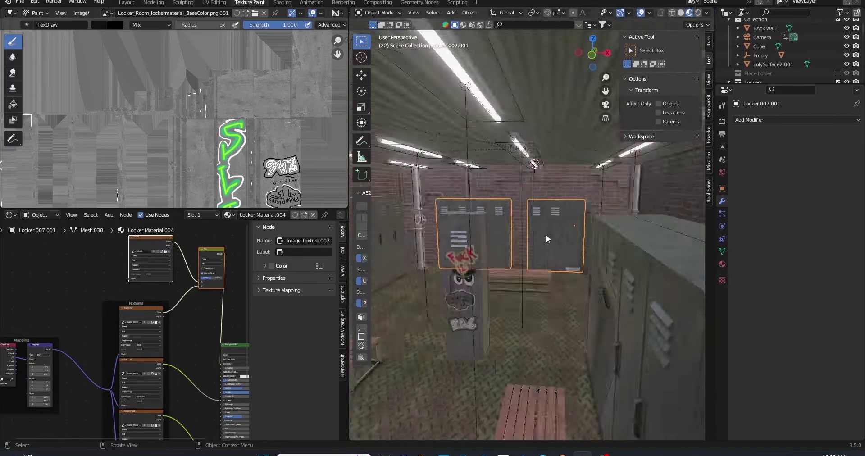
# Step: Select the graffiti locker and trial X and Y moves, cancelling both
pyautogui.click(528, 185)
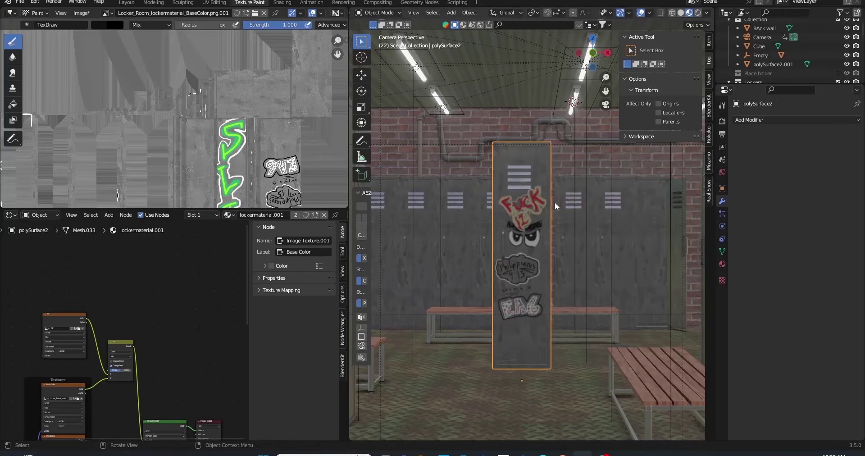
pyautogui.press('KP_7')
pyautogui.hotkey('alt', 'z')
pyautogui.moveTo(493, 305)
pyautogui.mouseDown(button='middle')
pyautogui.moveTo(501, 207)
pyautogui.moveTo(548, 154)
pyautogui.mouseUp(button='middle')
pyautogui.scroll(4, 572, 283)
pyautogui.press('g')
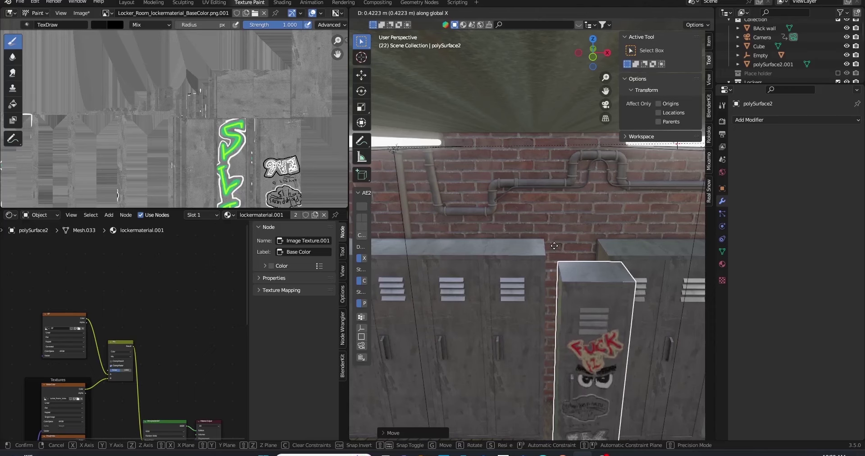
pyautogui.press('KP_1')
pyautogui.press('x')
pyautogui.press('Escape')
pyautogui.press('g')
pyautogui.moveTo(539, 150)
pyautogui.mouseDown(button='middle')
pyautogui.moveTo(518, 148)
pyautogui.moveTo(519, 225)
pyautogui.mouseUp(button='middle')
pyautogui.press('y')
pyautogui.press('Escape')
# Step: Move the graffiti locker vertically along Z to match its neighbours' height
pyautogui.press('g')
pyautogui.press('z')
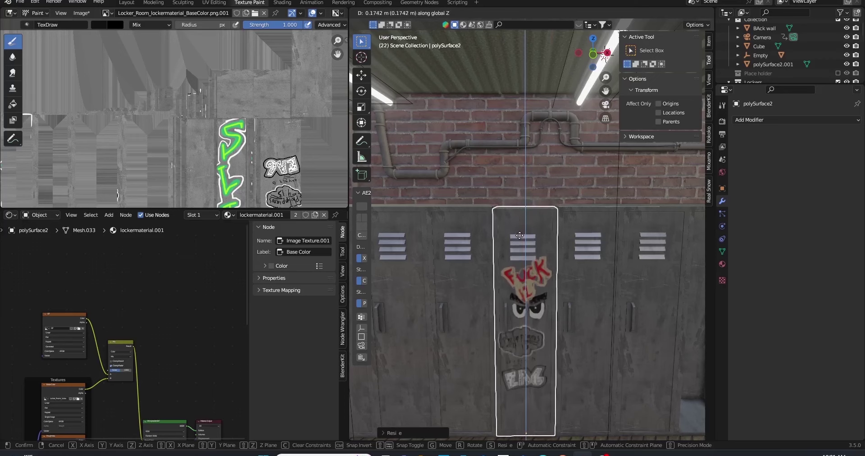
pyautogui.click(520, 235)
pyautogui.press('KP_1')
pyautogui.press('Tab')
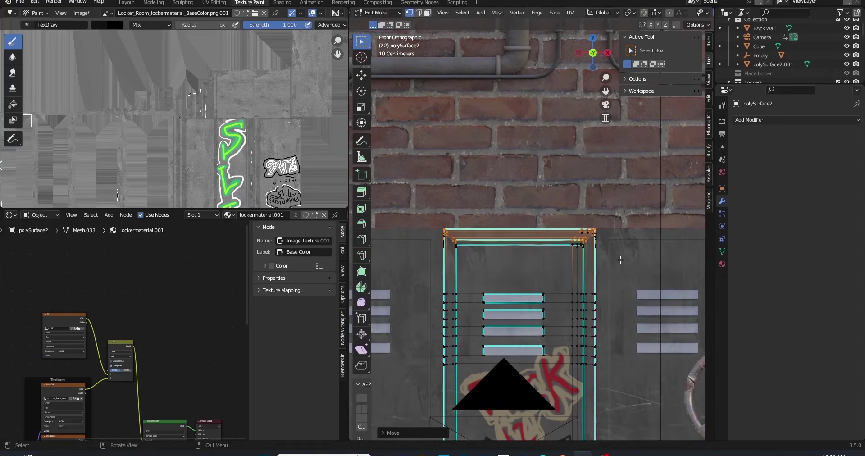
pyautogui.scroll(5, 576, 244)
pyautogui.click(578, 241)
pyautogui.scroll(-5, 577, 241)
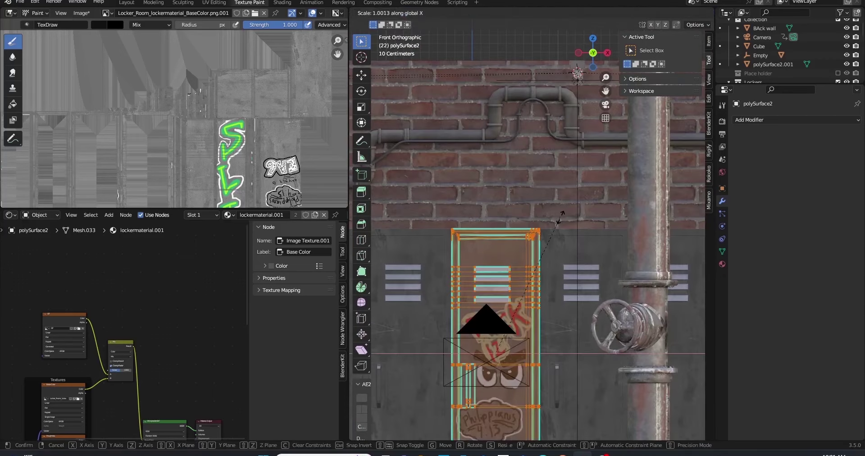
pyautogui.press('Tab')
# Step: Shift the back row of lockers vertically along Z and return to the camera view
pyautogui.press('Tab')
# Step: Lower the graffiti locker's bottom edge along Z down to the floor
pyautogui.scroll(2, 509, 325)
pyautogui.keyDown('shift'); pyautogui.moveTo(510, 342); pyautogui.dragTo(509, 316, button='middle'); pyautogui.keyUp('shift')
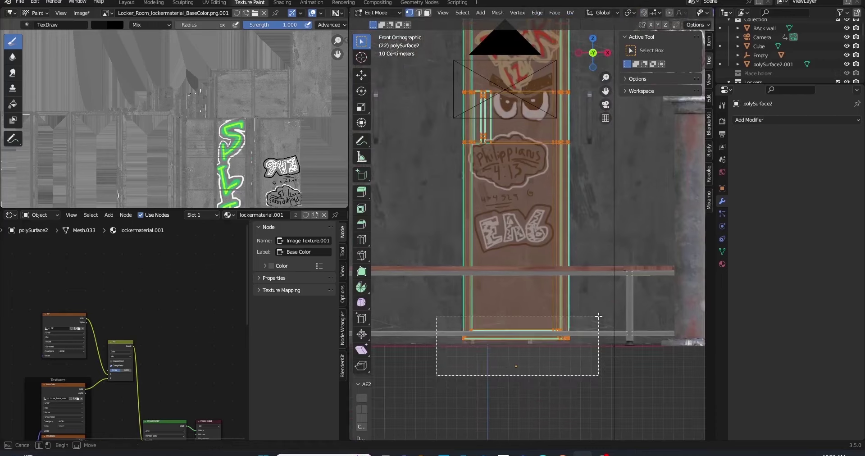
pyautogui.moveTo(435, 376); pyautogui.dragTo(599, 315)
pyautogui.press('g')
pyautogui.press('z')
pyautogui.click(599, 320)
pyautogui.press('Tab')
pyautogui.click(595, 316)
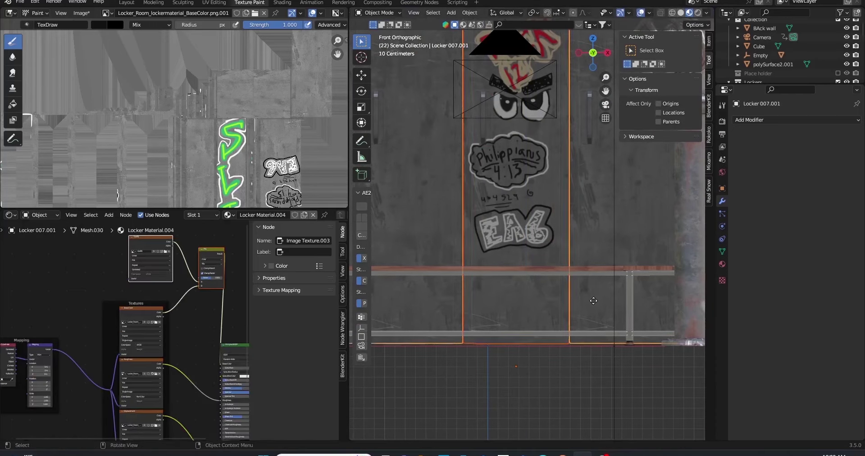
pyautogui.press('g')
pyautogui.press('z')
pyautogui.click(591, 320)
pyautogui.scroll(-4, 591, 296)
pyautogui.press('KP_0')
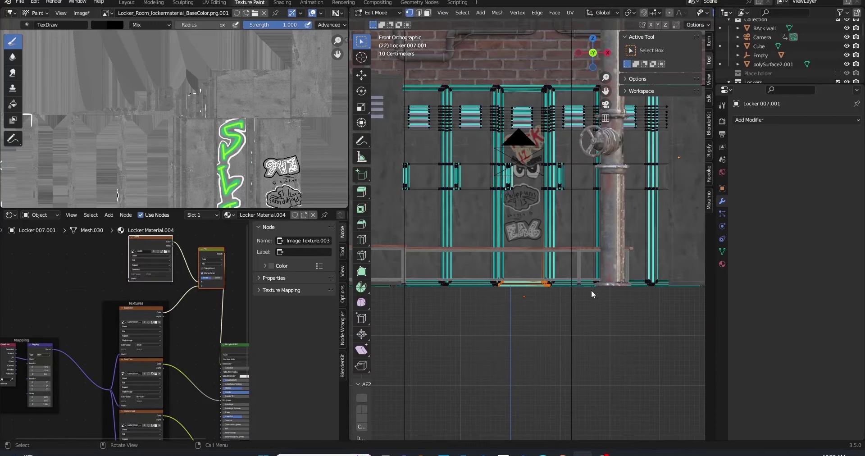
pyautogui.click(488, 173)
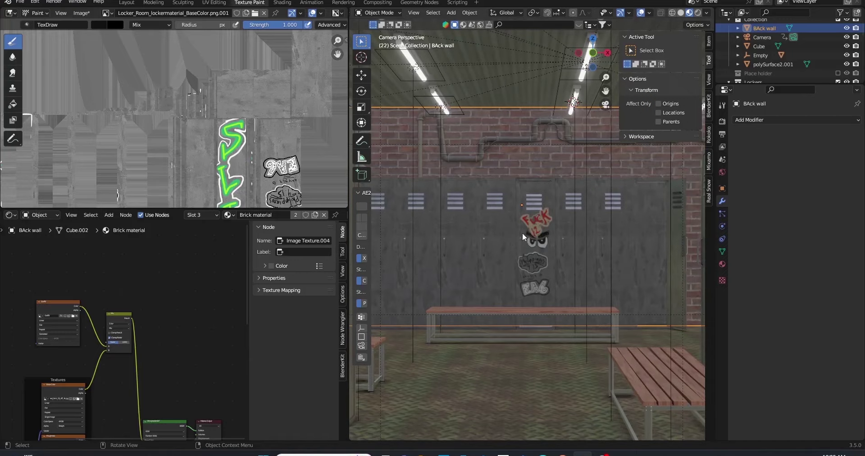
pyautogui.scroll(-3, 507, 218)
pyautogui.scroll(5, 507, 218)
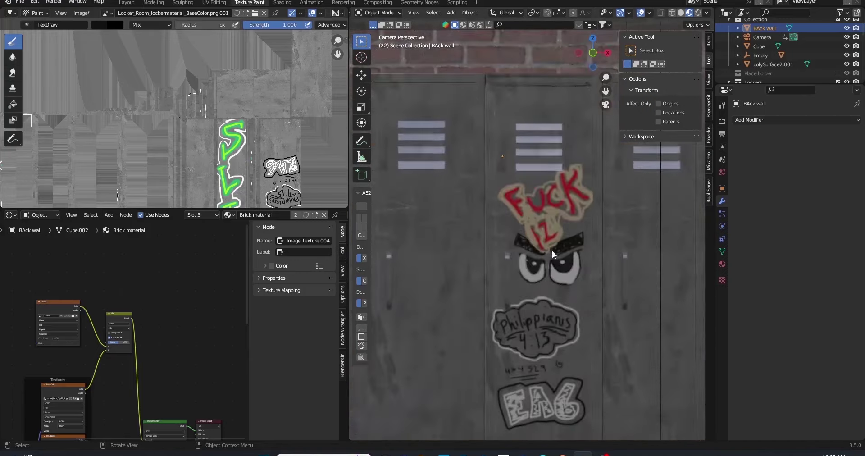
pyautogui.scroll(-2, 552, 250)
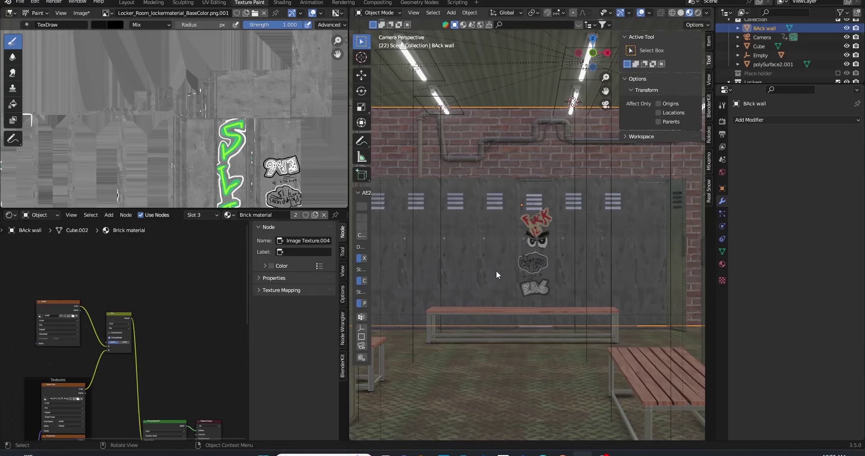